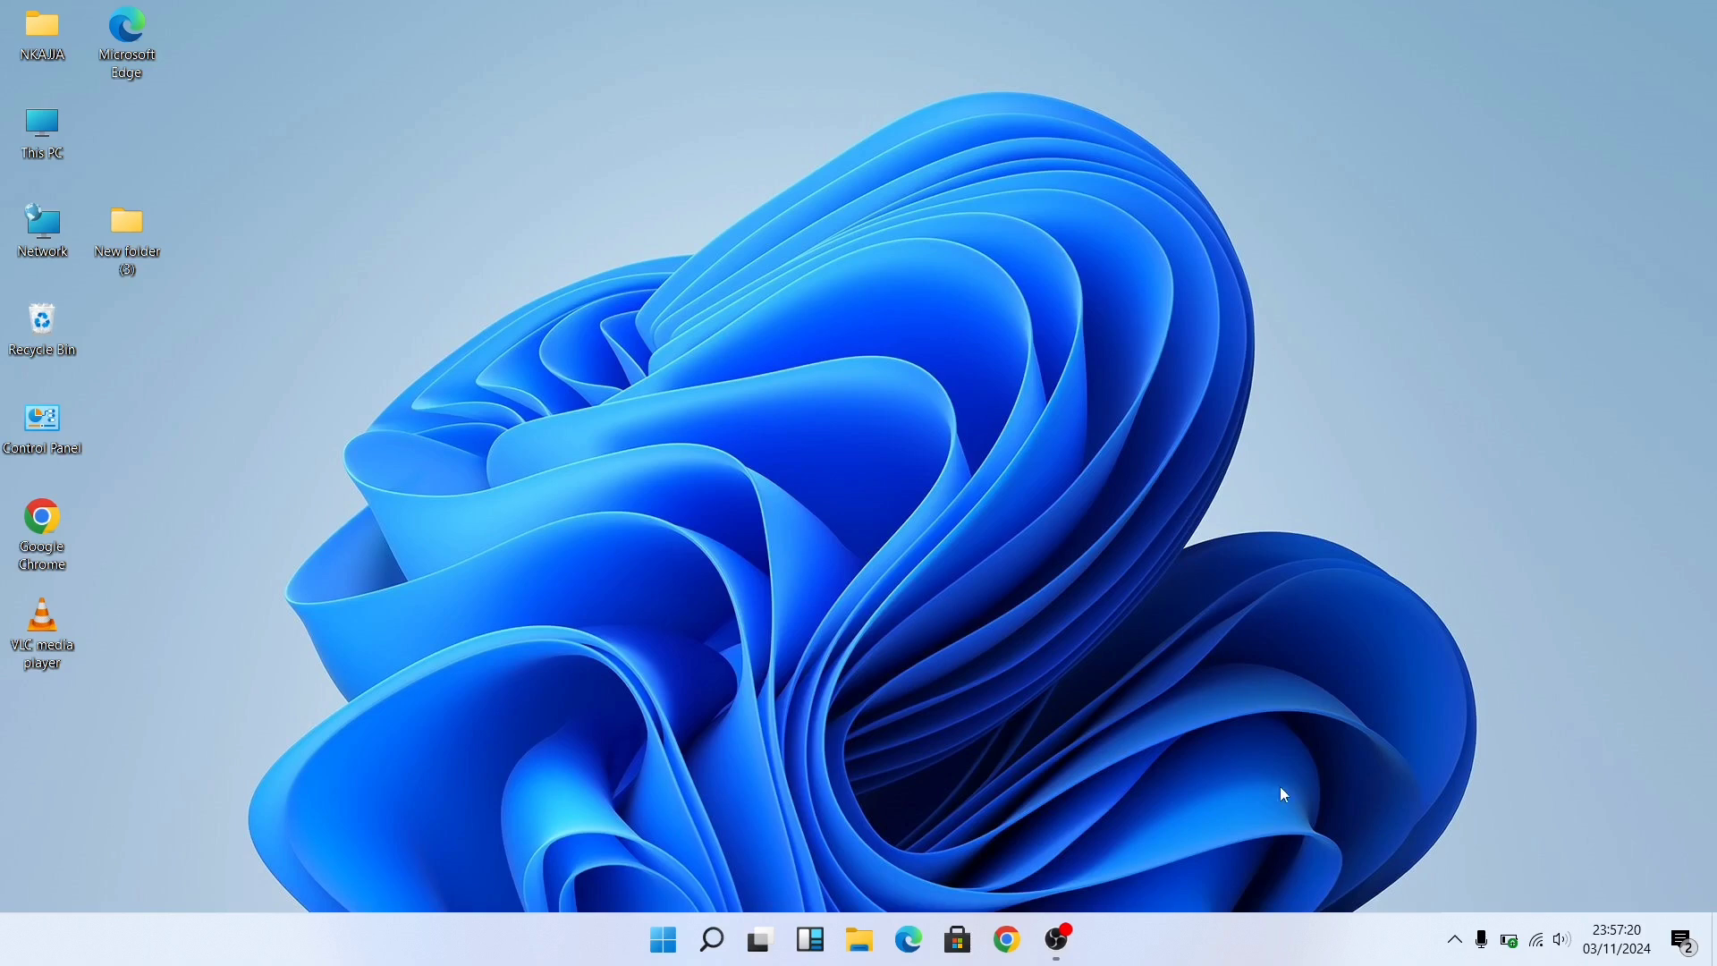
- Launch Edge, accept the Microsoft Start privacy notice, then close the browser window
click(897, 930)
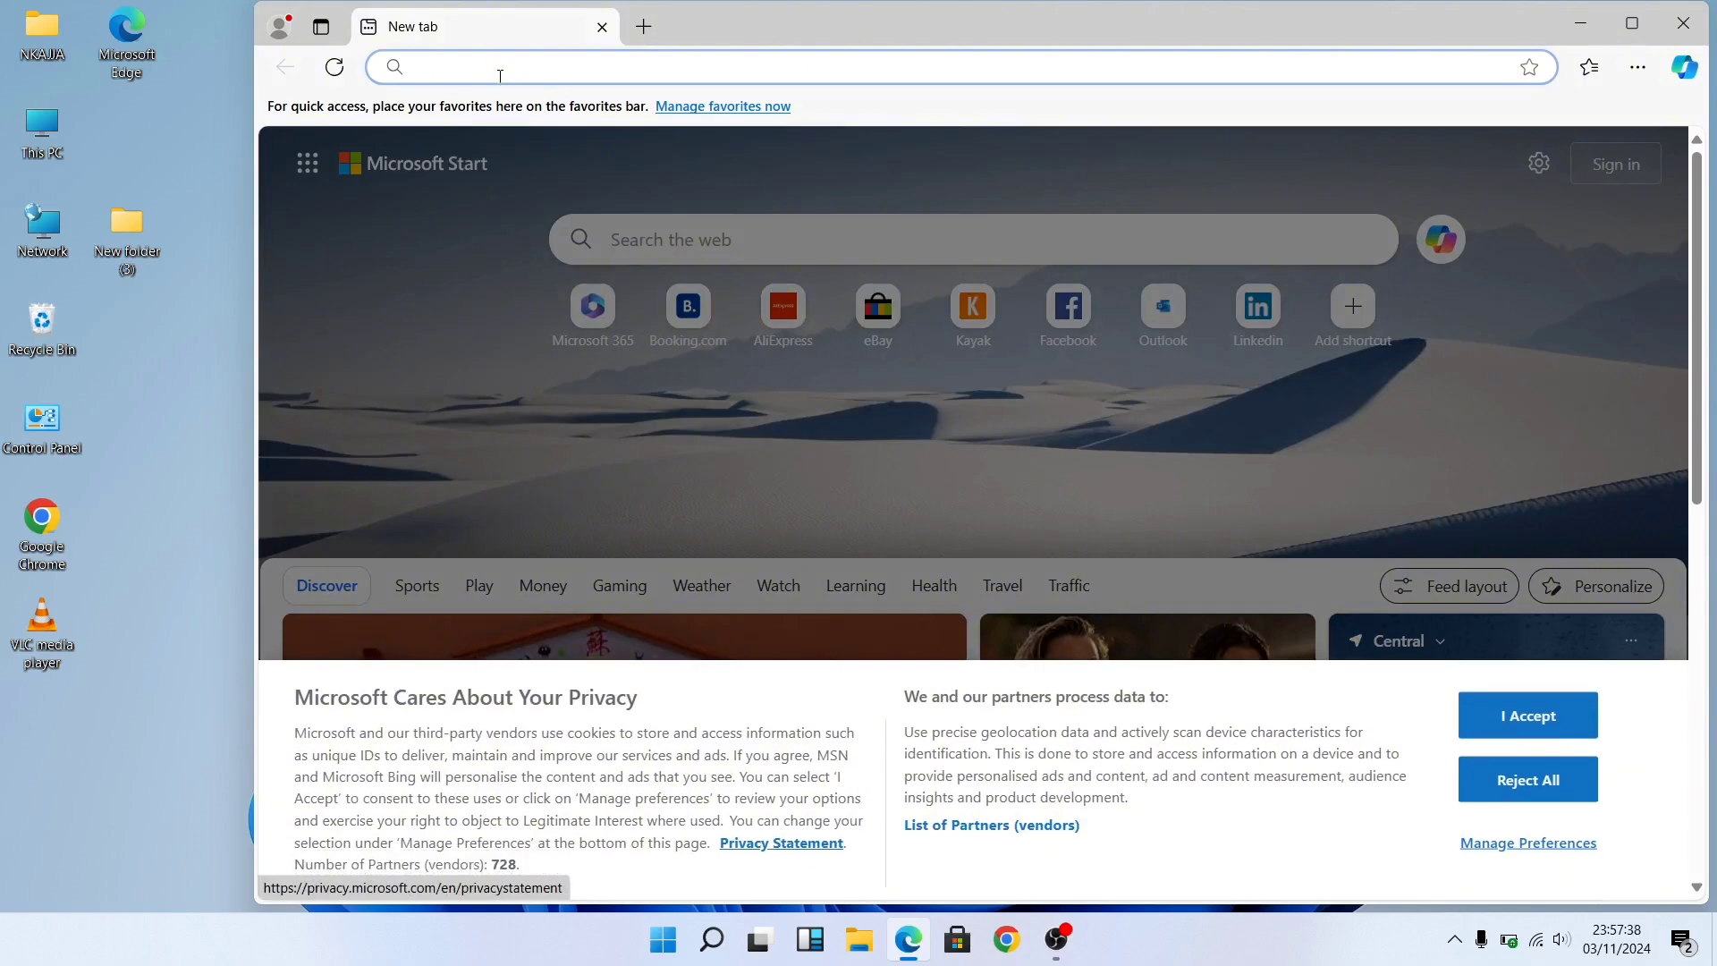
click(1494, 727)
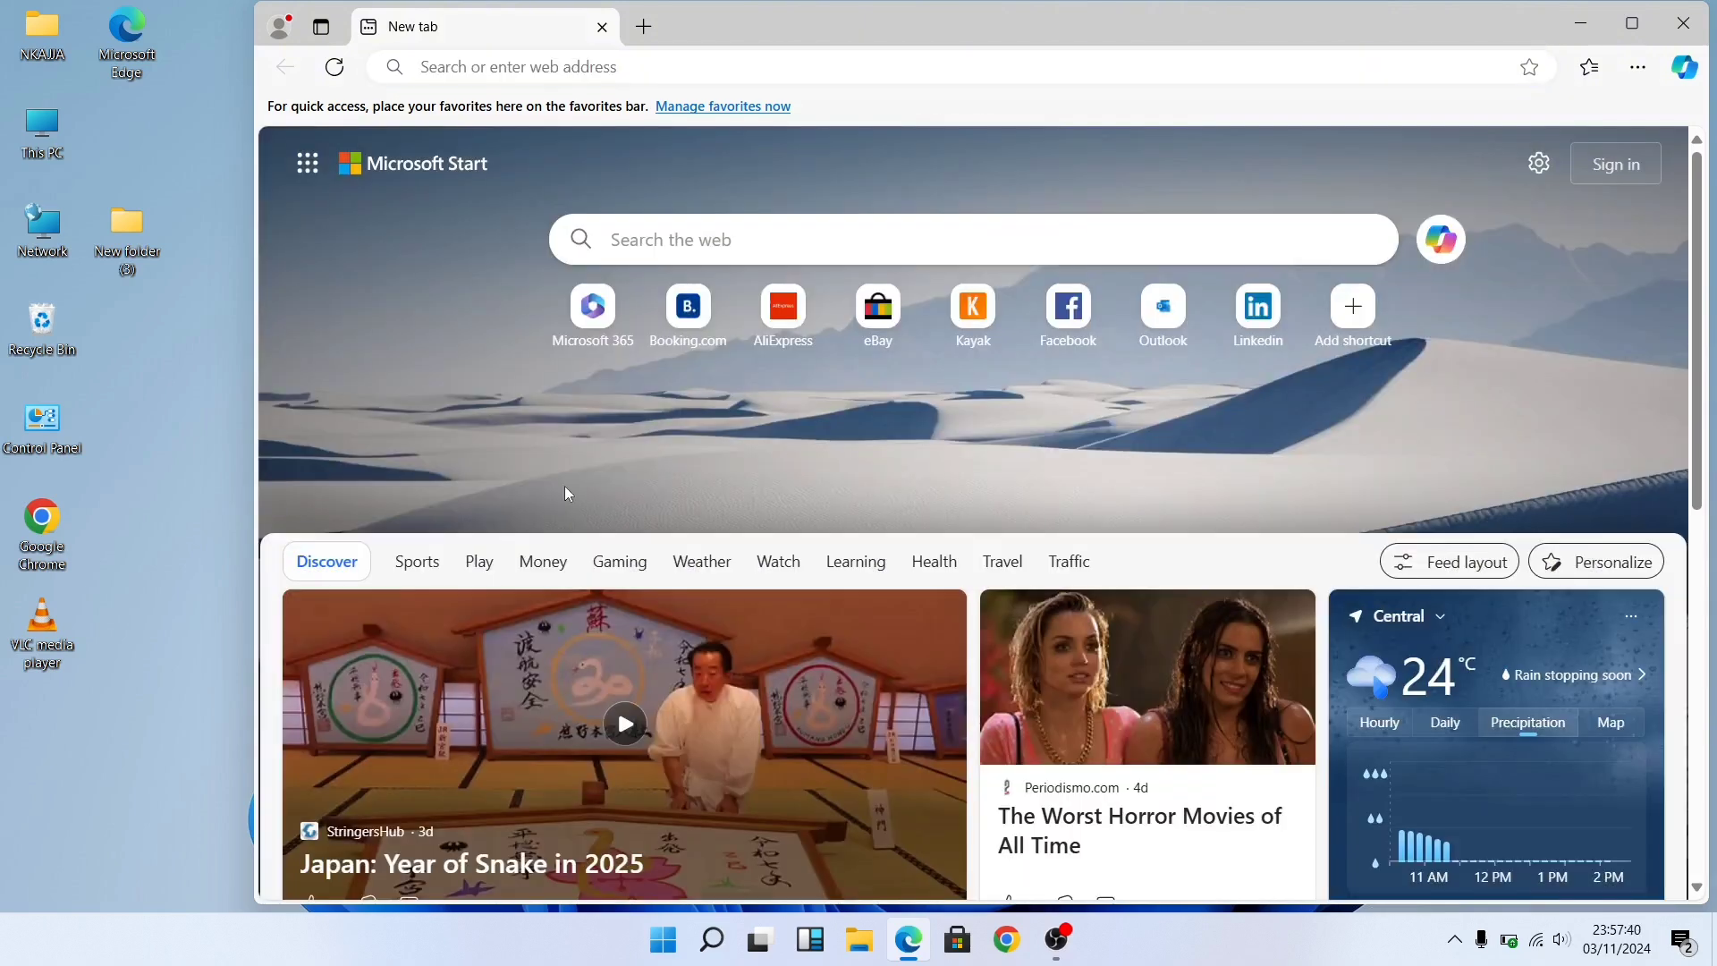
click(494, 72)
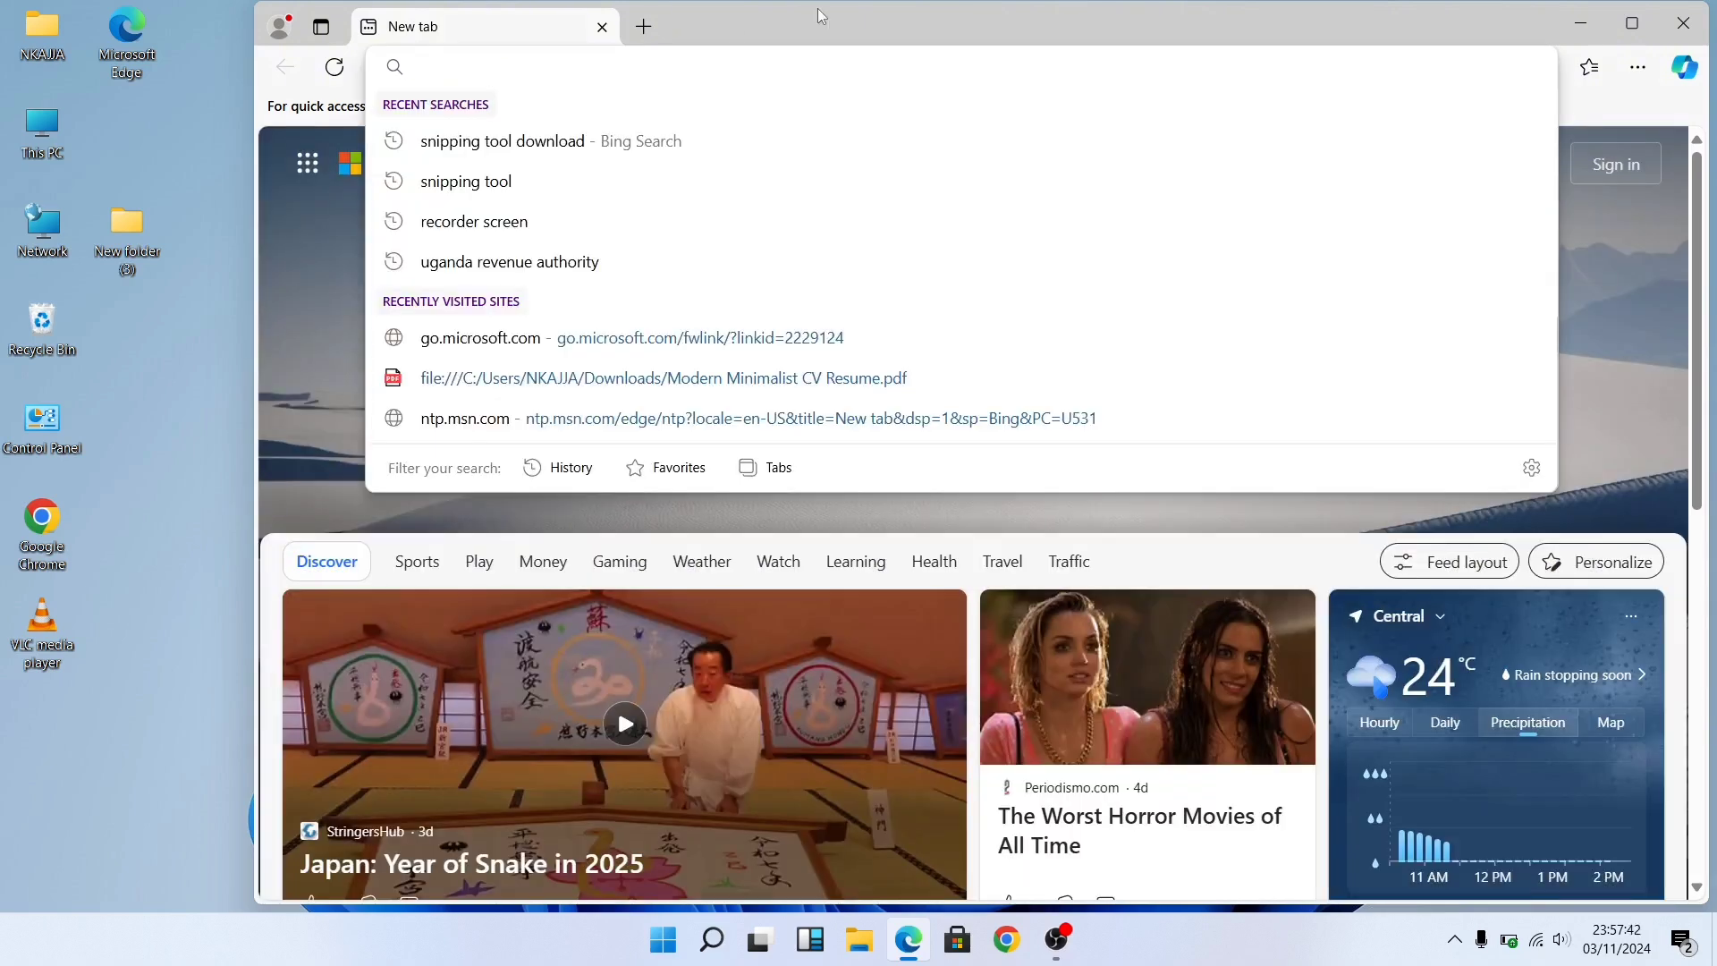
drag(821, 16, 726, 60)
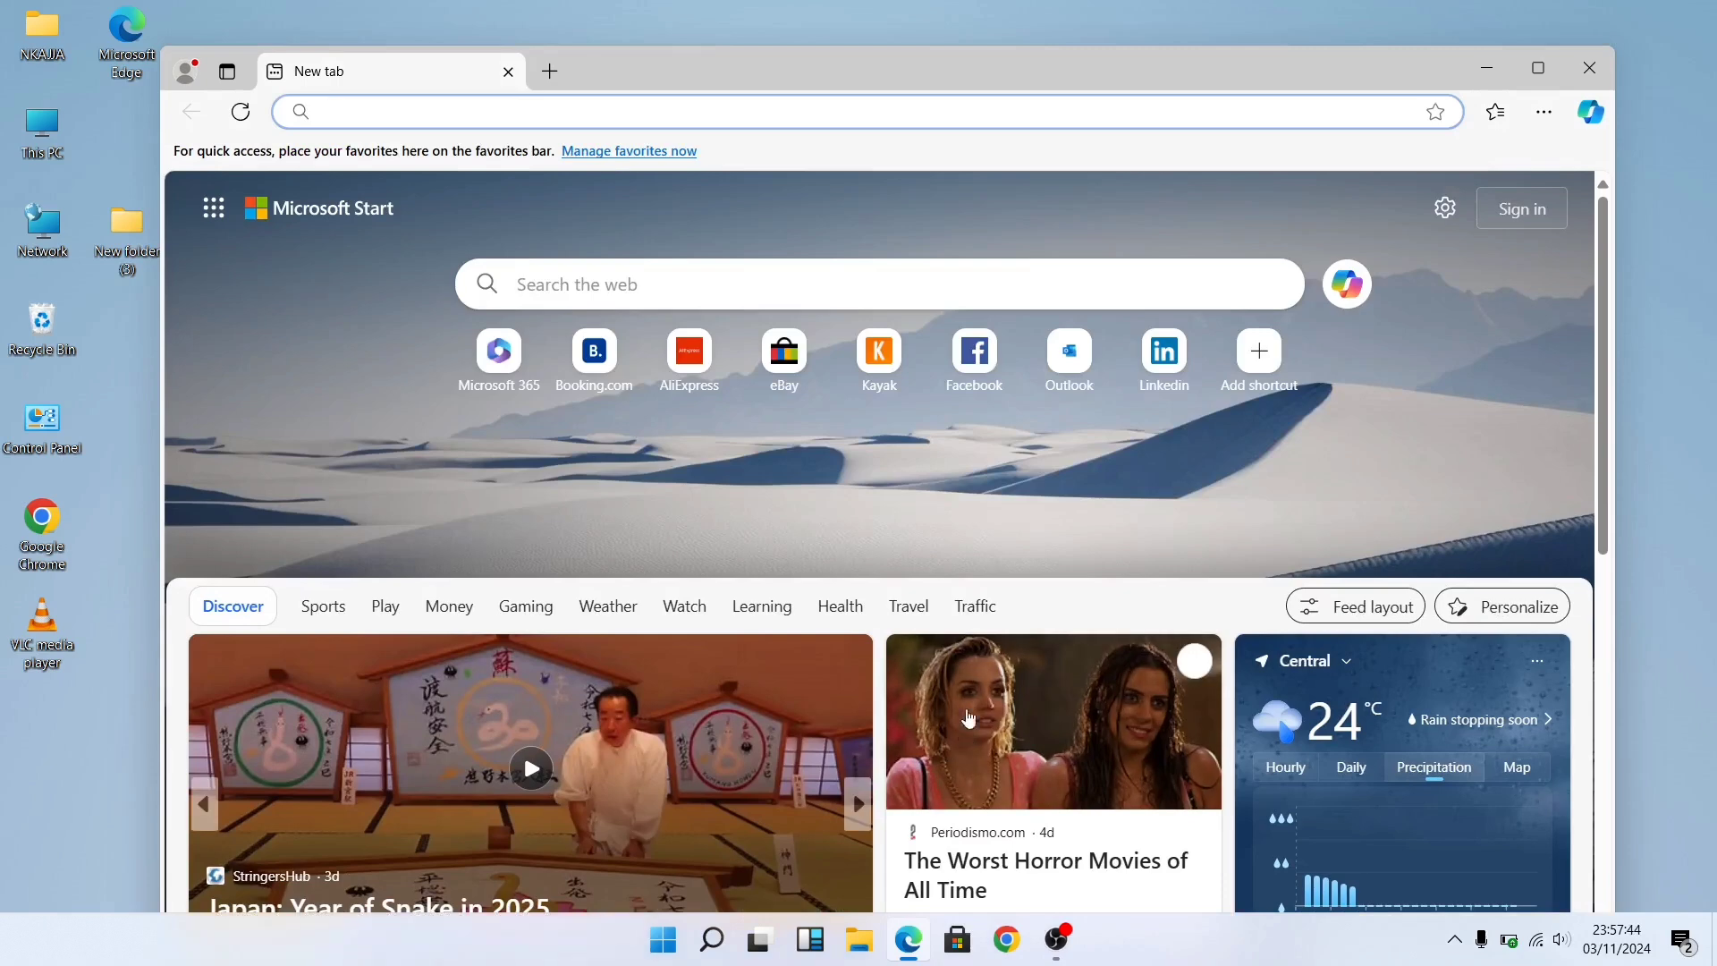
click(1570, 66)
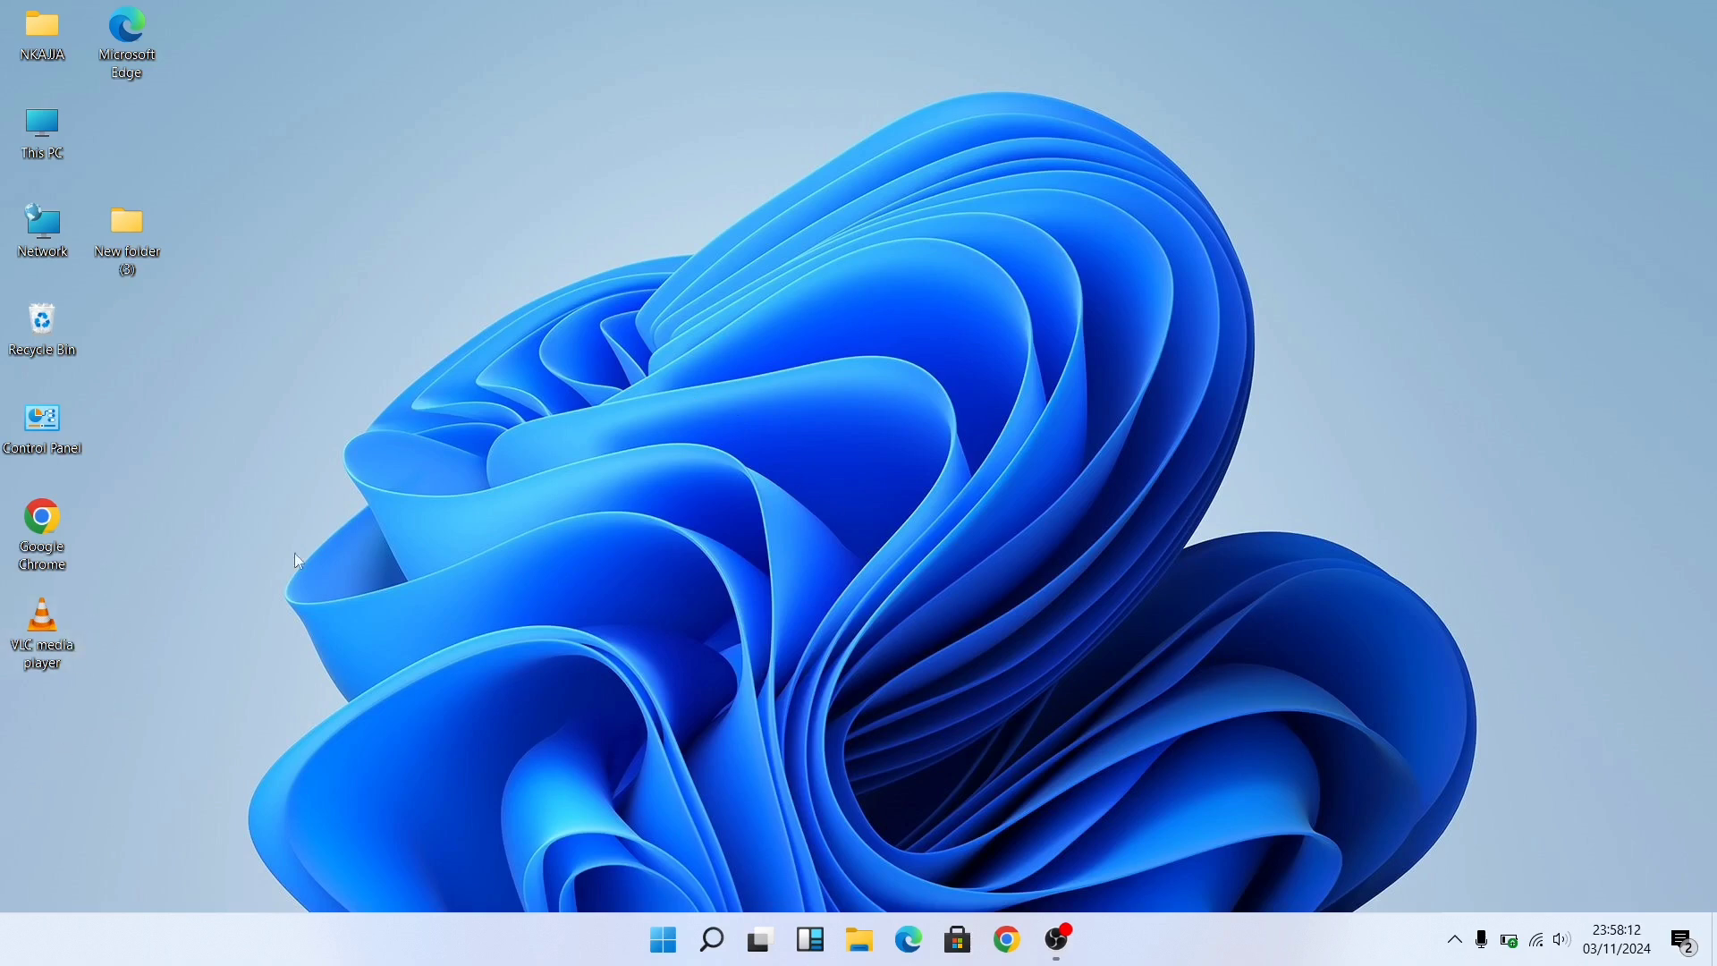
- Refresh the desktop from its right-click menu
click(508, 537)
right_click(504, 534)
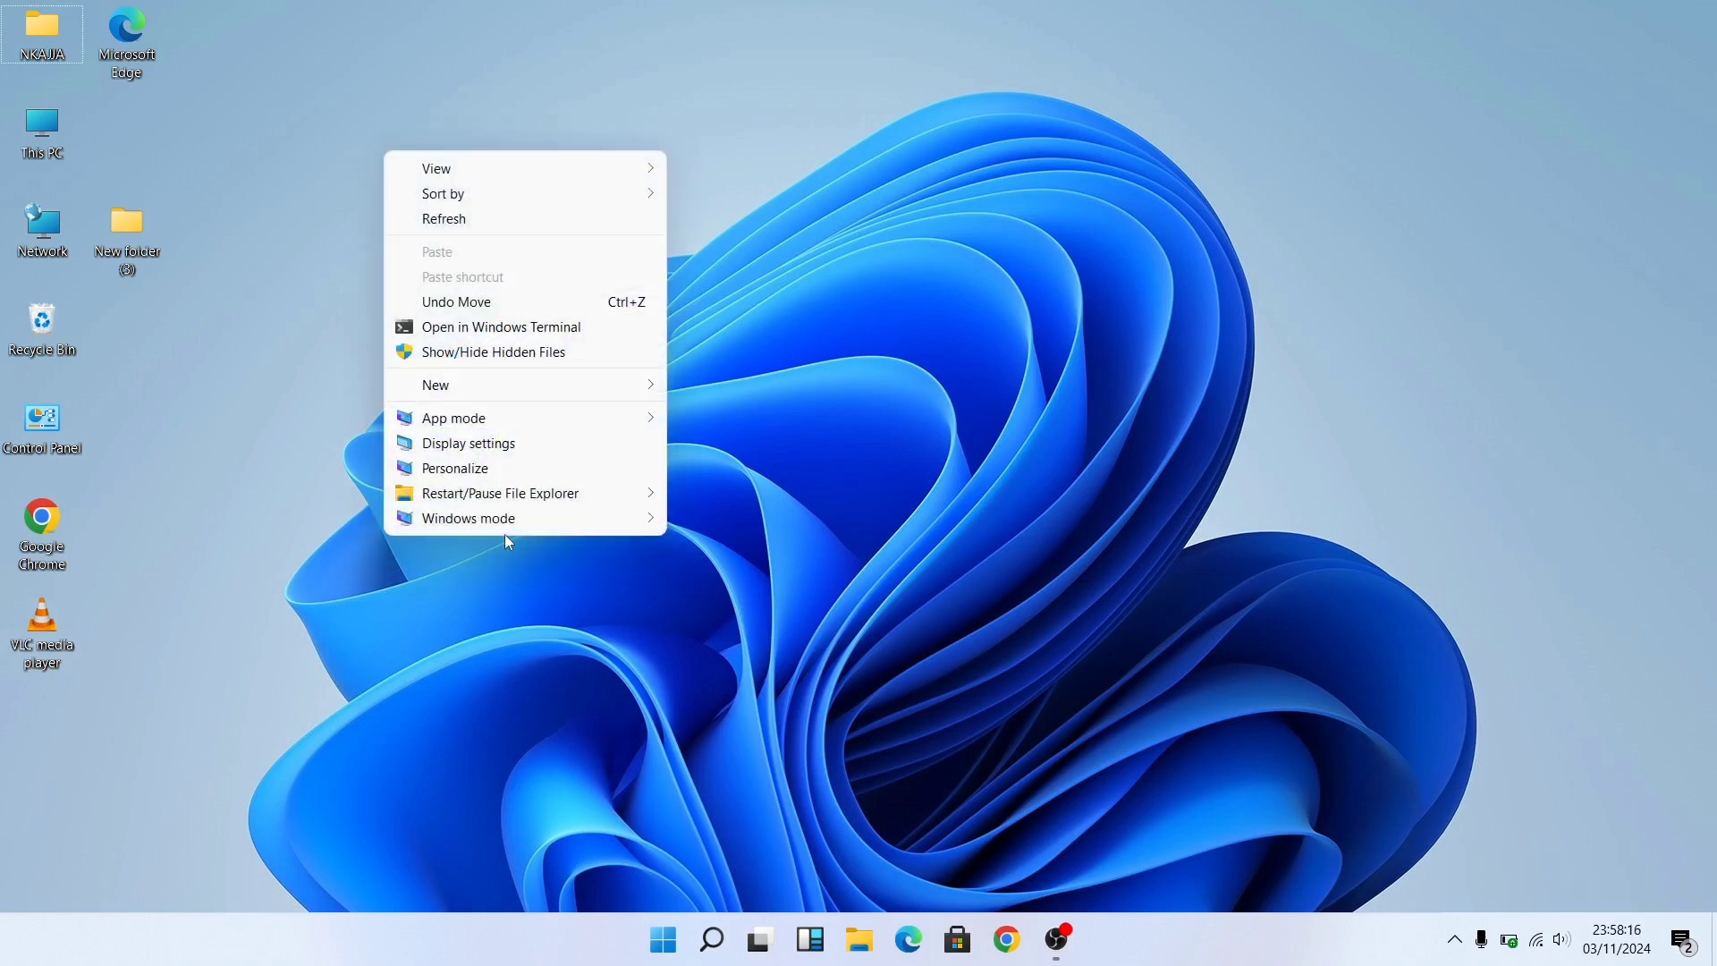
click(476, 218)
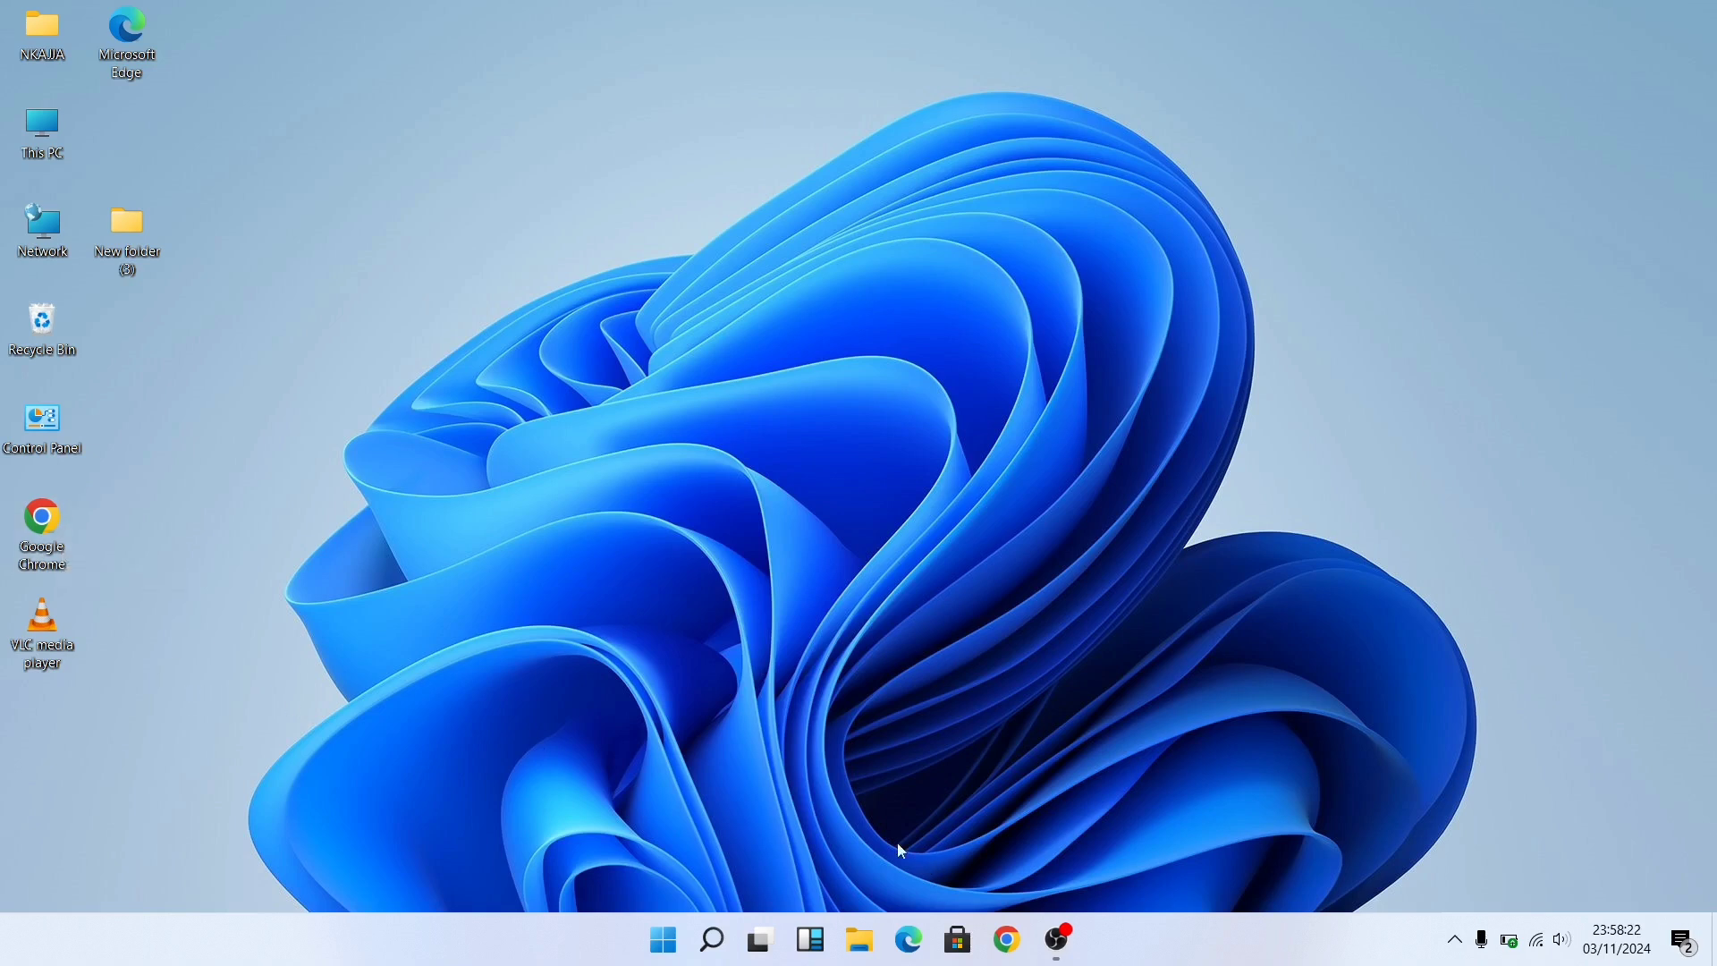
- Start Chrome with the first profile and search Google for 'vlc windows'
click(1023, 944)
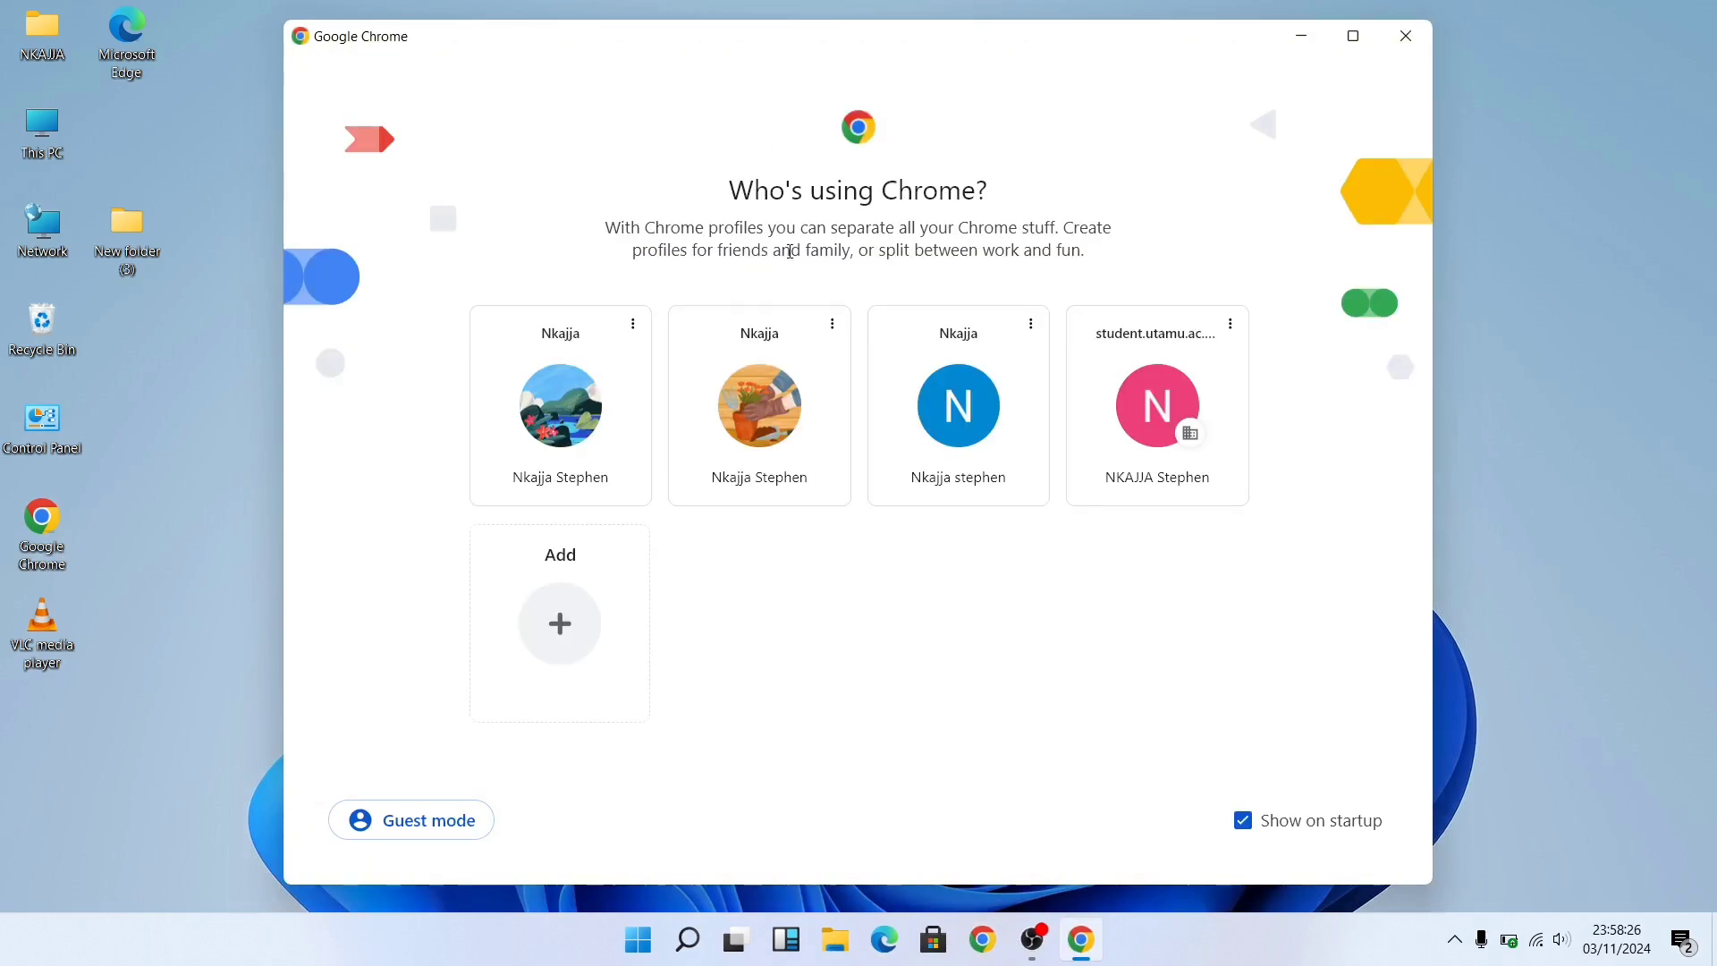
click(586, 428)
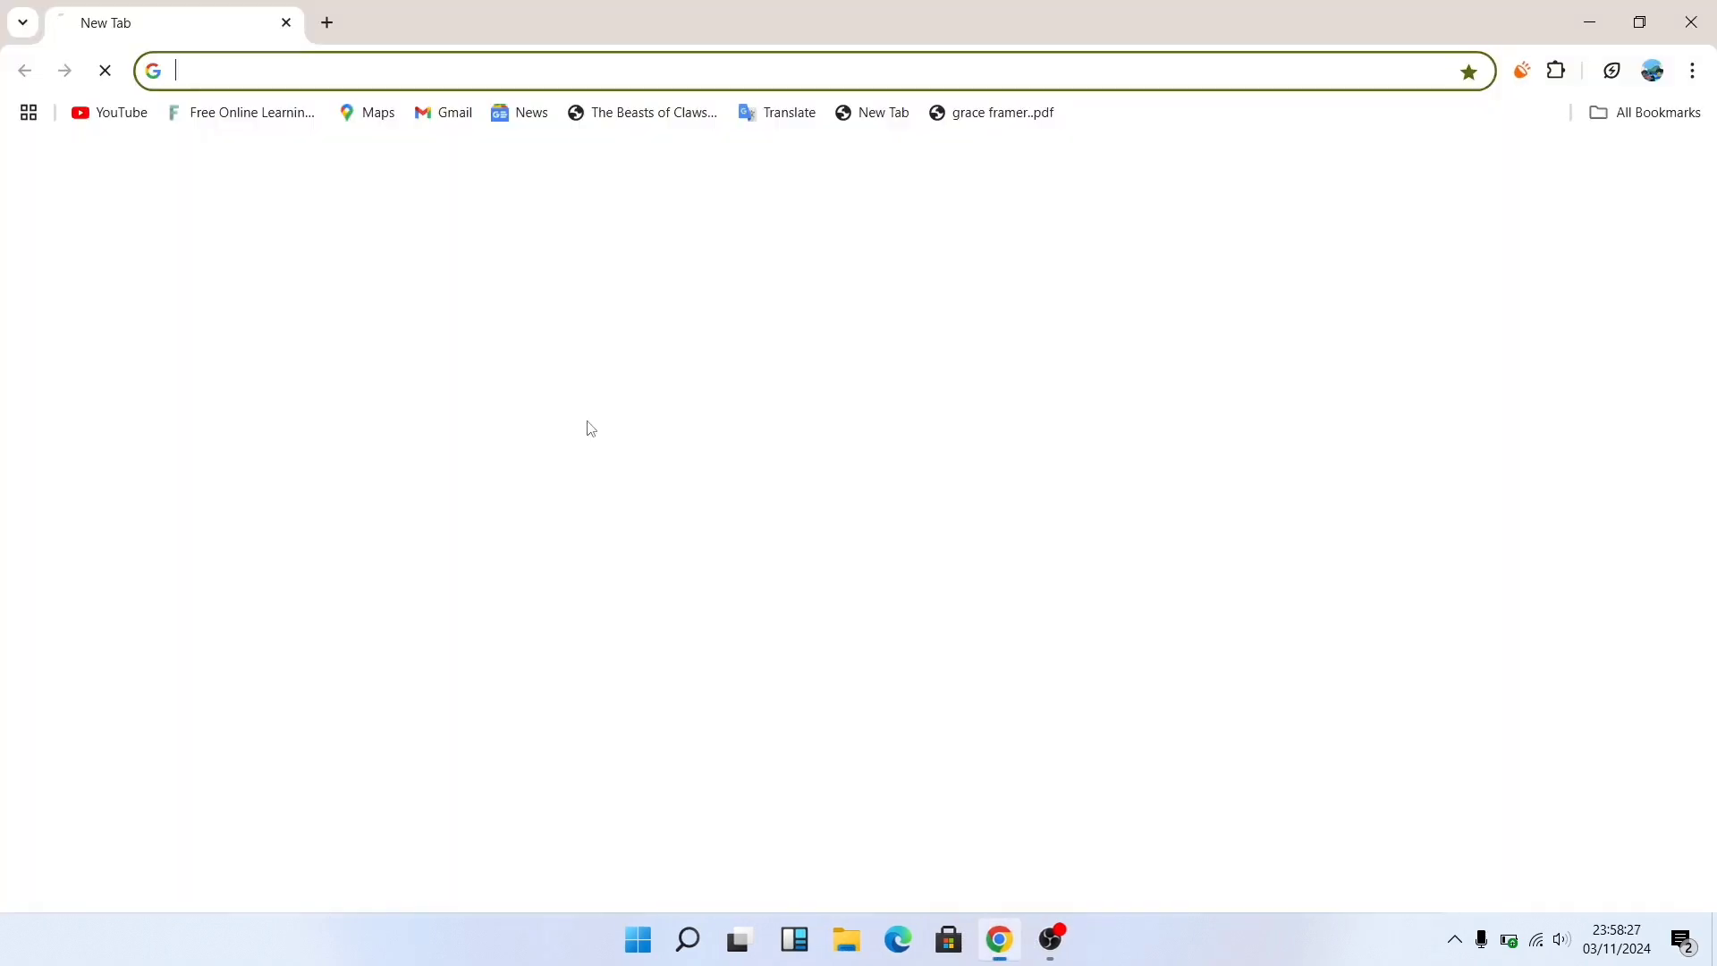
double_click(877, 9)
click(730, 201)
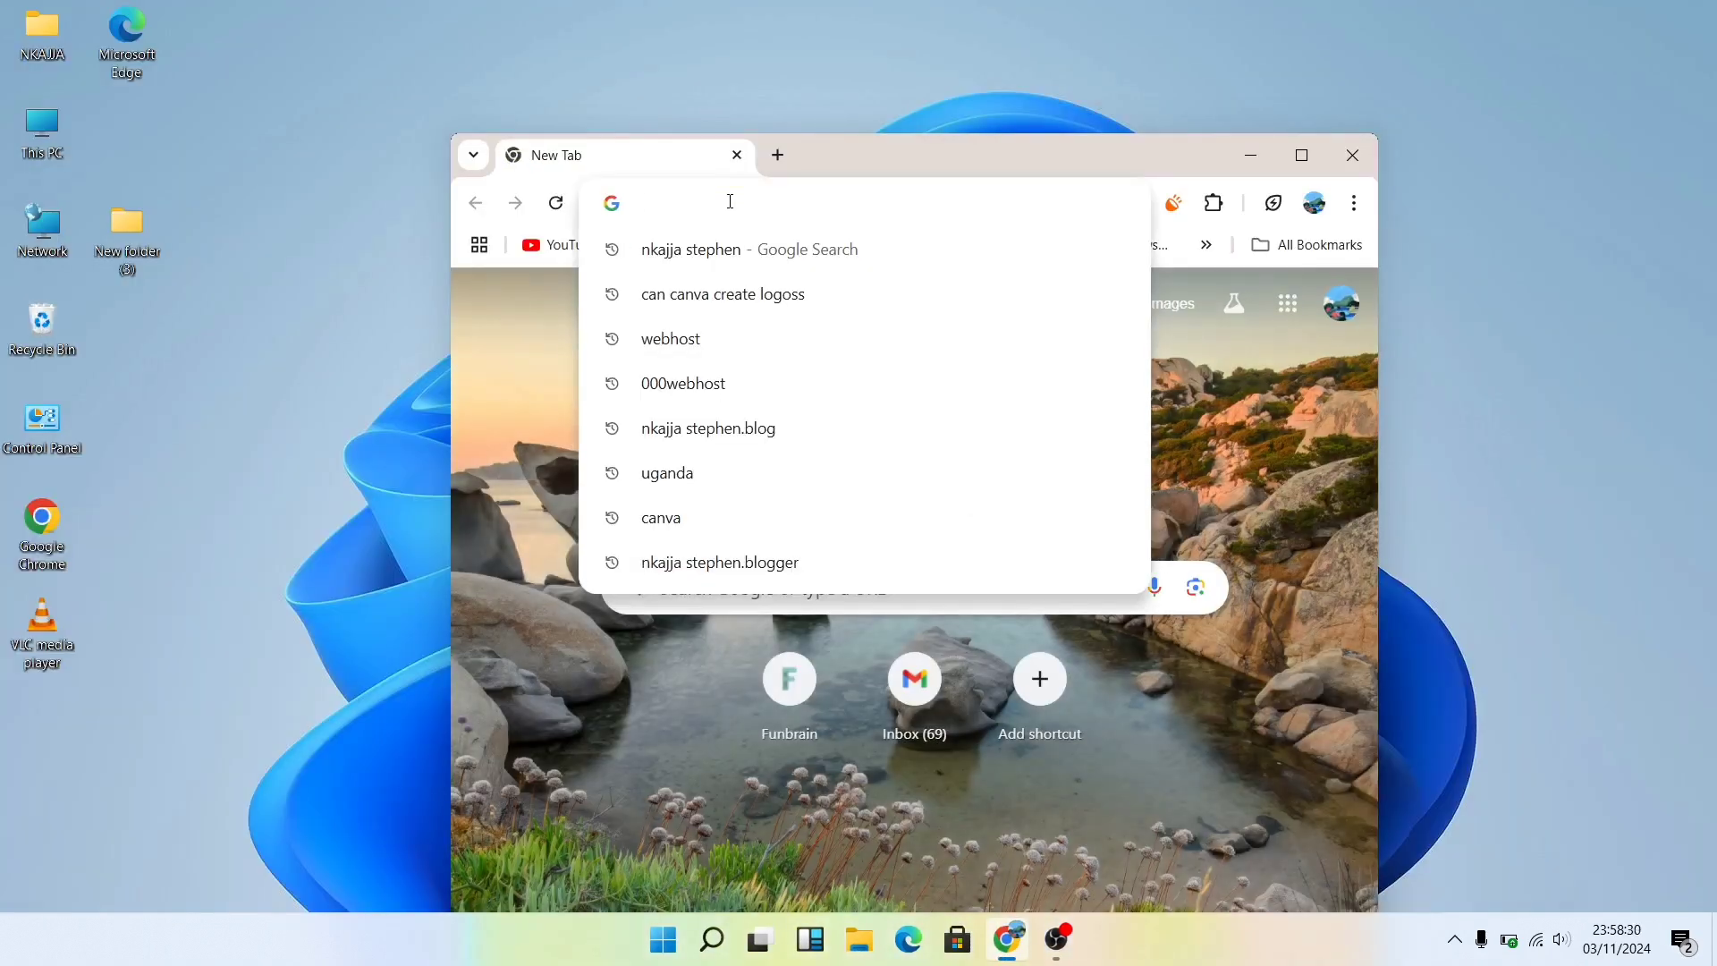
text(vlv)
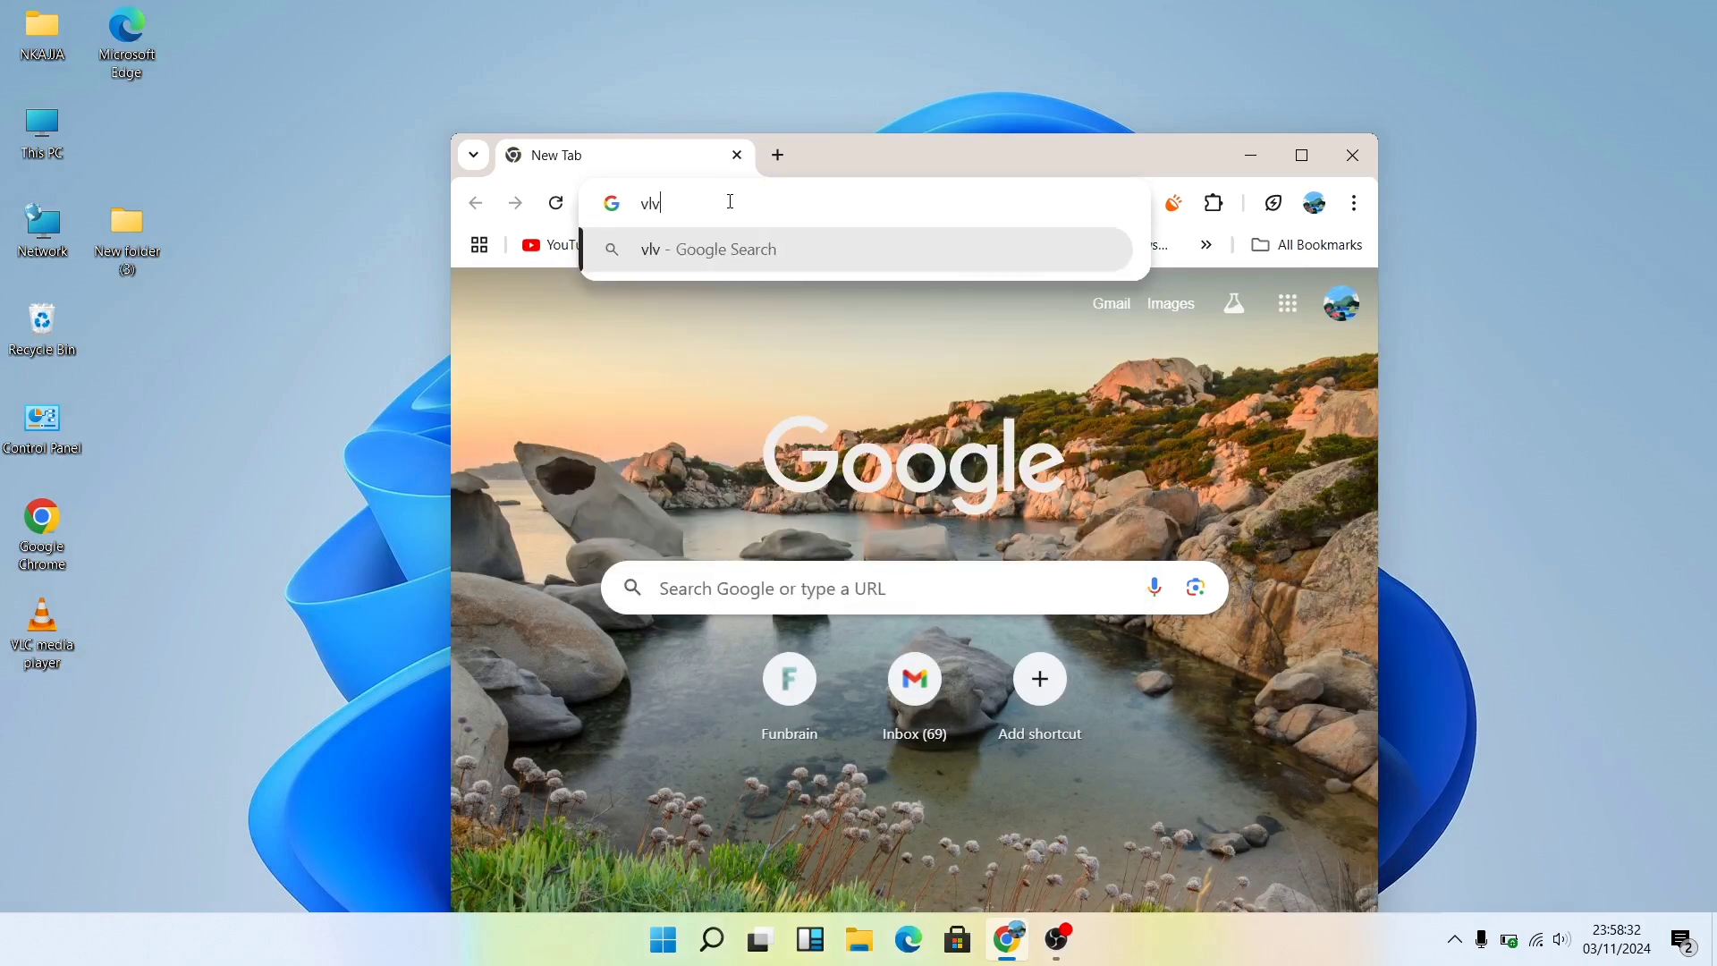
key(BackSpace)
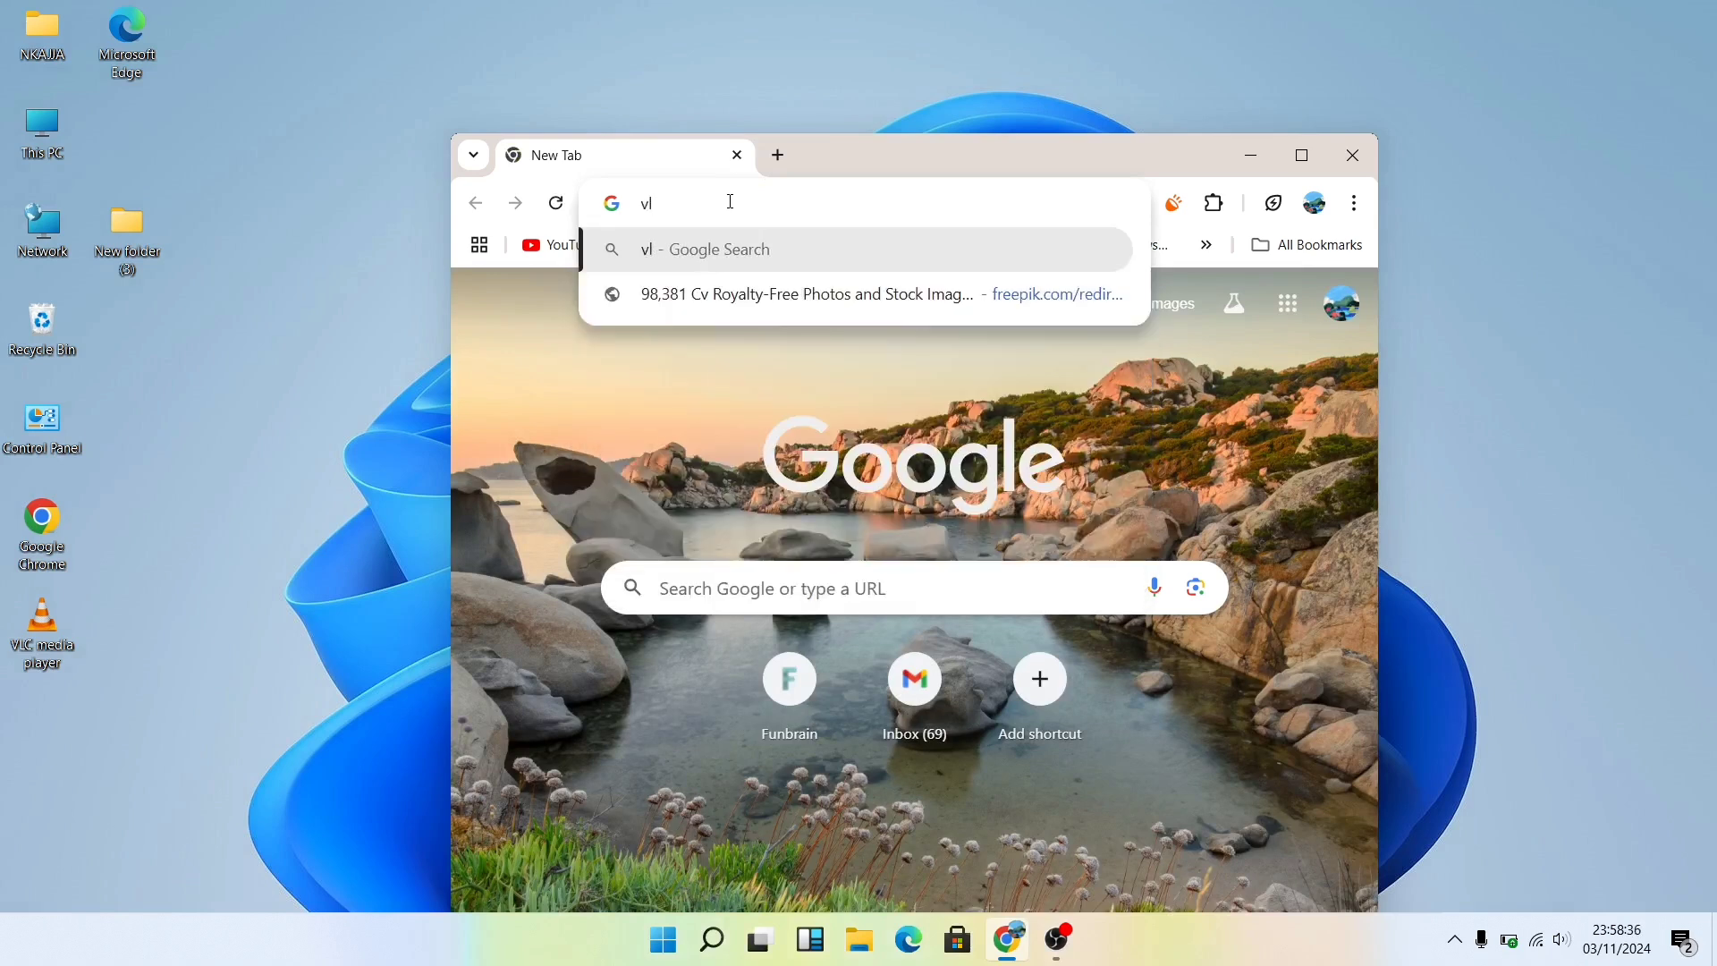
text(c windows)
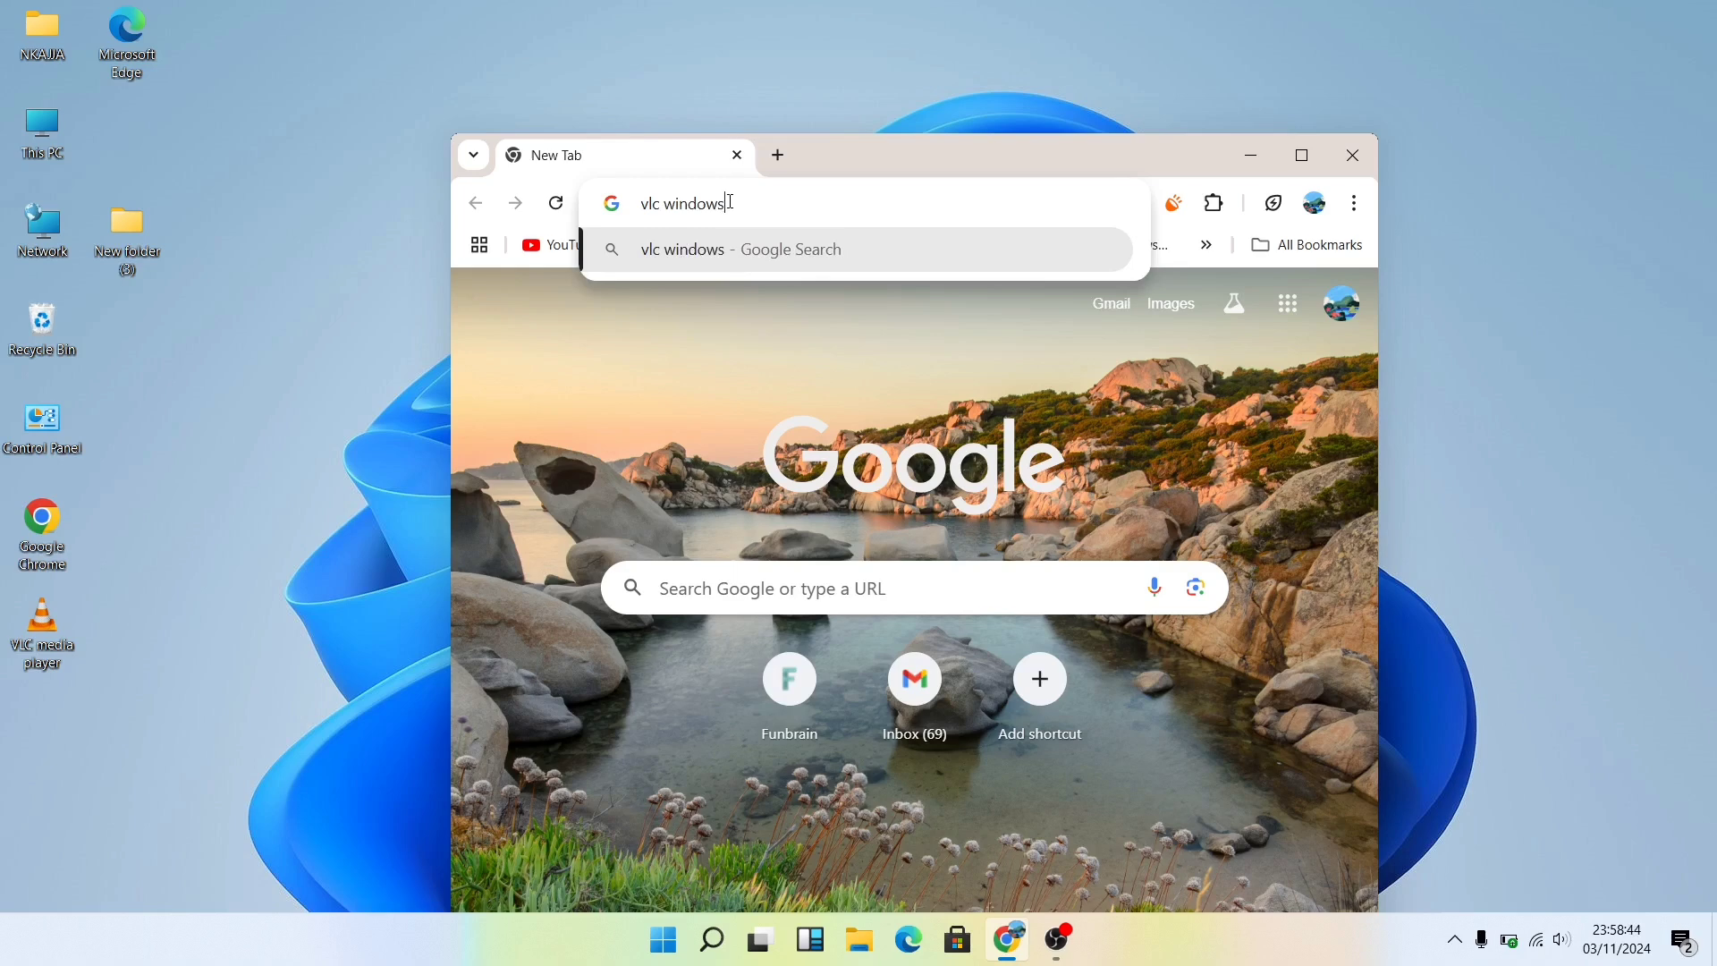
key(Return)
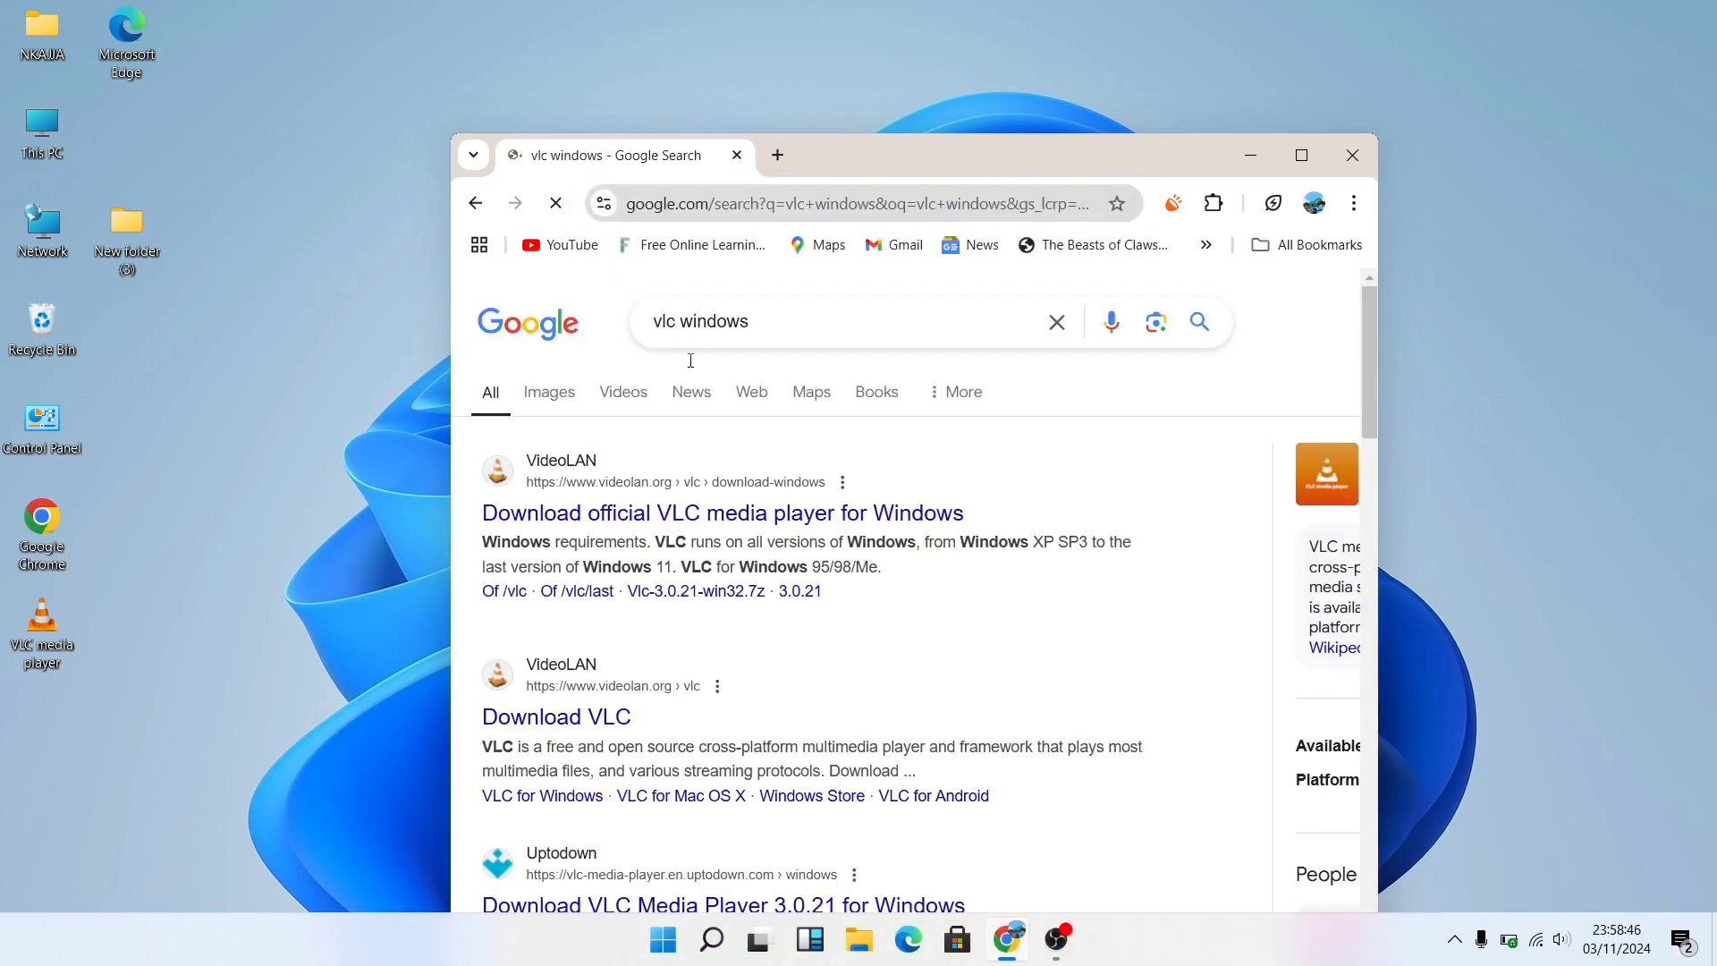
- Open the videolan.org VLC for Windows page and start downloading VLC 3.0.21
click(626, 513)
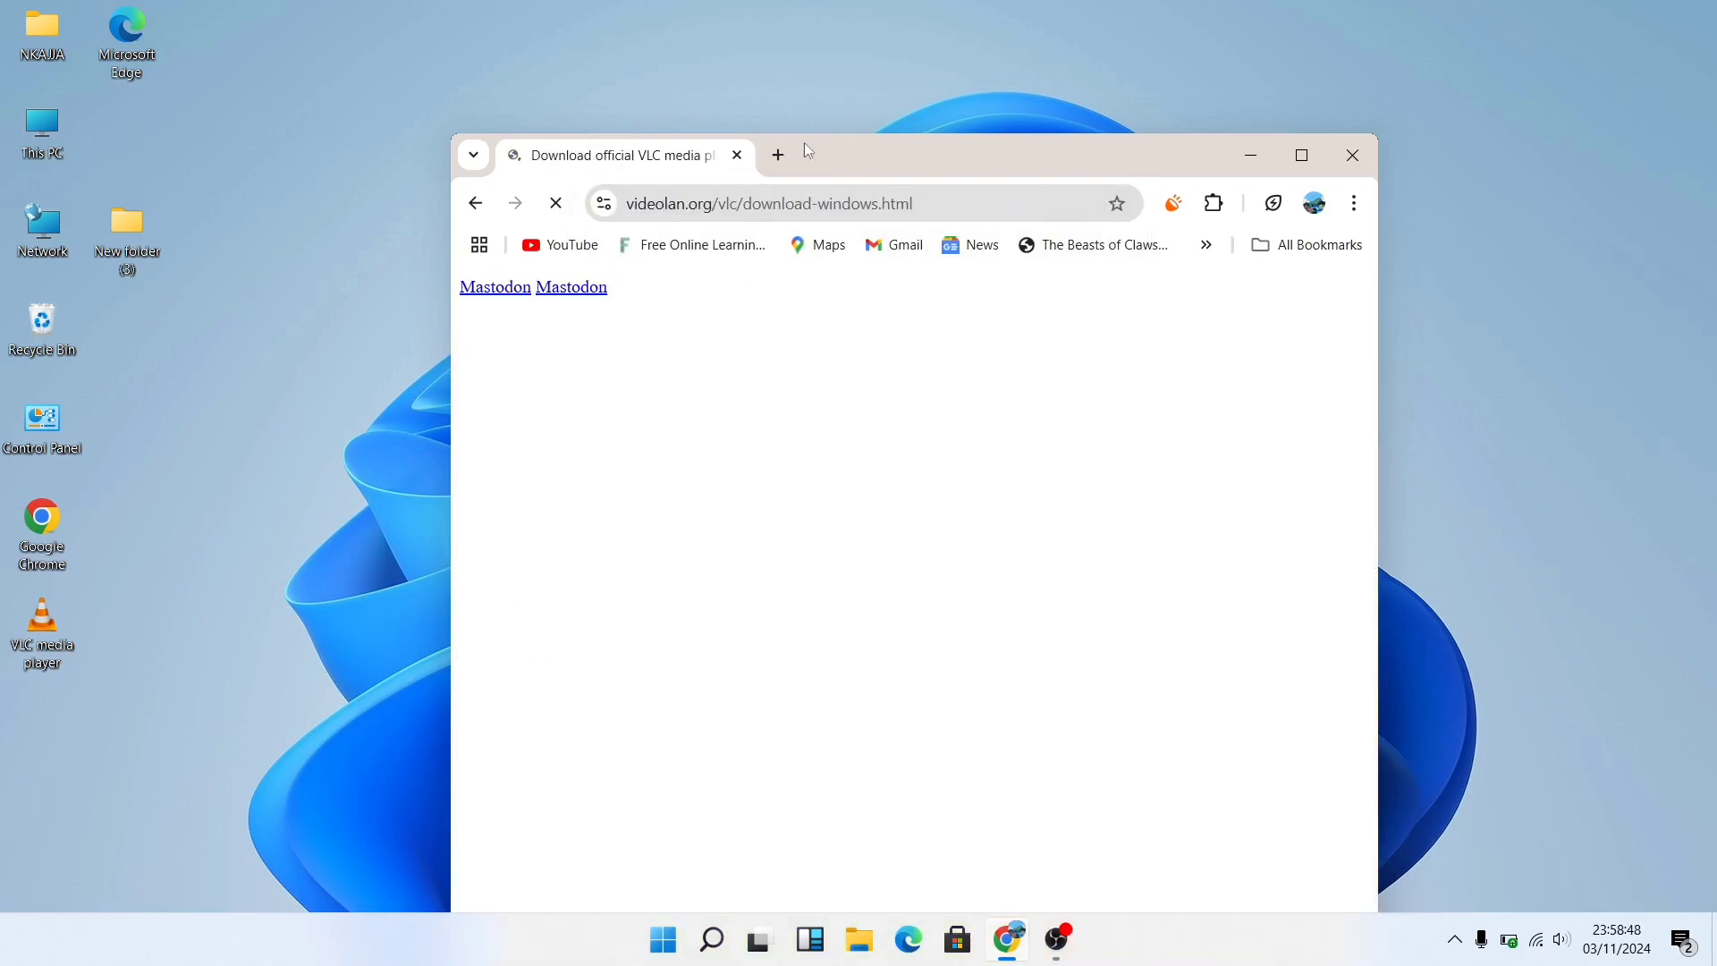
drag(851, 145, 899, 62)
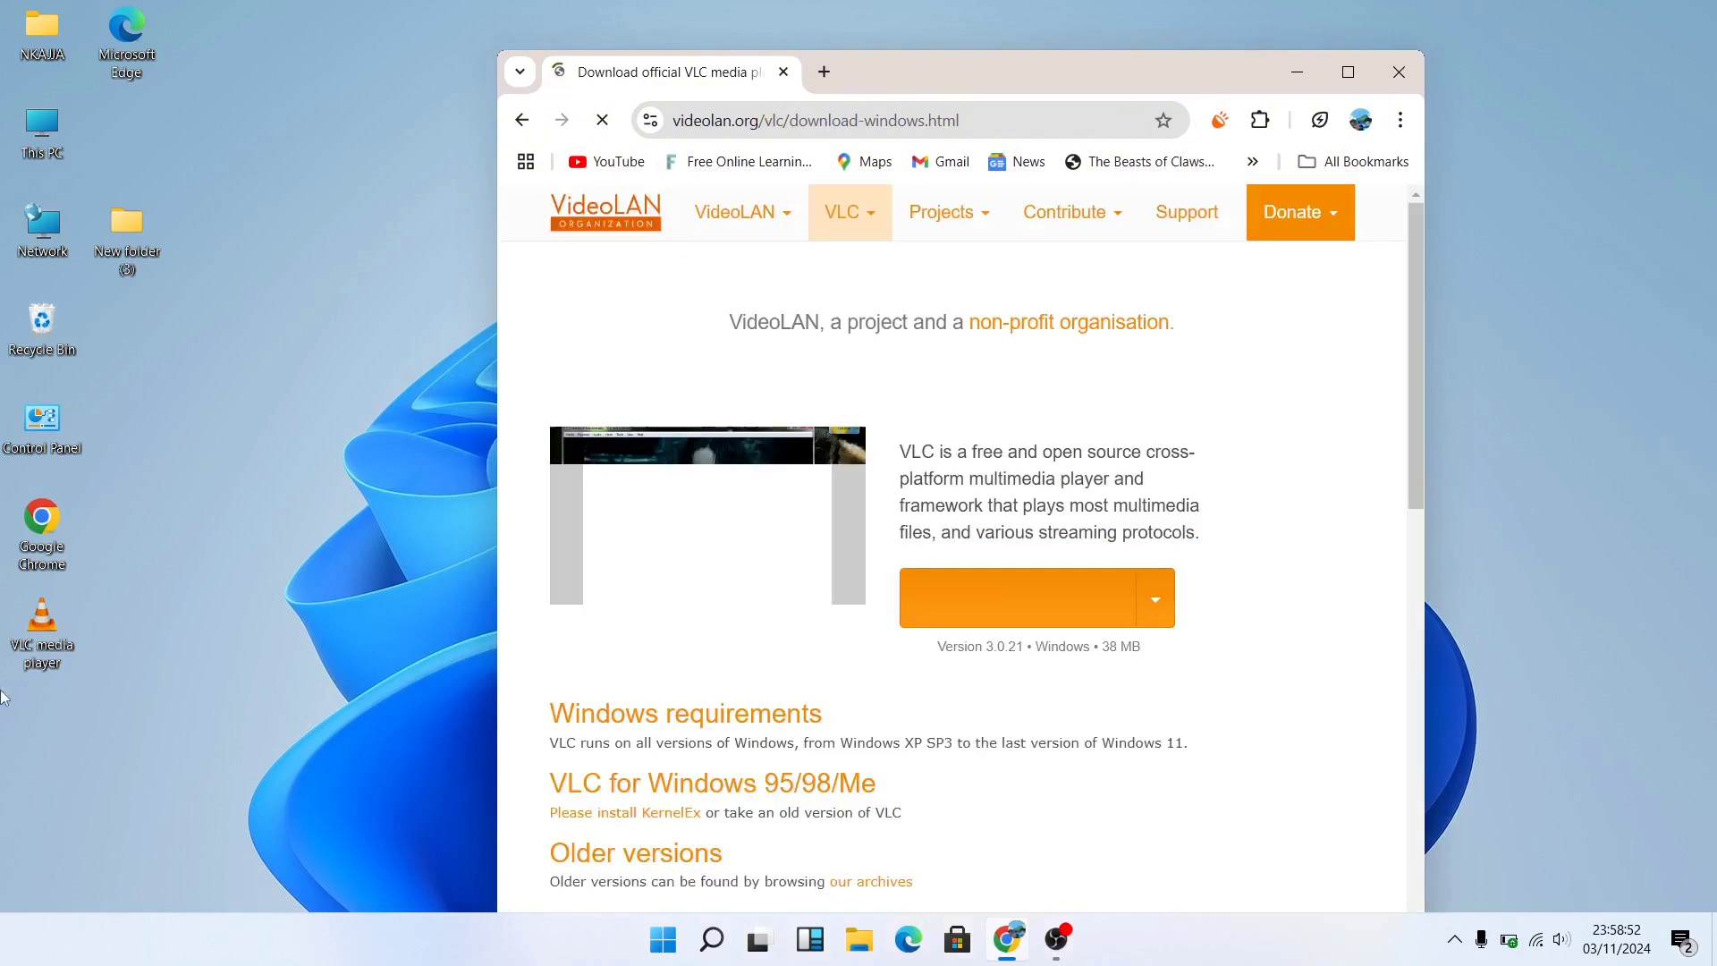
click(42, 662)
double_click(42, 662)
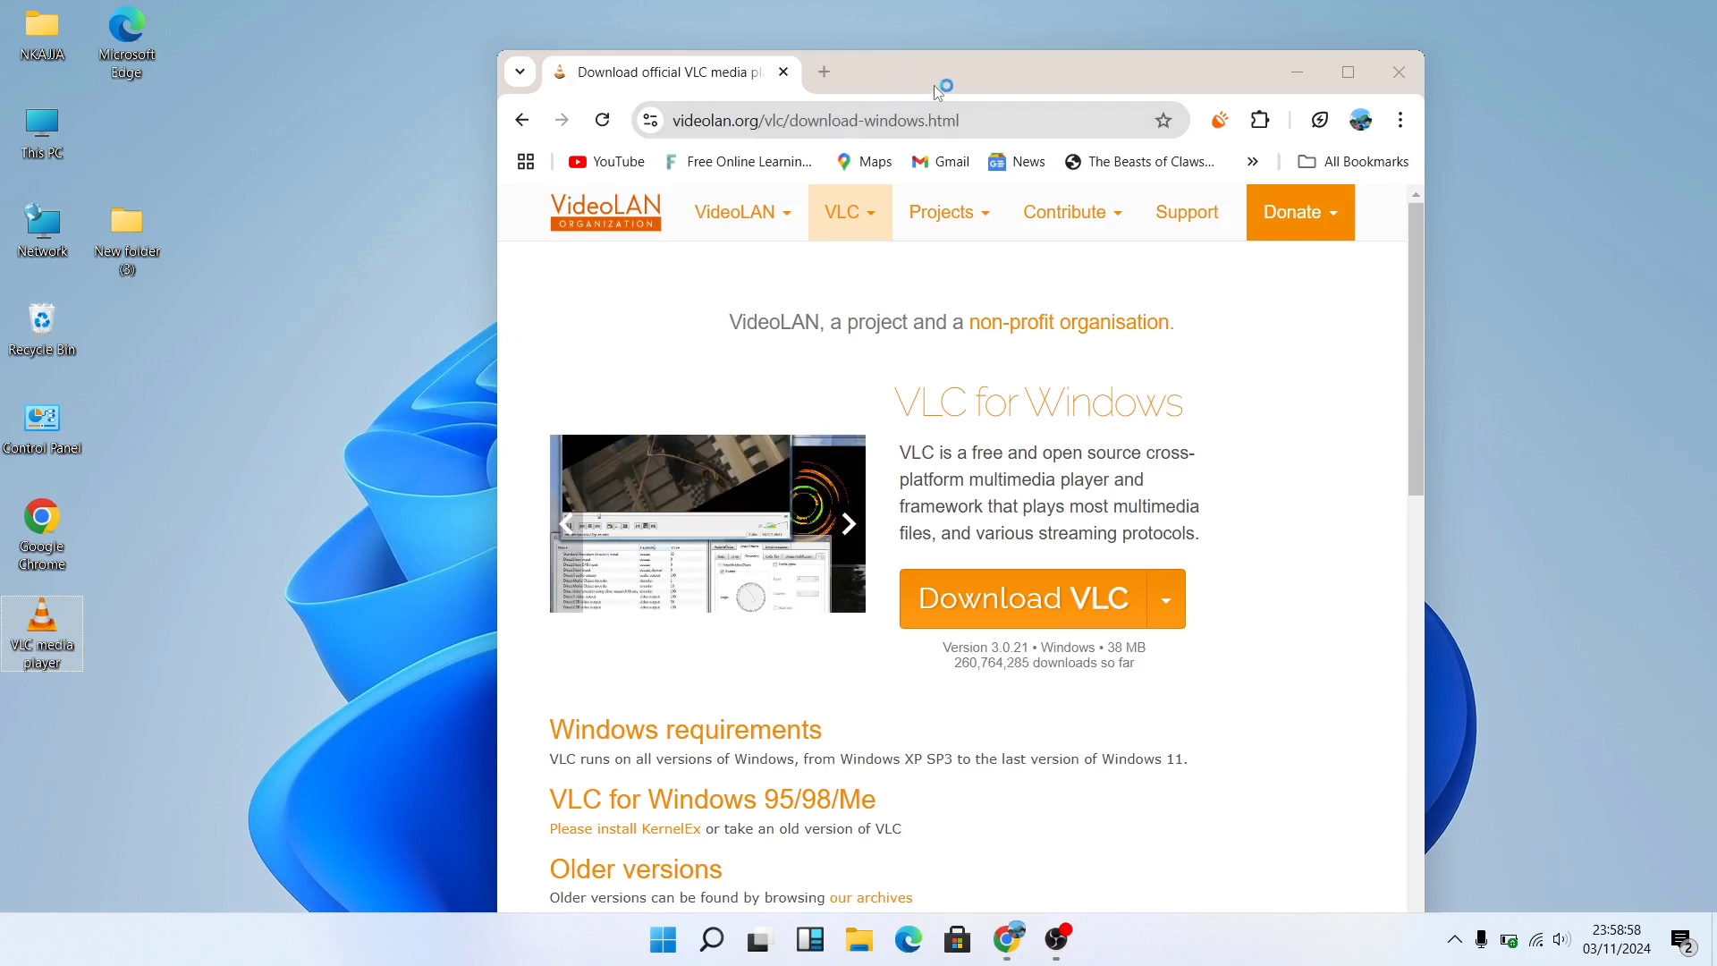
mouse_move(933, 84)
mouse_down()
mouse_move(932, 126)
mouse_move(944, 73)
mouse_up()
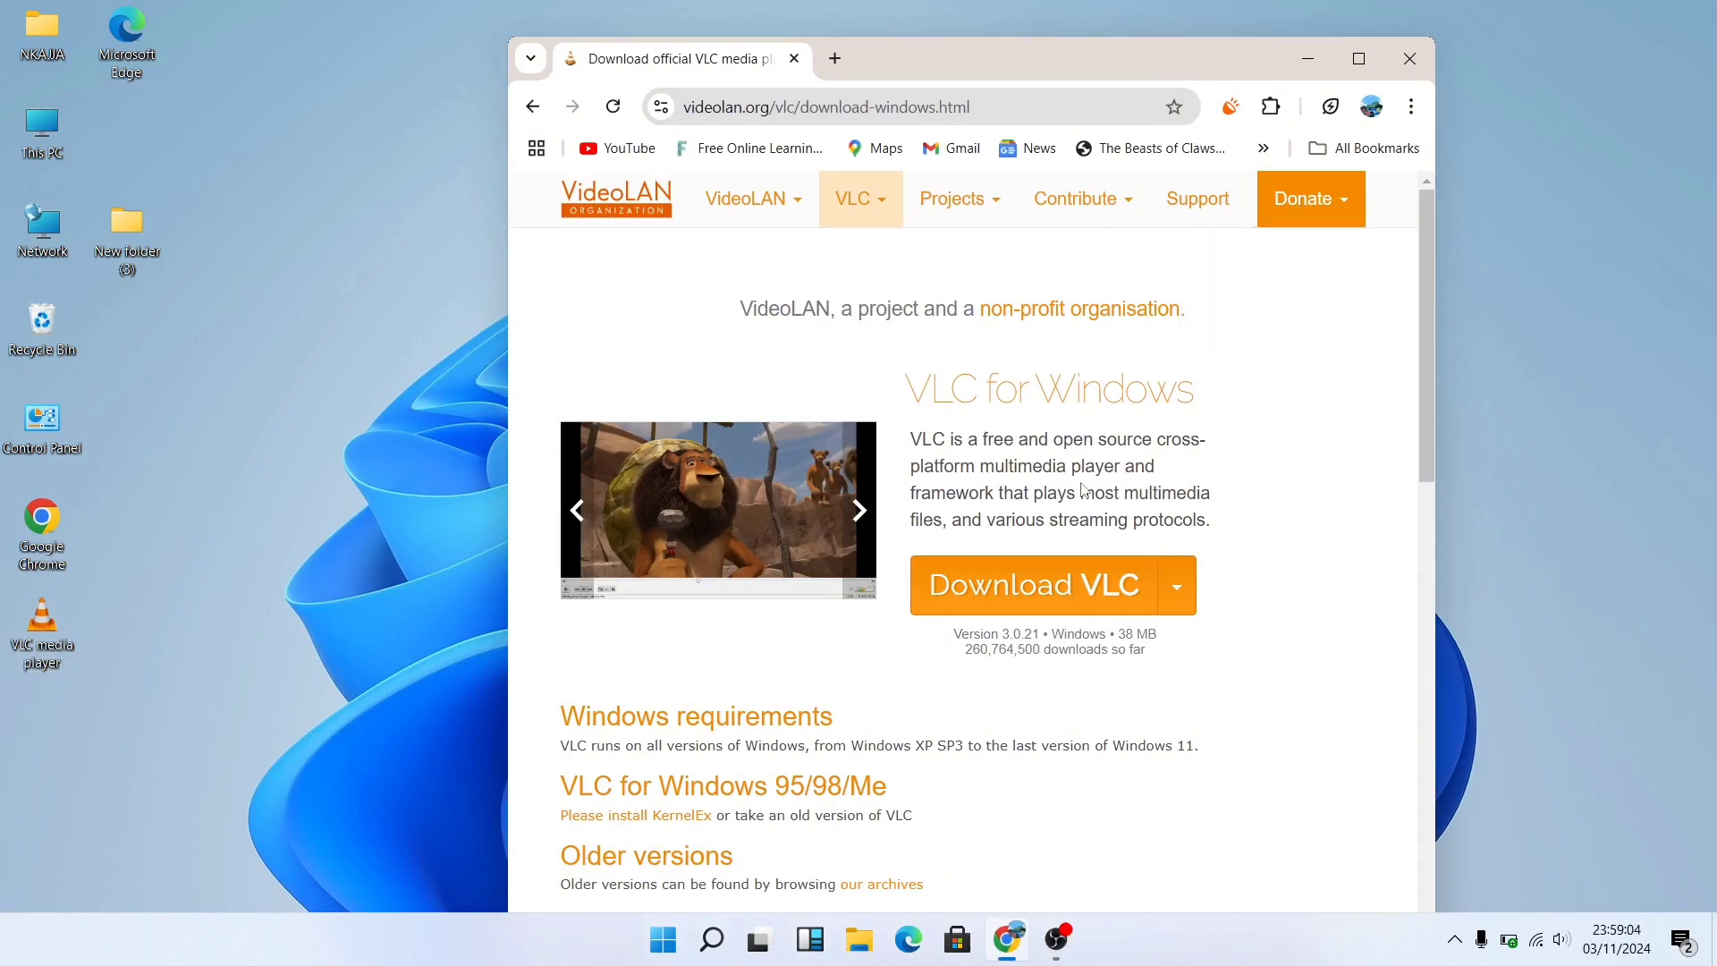
click(1019, 611)
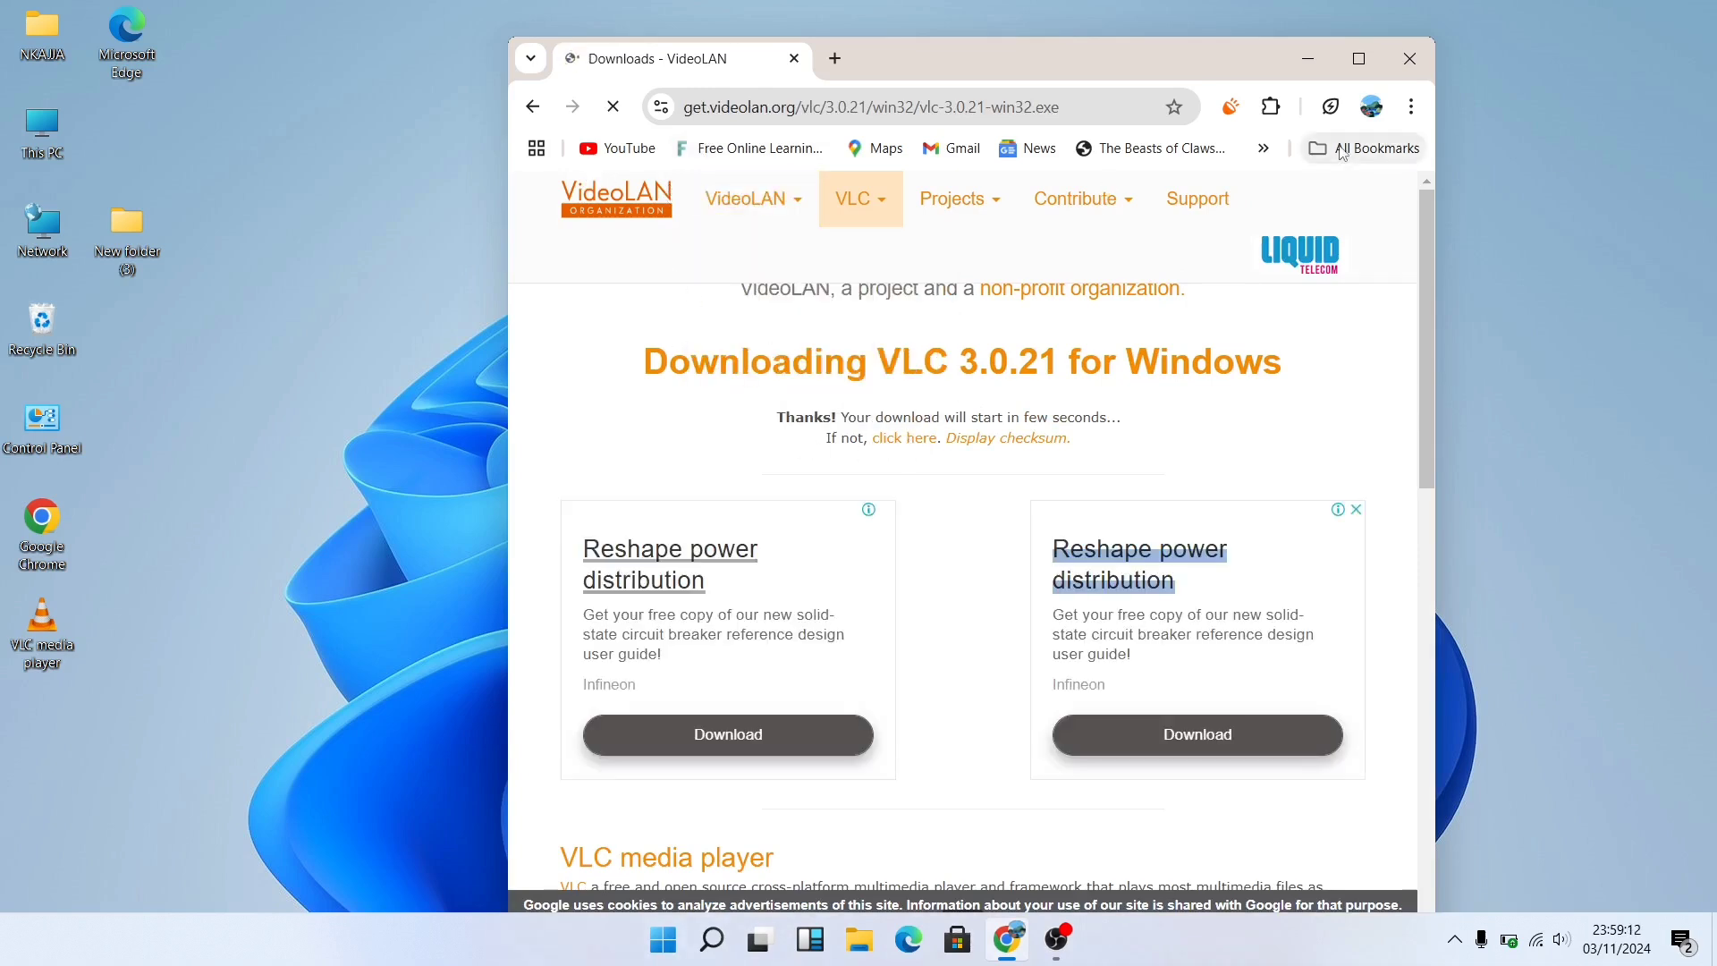
- Launch the desktop VLC media player shortcut and refresh the desktop
double_click(42, 626)
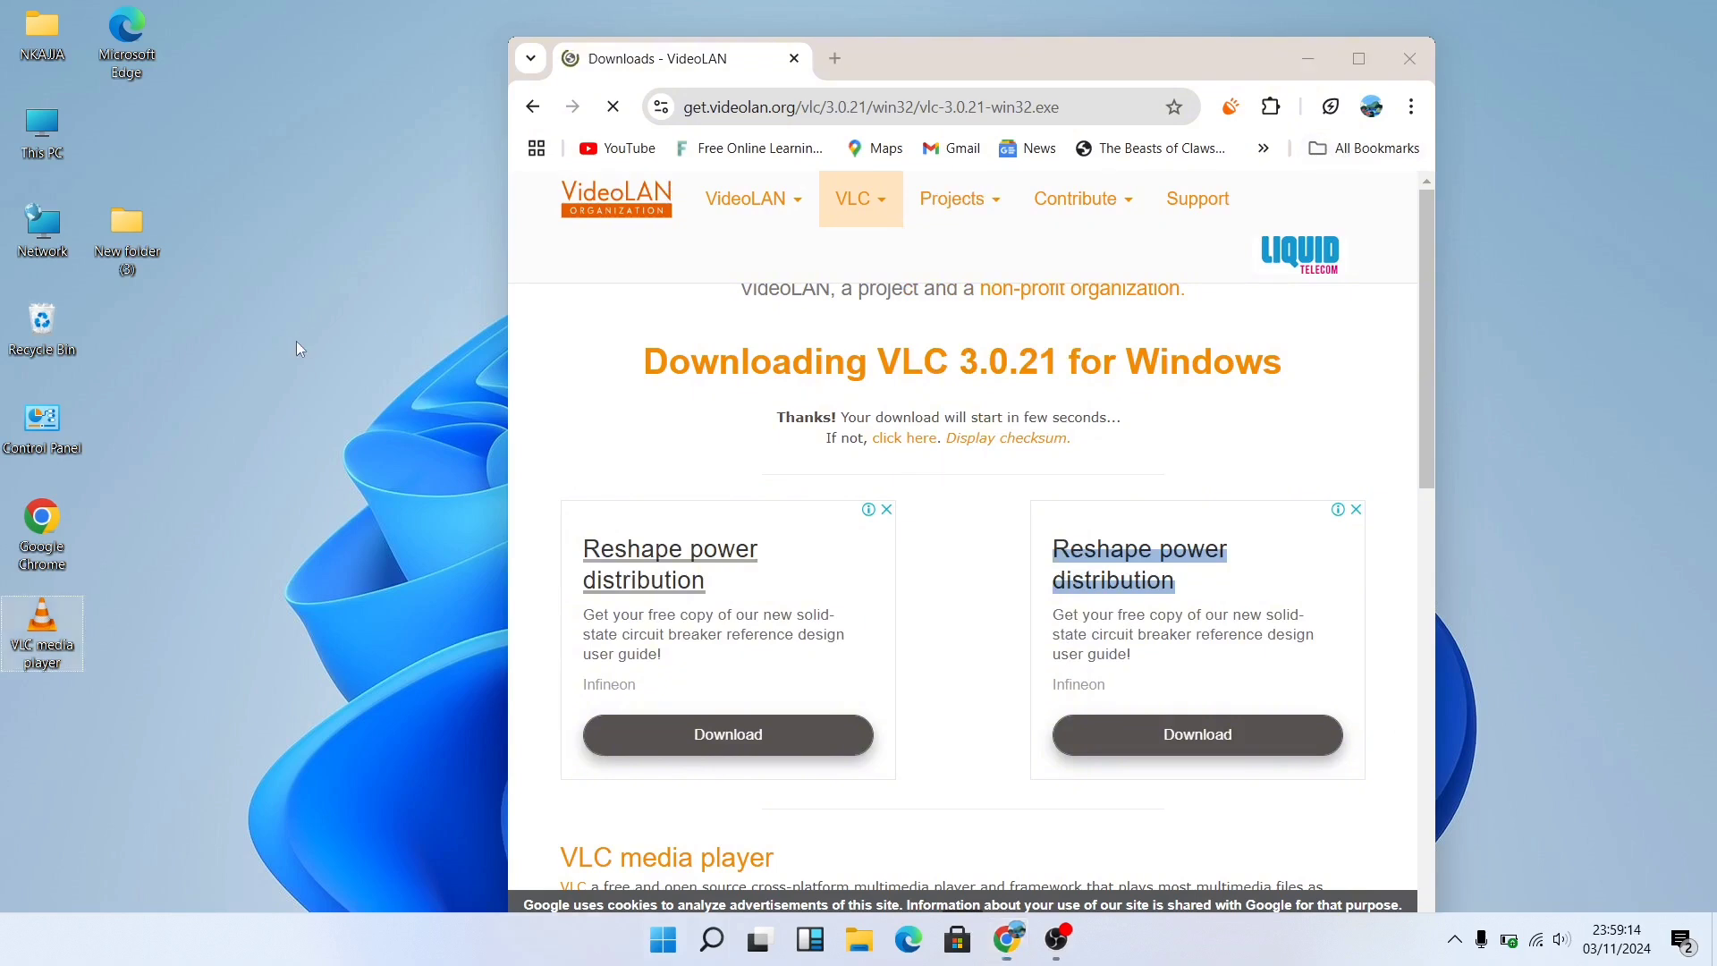
right_click(302, 348)
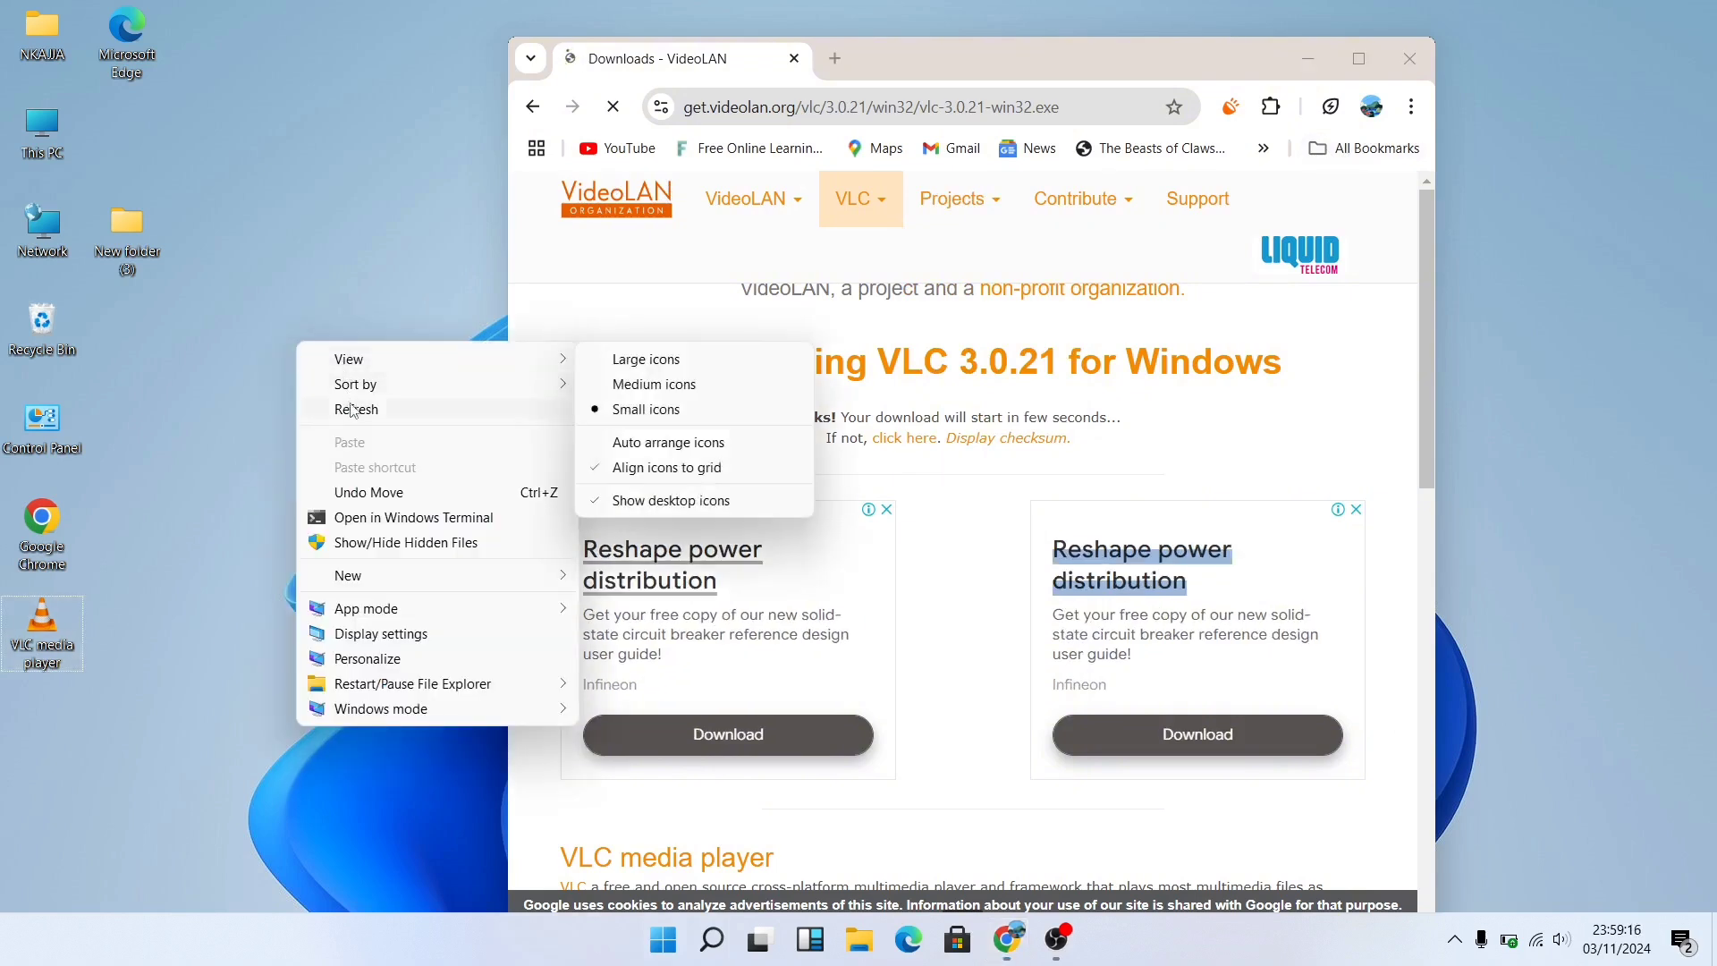
click(379, 405)
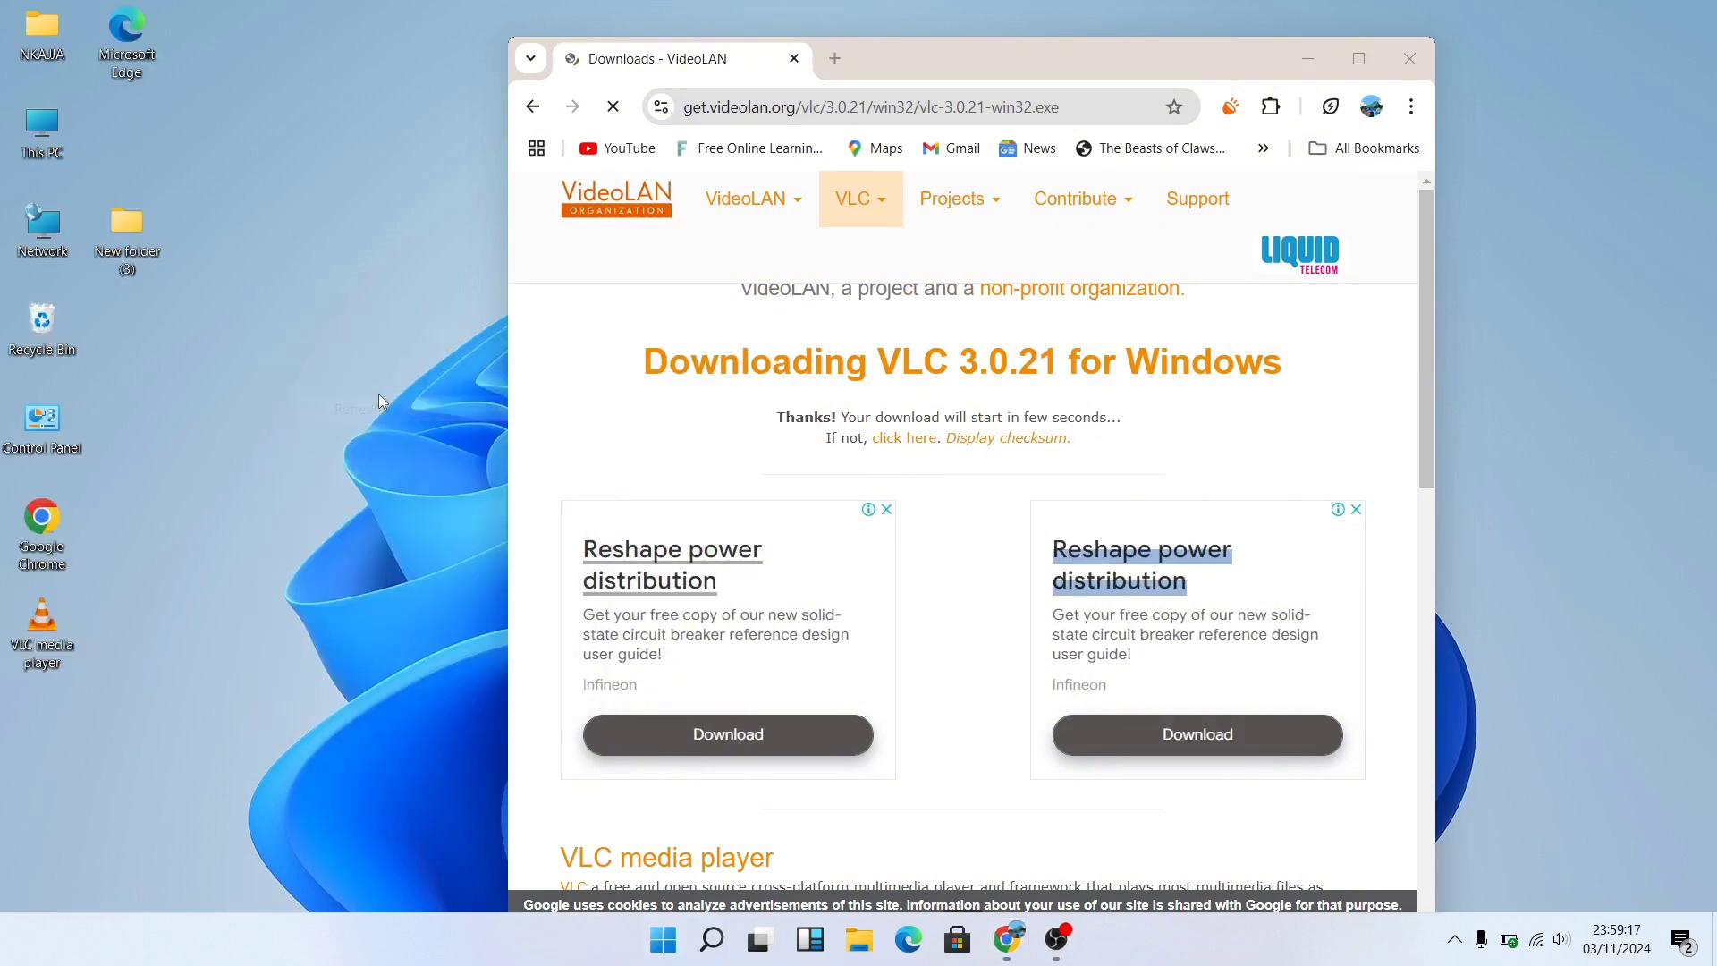
- Open File Explorer and browse the setups folder on New Volume (D:)
click(875, 953)
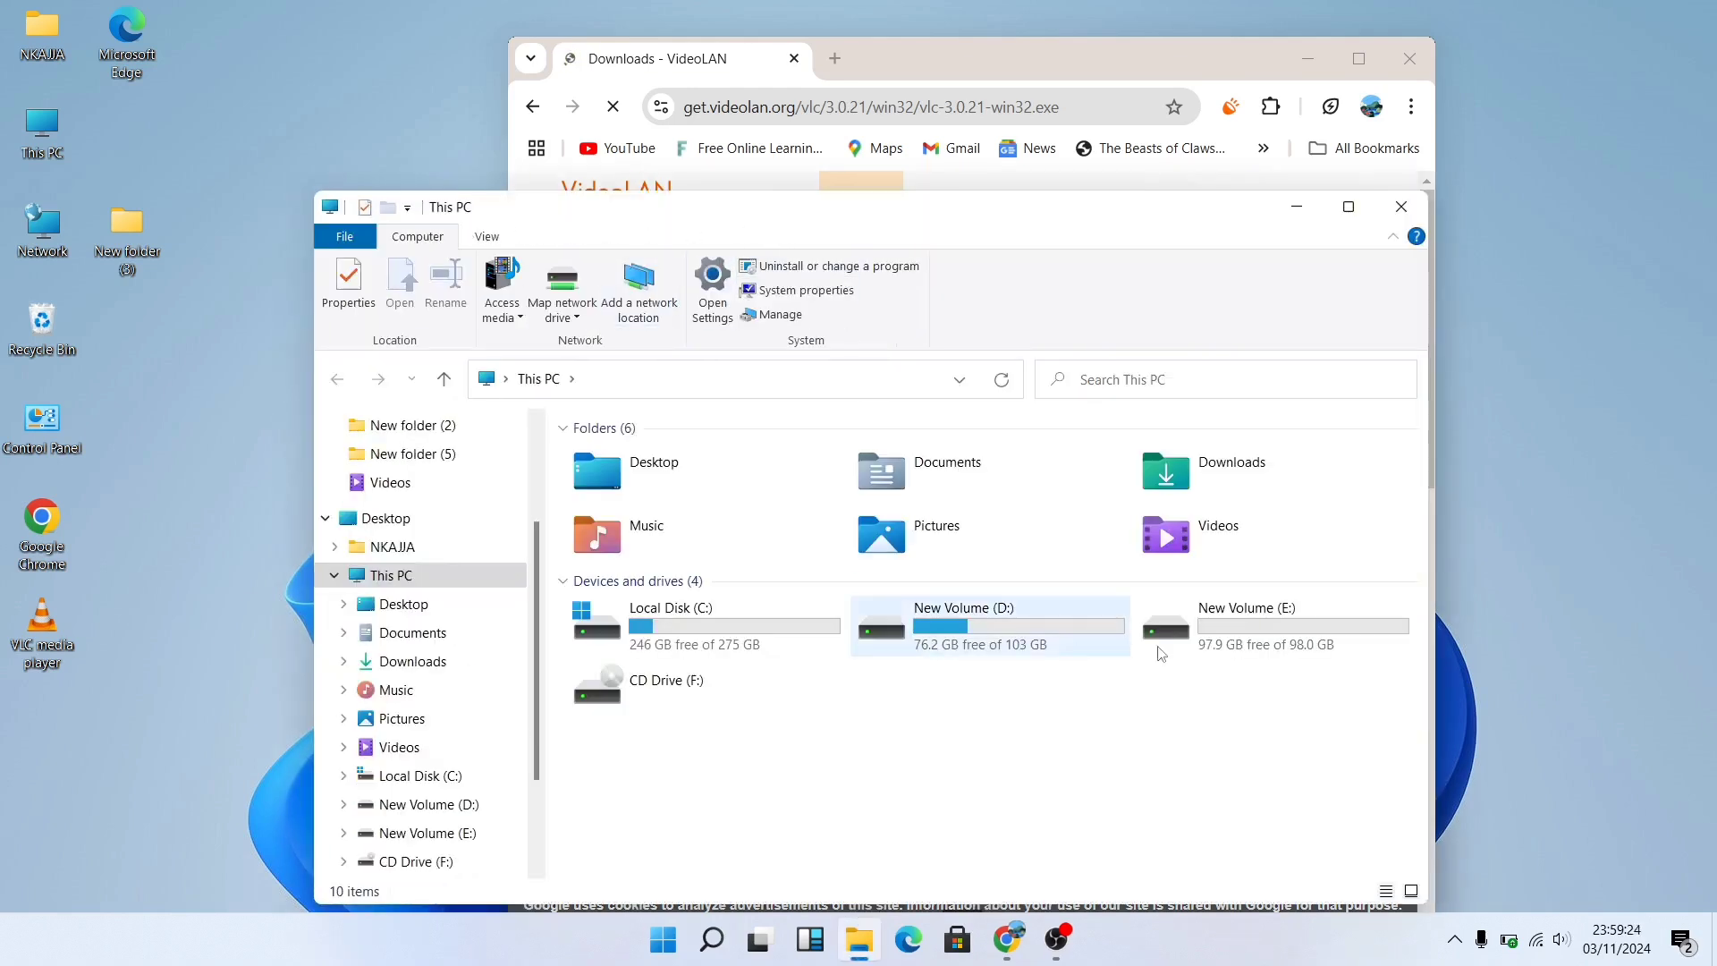
double_click(881, 608)
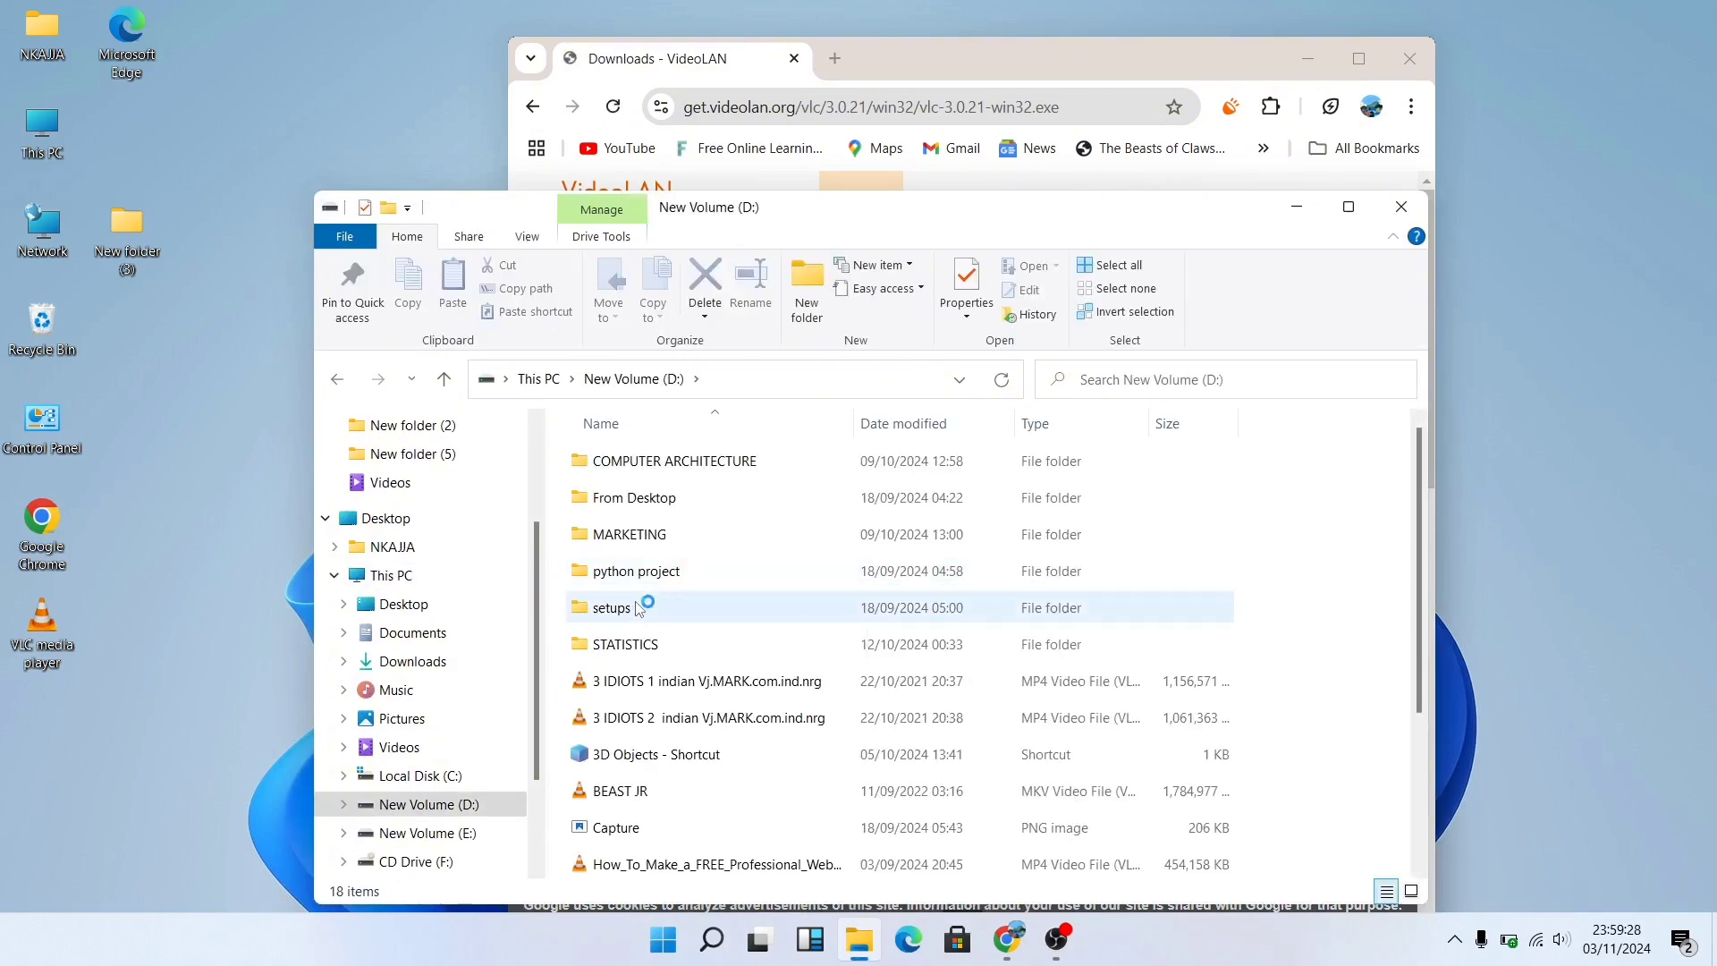
click(749, 604)
double_click(655, 595)
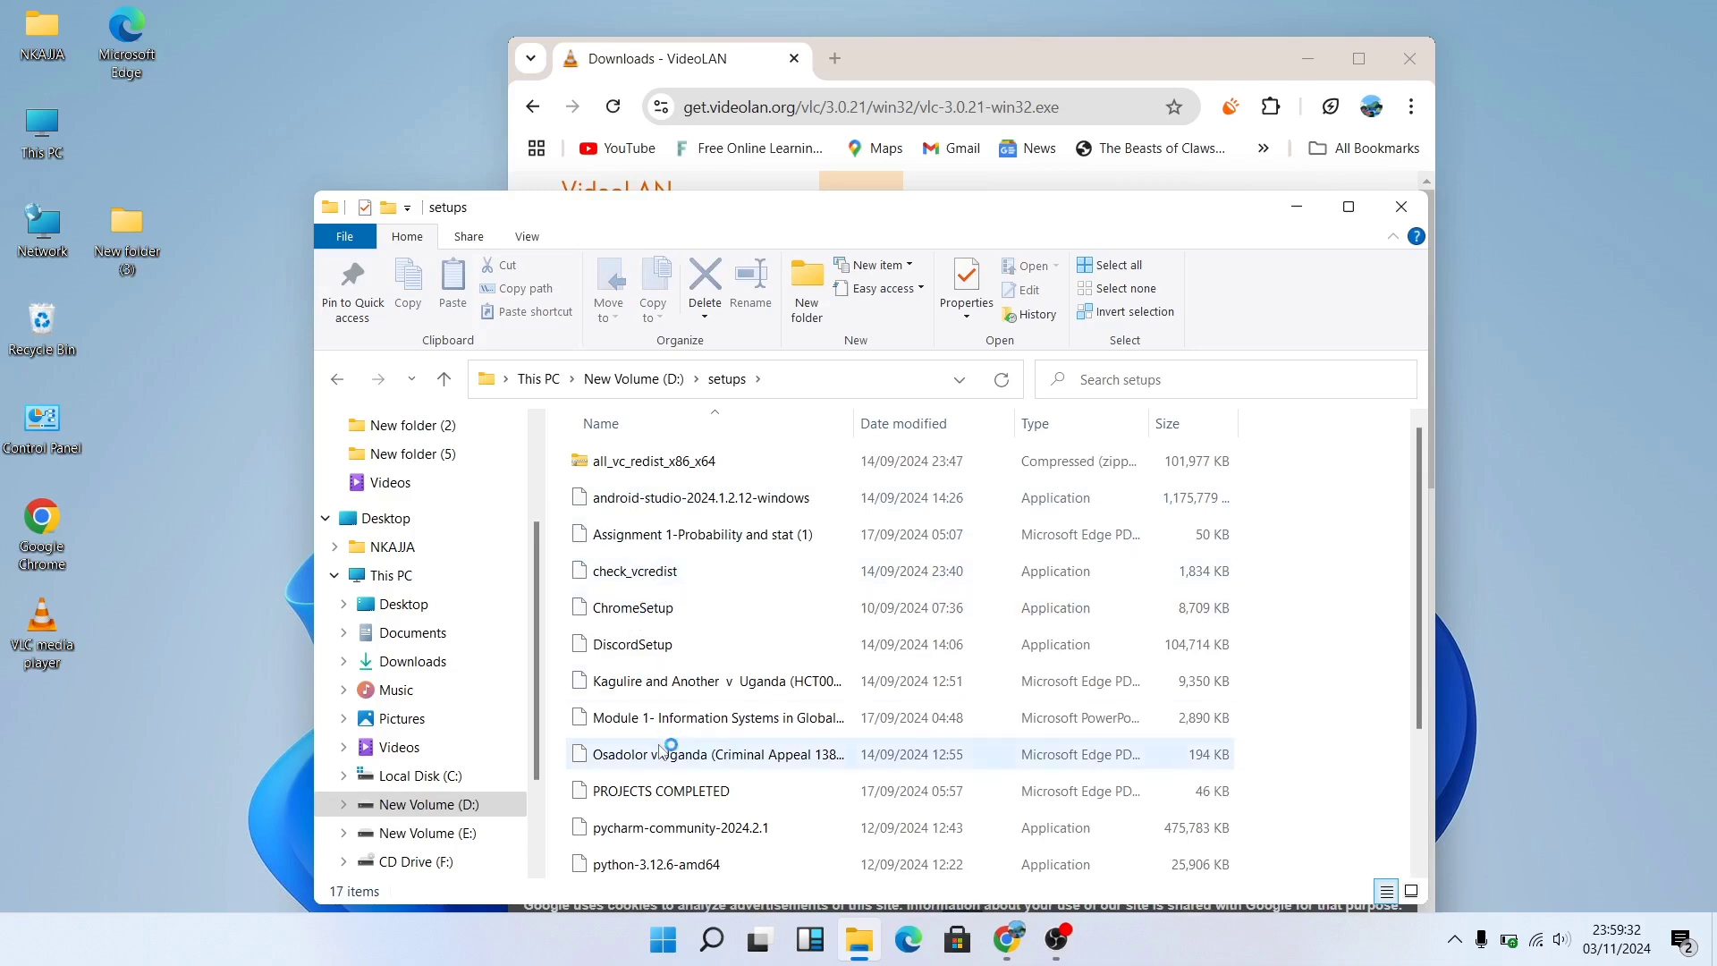
scroll(666, 653, down, 2)
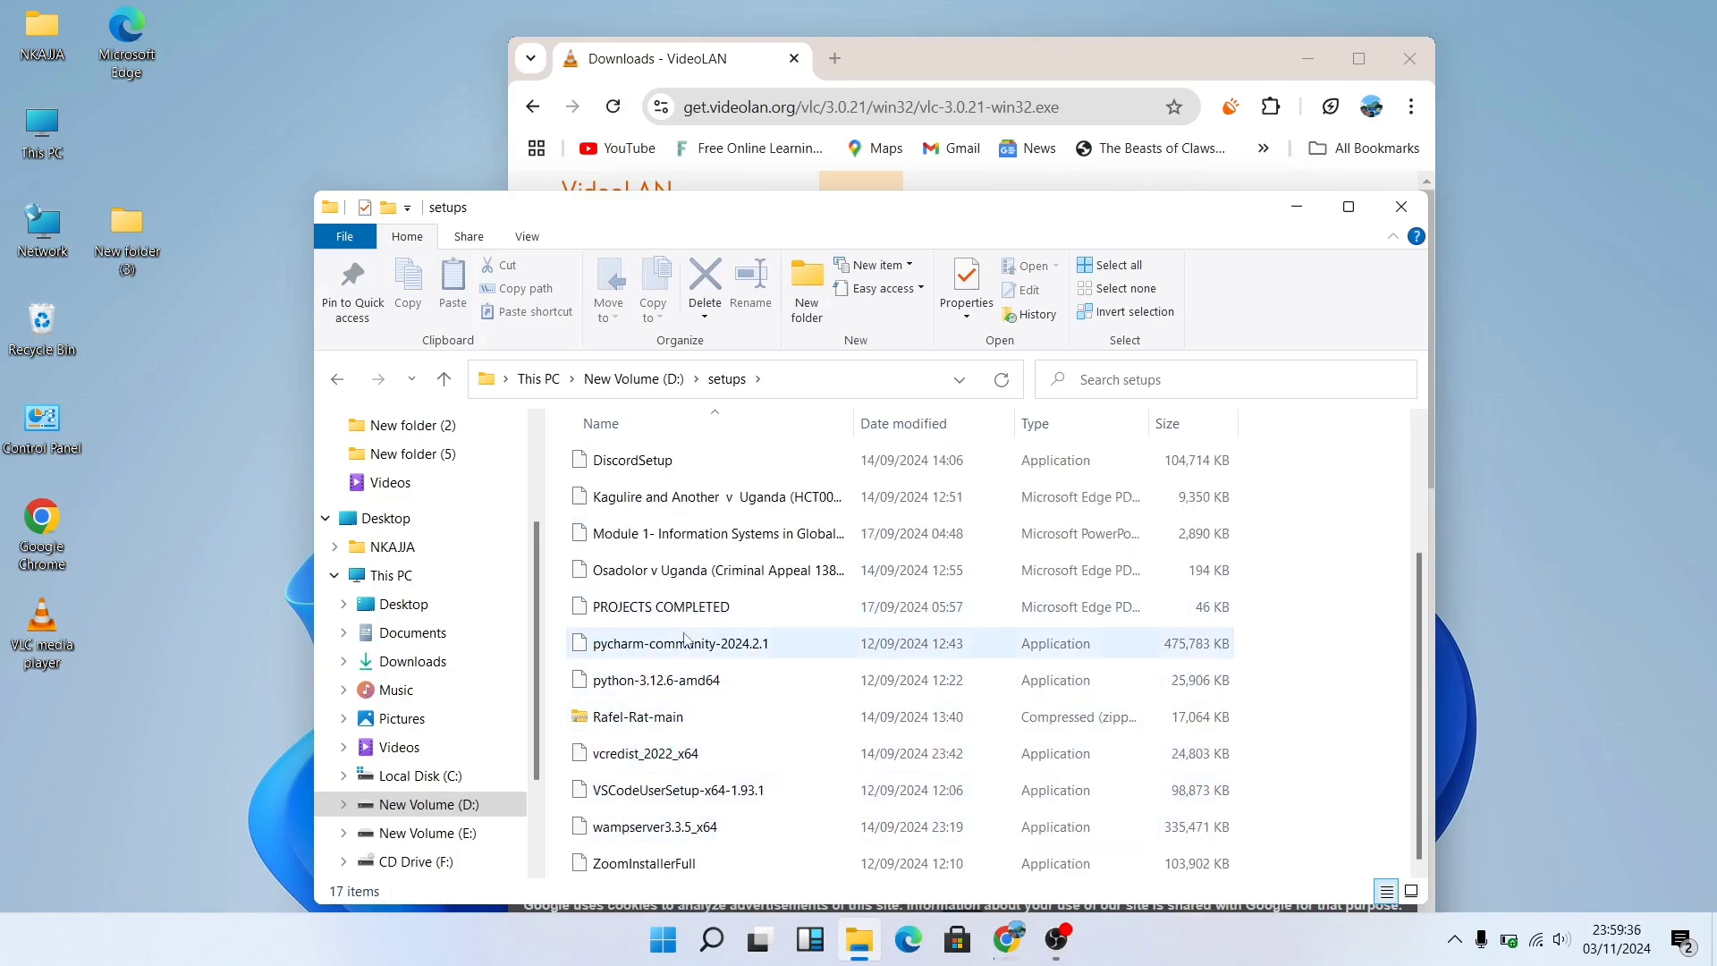
scroll(671, 635, up, 2)
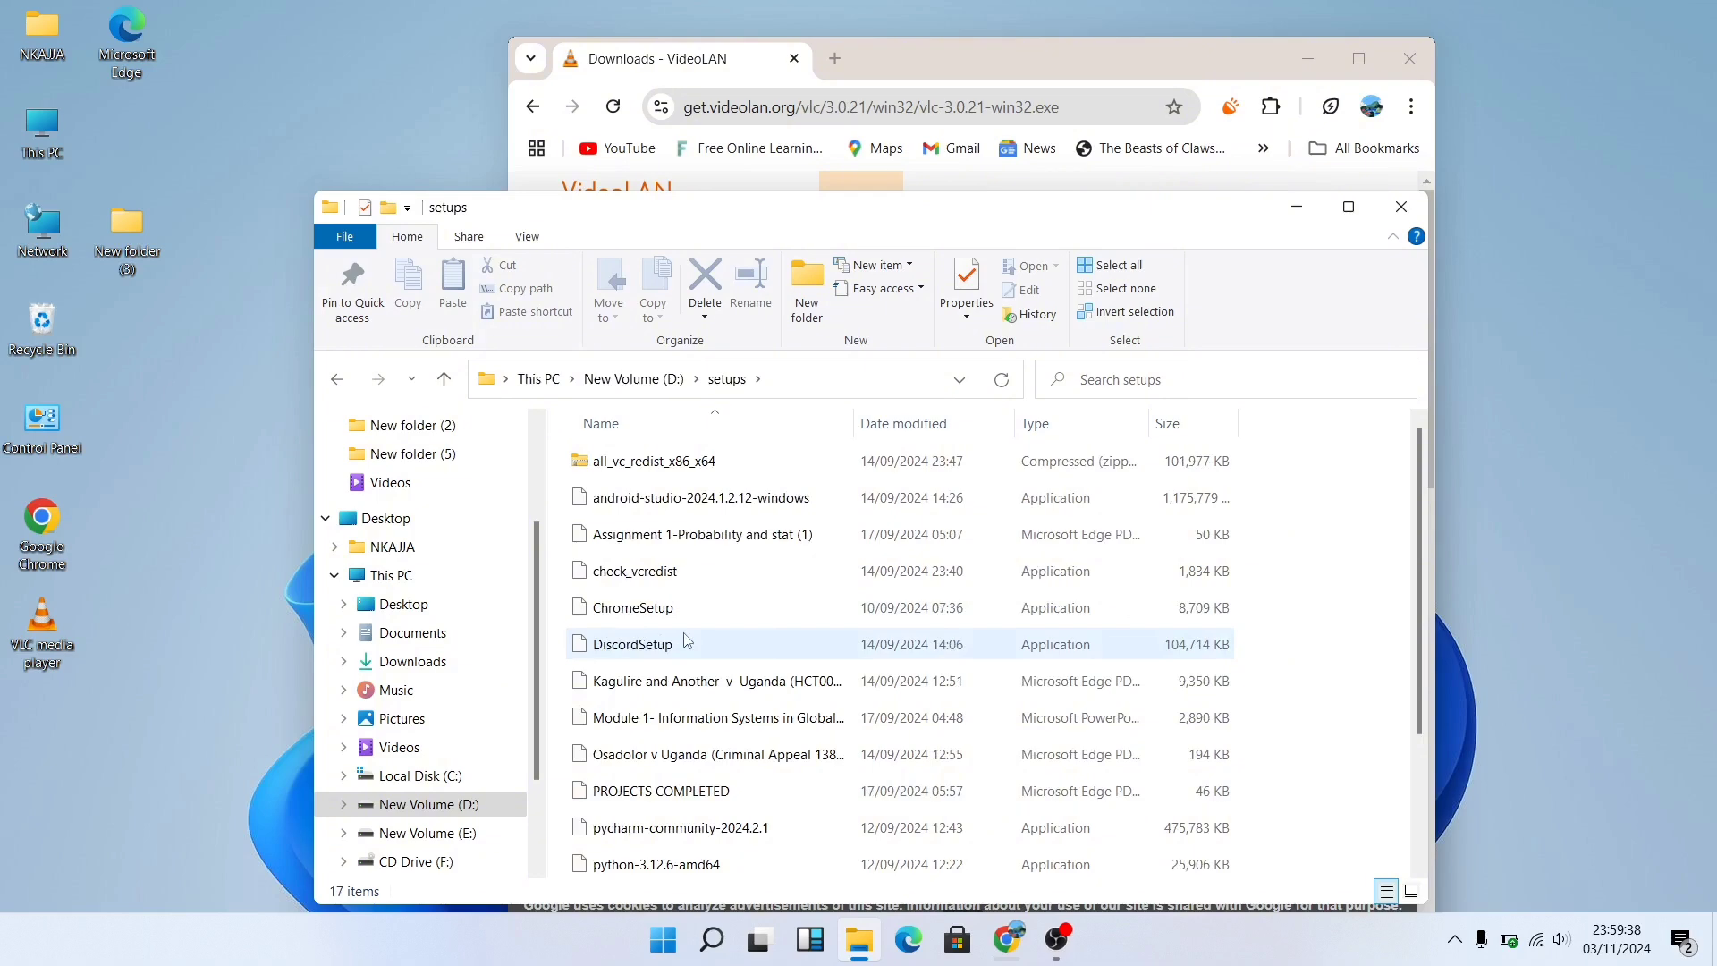
scroll(687, 641, down, 2)
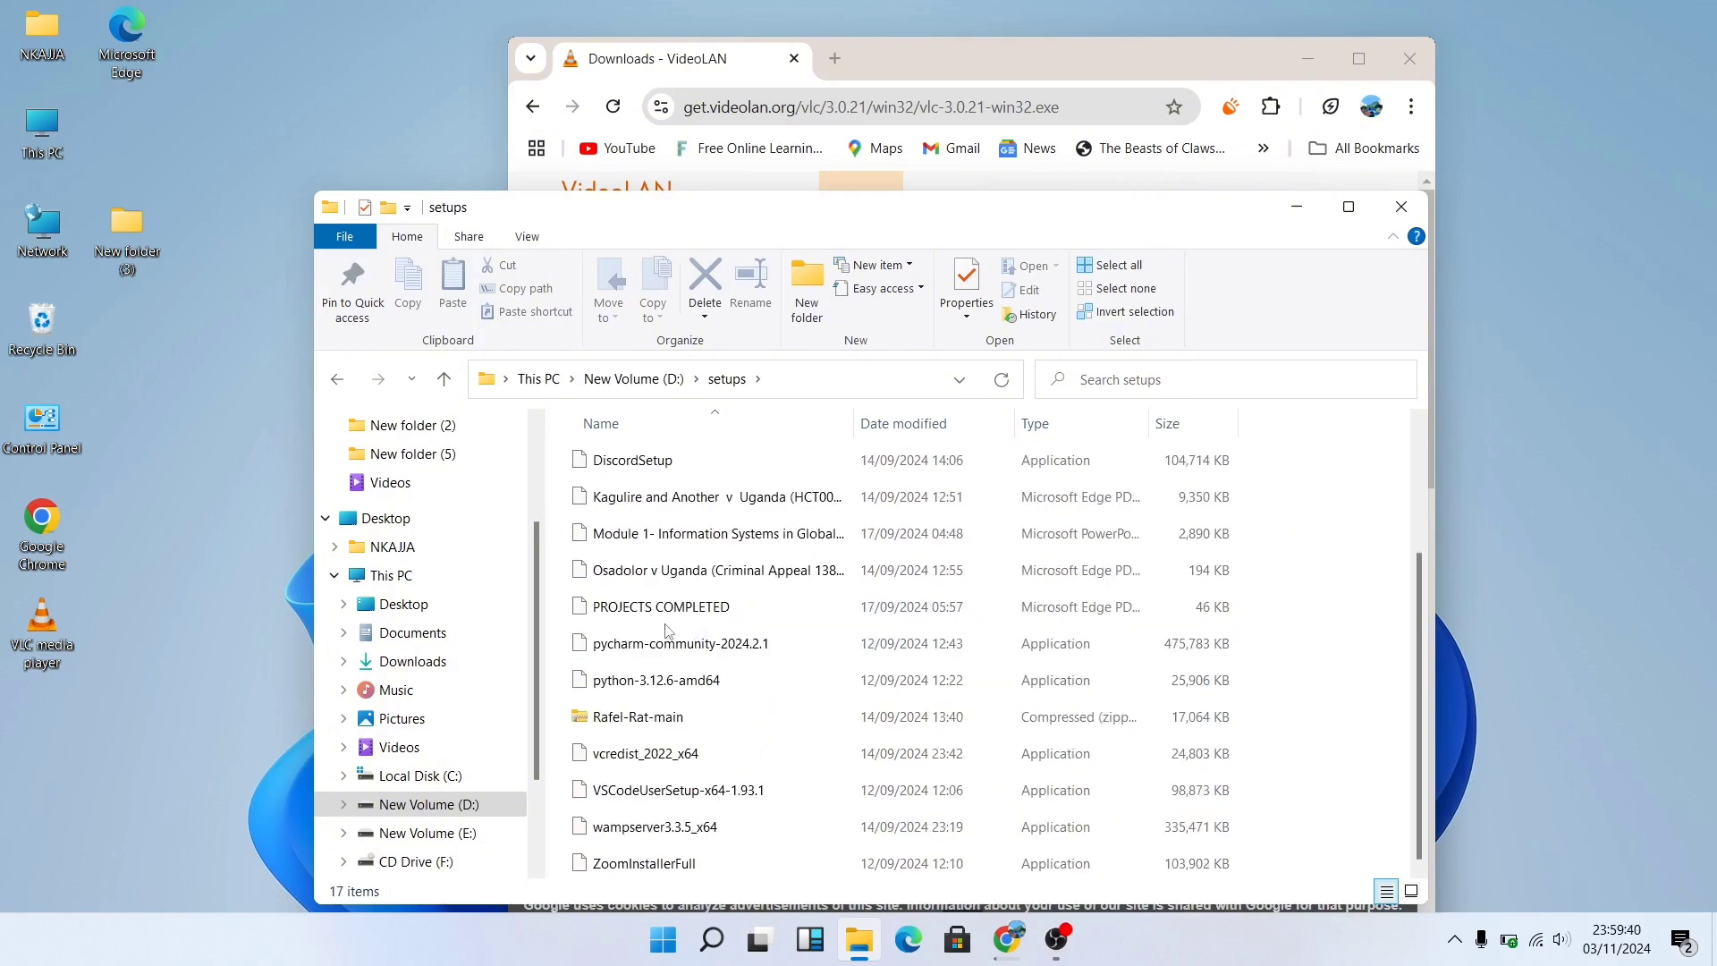
drag(796, 231, 742, 78)
scroll(687, 452, up, 2)
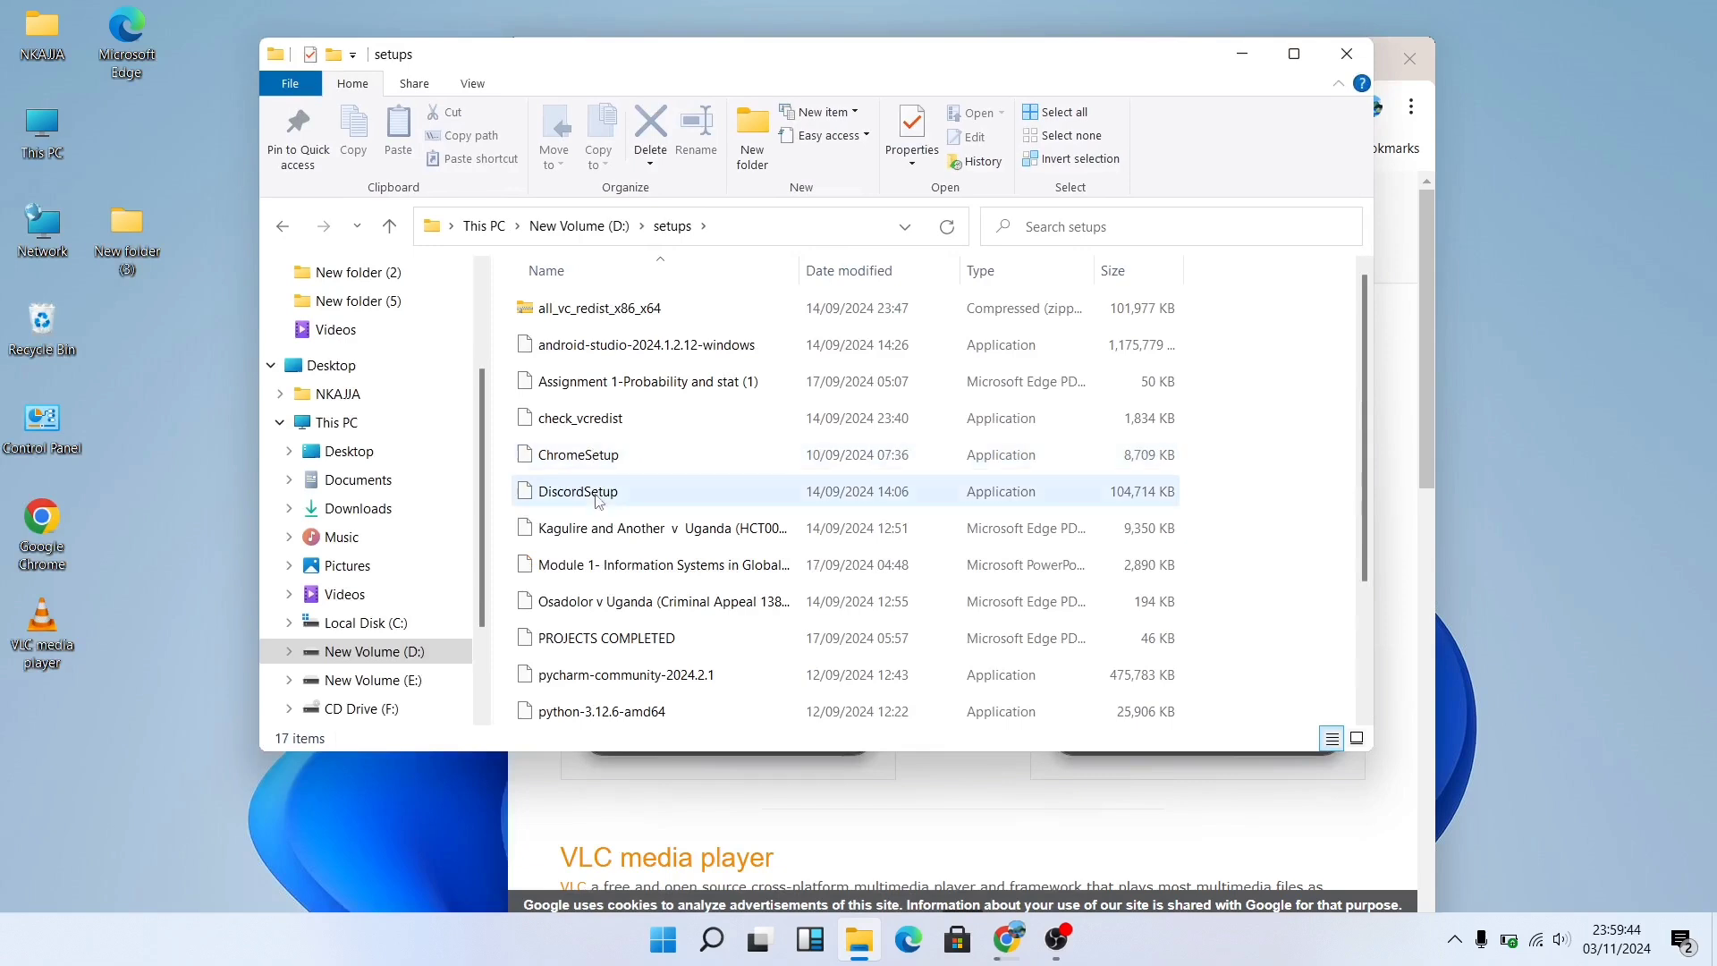
- Open D:\From Desktop, refresh the folder, and run the vlc-3.0.21-win32 installer
click(283, 226)
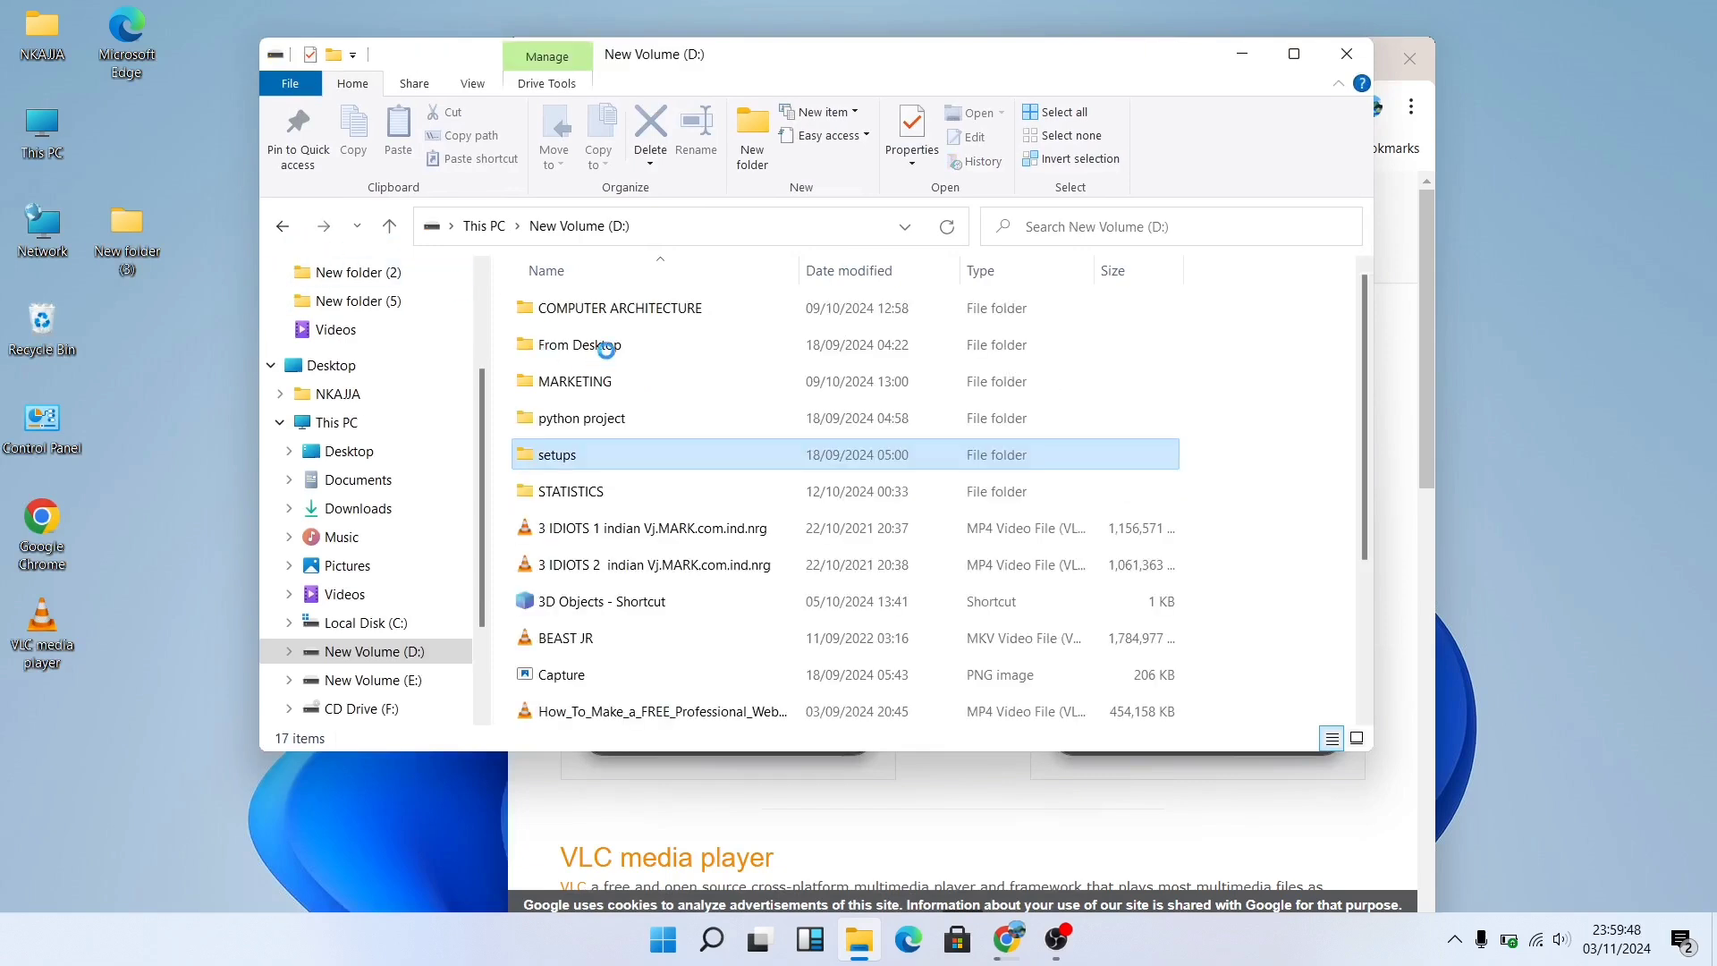
double_click(597, 354)
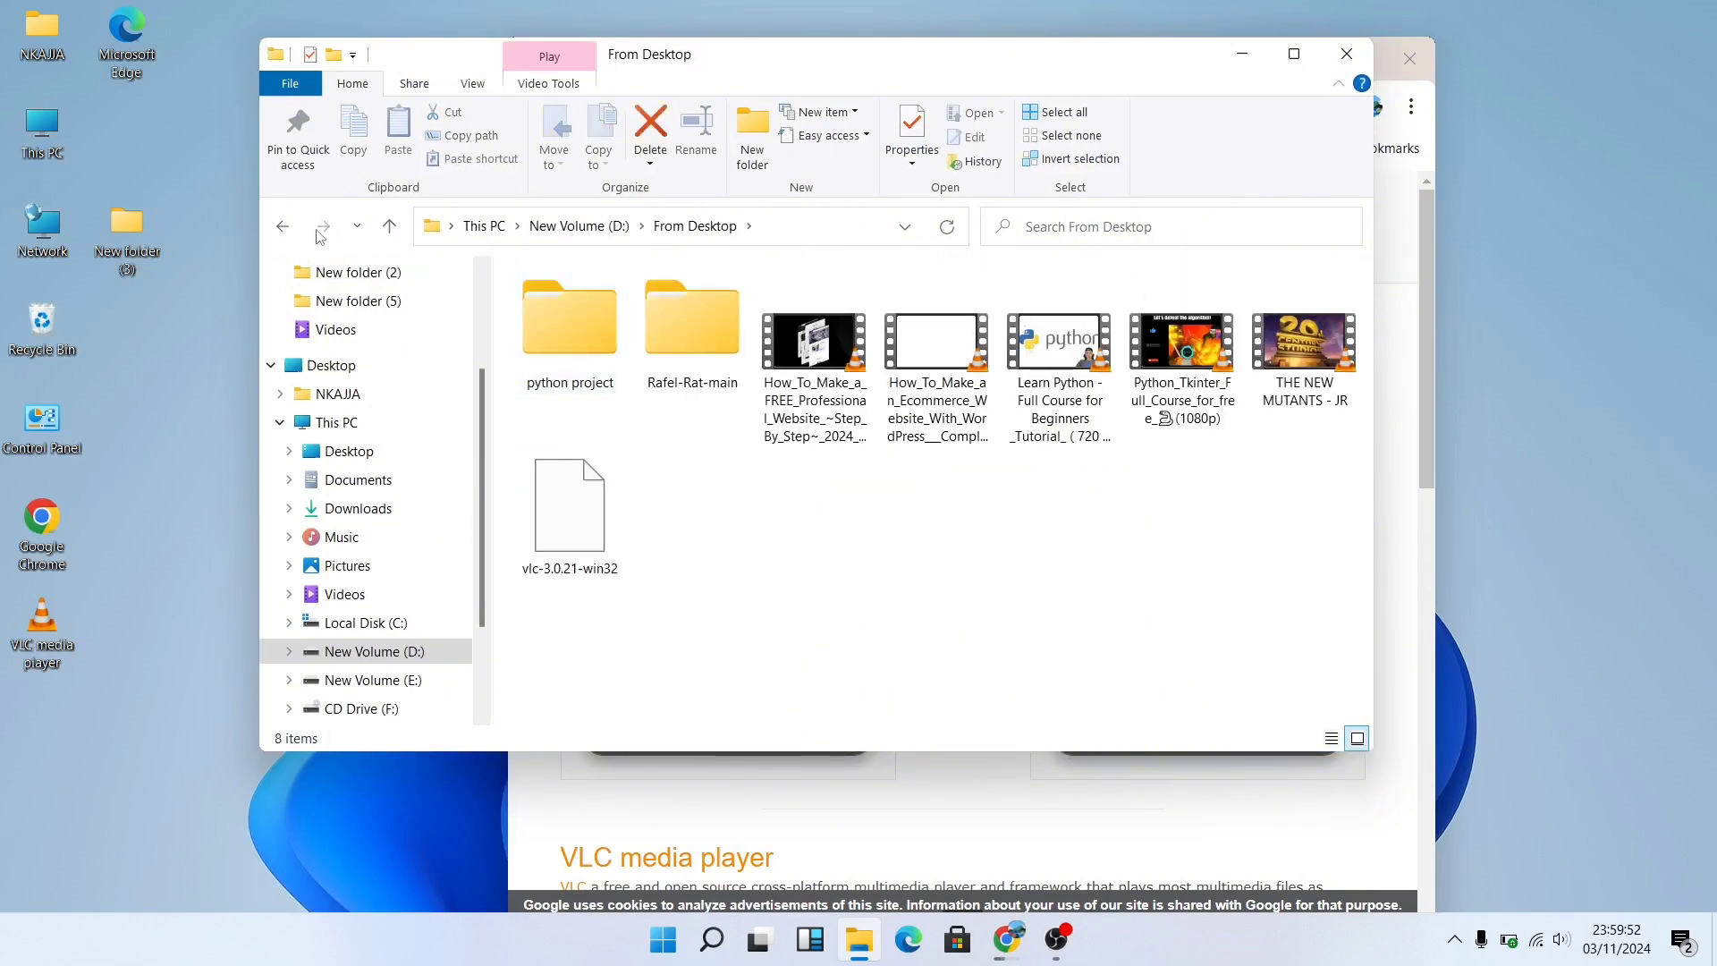
click(571, 514)
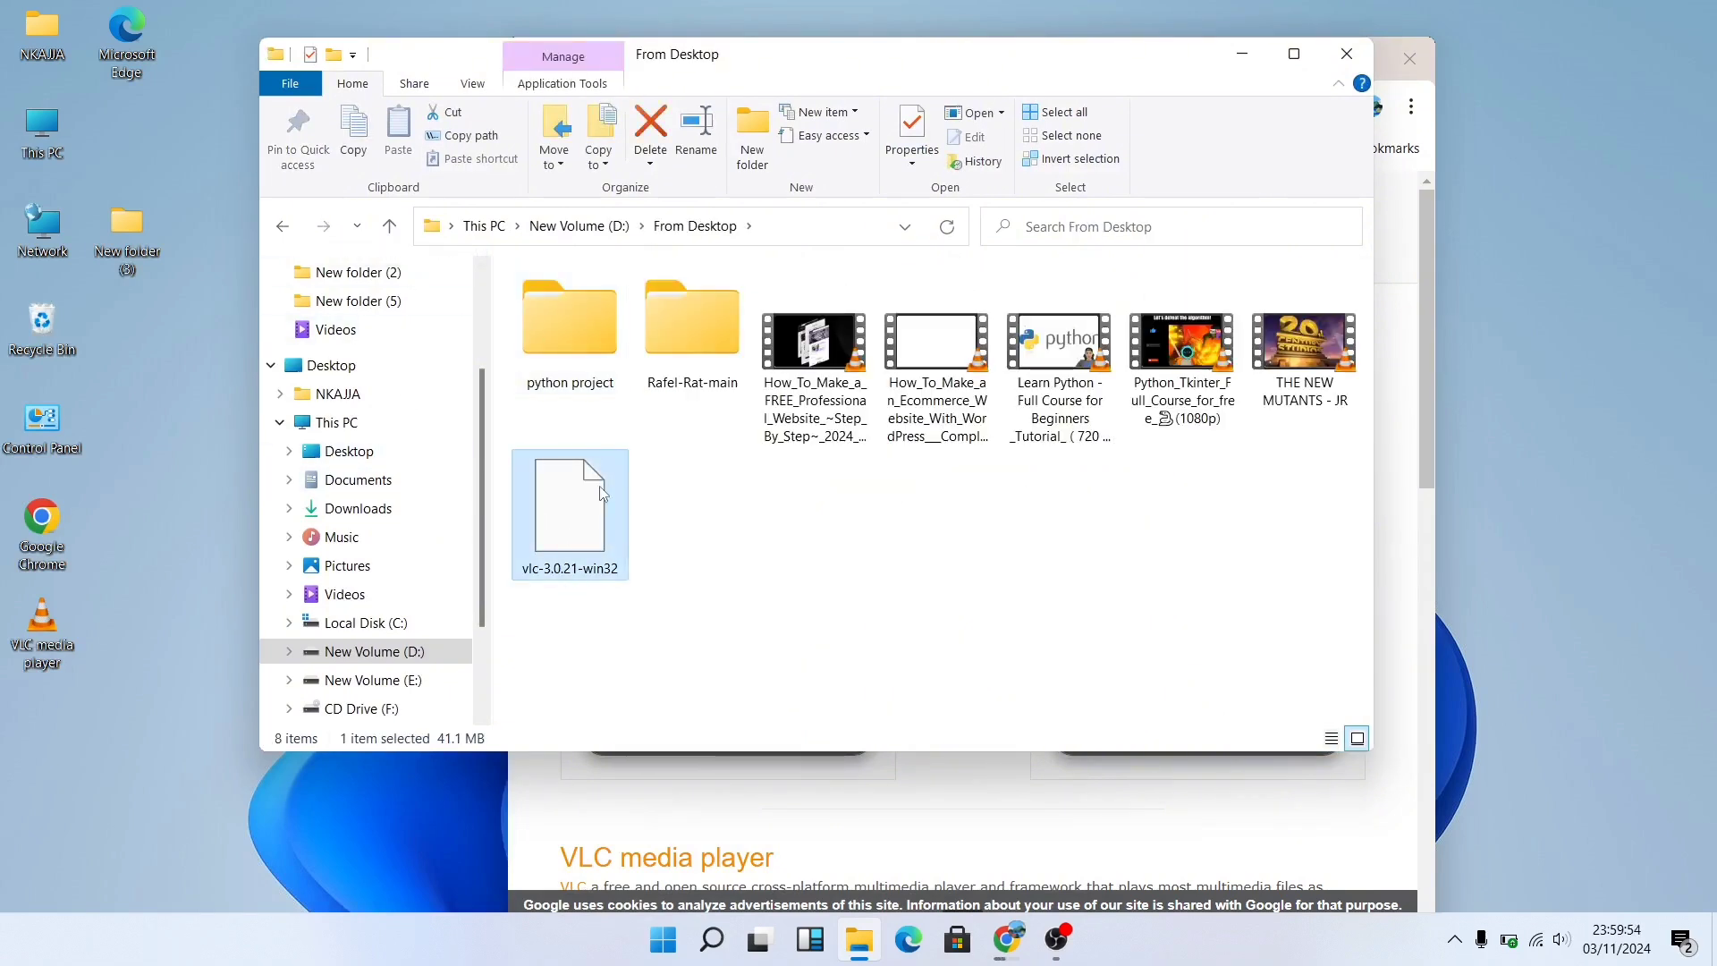
drag(699, 68, 724, 62)
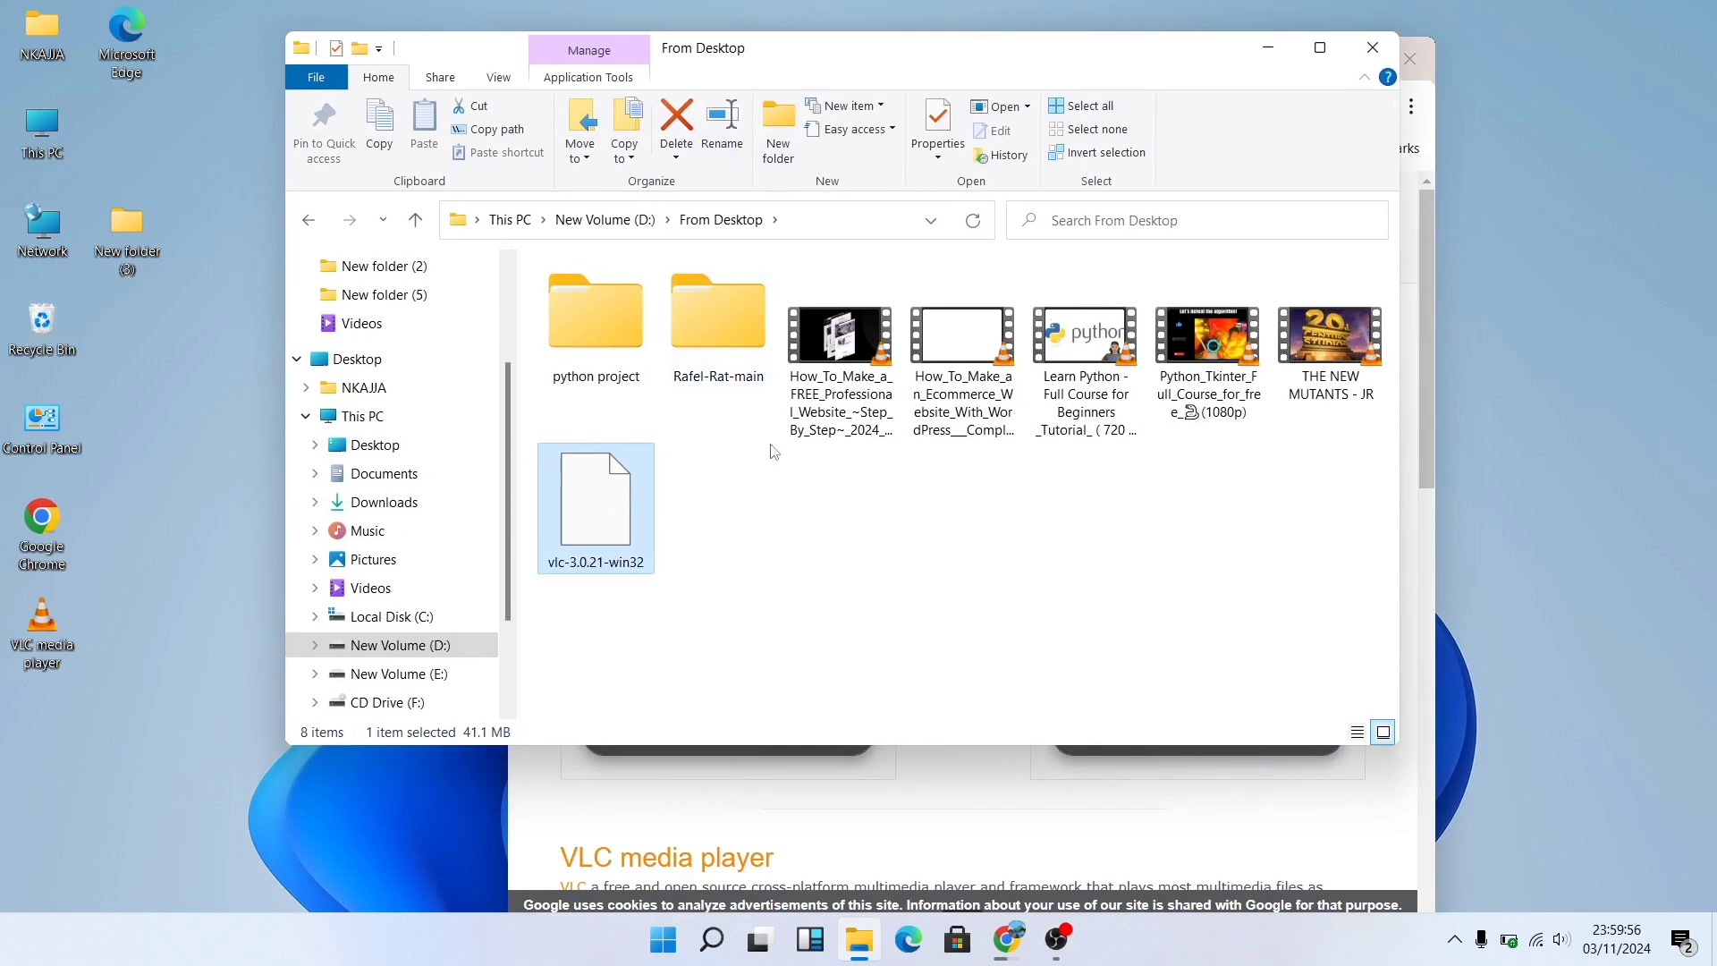
click(841, 537)
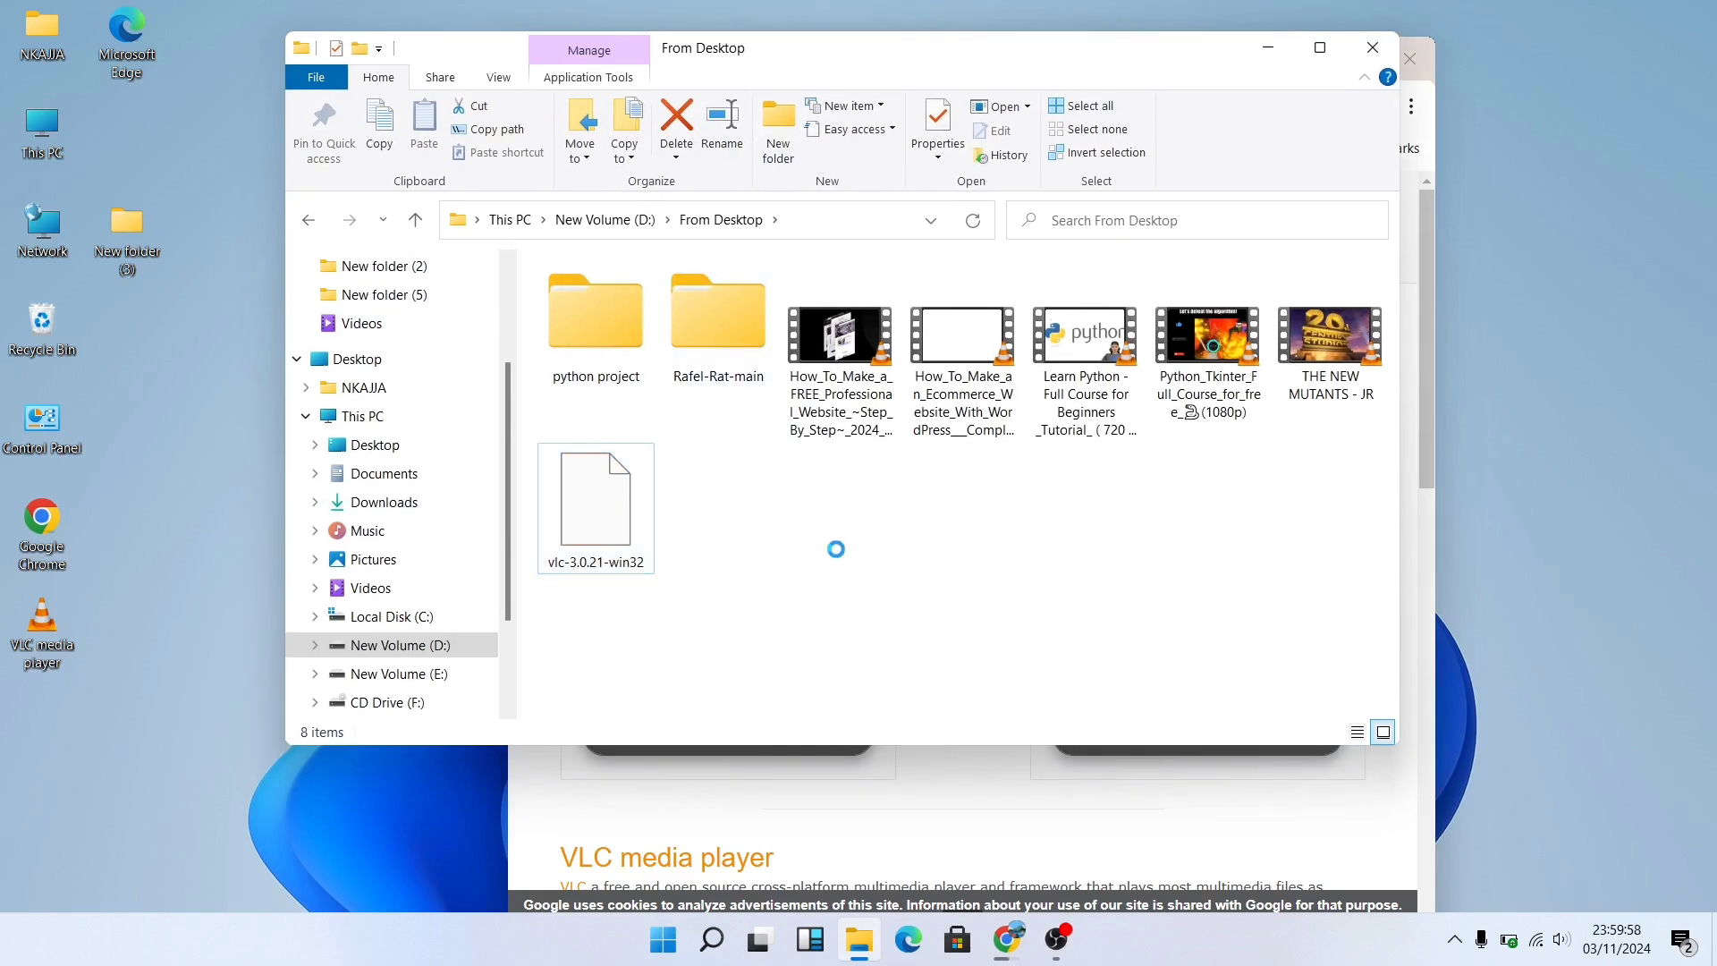
right_click(835, 548)
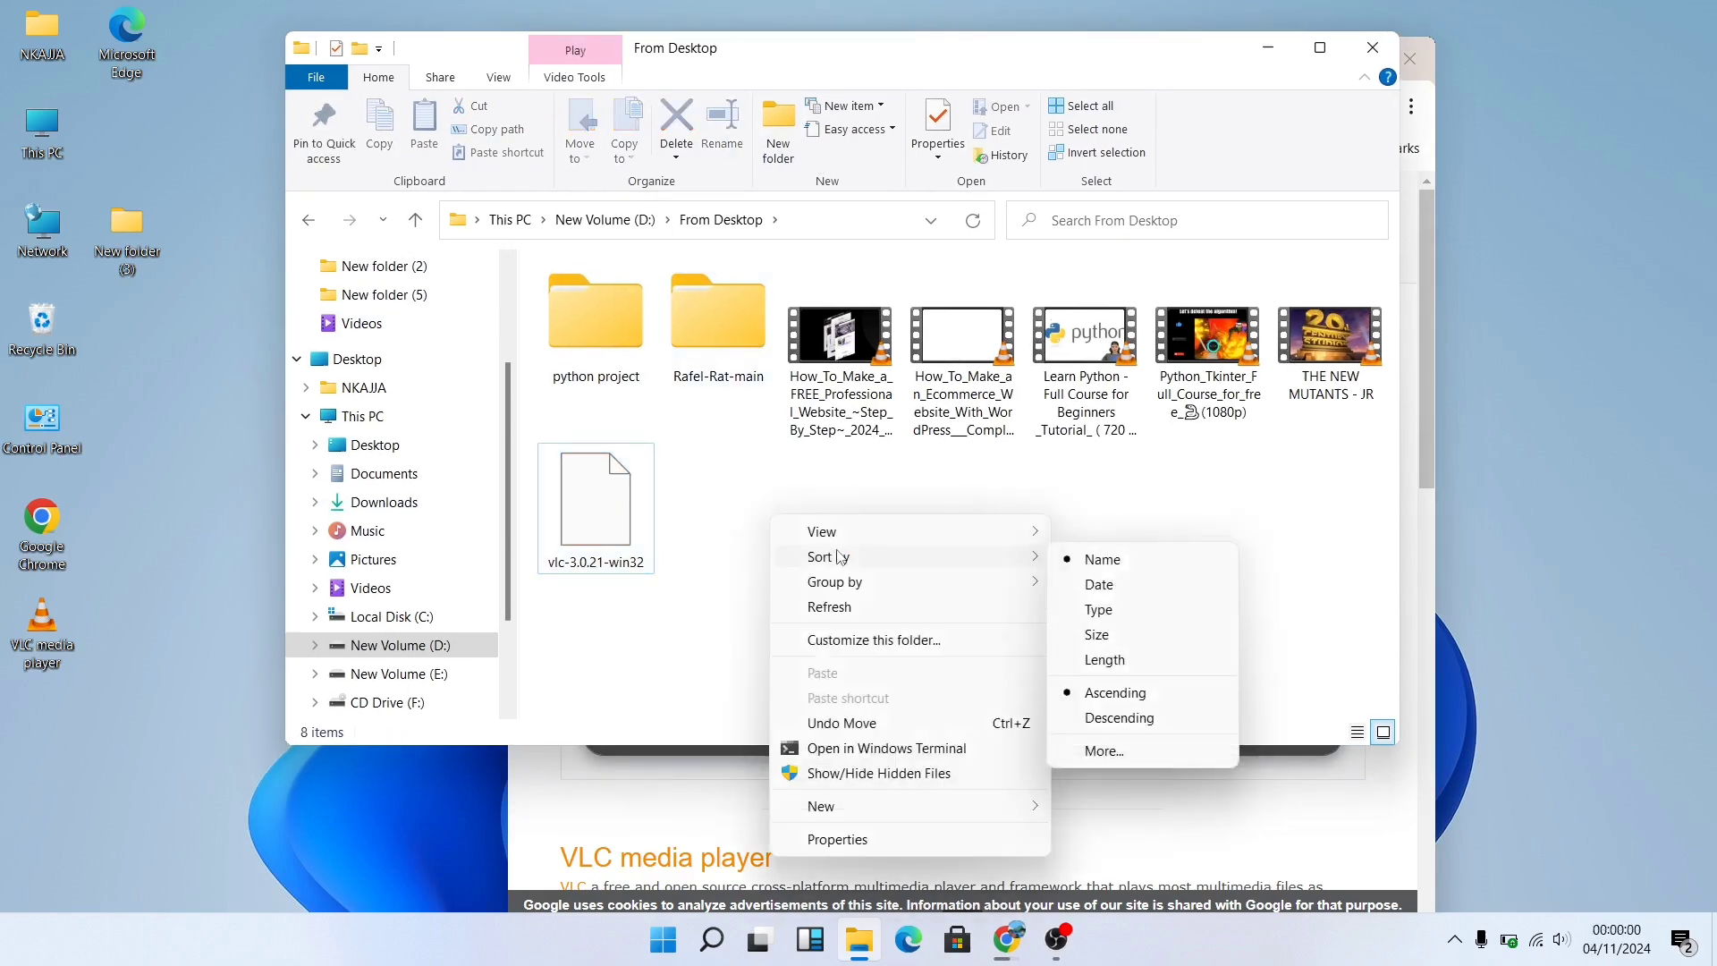
click(834, 603)
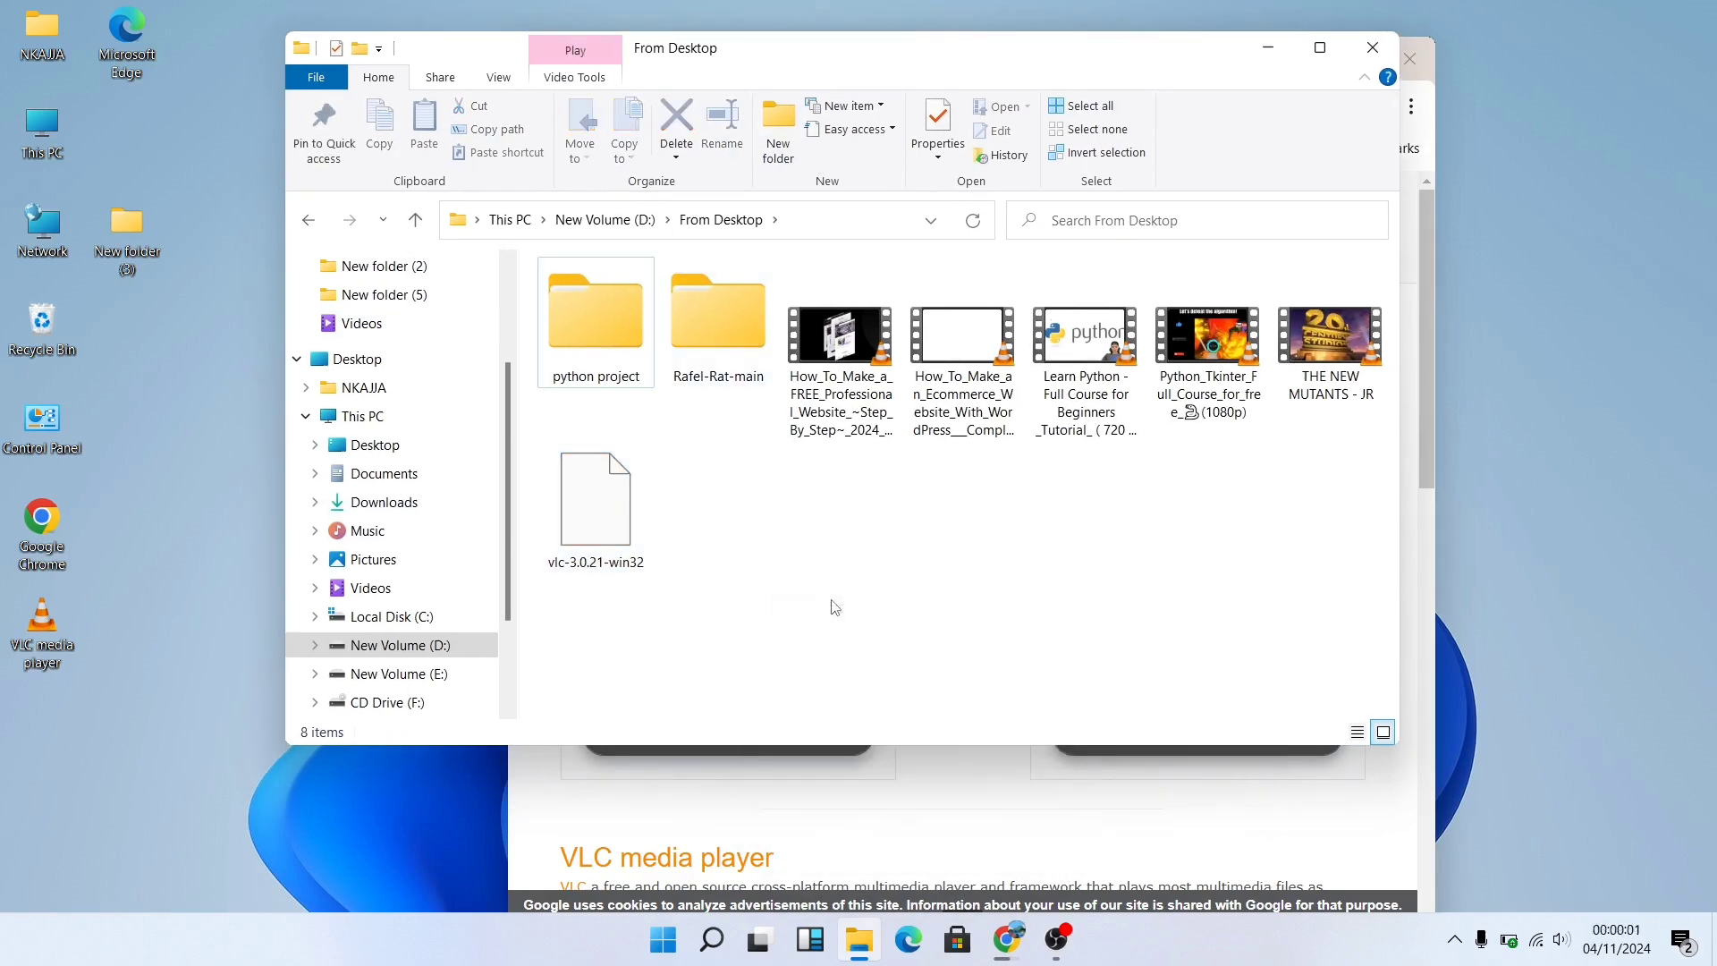
double_click(608, 562)
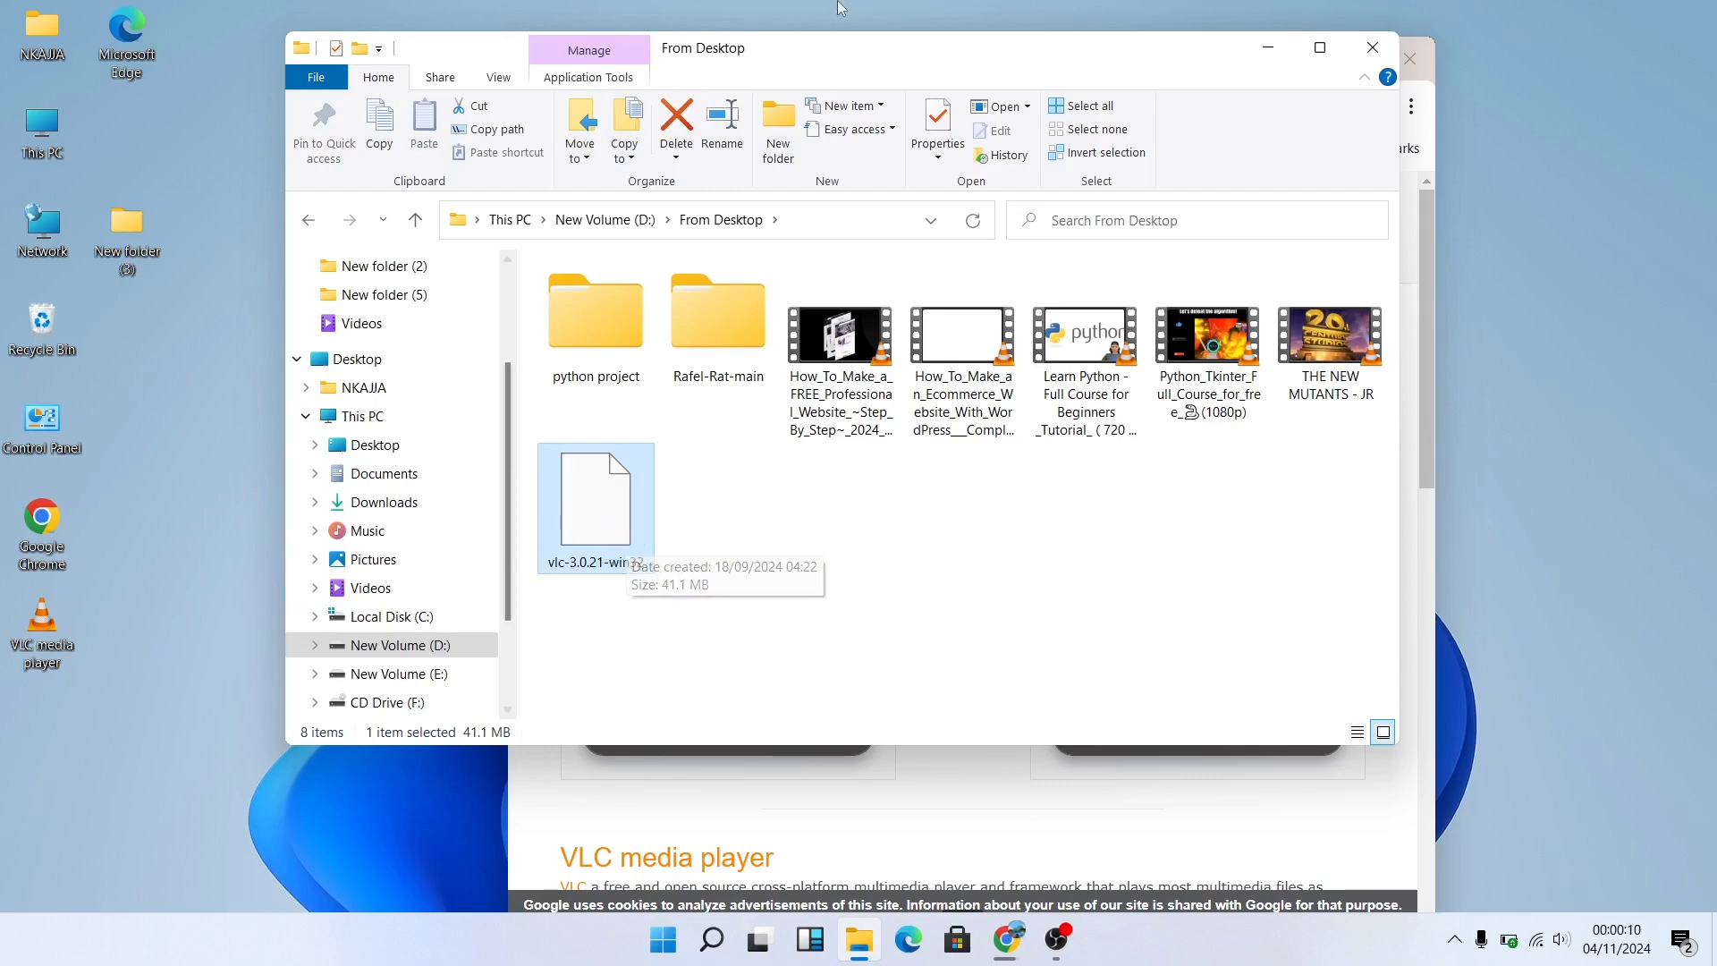
drag(839, 37, 1207, 290)
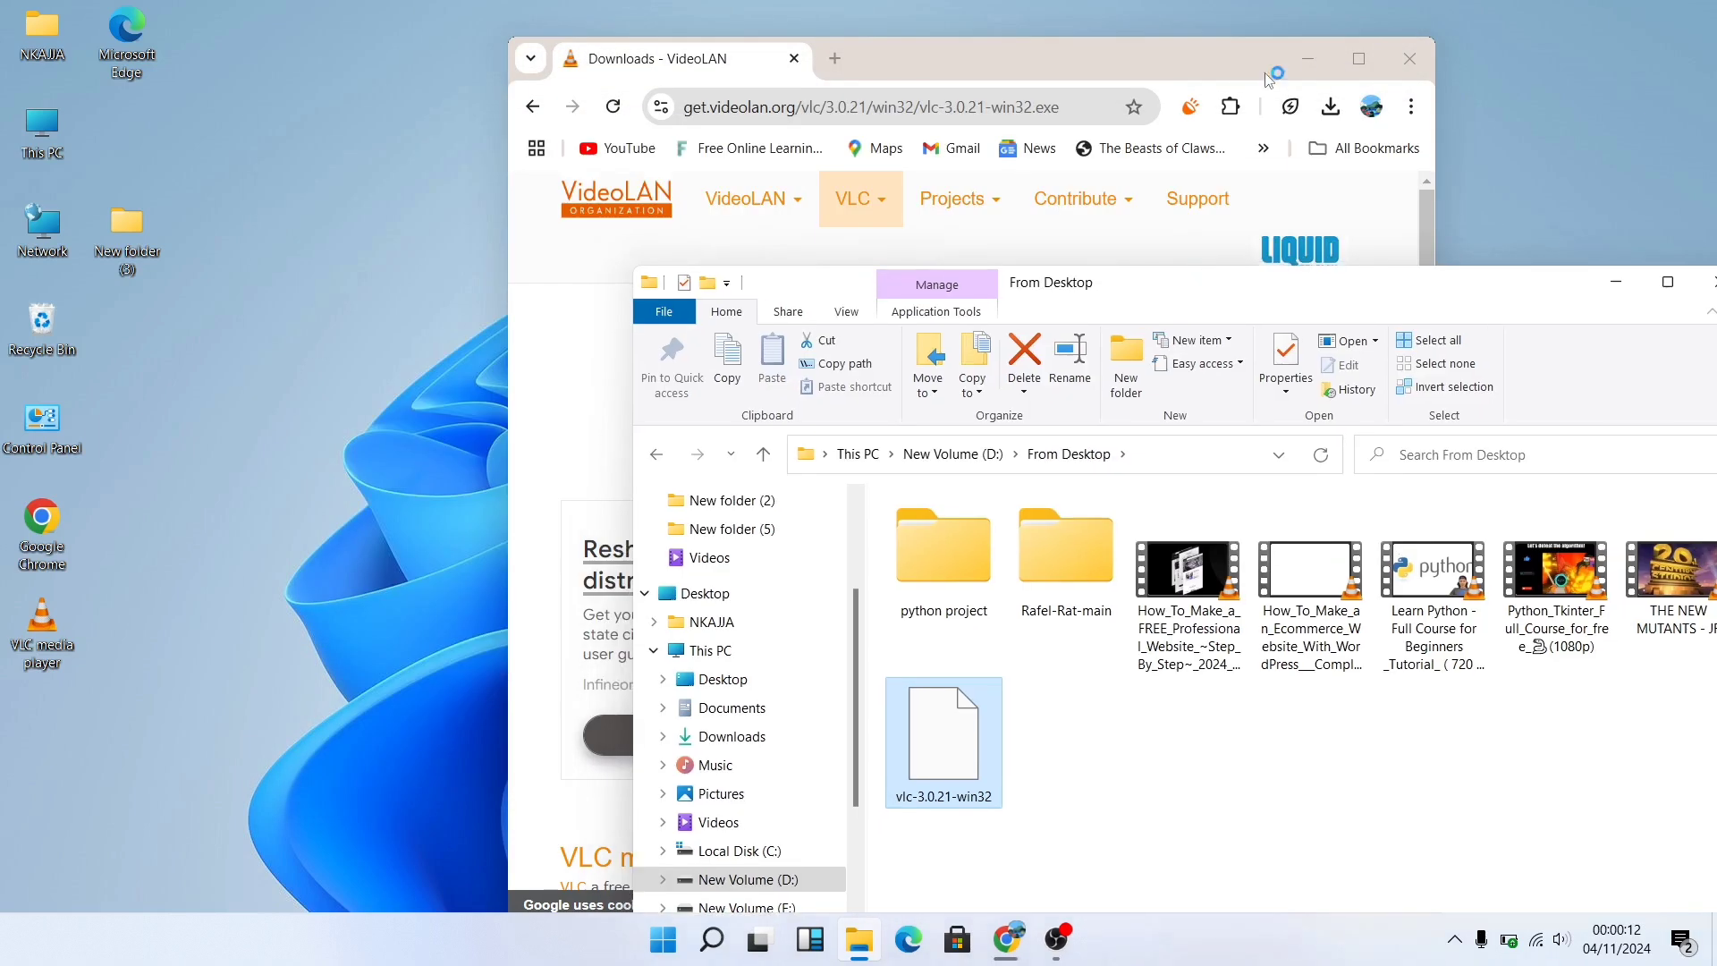
- Minimize Chrome and refresh the desktop twice
click(1307, 55)
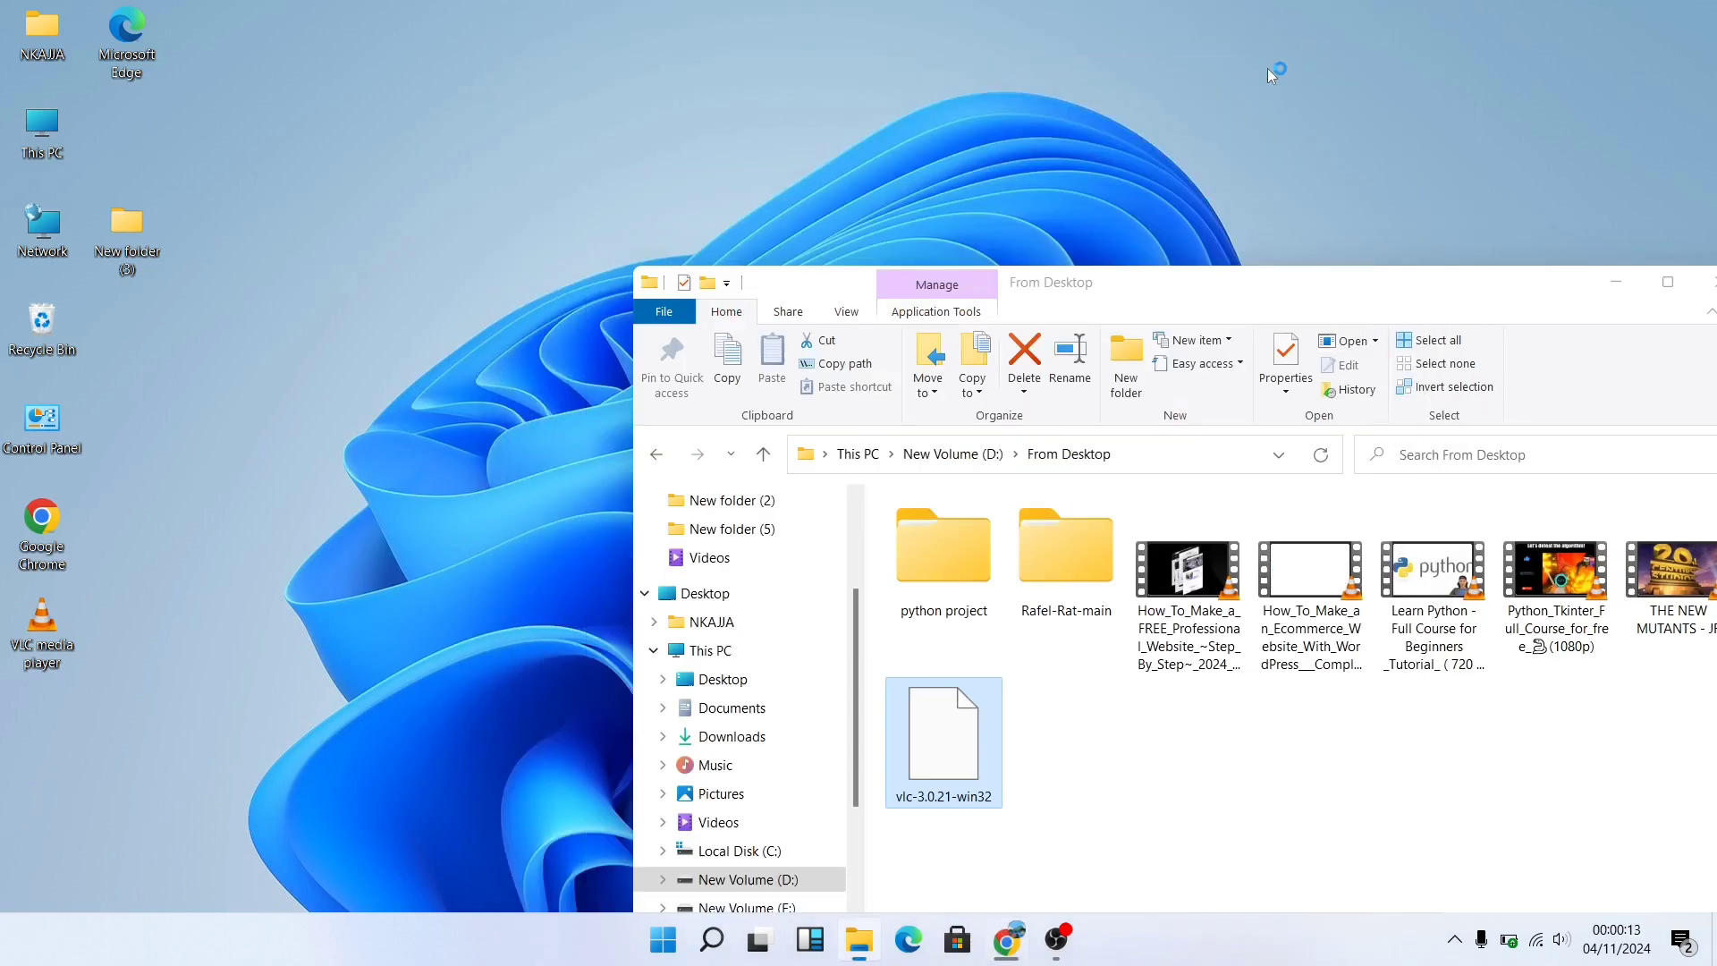
click(1077, 238)
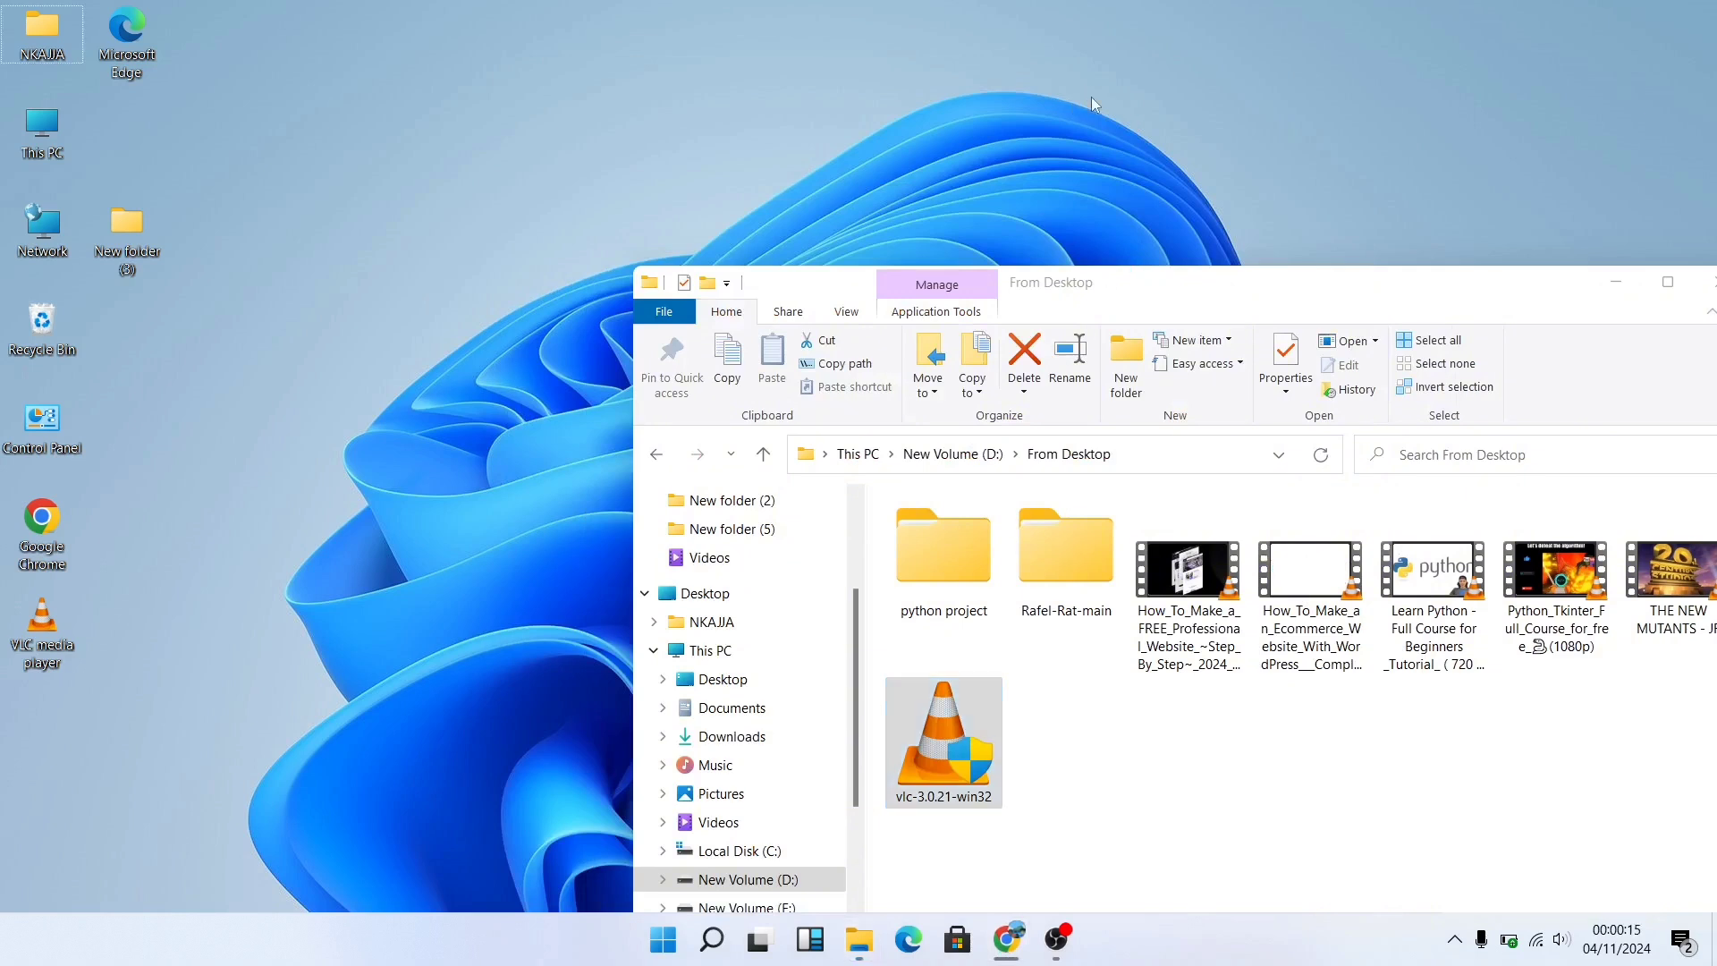
right_click(1106, 144)
click(1107, 169)
right_click(260, 524)
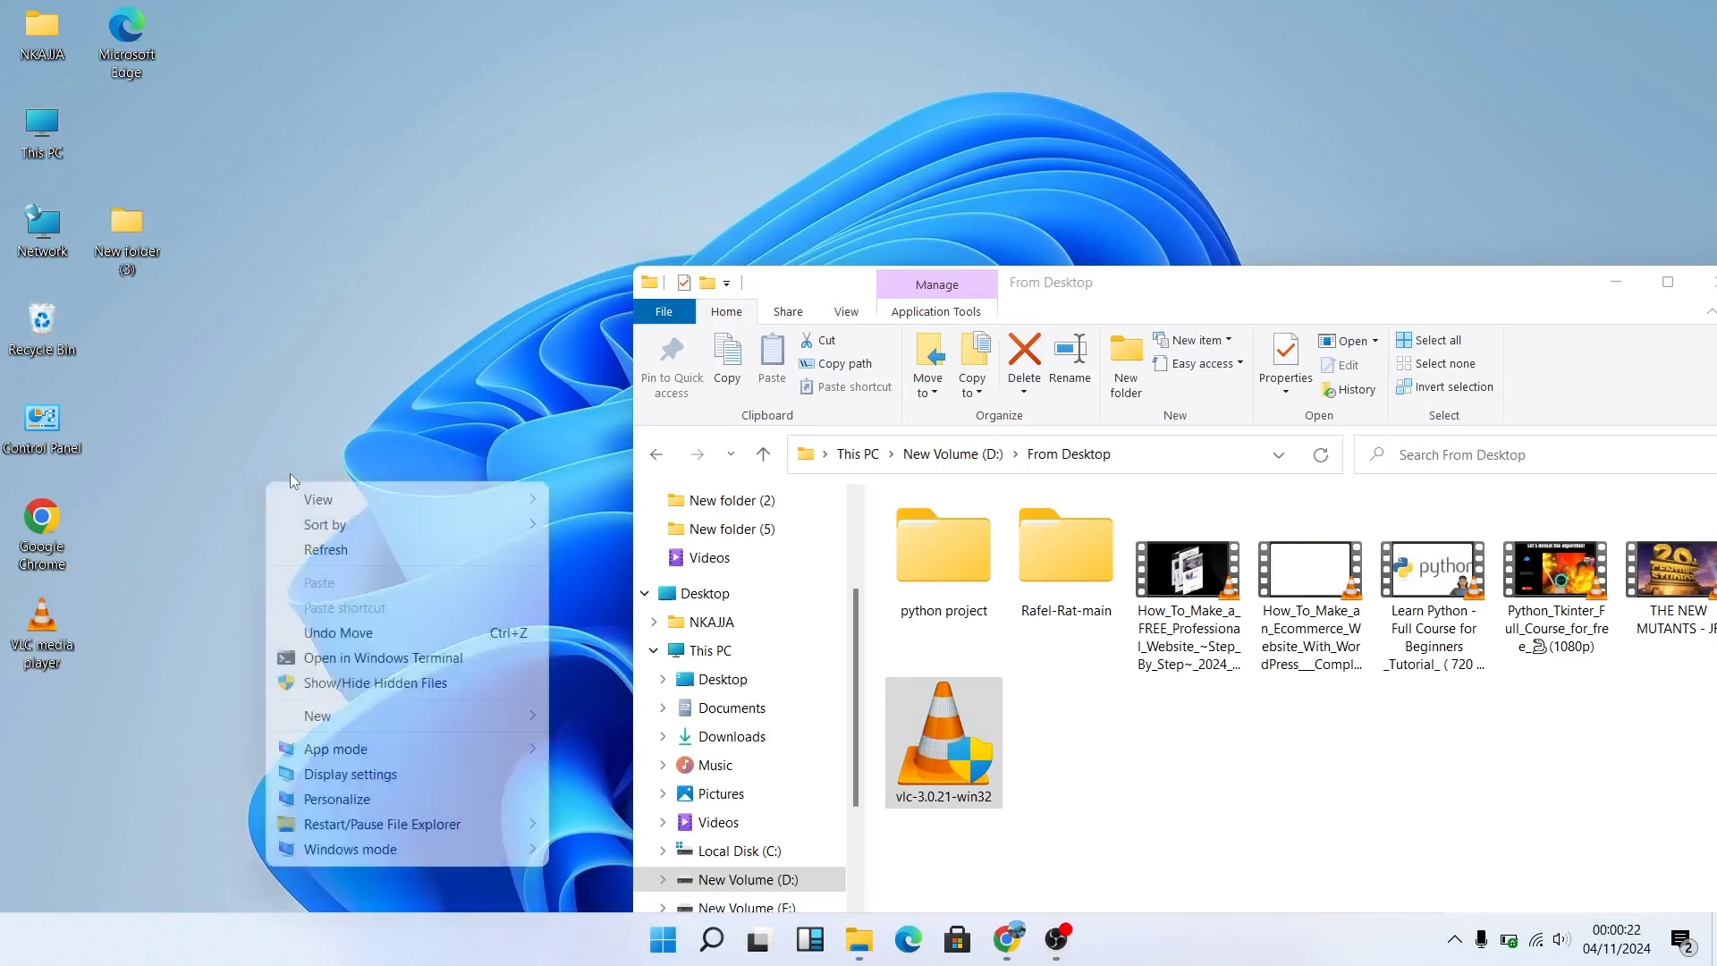
click(312, 549)
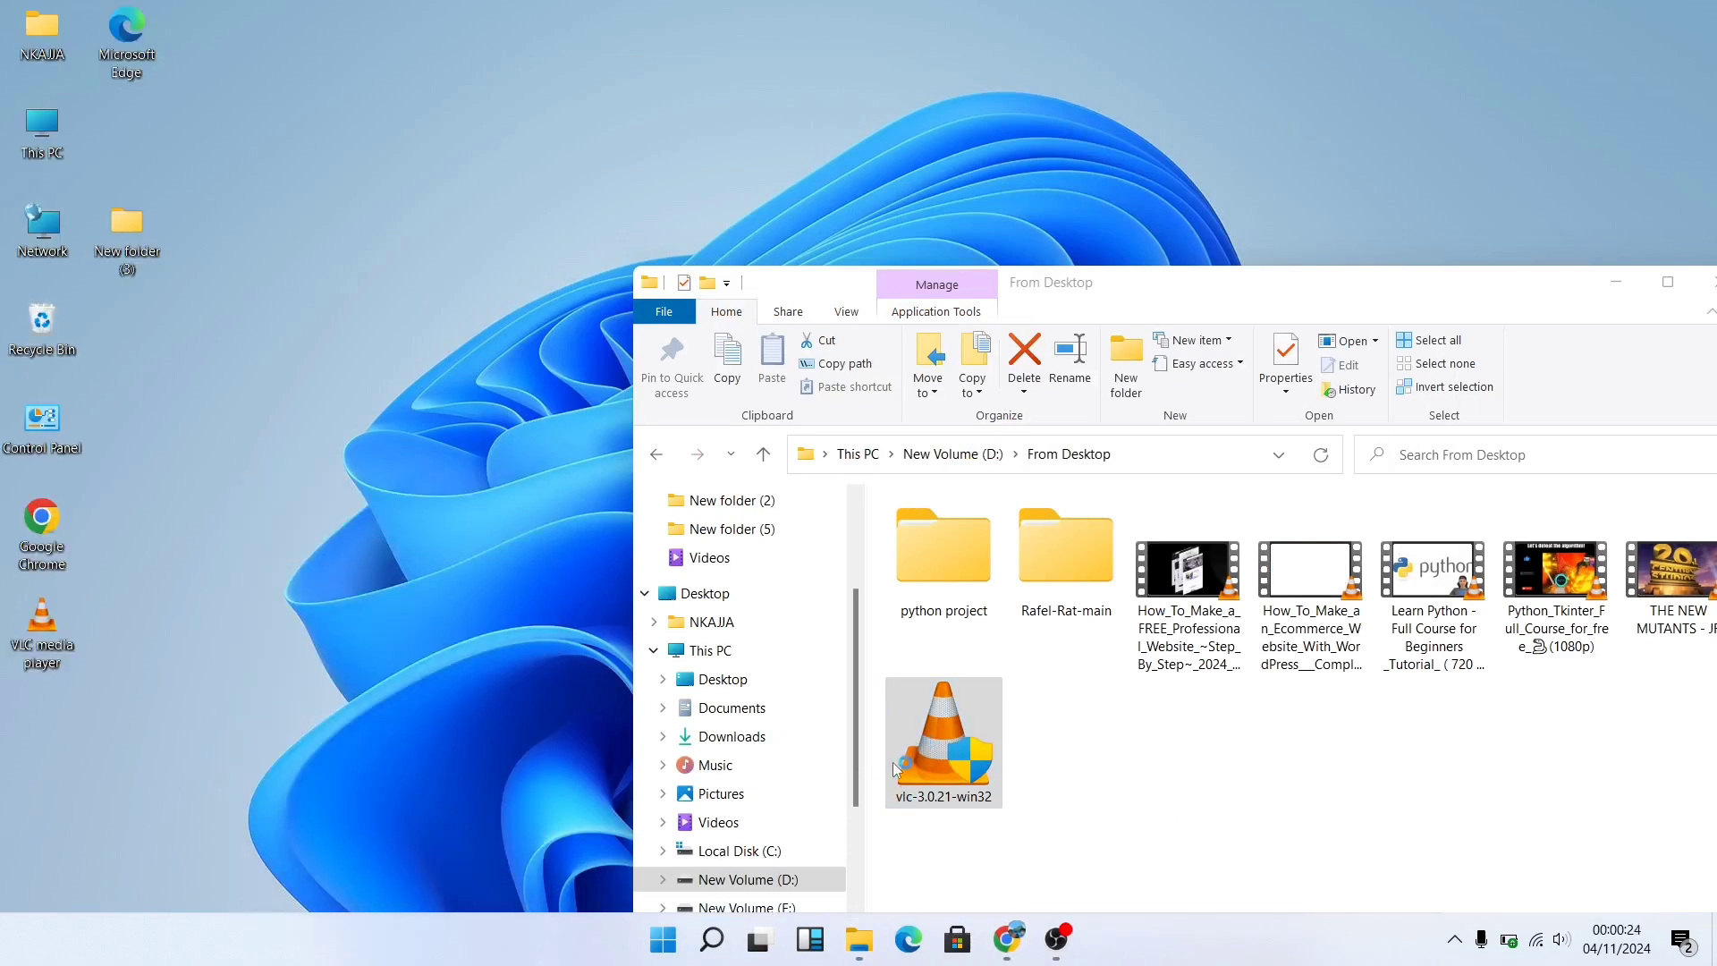
- Run the vlc-3.0.21-win32 installer again
double_click(928, 760)
double_click(926, 758)
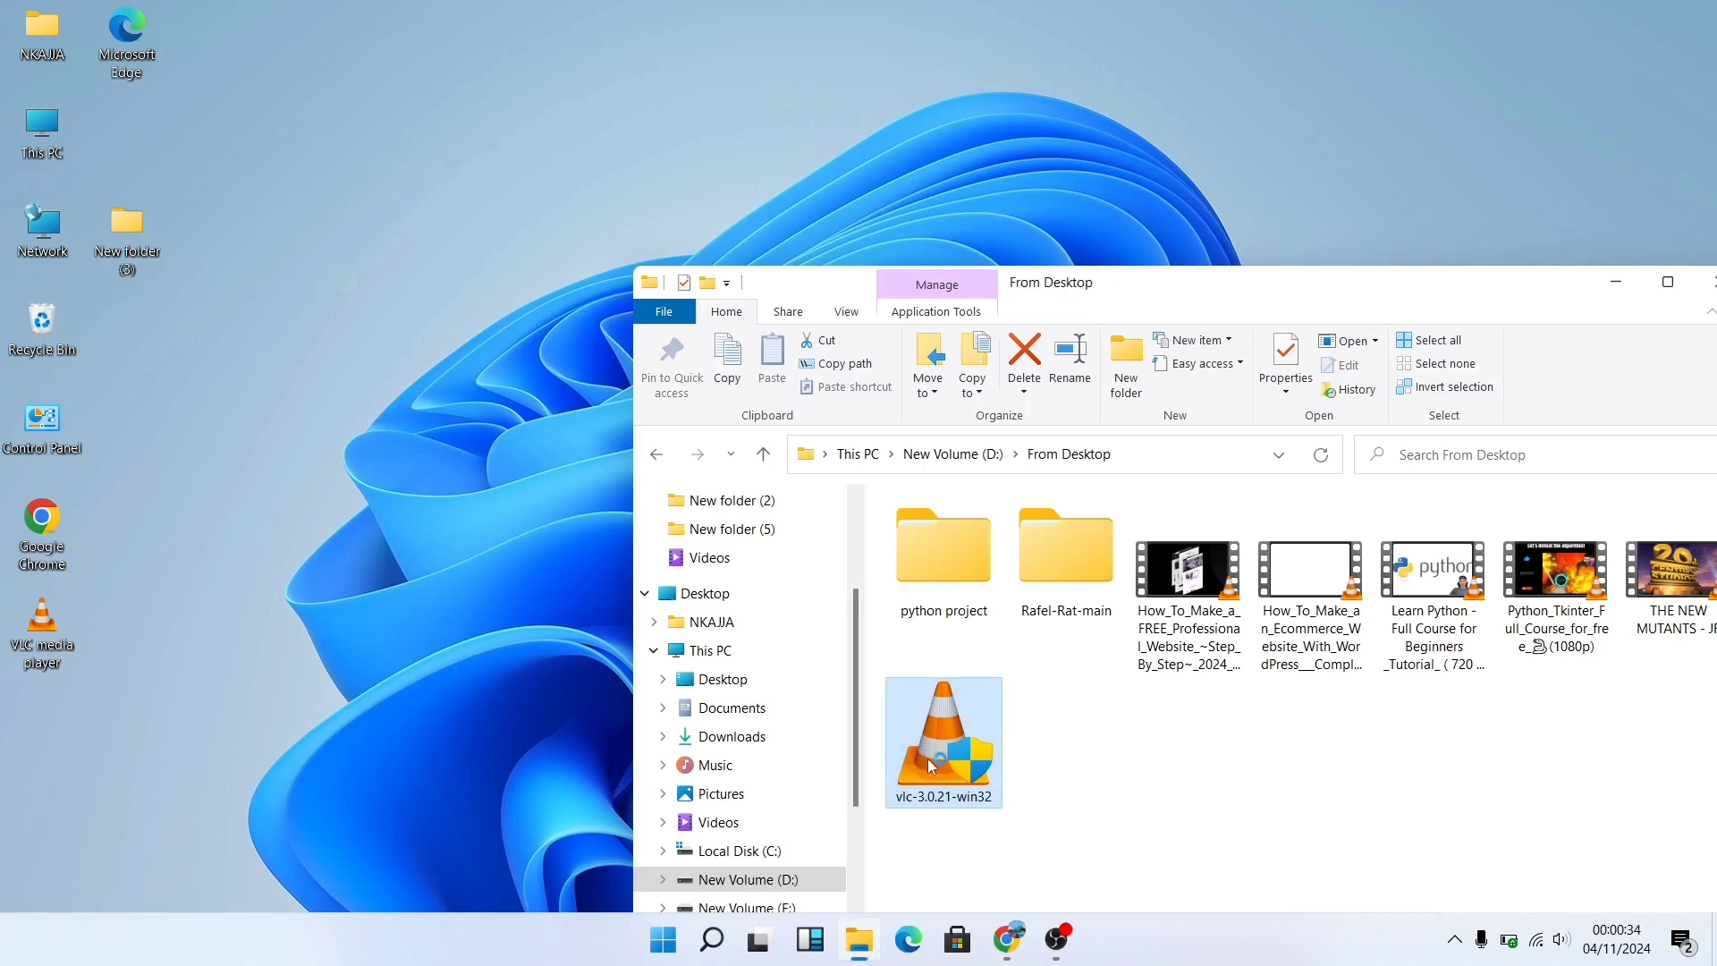
click(1008, 214)
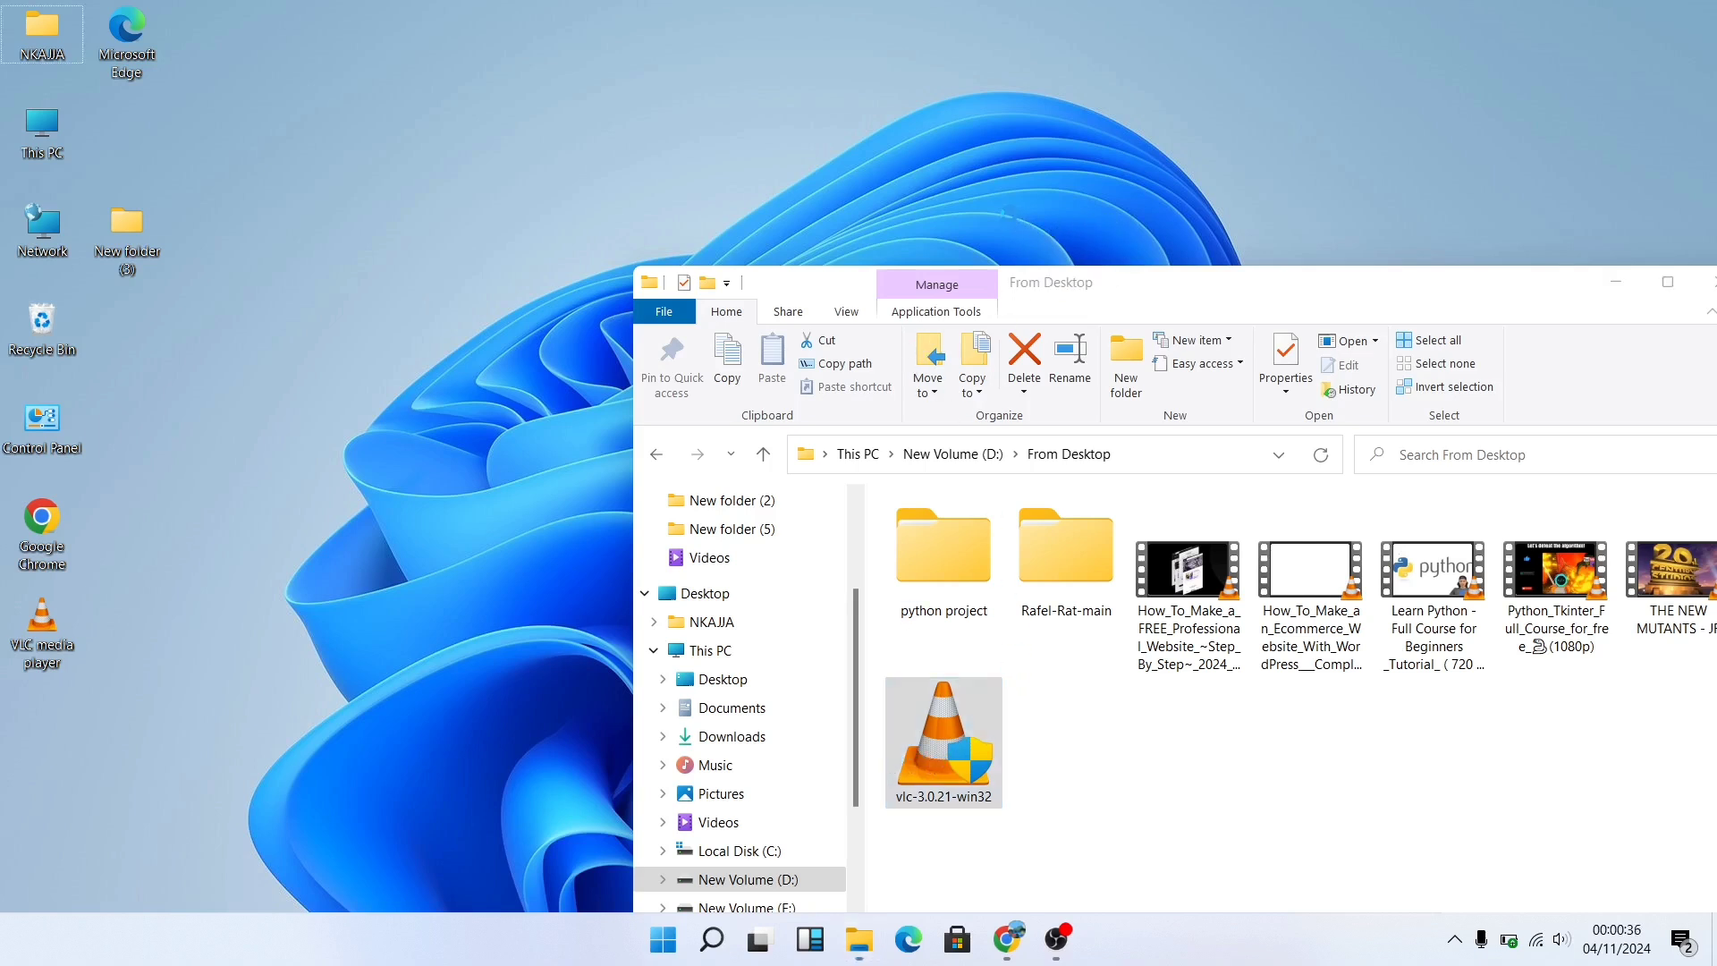
- Move VLC Setup aside, pass the welcome page, keep reinstall, and start installing components
right_click(1009, 214)
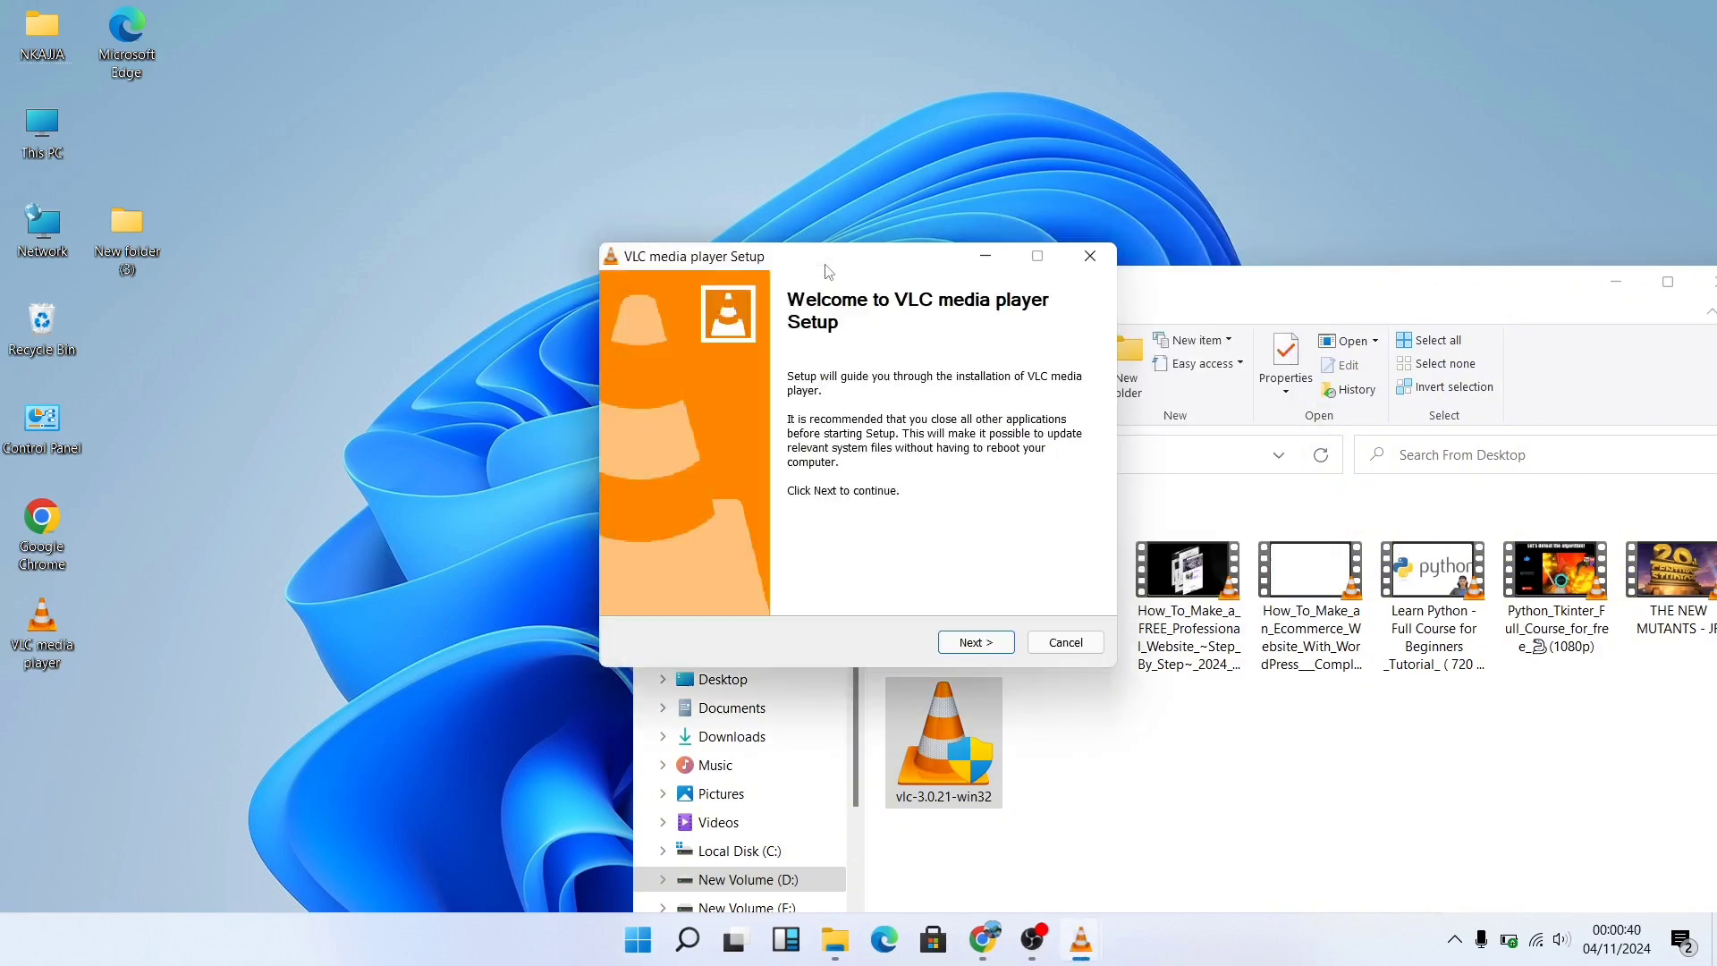
drag(827, 270, 630, 113)
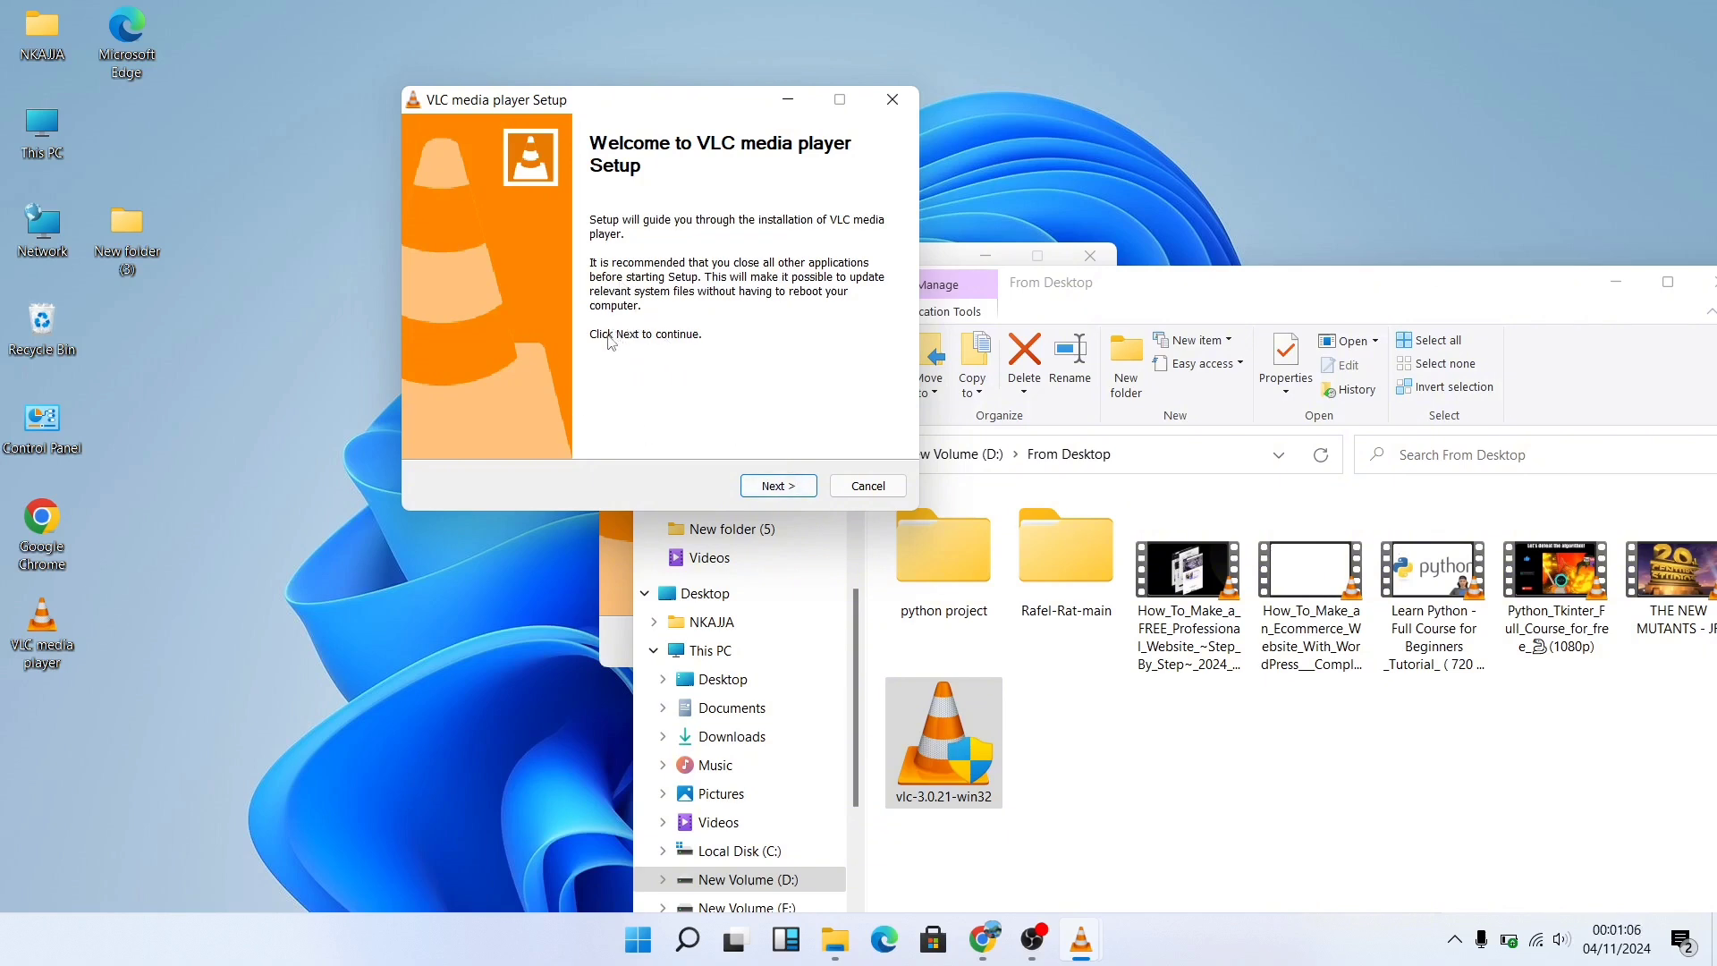
click(773, 497)
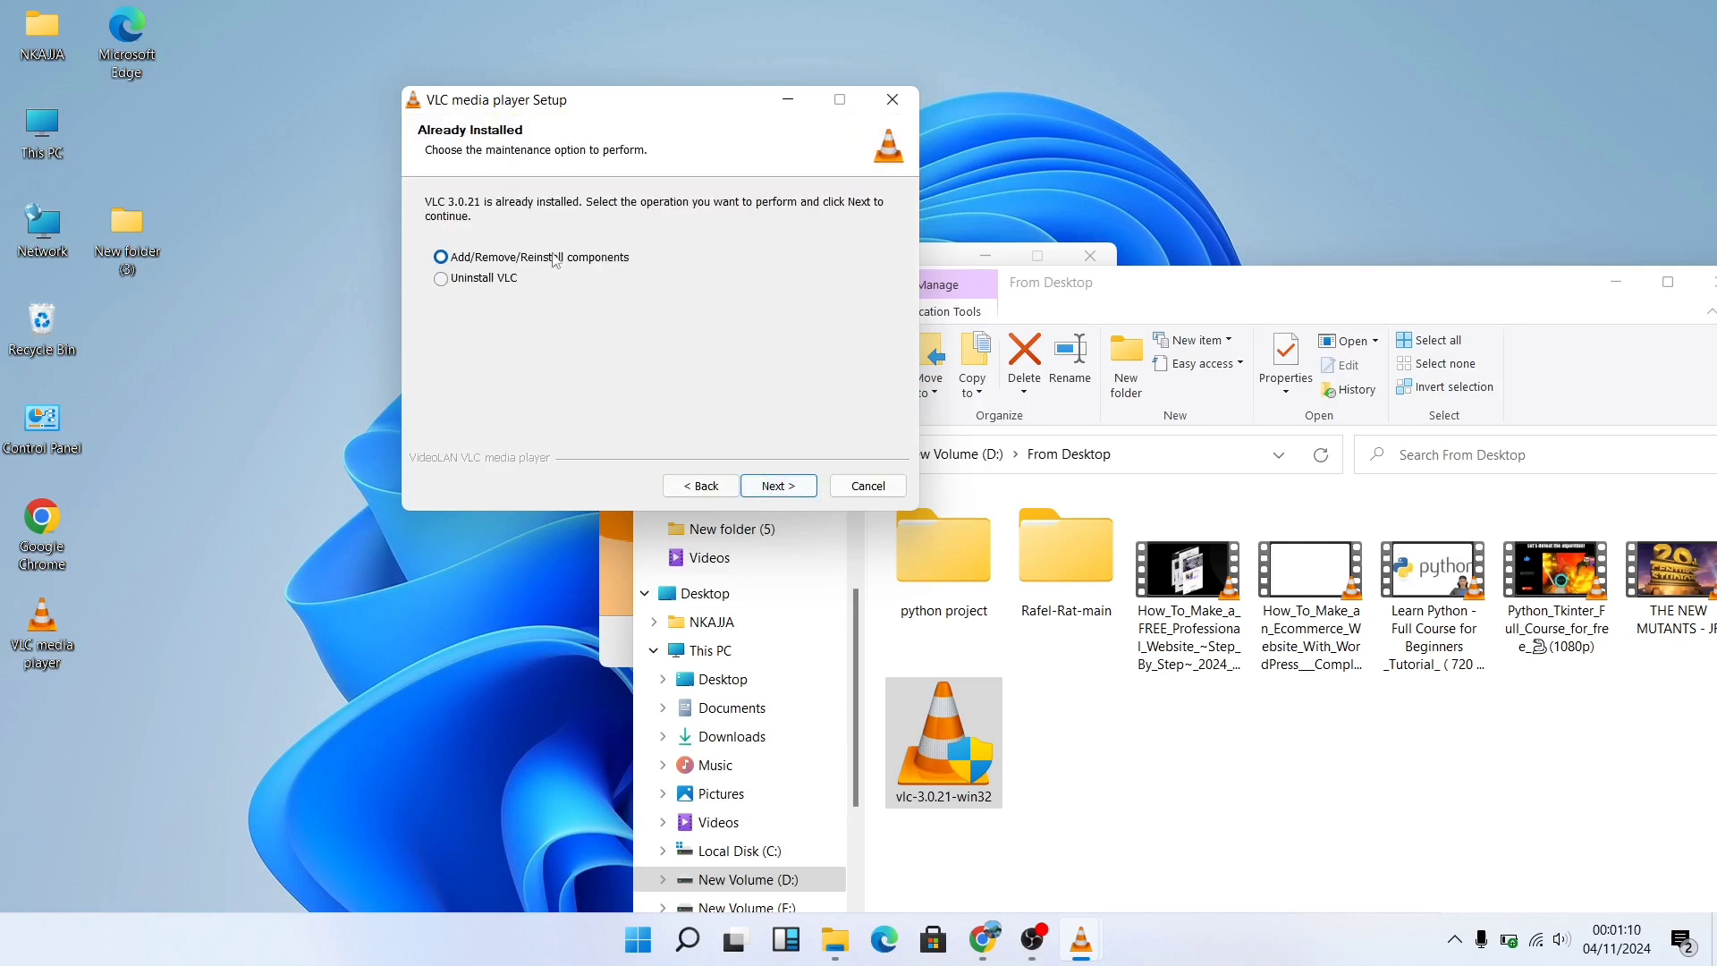
click(441, 278)
click(443, 266)
click(773, 491)
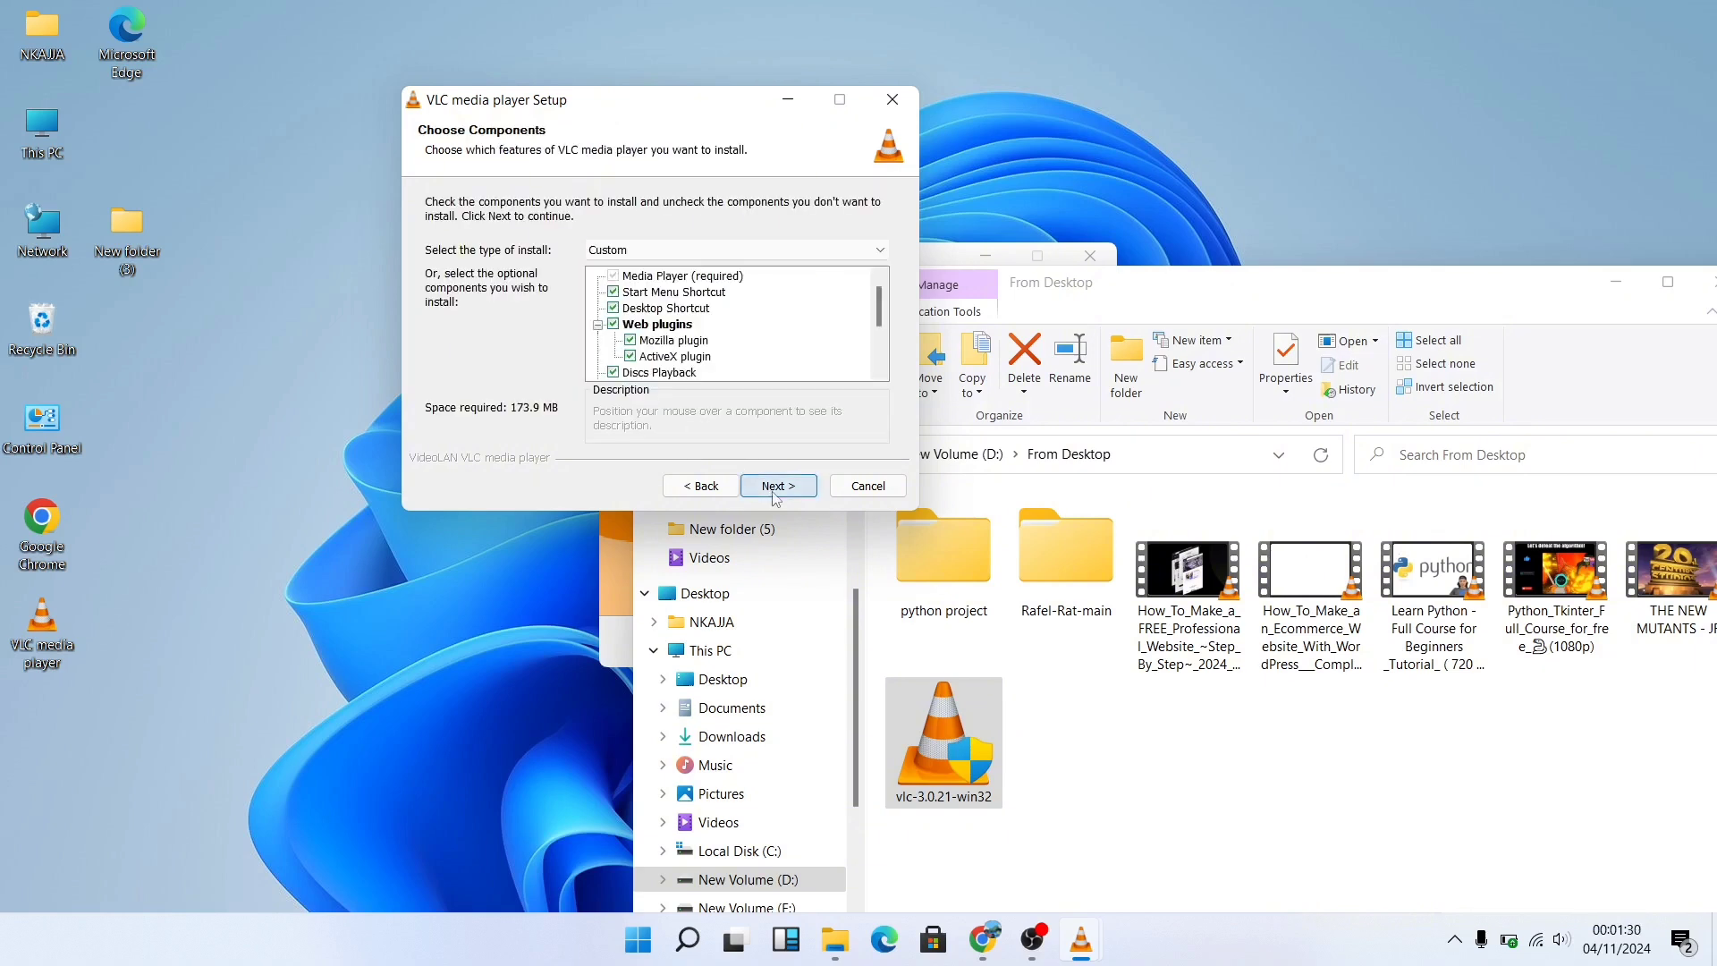
click(773, 500)
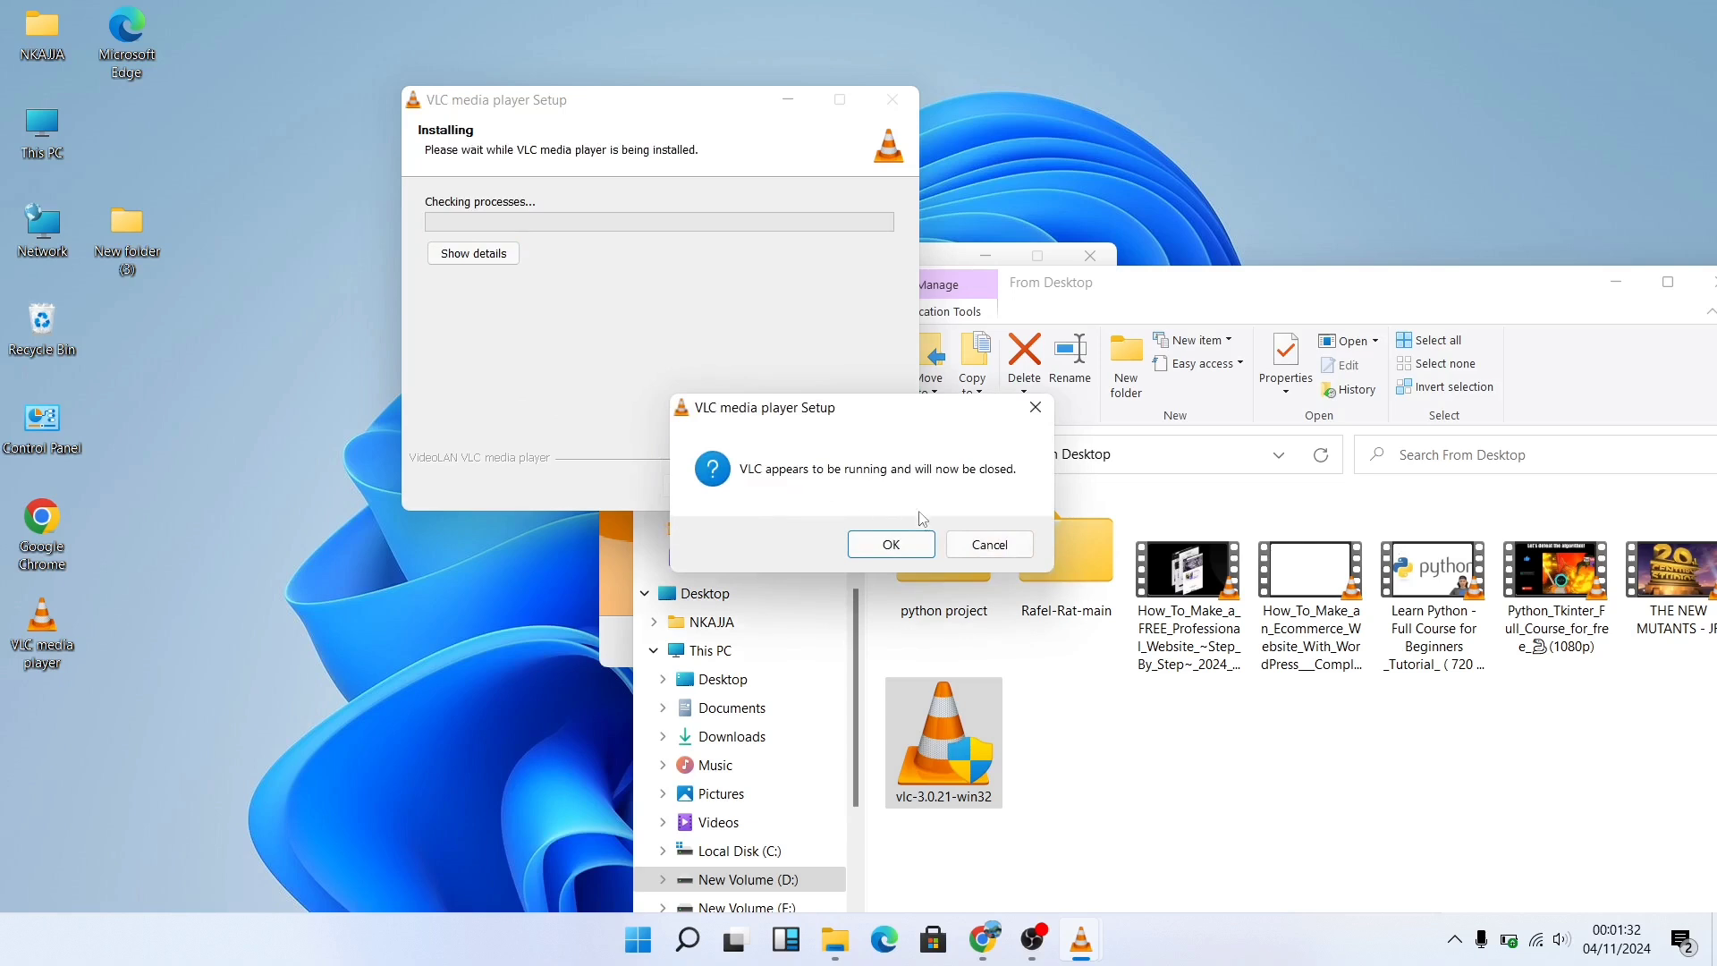
- Decline closing the running VLC, dismiss the installation-aborted message, and refresh the desktop
click(981, 547)
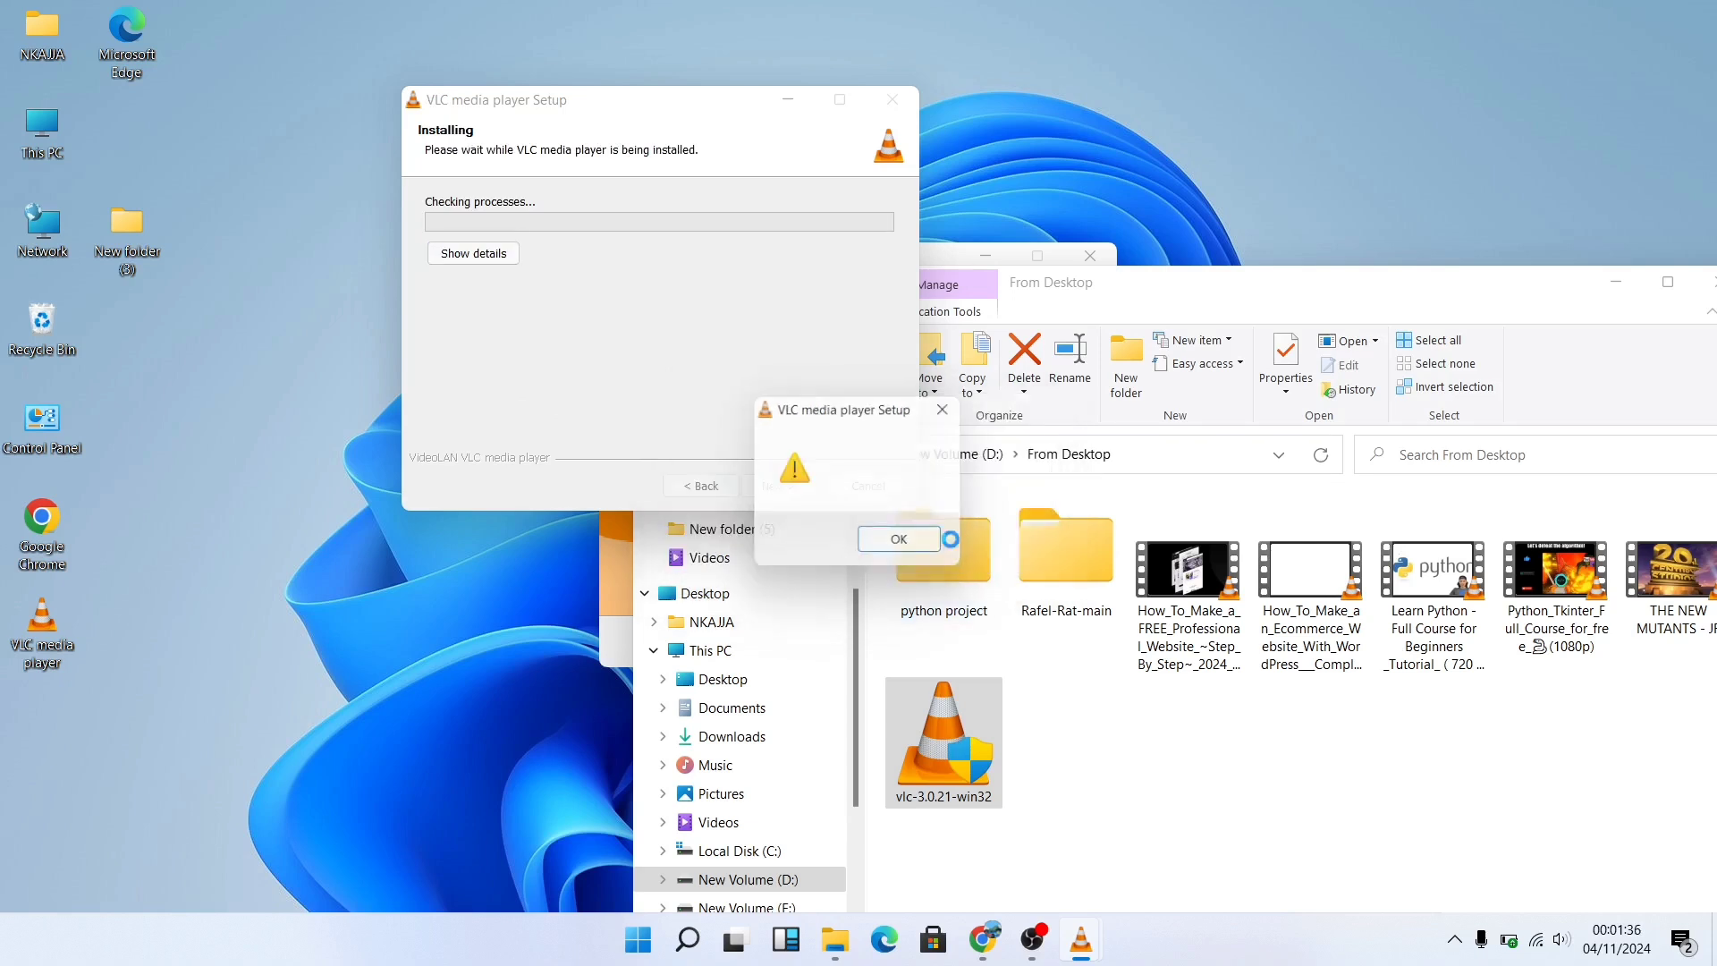
click(906, 546)
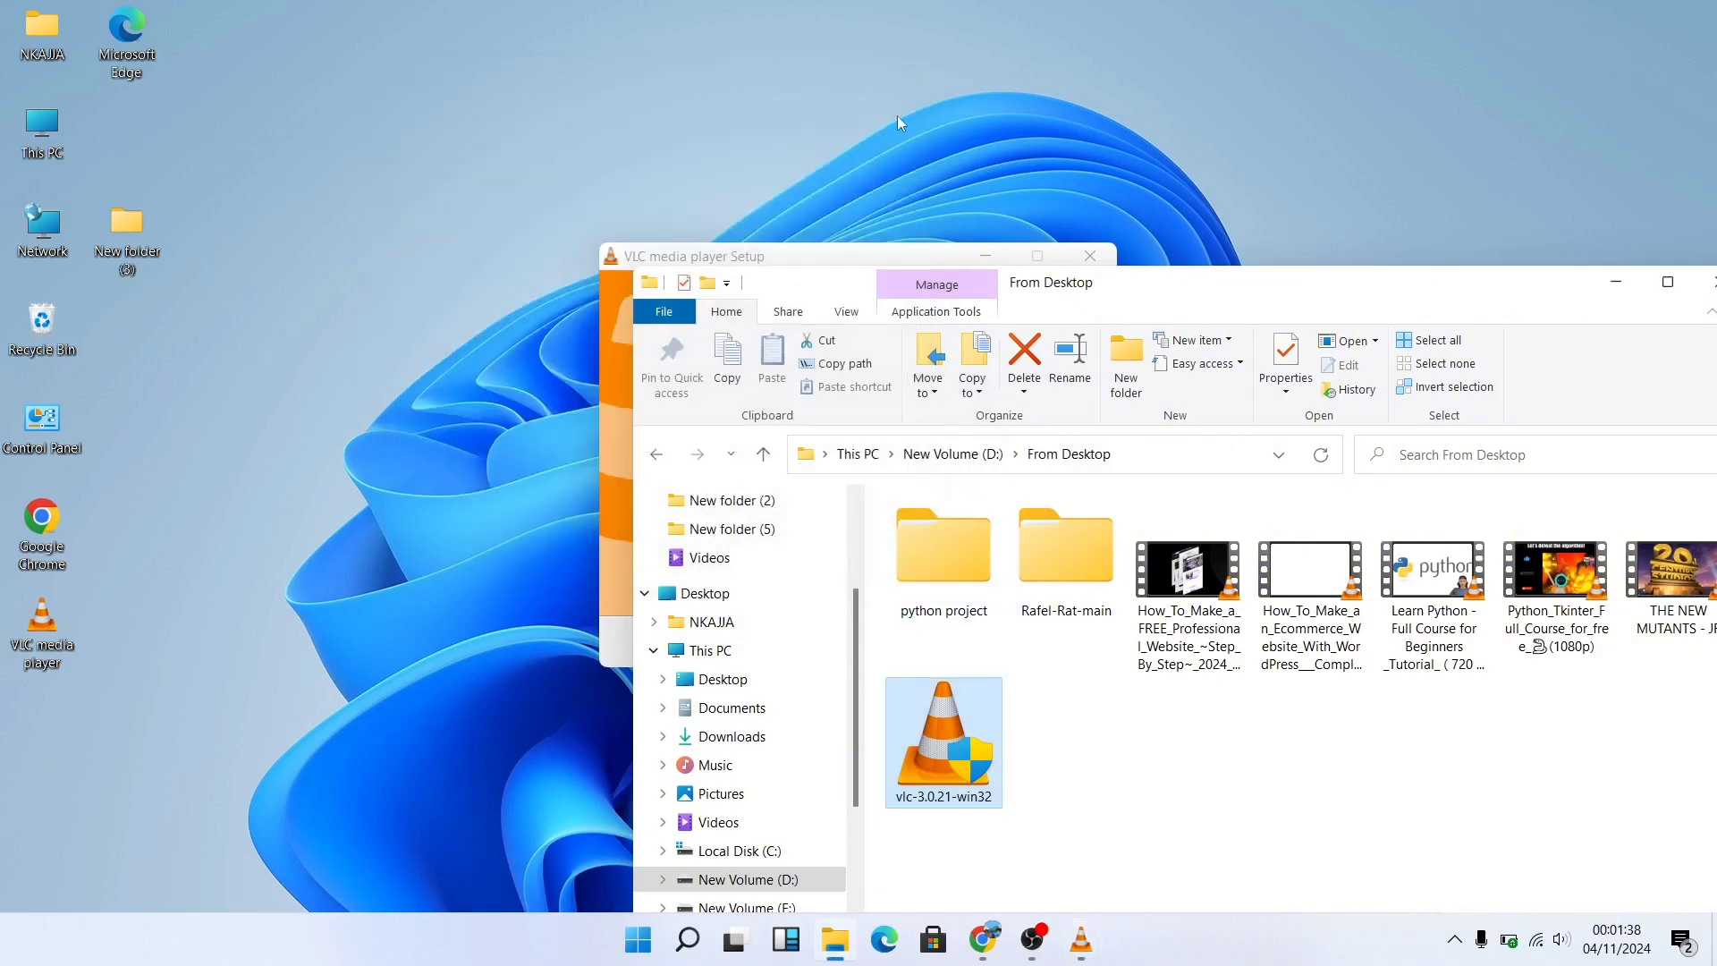
right_click(337, 423)
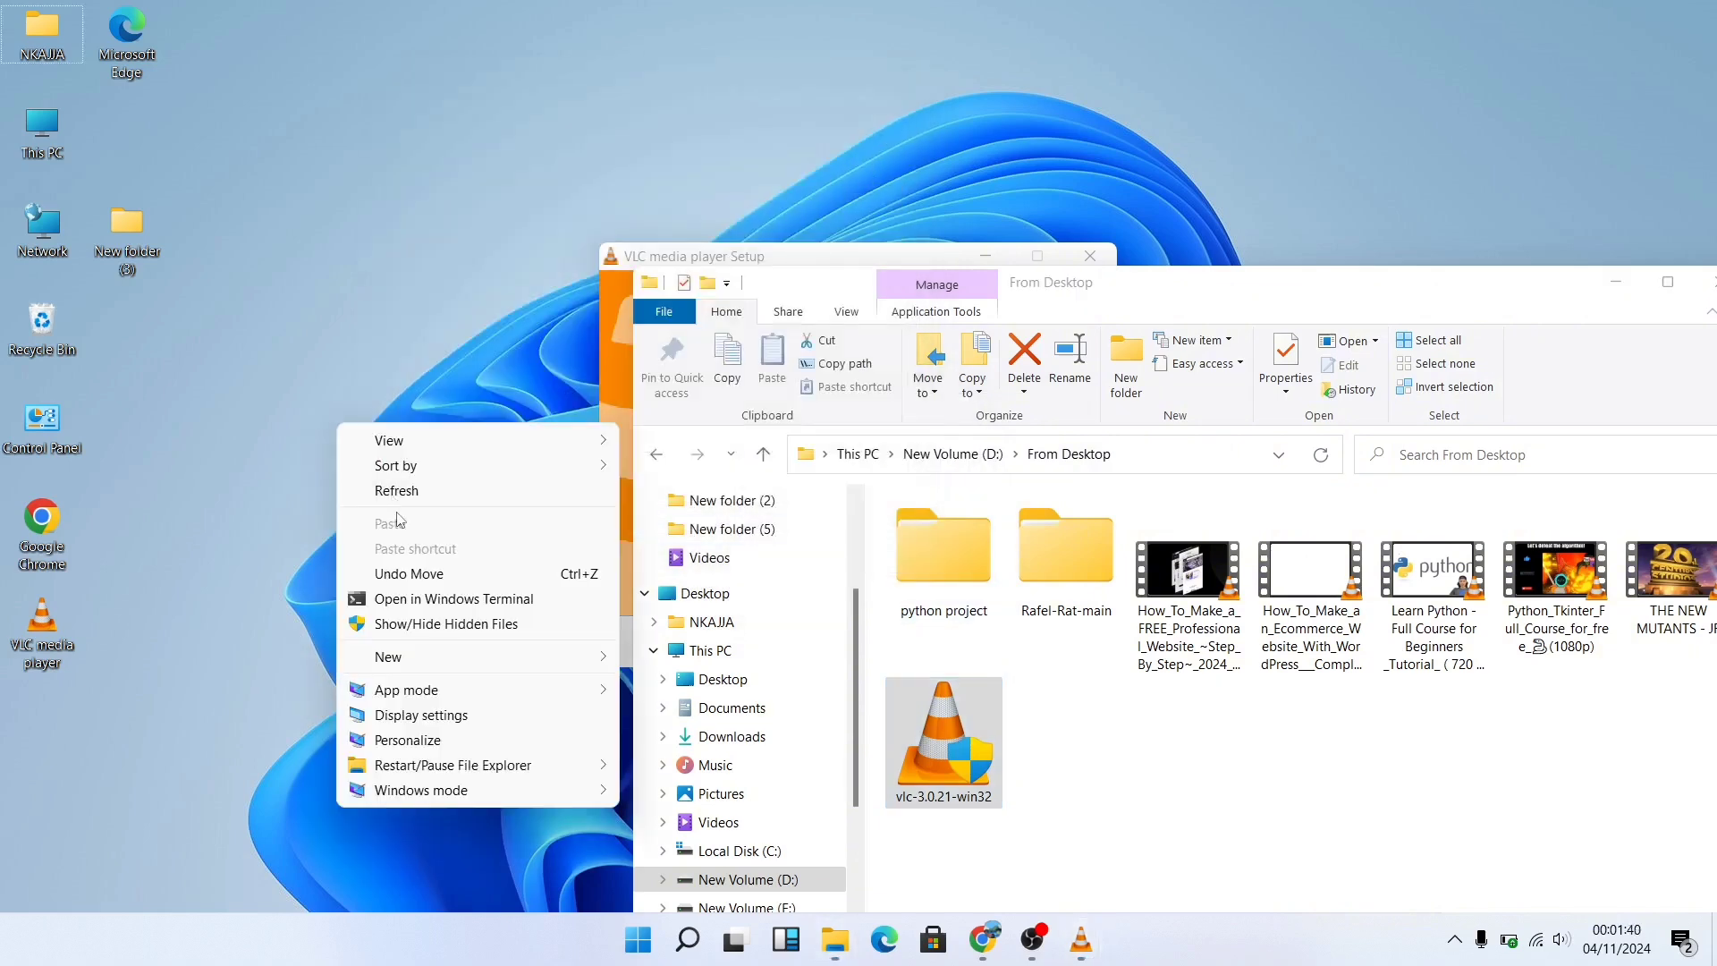
click(394, 492)
- Confirm quitting the VLC installer and move File Explorer up and left
click(603, 400)
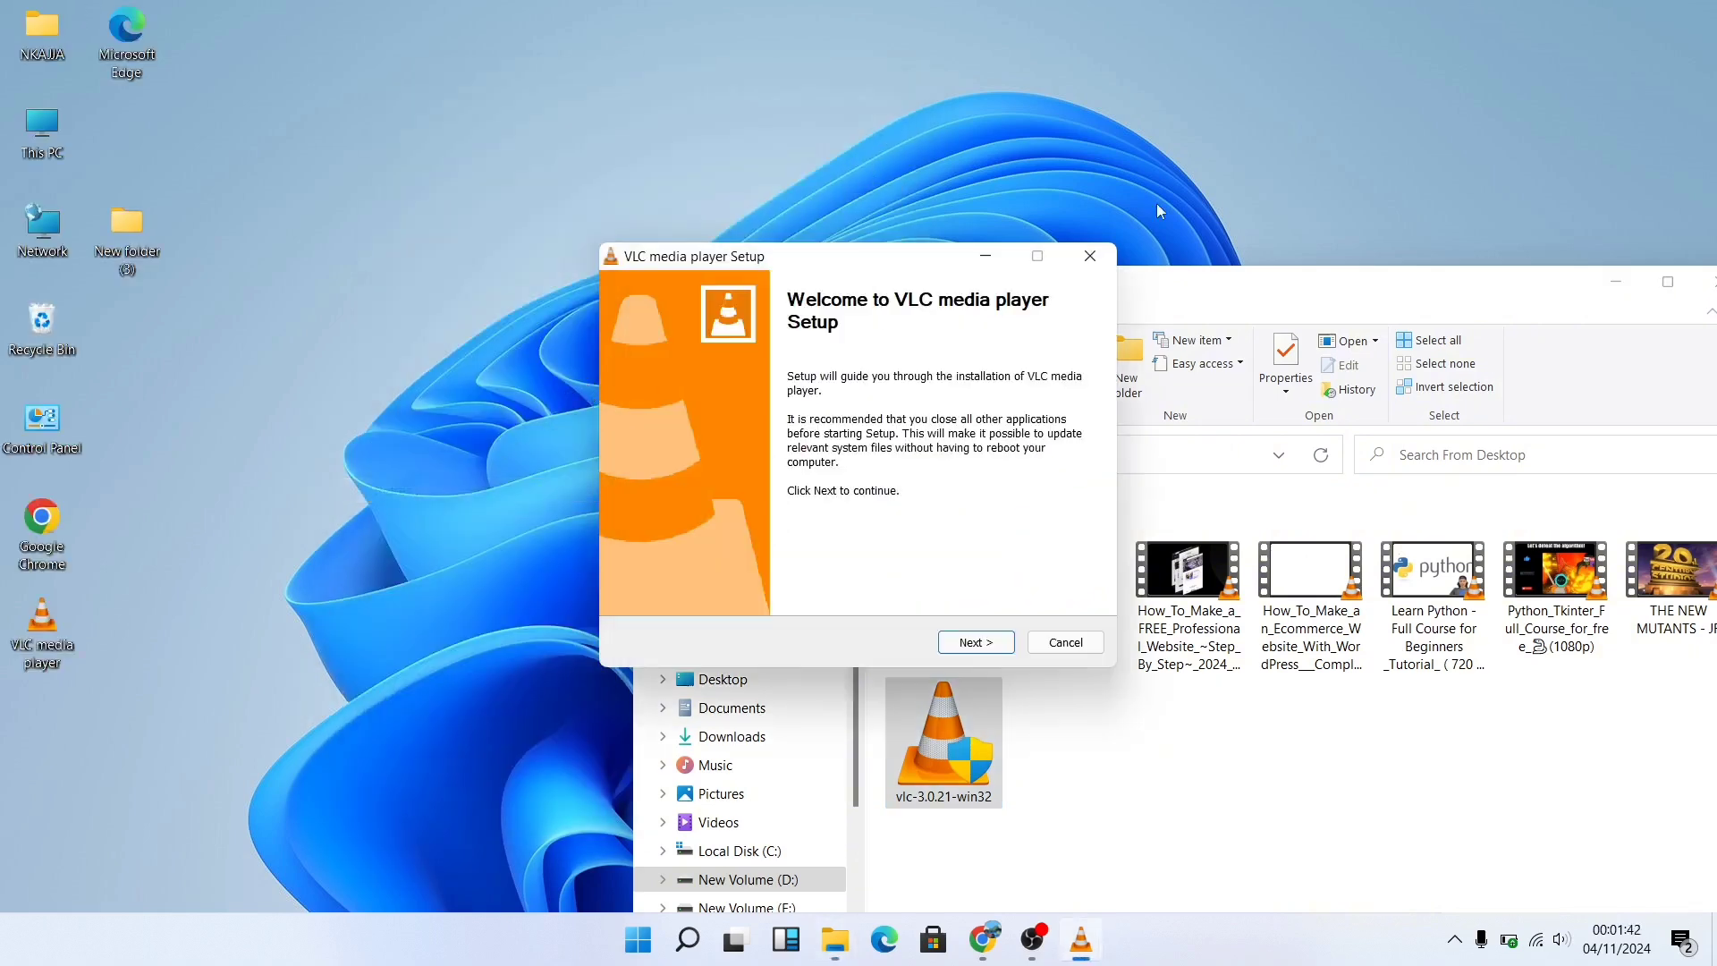
click(1106, 252)
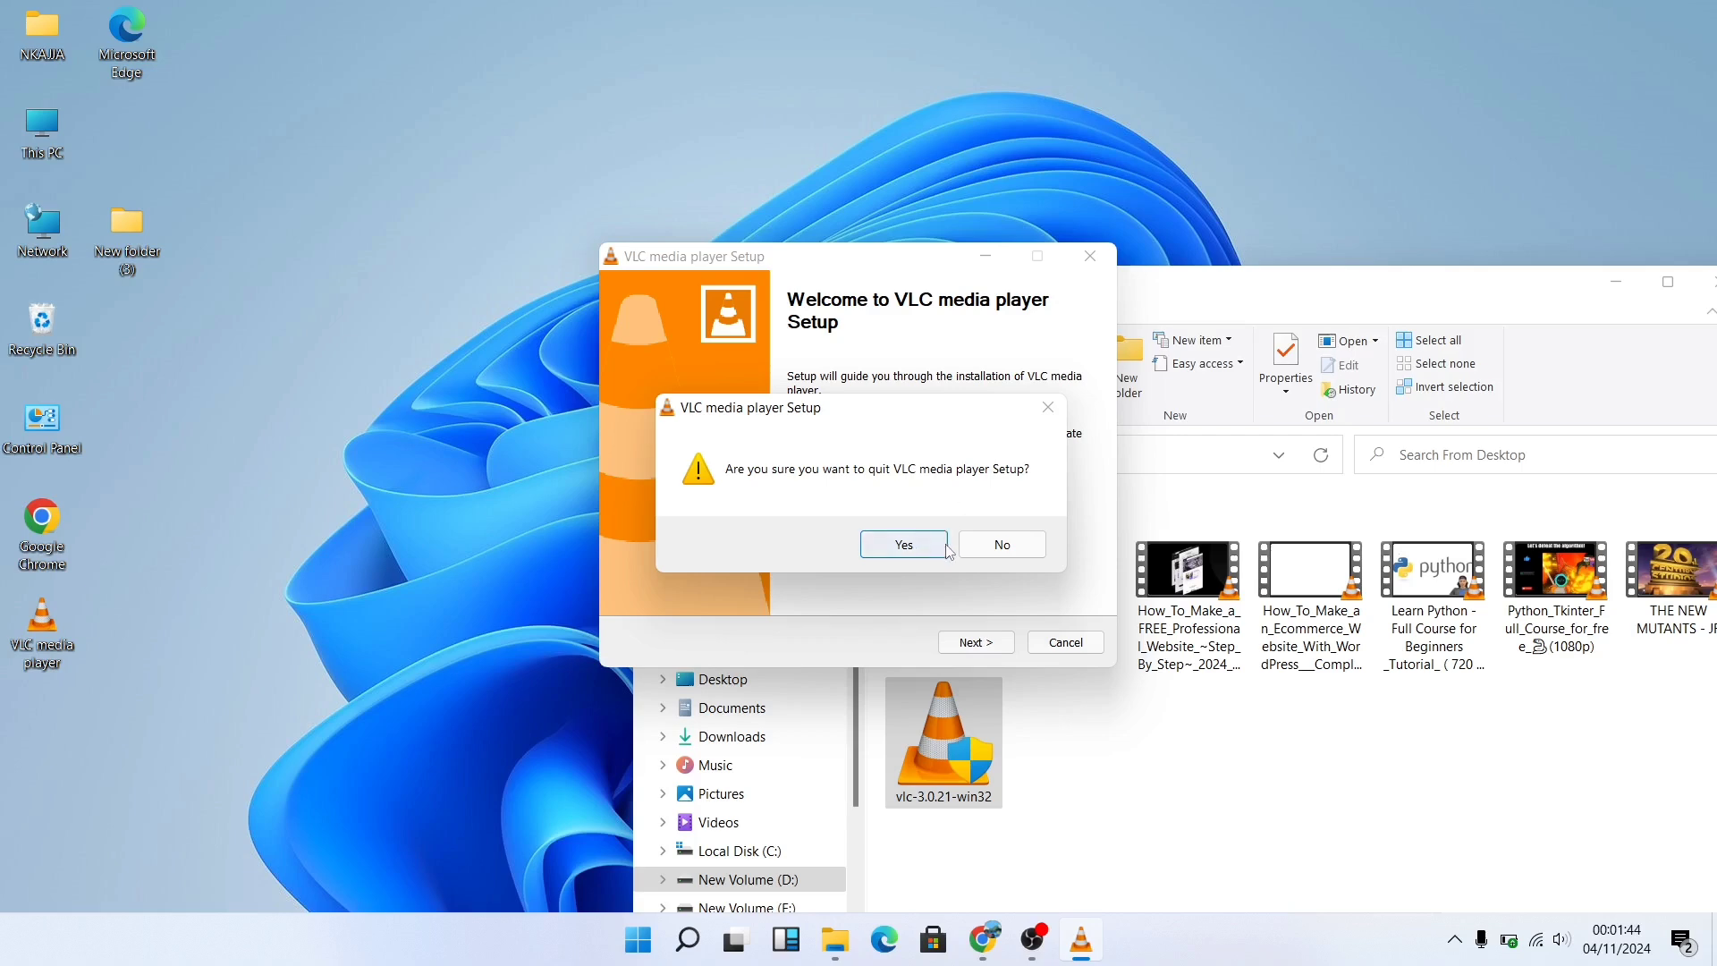
click(1001, 547)
click(1090, 257)
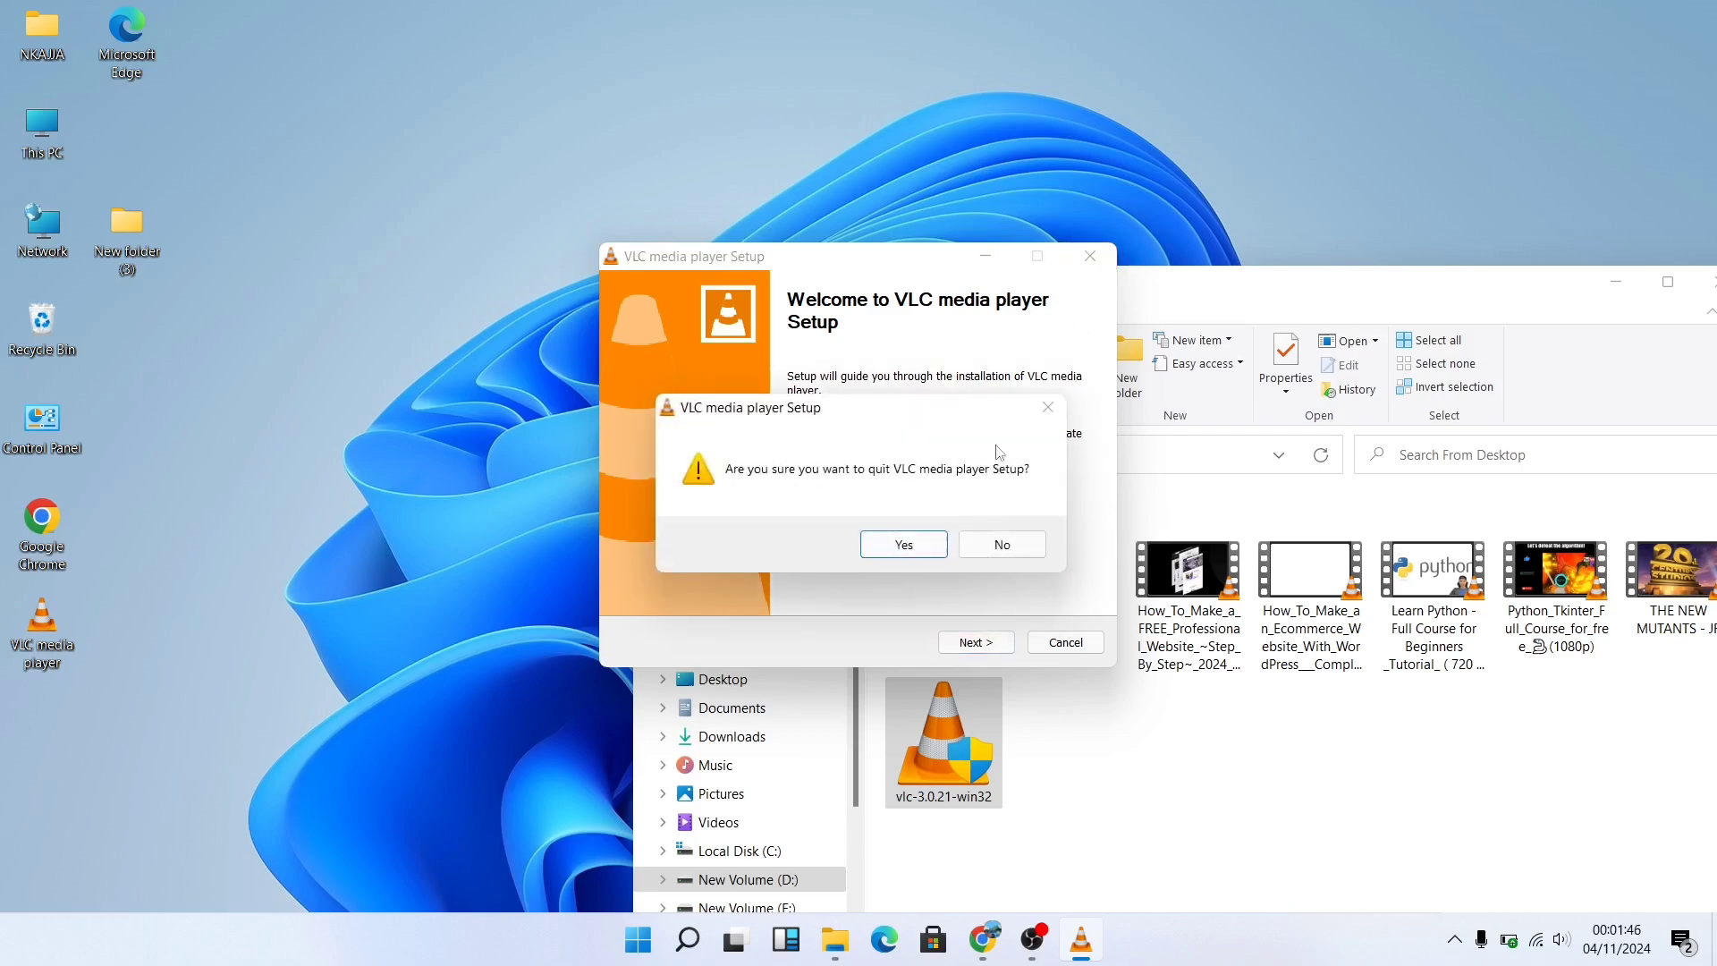
click(904, 545)
drag(1145, 295, 650, 112)
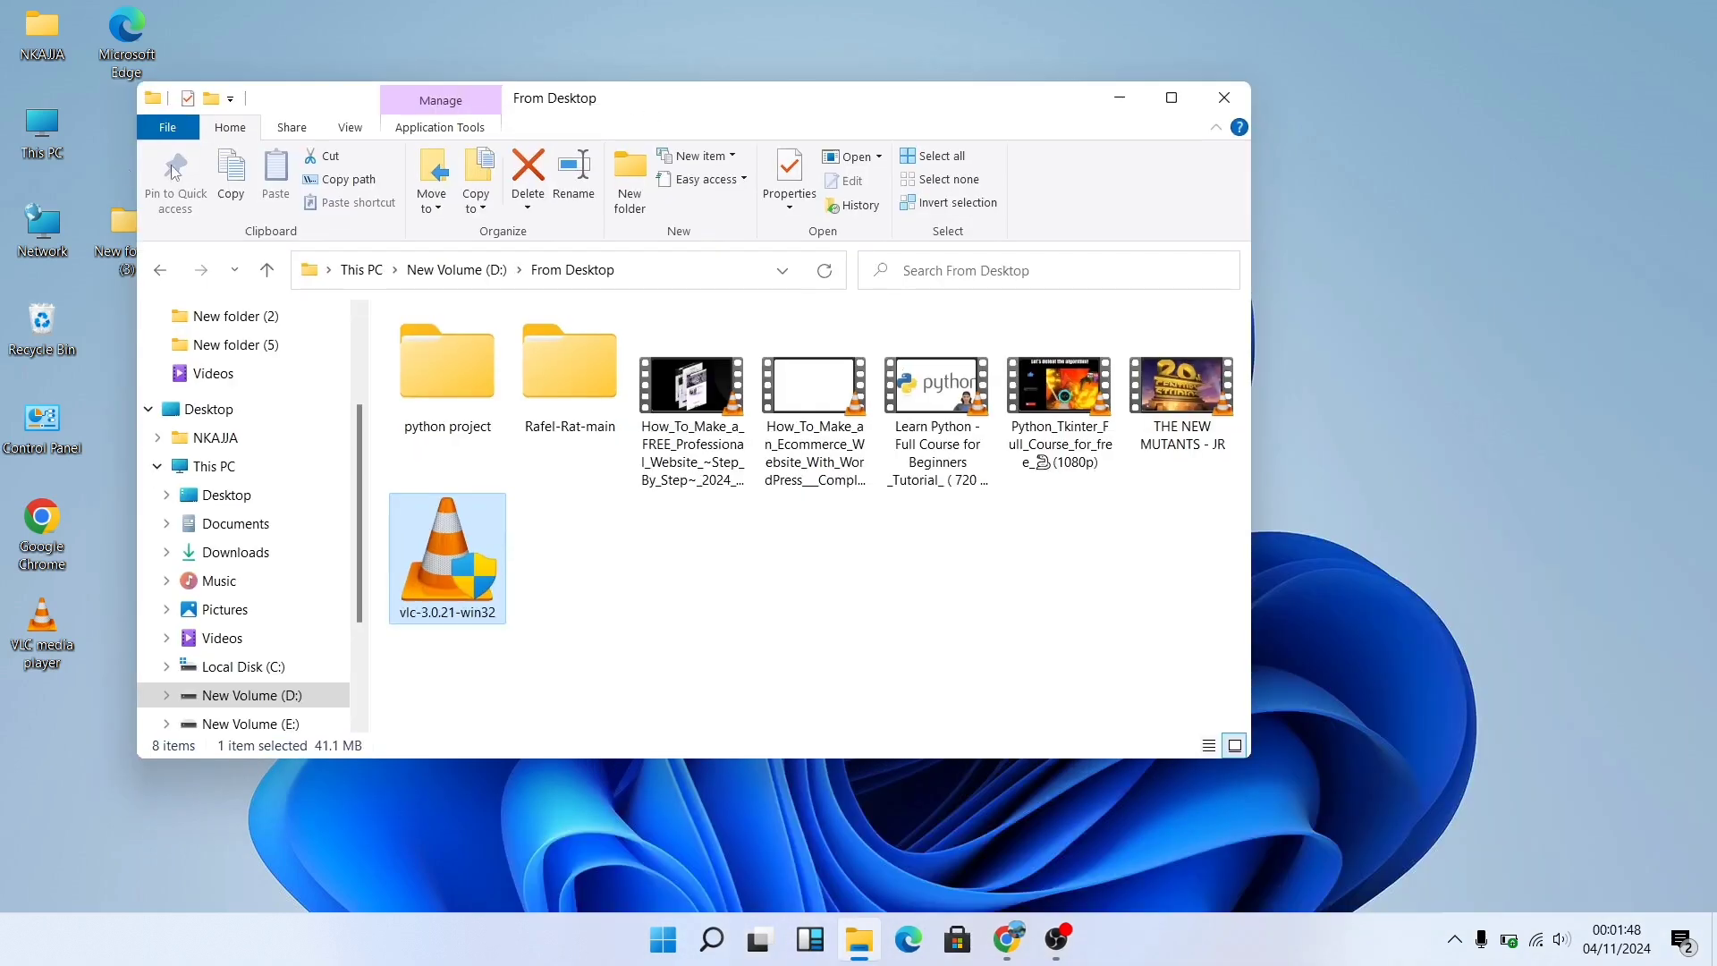
- Go back to New Volume (D:) and close File Explorer
click(160, 270)
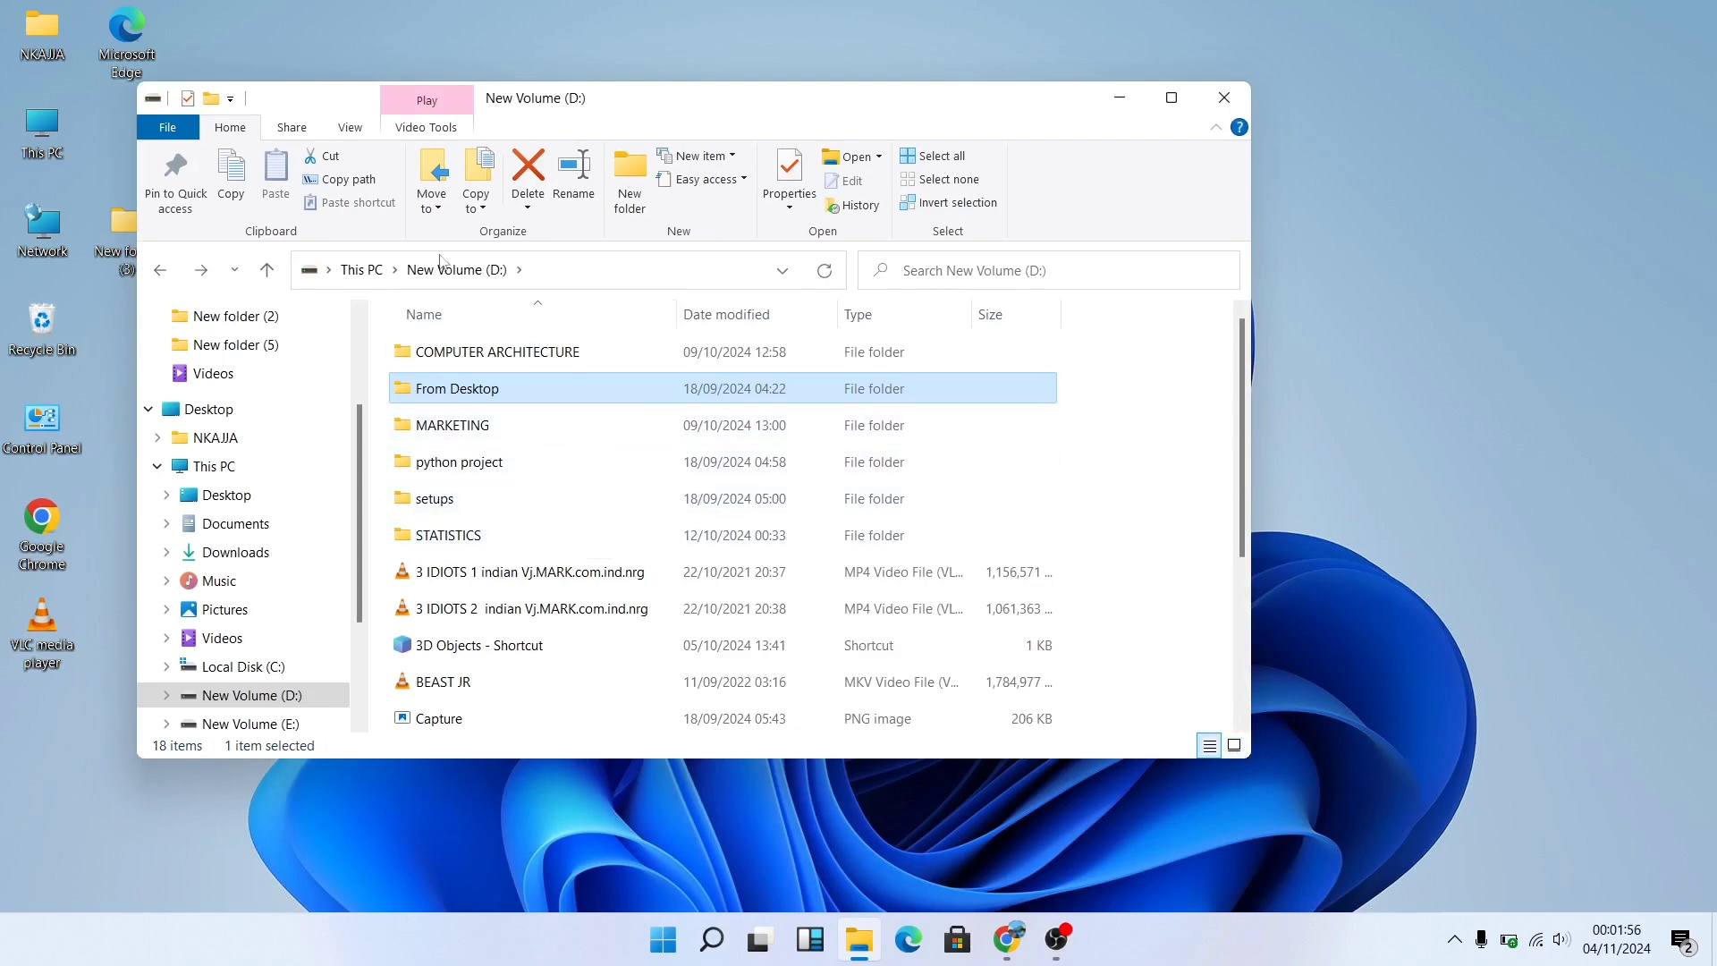
drag(622, 111, 613, 381)
click(1218, 367)
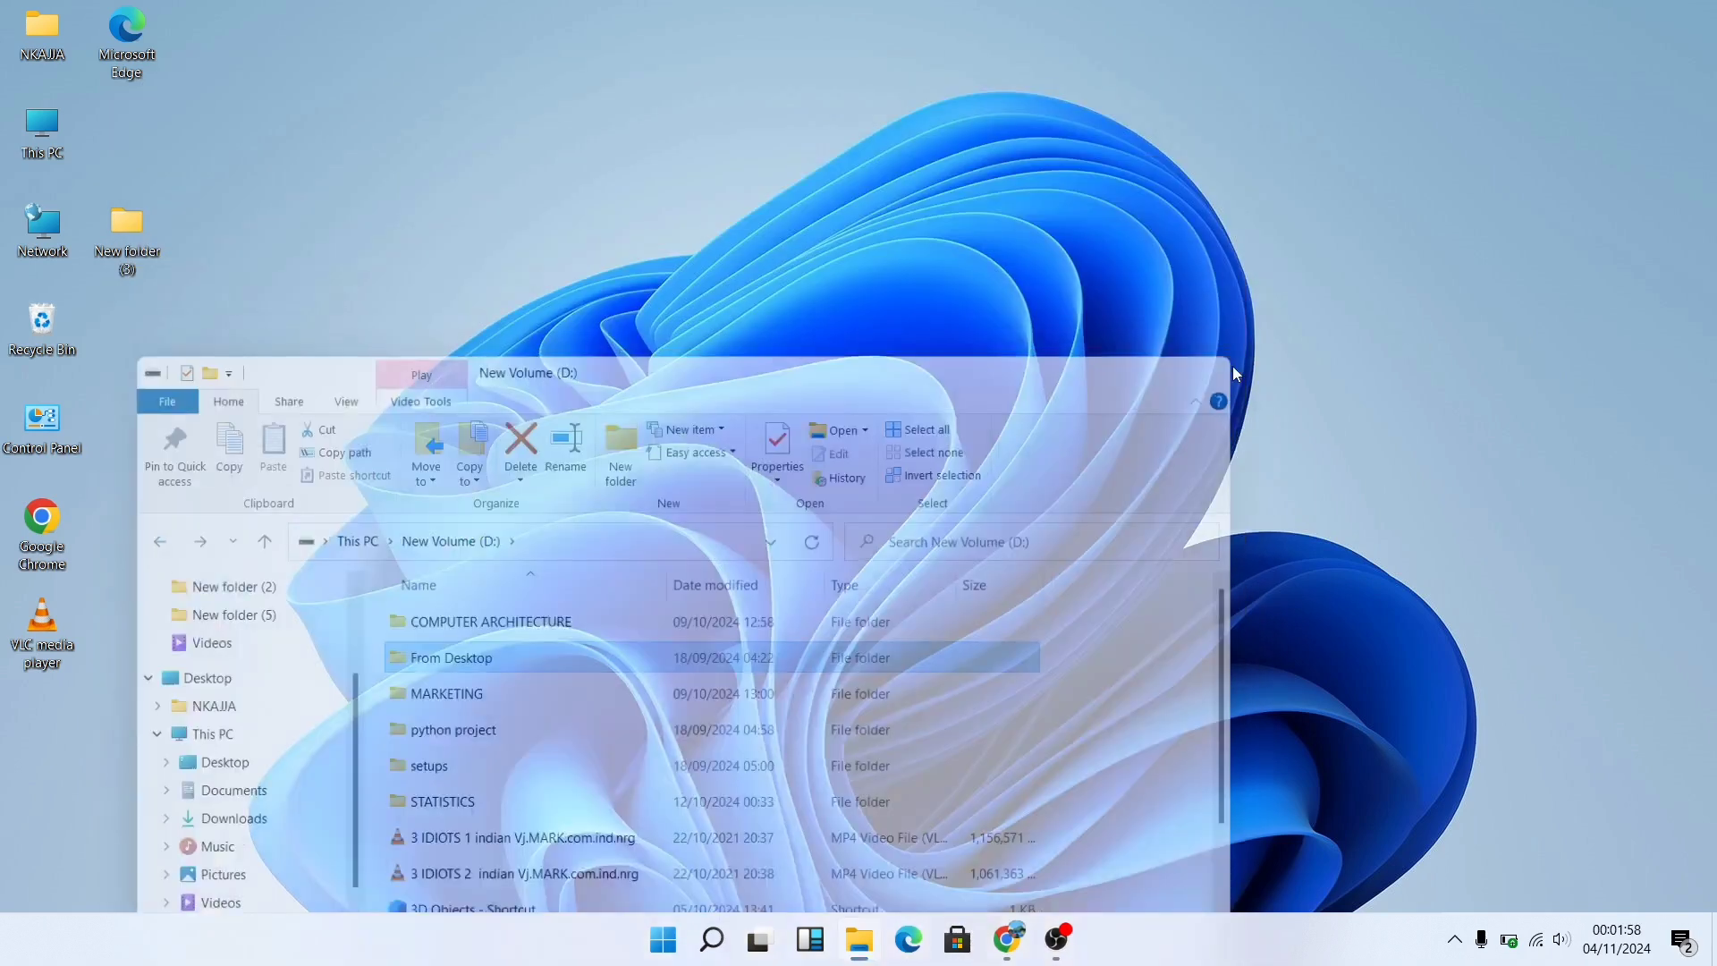
- Refresh the desktop, close the VLC player window, and reopen the desktop menu
right_click(909, 380)
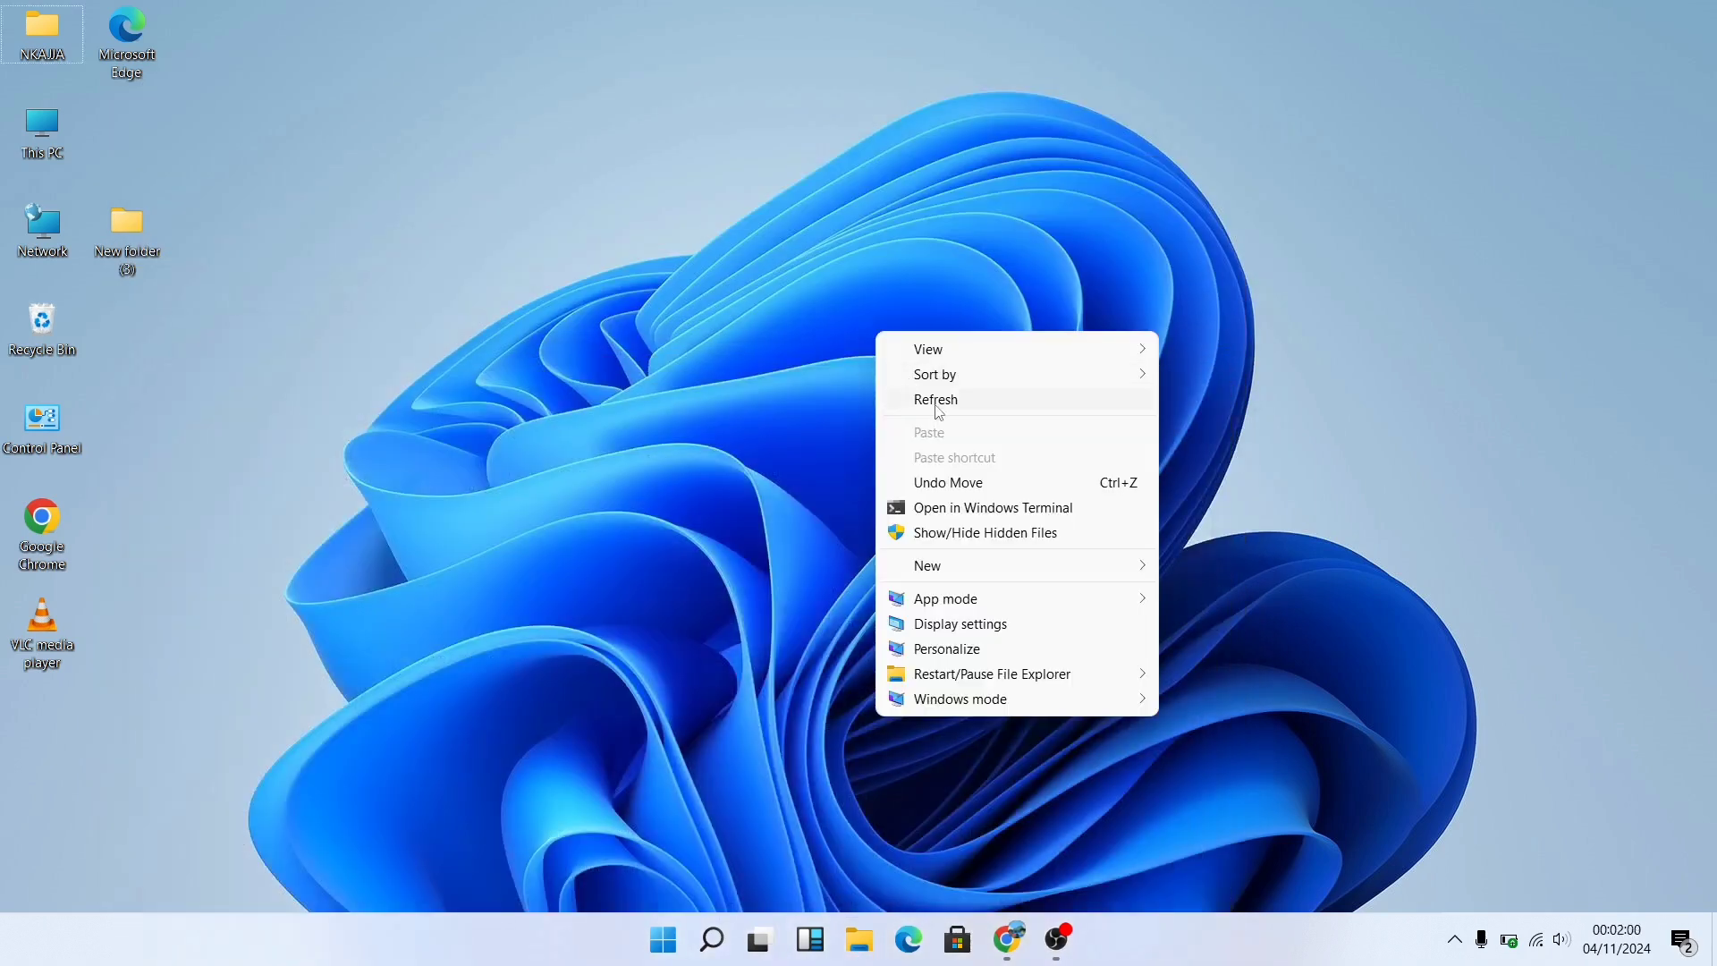
click(932, 402)
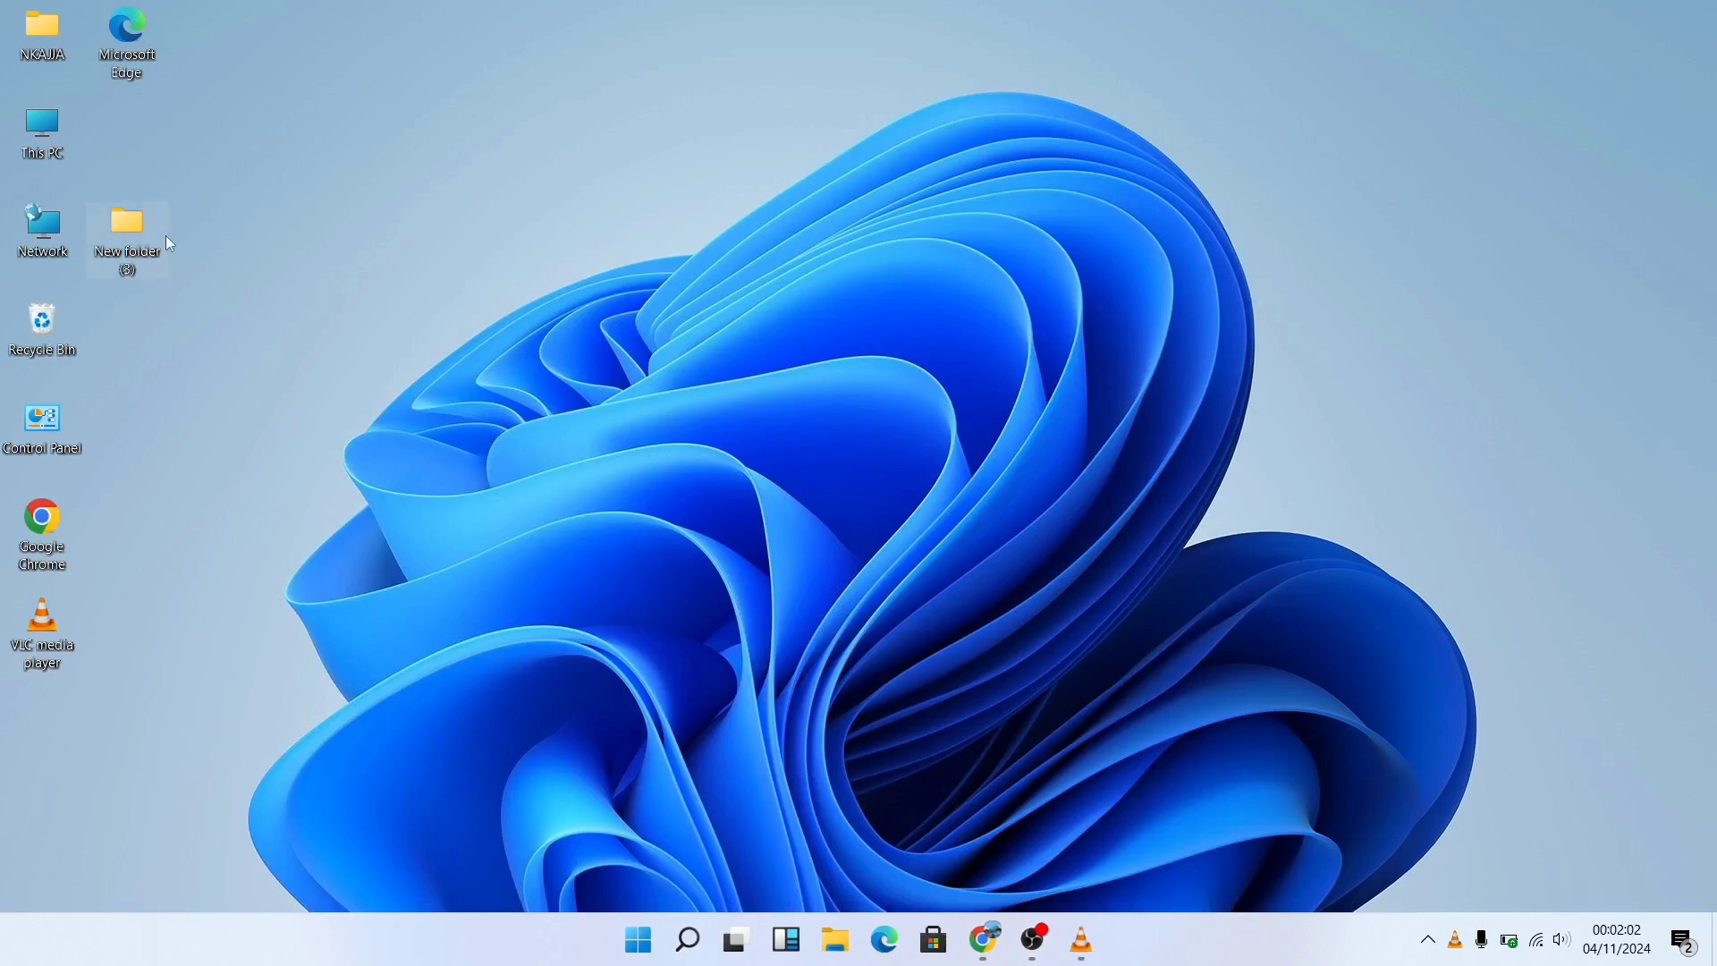
right_click(485, 252)
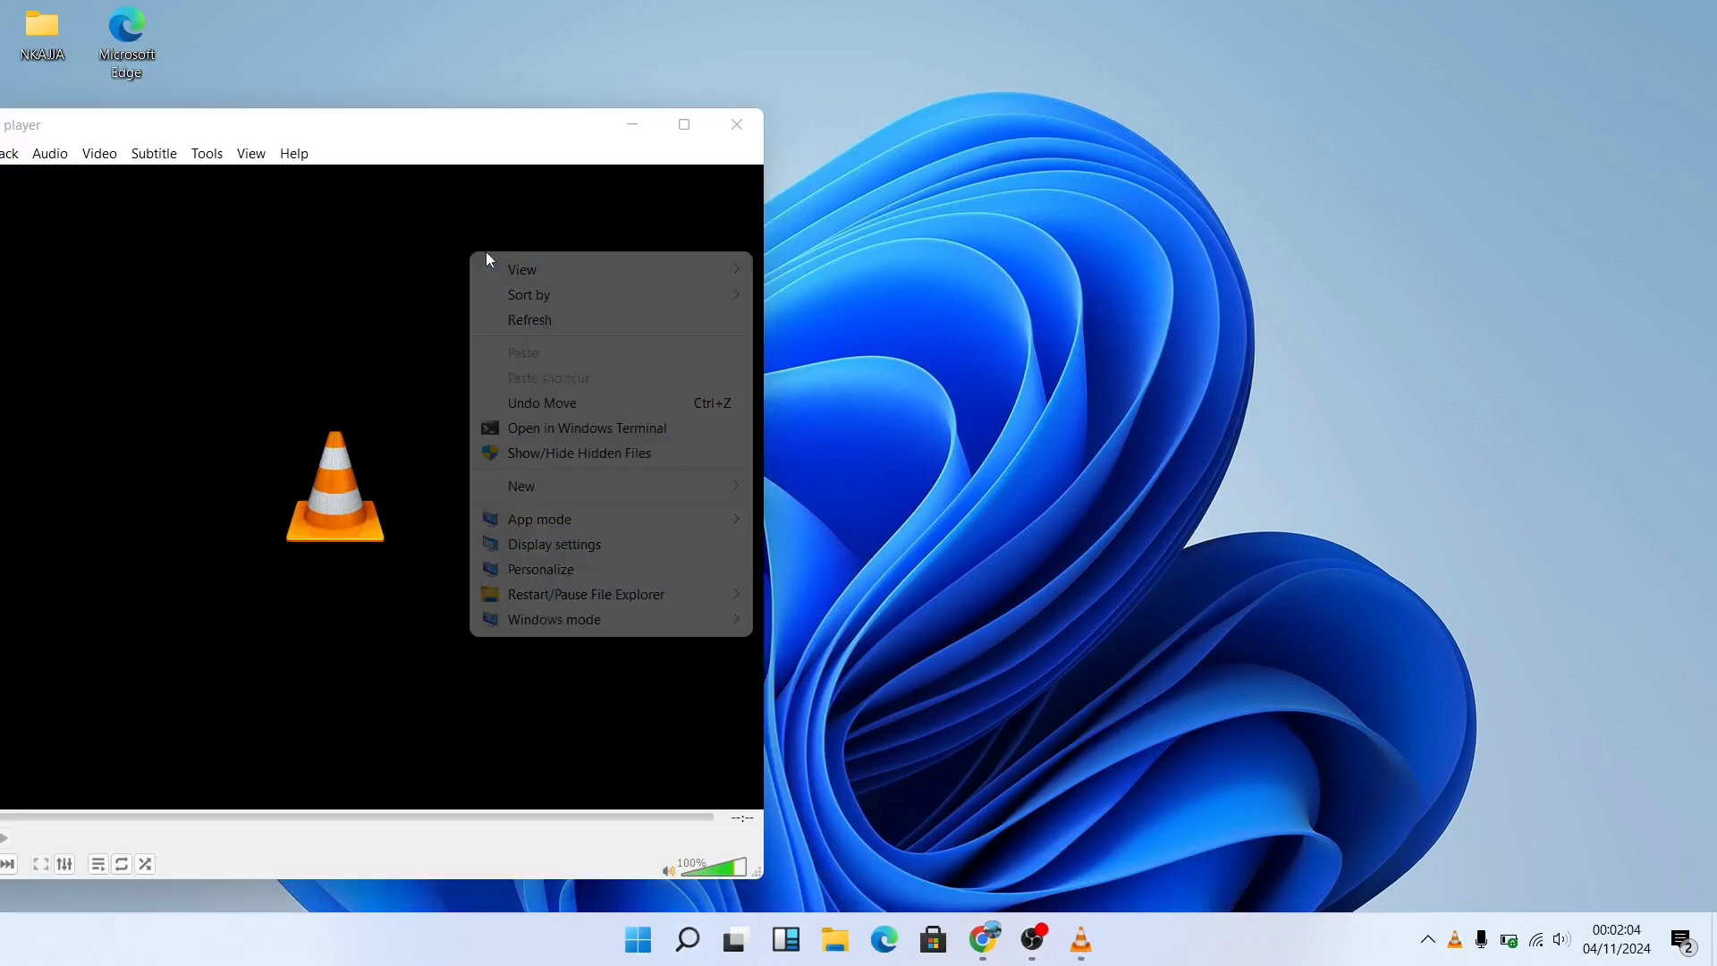
click(748, 117)
click(747, 116)
right_click(685, 178)
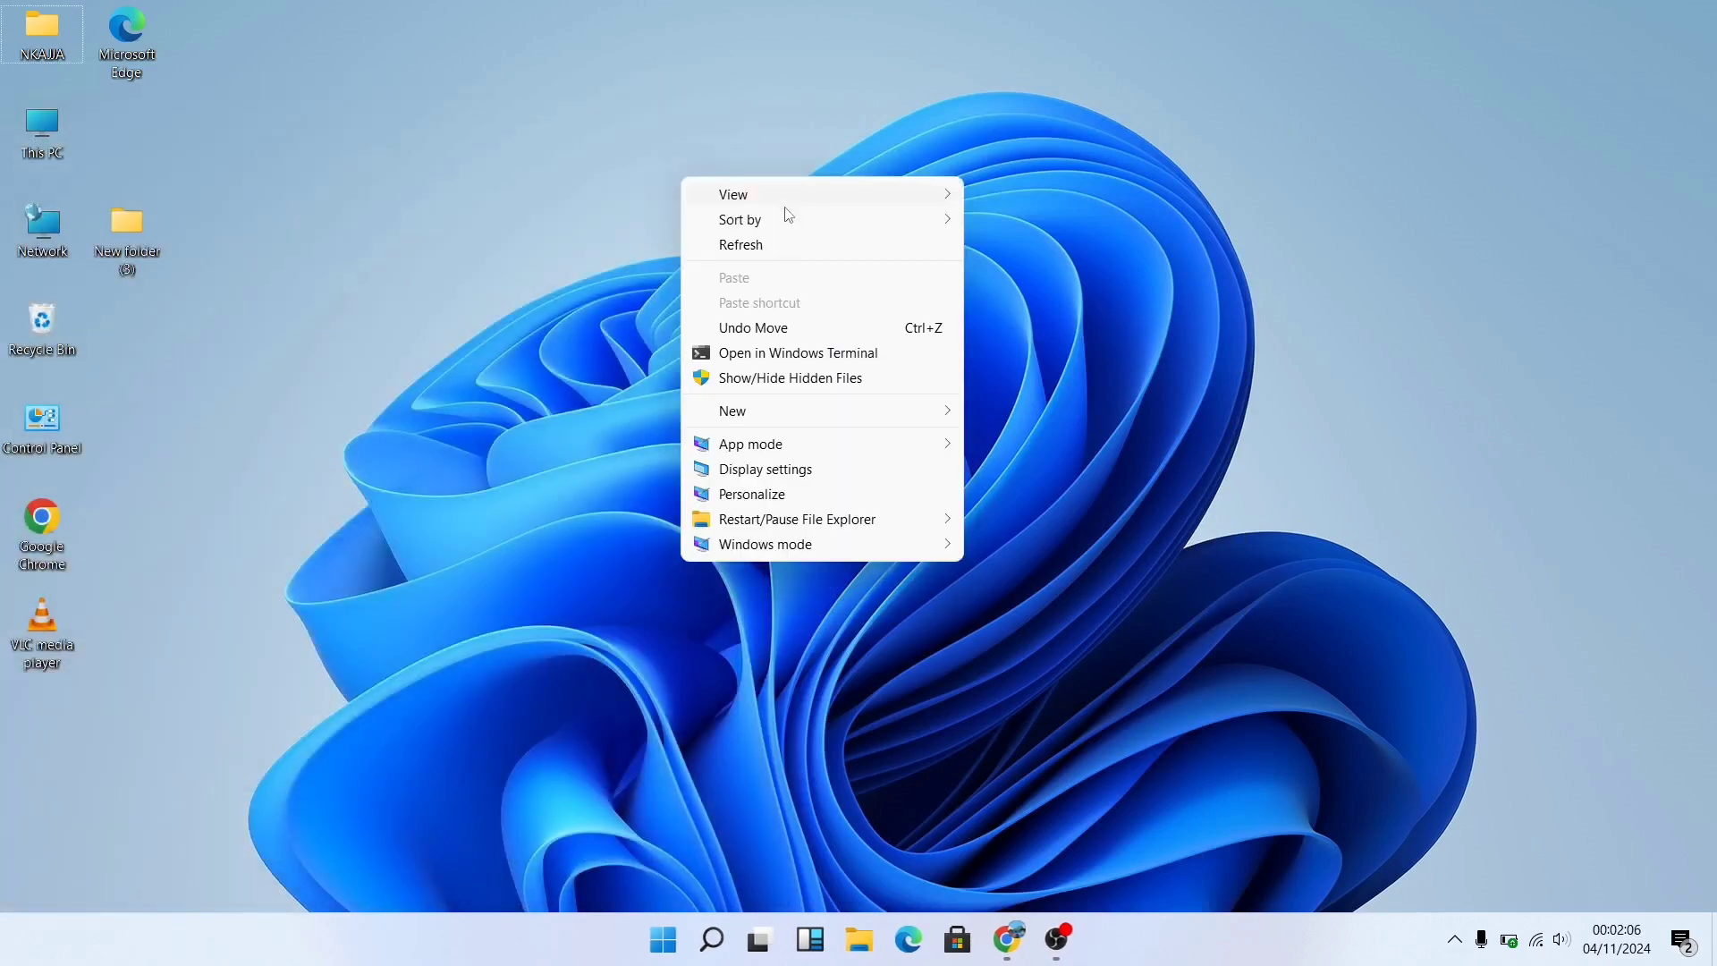
mouse_move(793, 423)
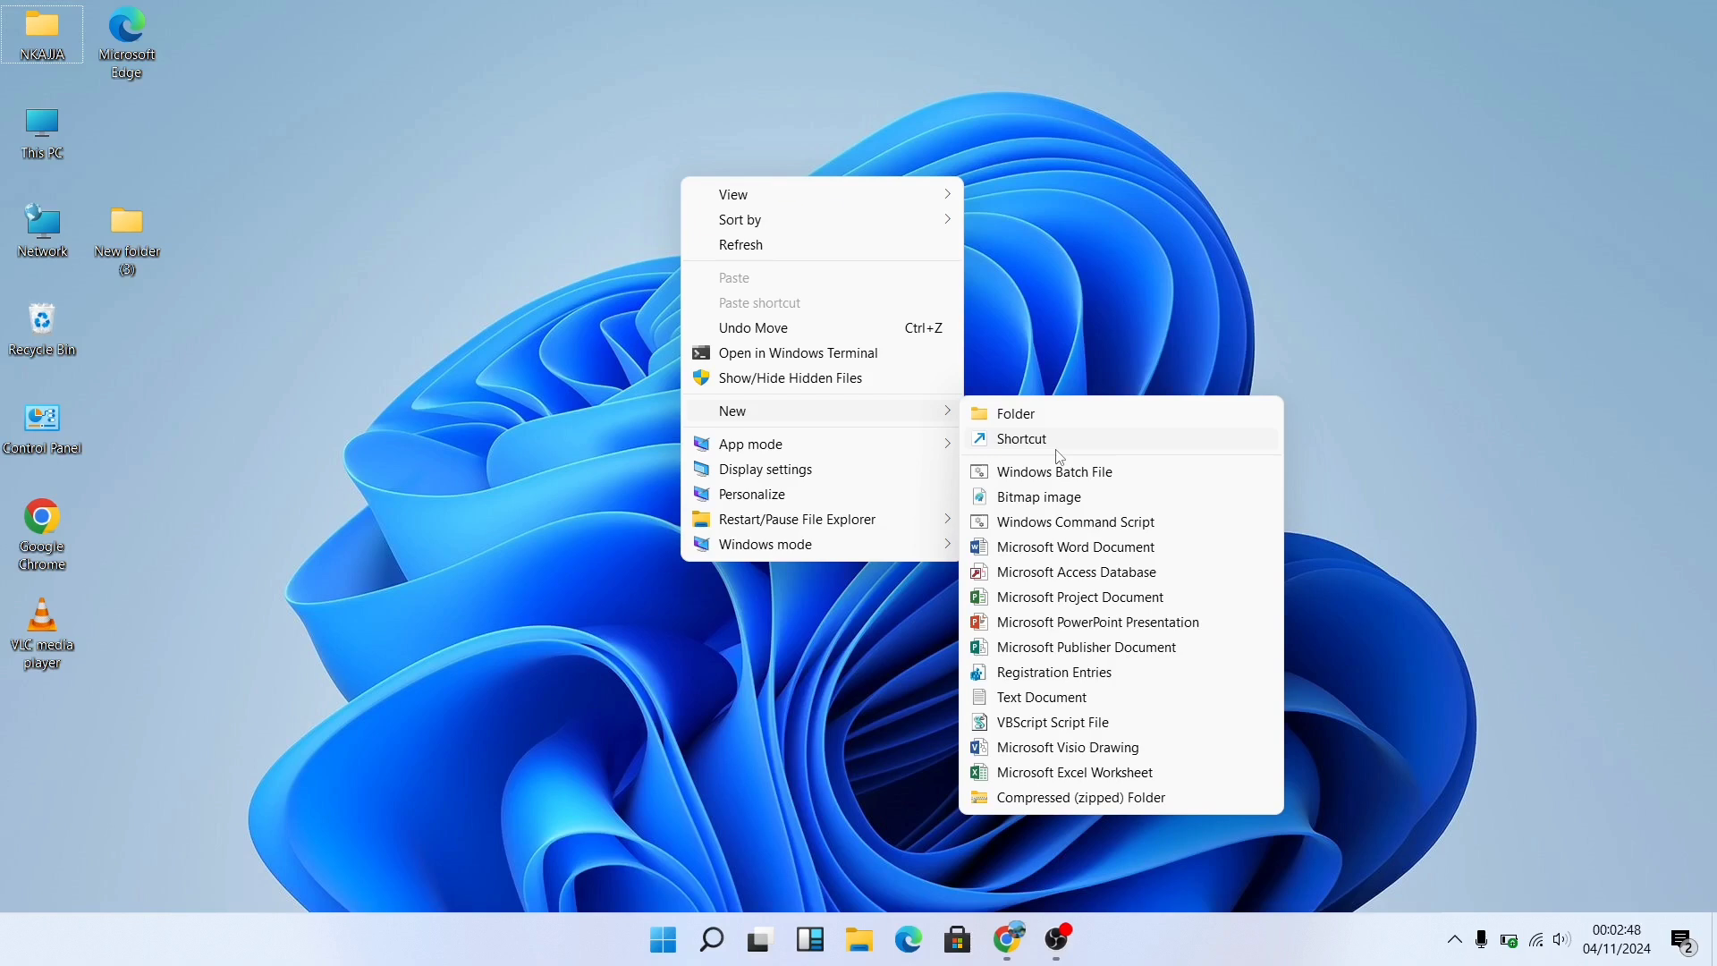
click(1086, 88)
- Create a new desktop folder and name it nkajatech after clearing a mistyped name
right_click(808, 99)
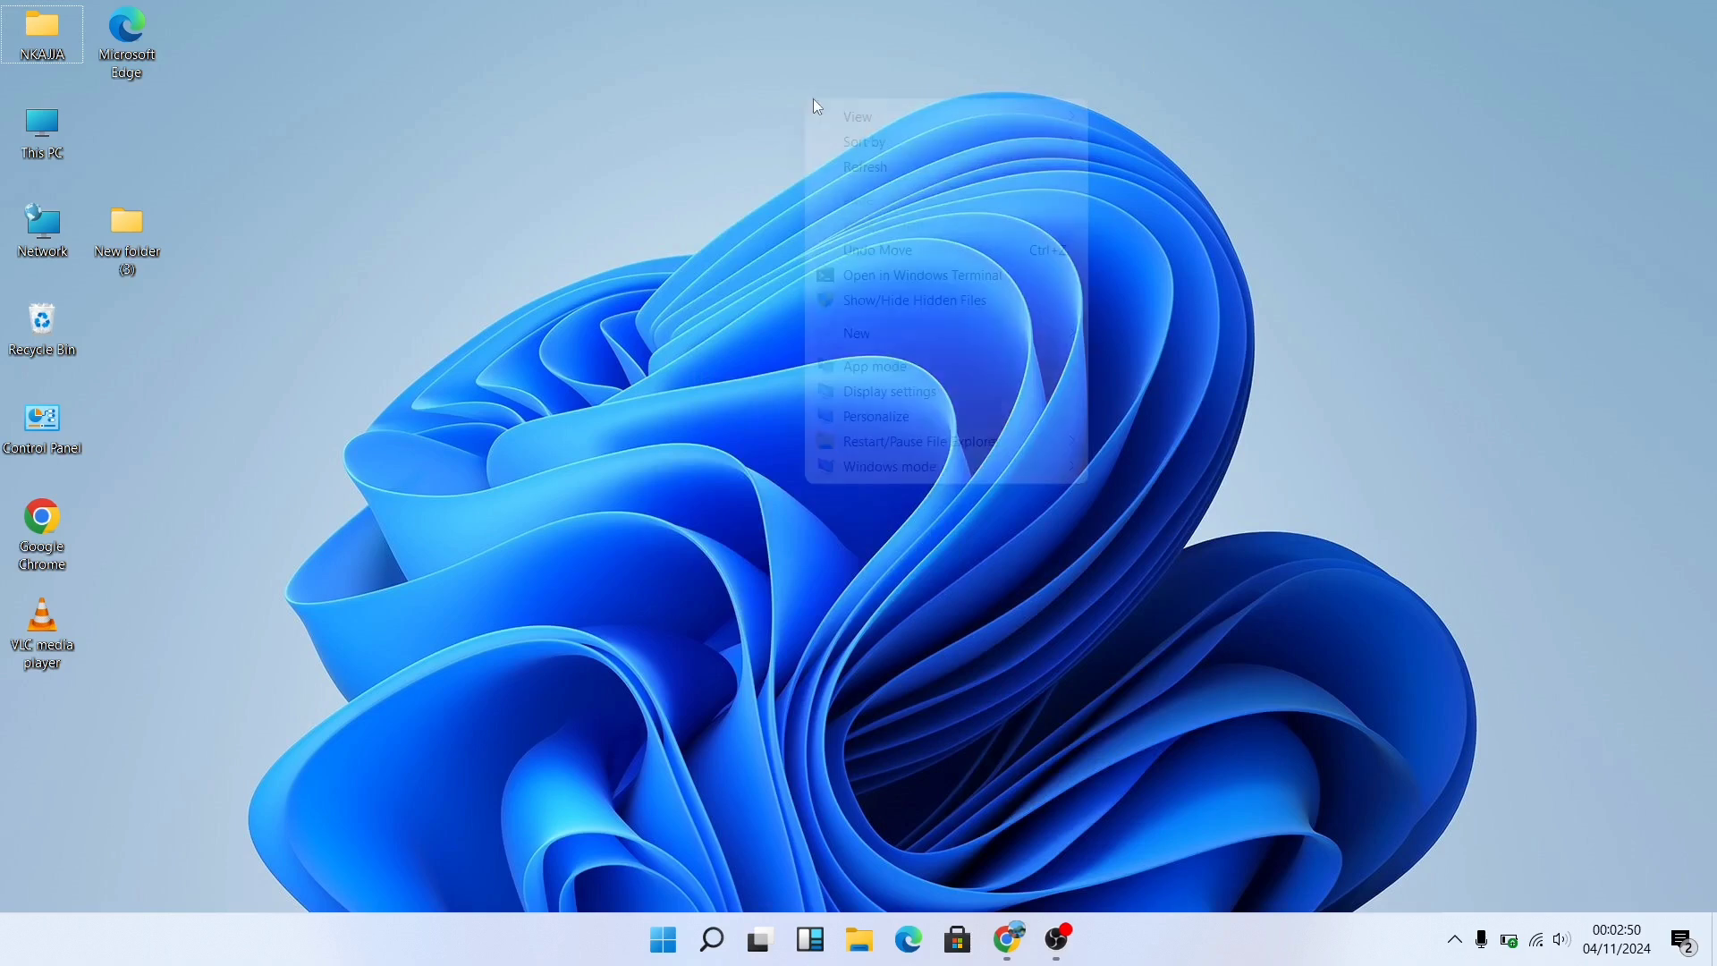
mouse_move(954, 145)
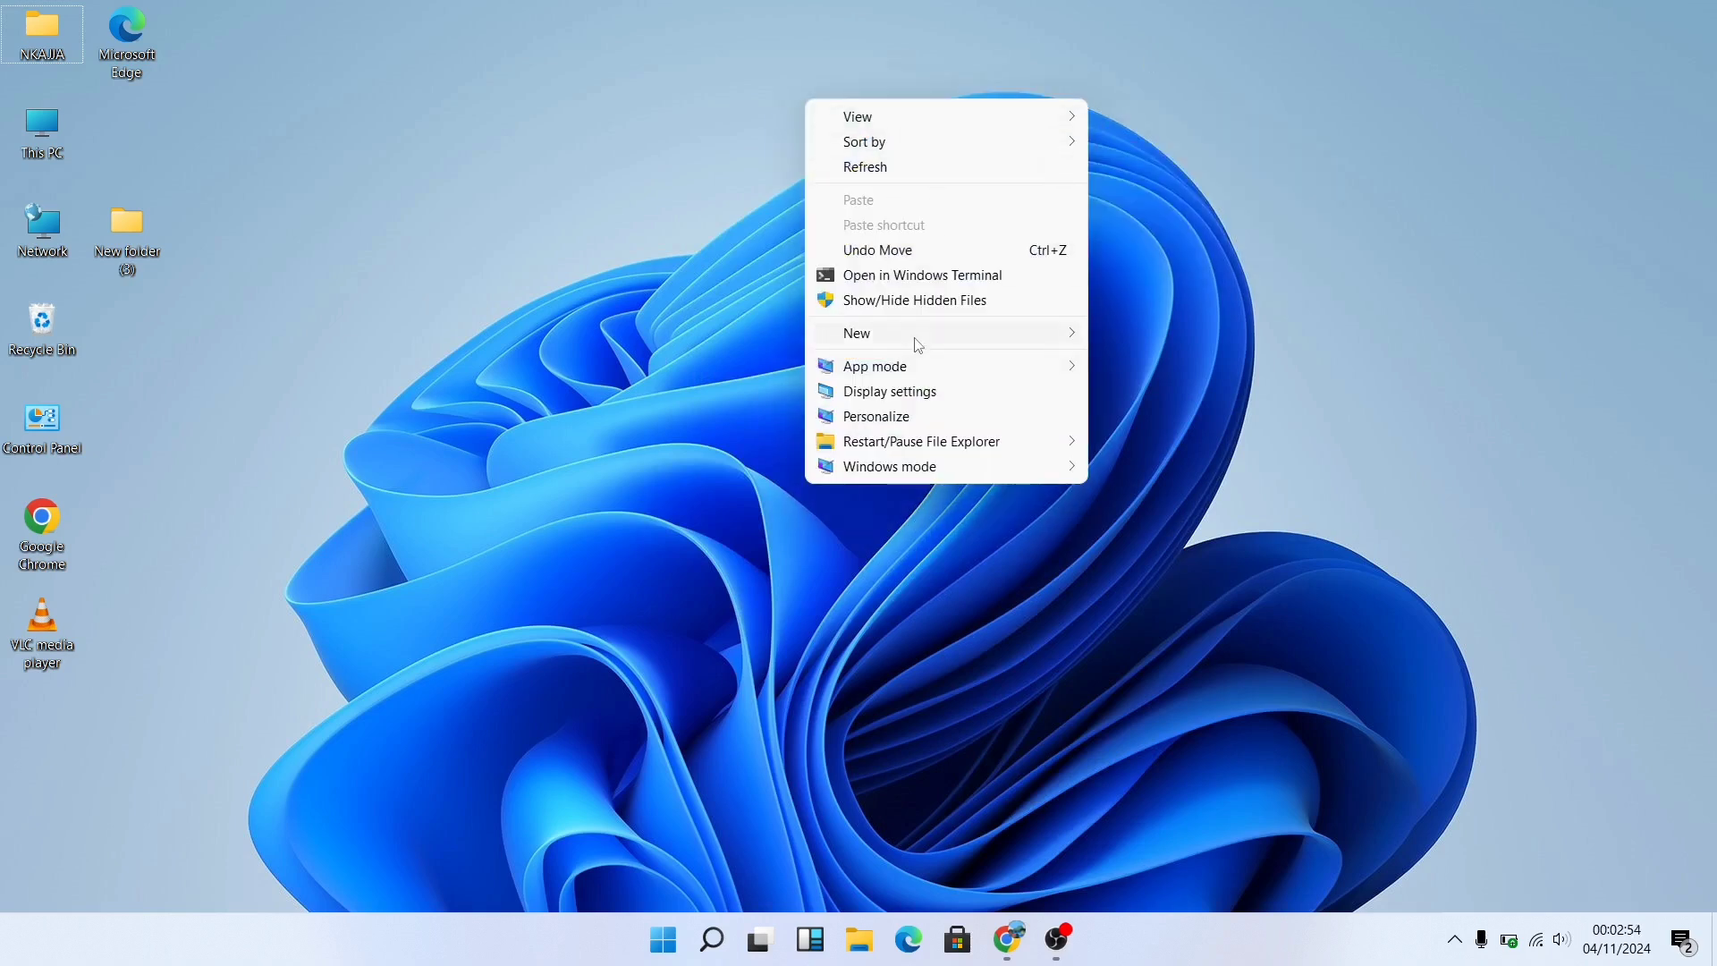
mouse_move(918, 344)
click(1239, 336)
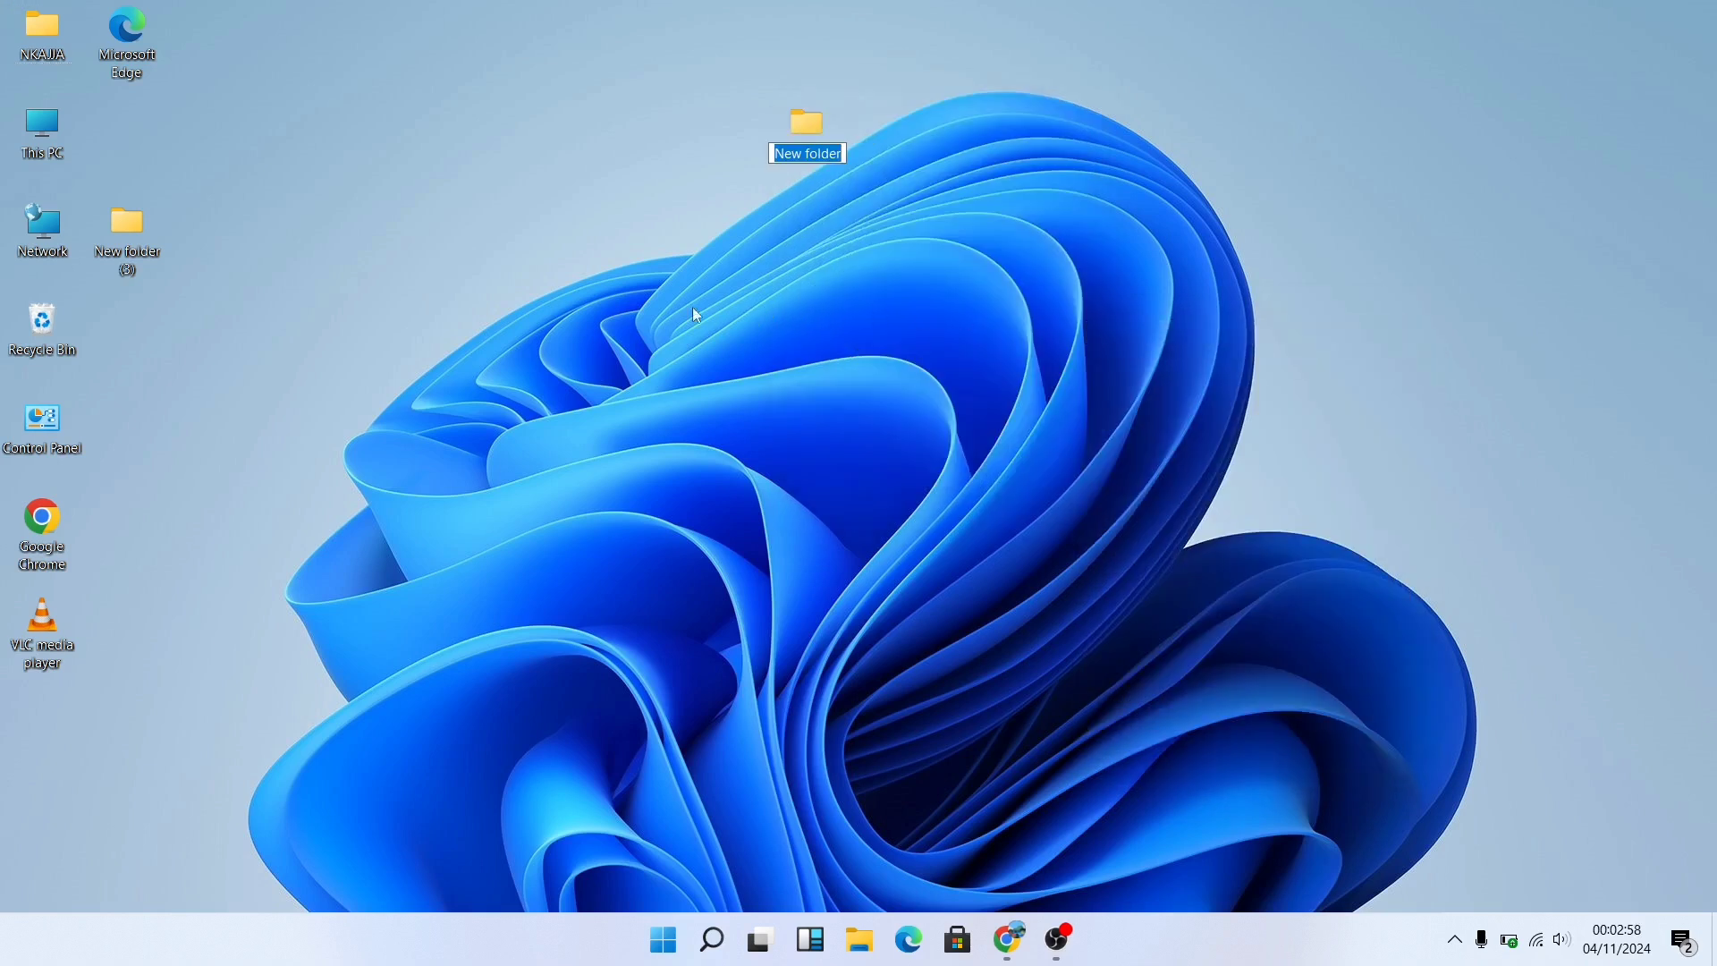
text(uiluiluioio)
key(shift+Left)
key(shift+Left)
key(shift+Left)
key(shift+Left)
key(shift+Left)
key(shift+Left)
key(shift+Left)
key(shift+Left)
key(shift+Left)
key(shift+Left)
key(shift+Left)
key(BackSpace)
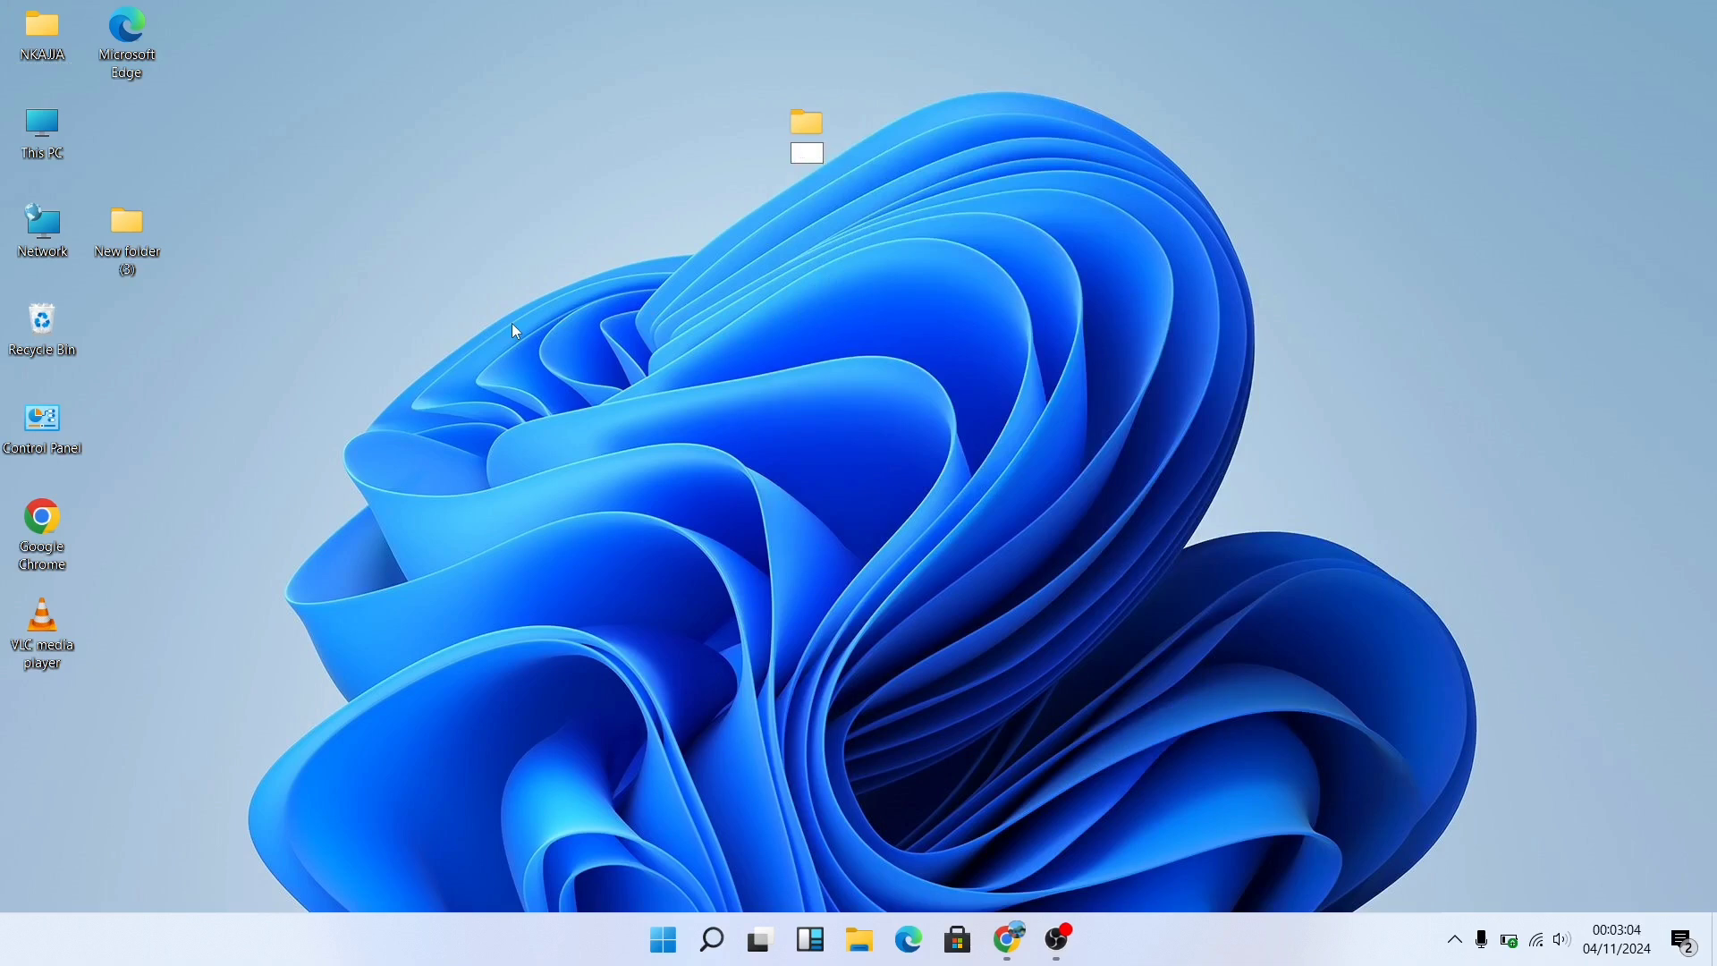
text(nkajatech)
key(Return)
- Set desktop icons to Large, then Medium, and enable Auto arrange icons
right_click(654, 318)
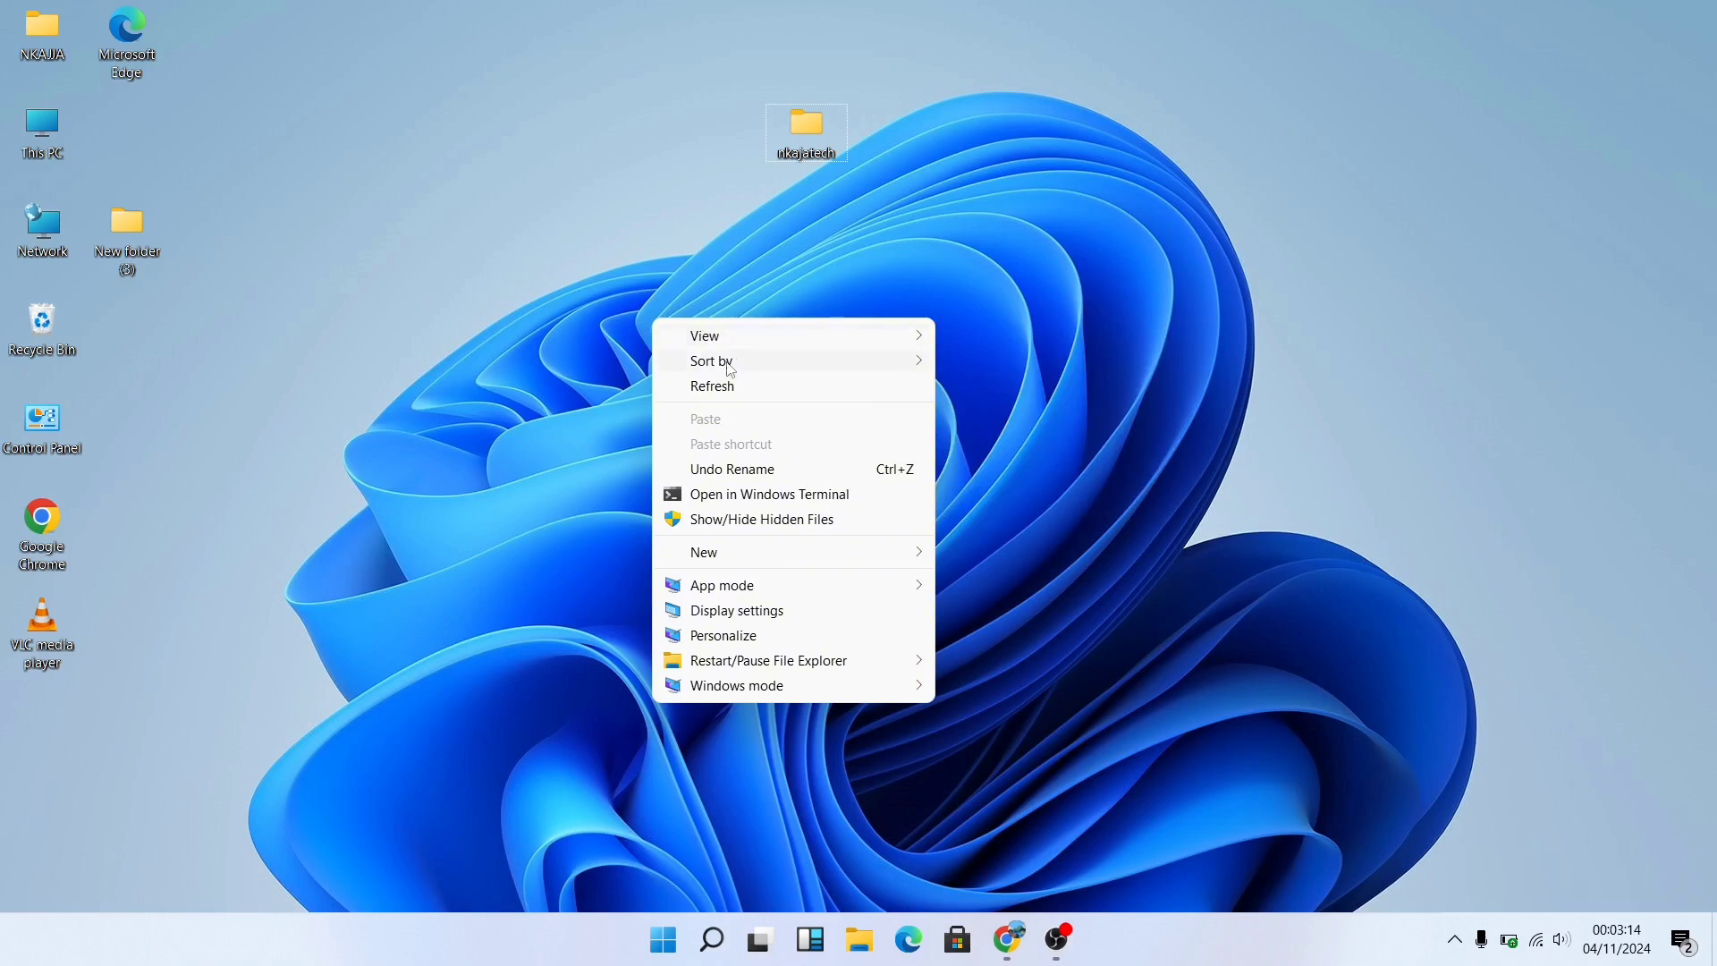
mouse_move(732, 370)
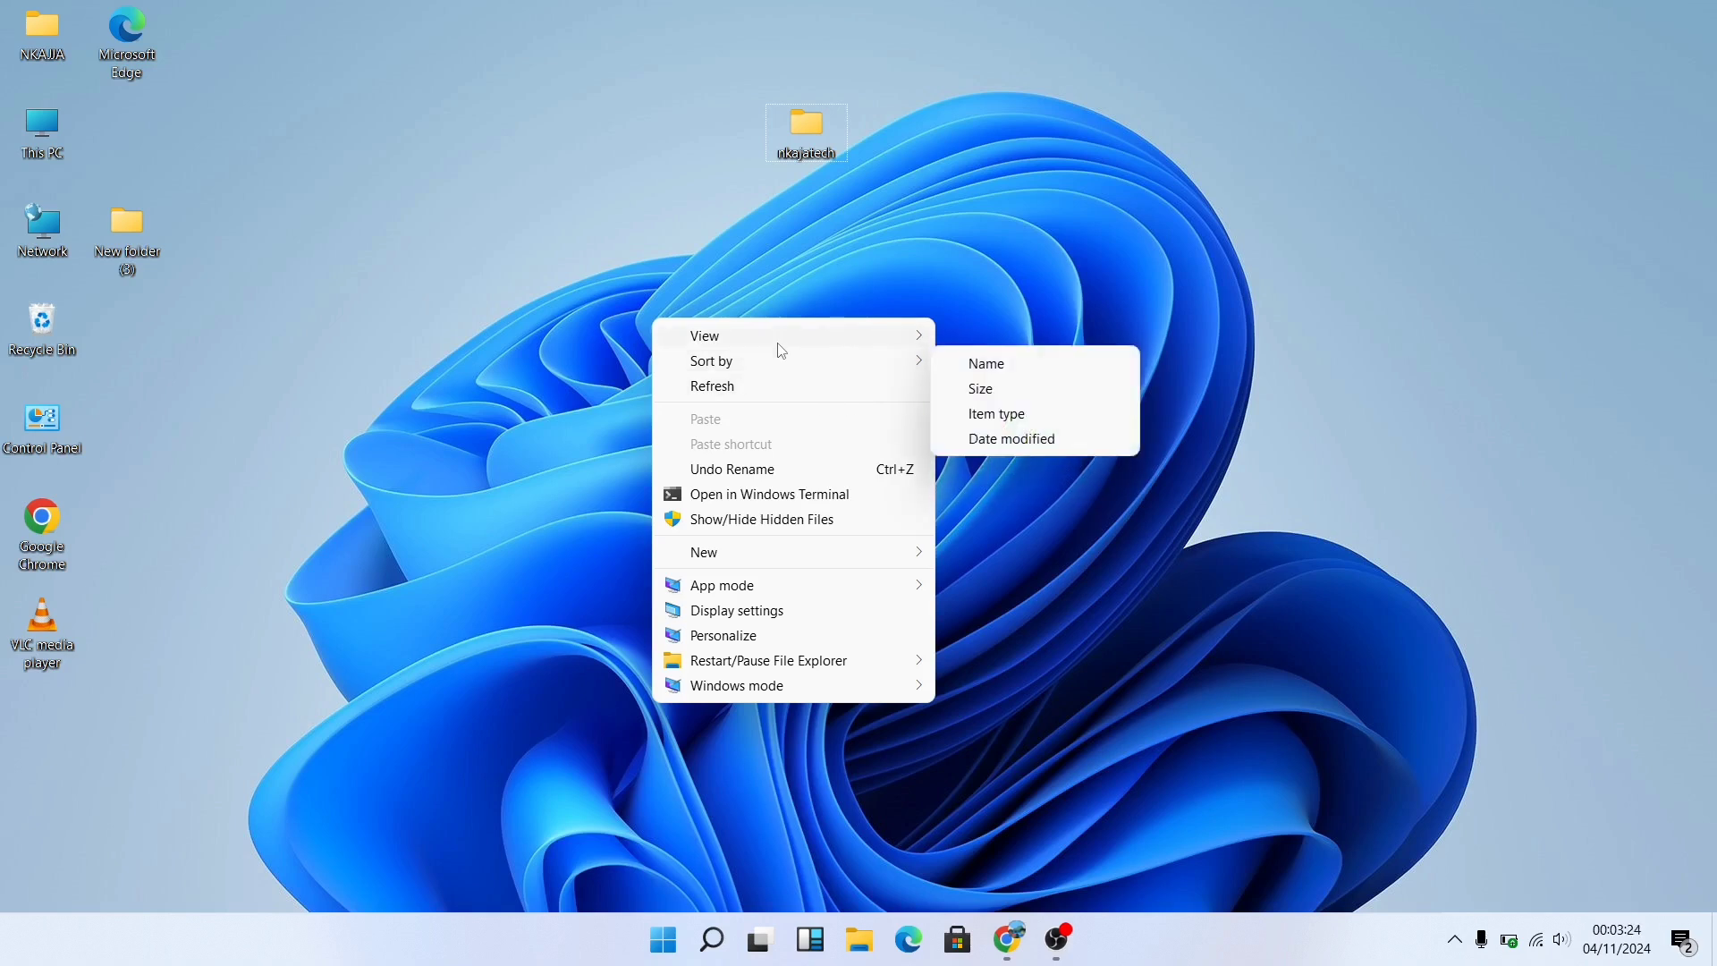
mouse_move(779, 344)
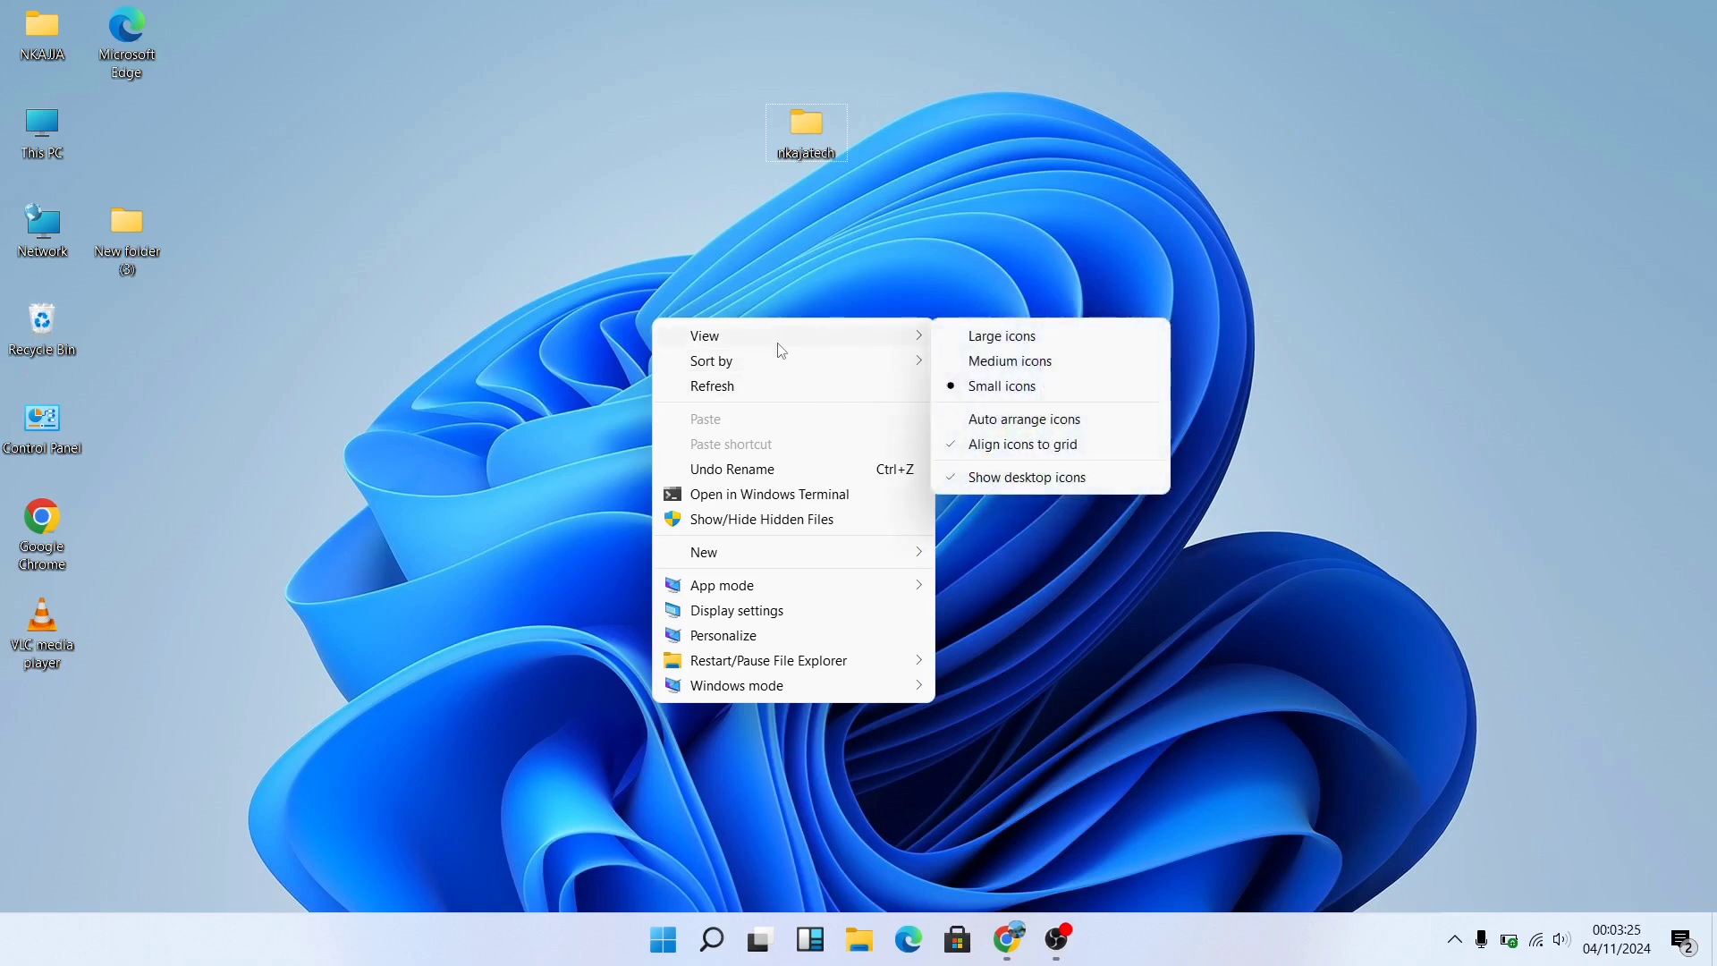
click(1036, 345)
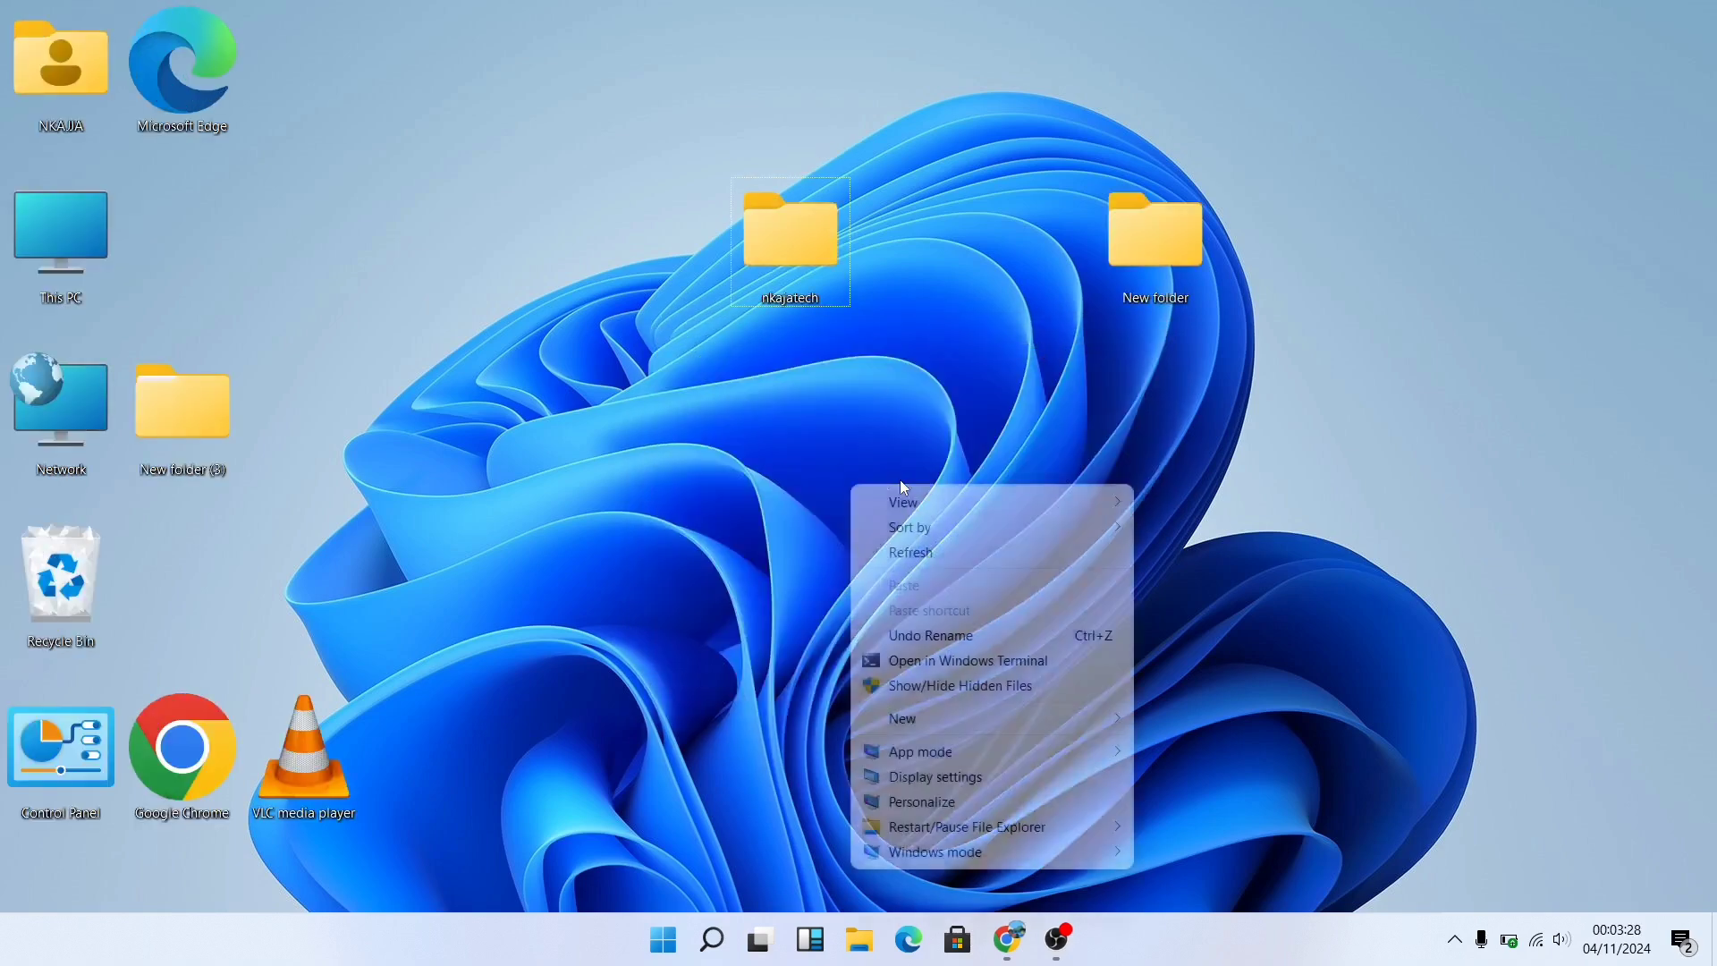
right_click(851, 485)
mouse_move(910, 506)
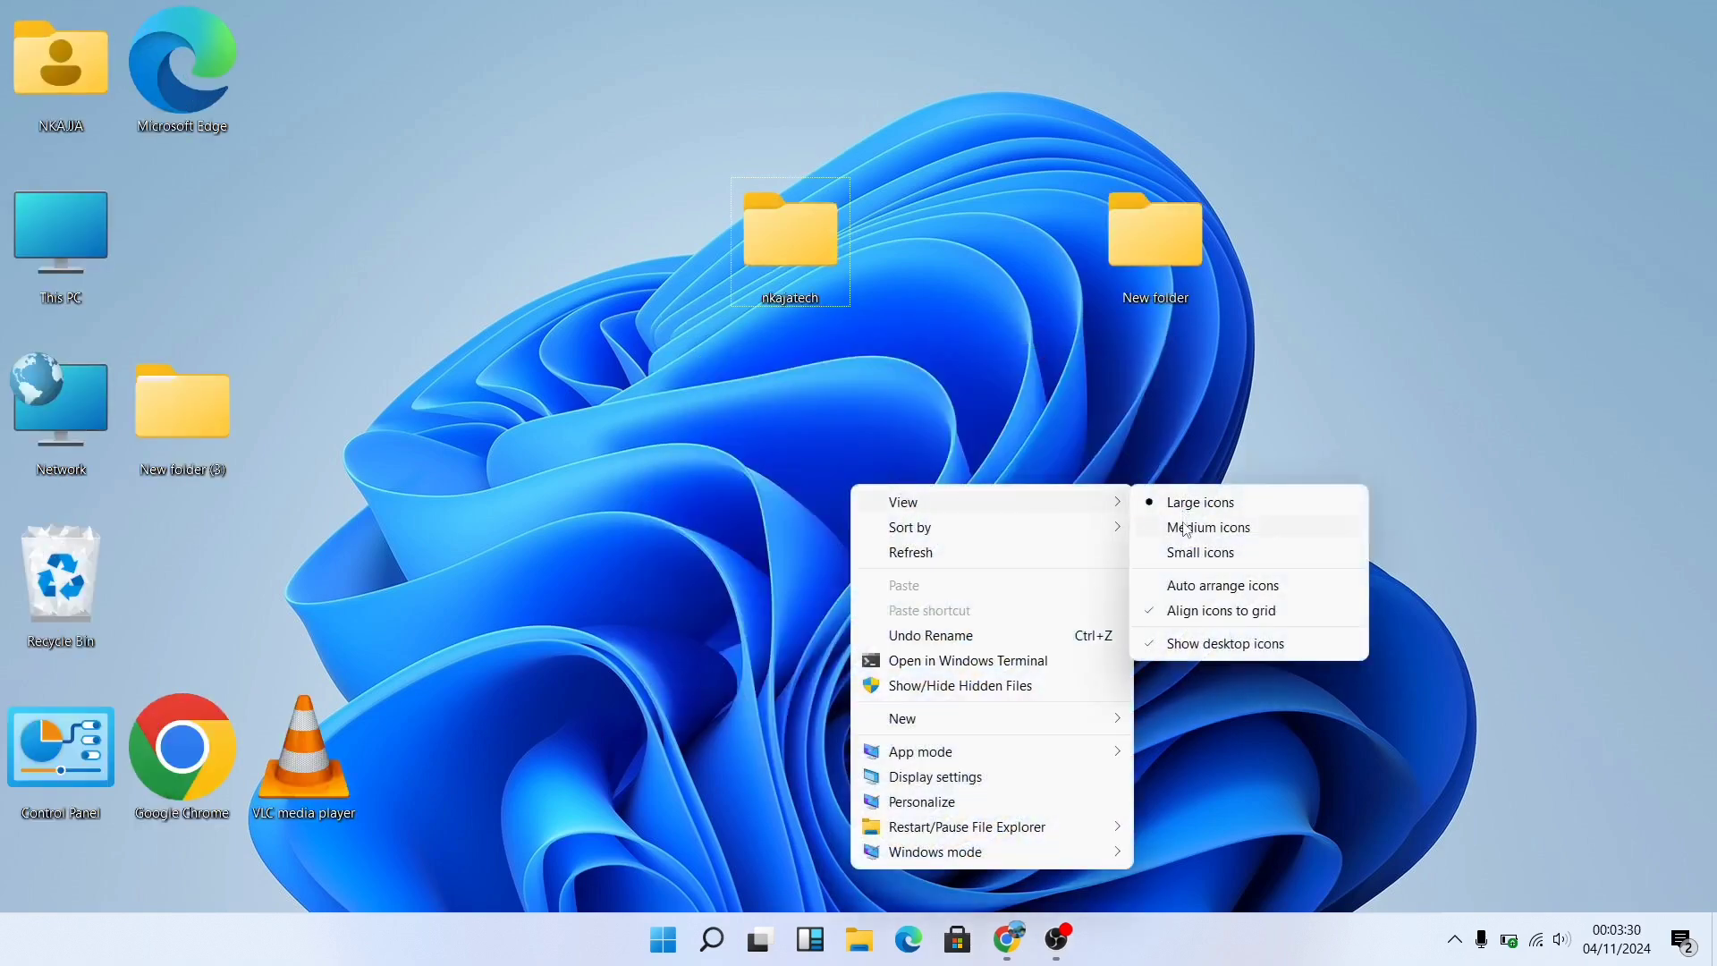
click(1186, 528)
right_click(863, 465)
mouse_move(921, 483)
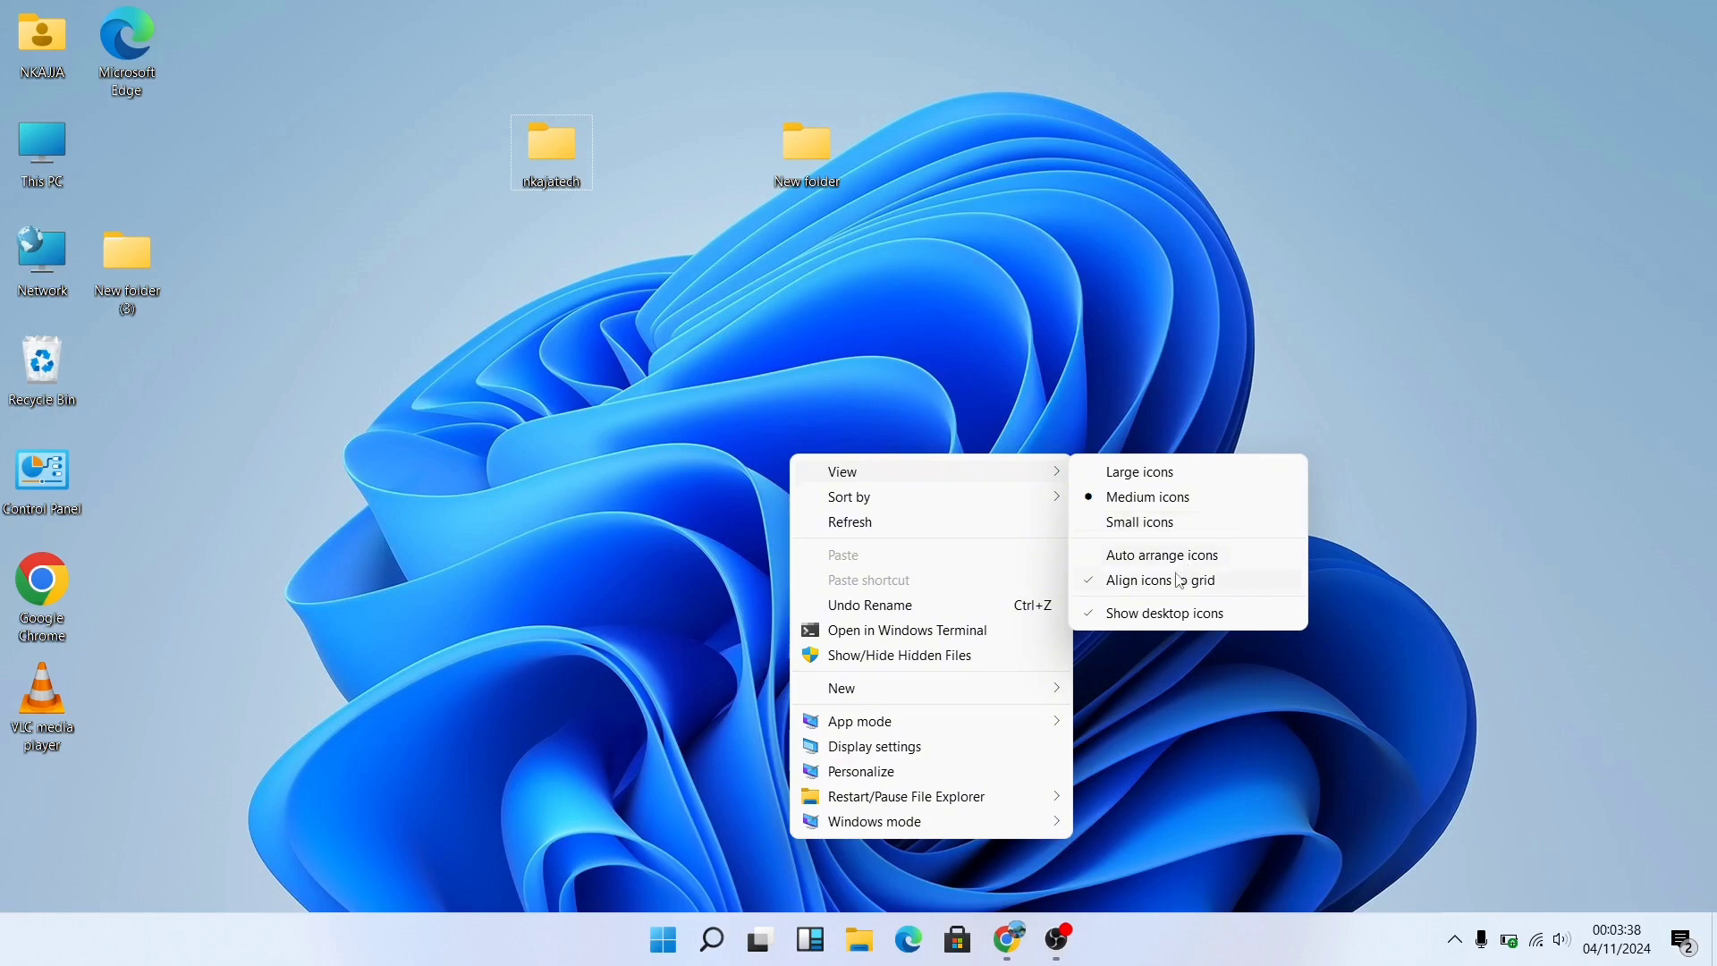
click(1239, 559)
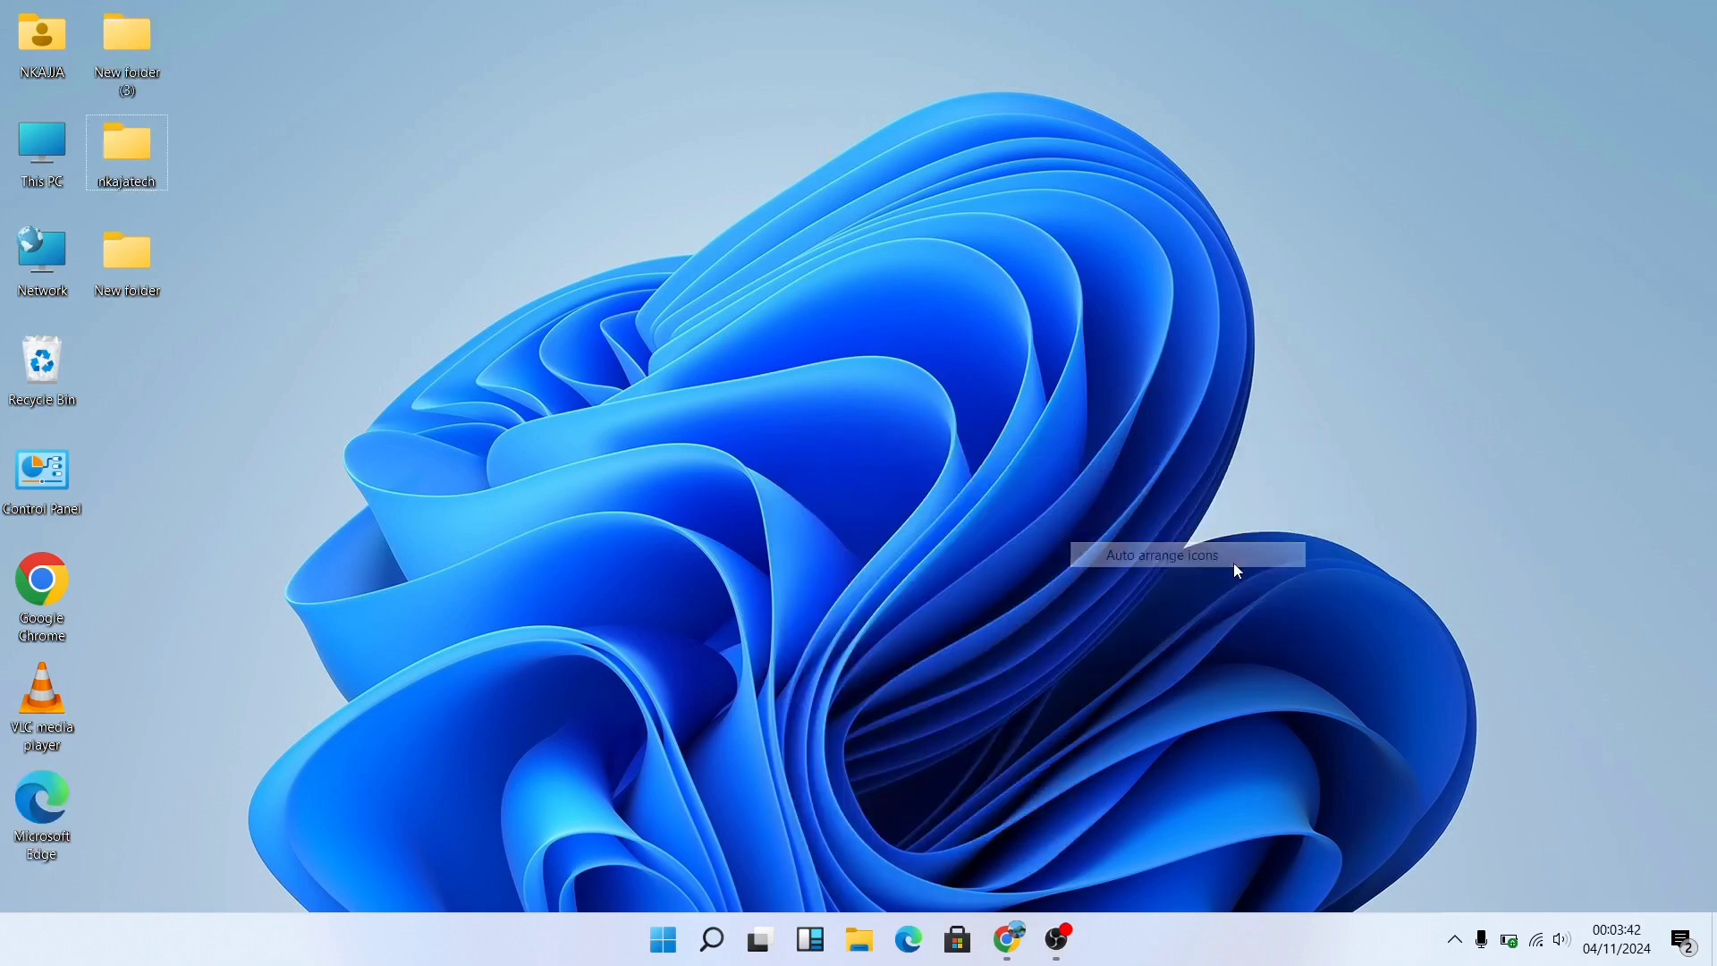
right_click(521, 328)
click(614, 394)
right_click(625, 302)
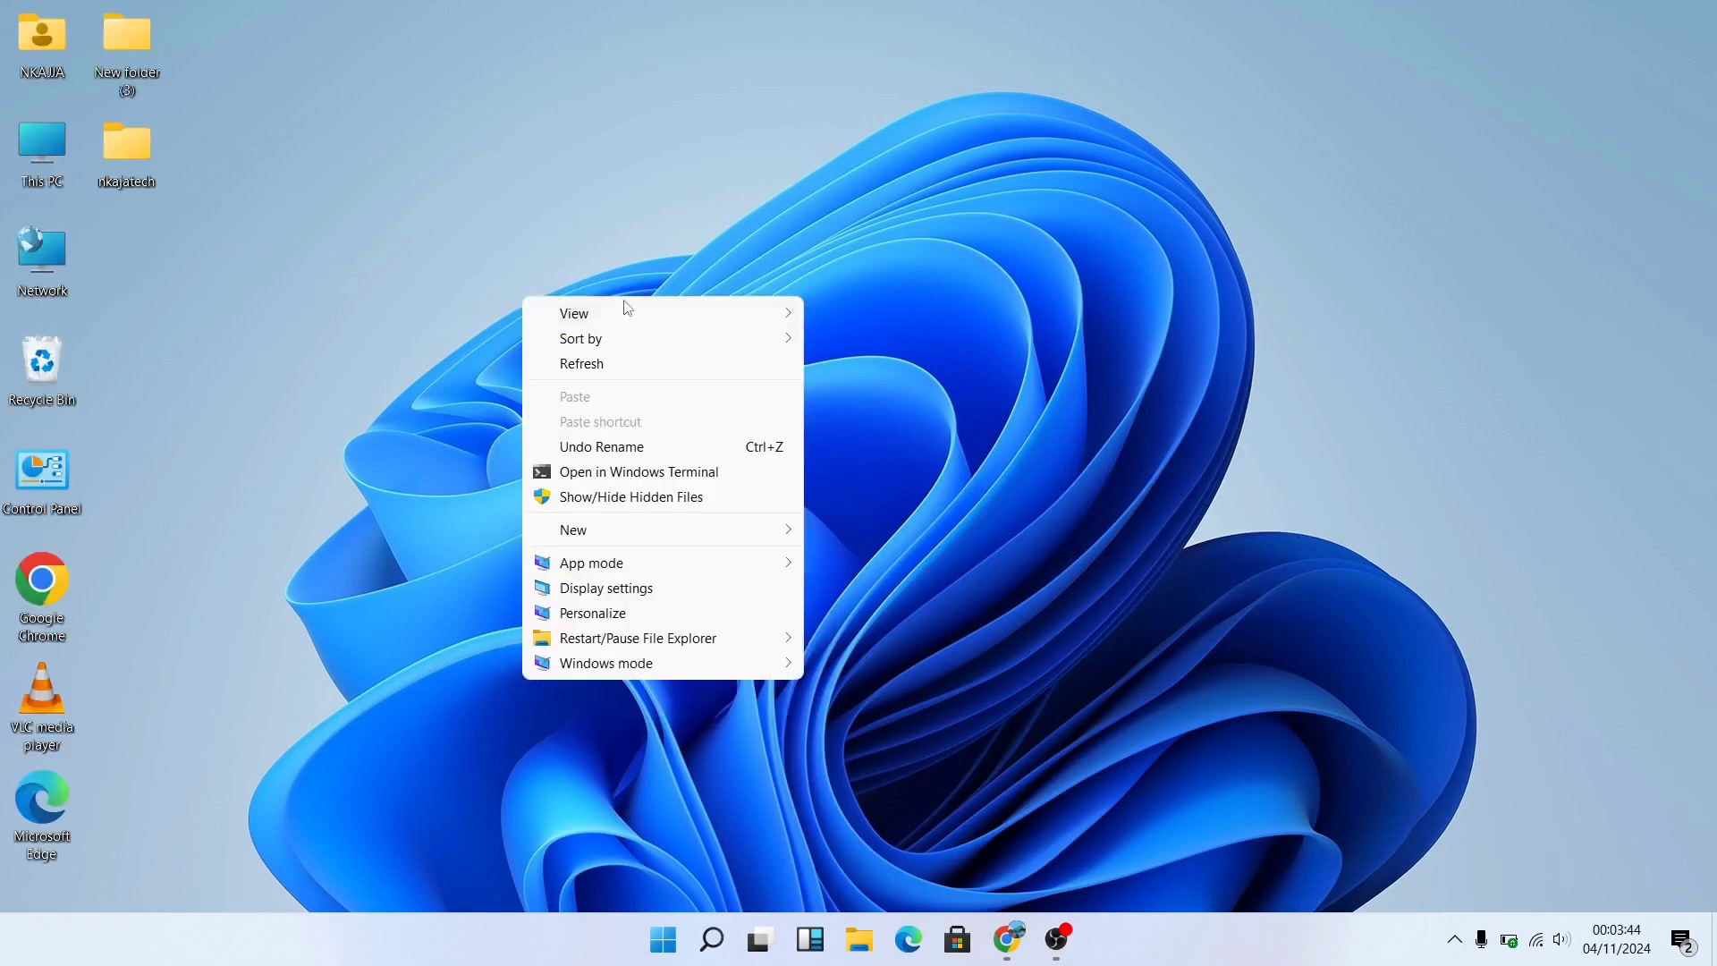
click(641, 367)
right_click(846, 255)
mouse_move(885, 296)
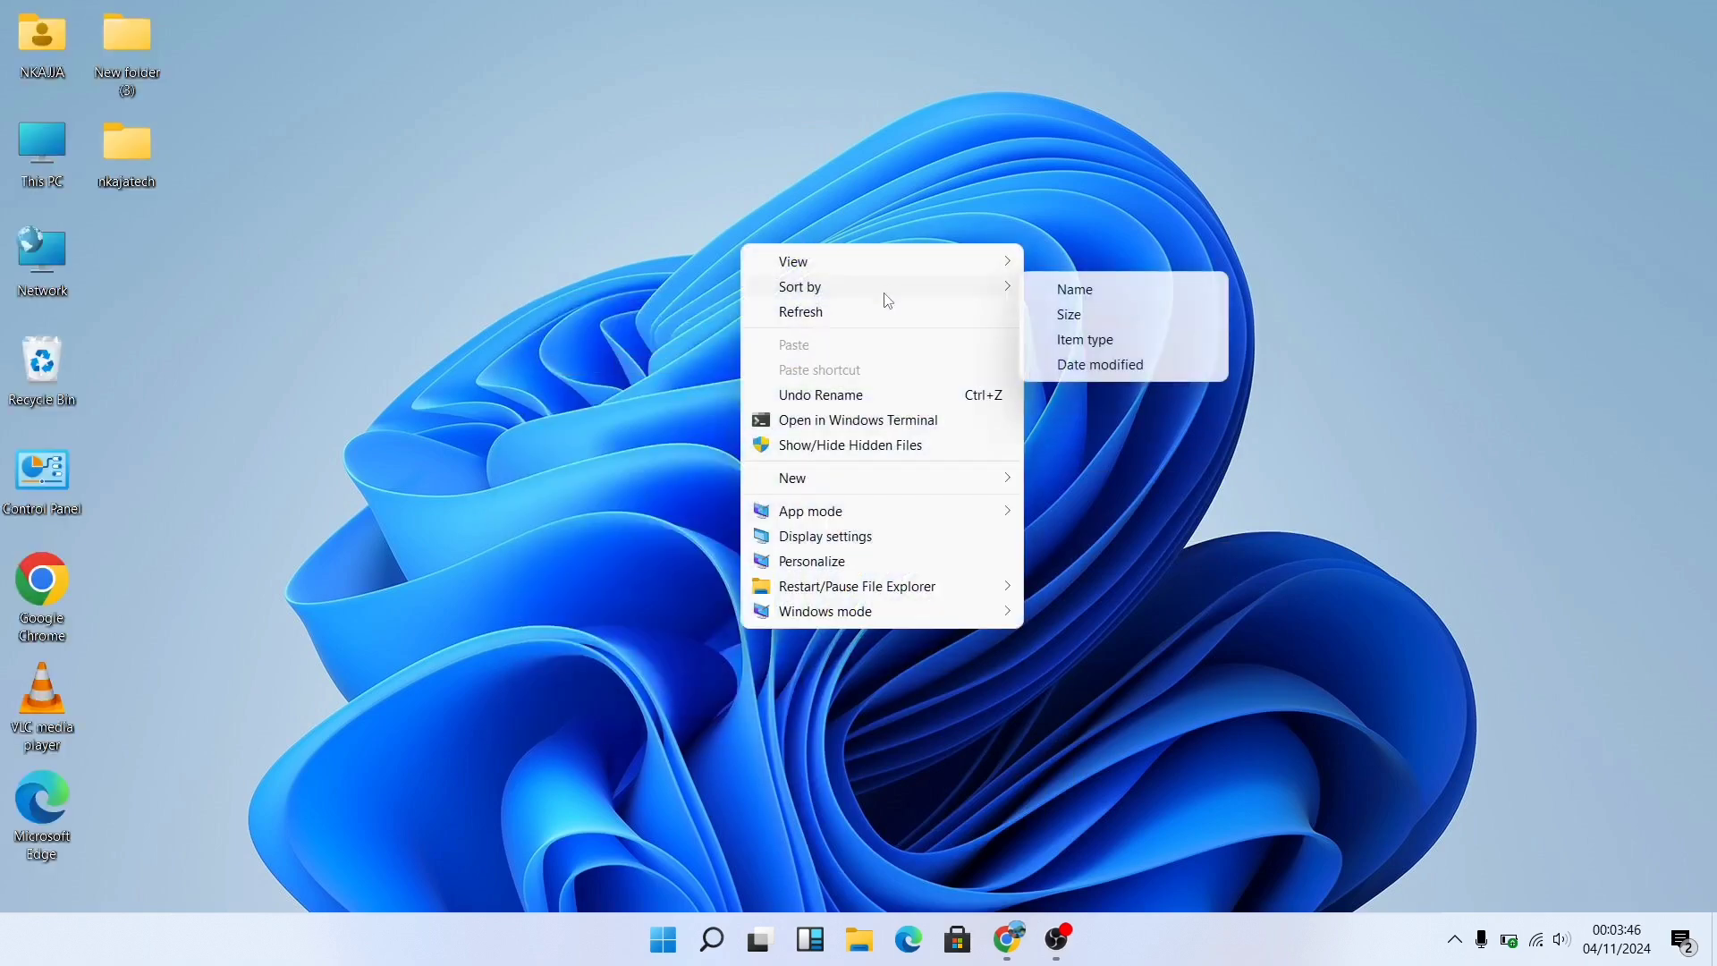
mouse_move(946, 259)
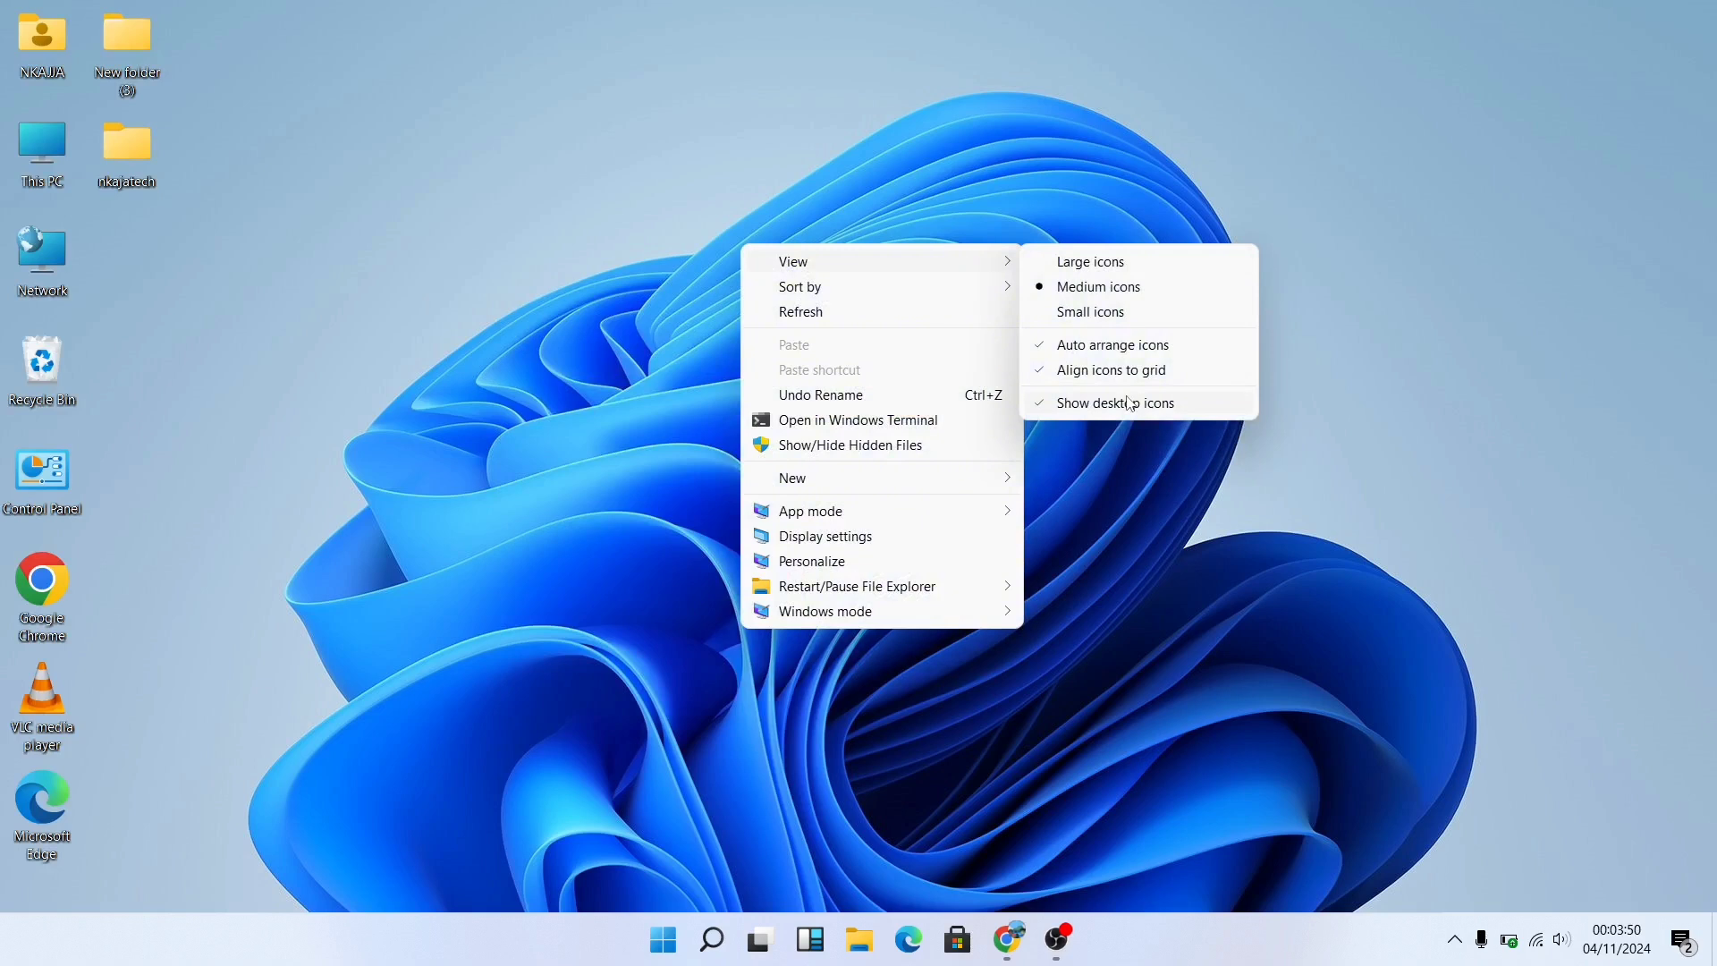
click(1080, 405)
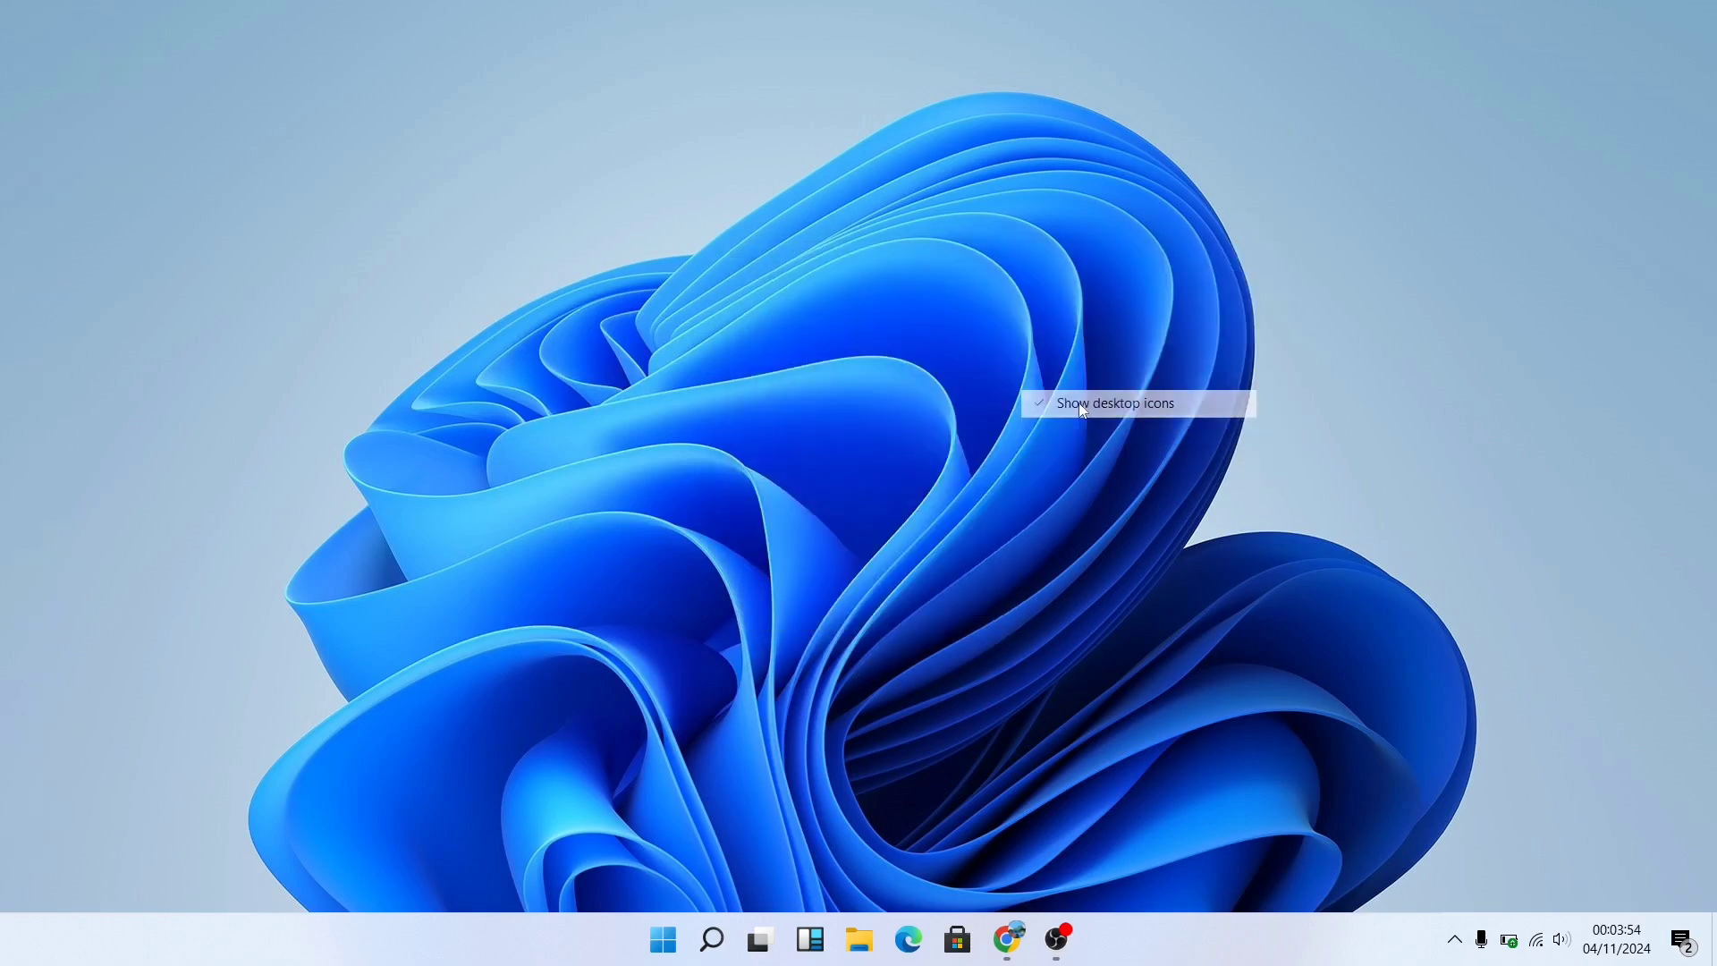
right_click(694, 305)
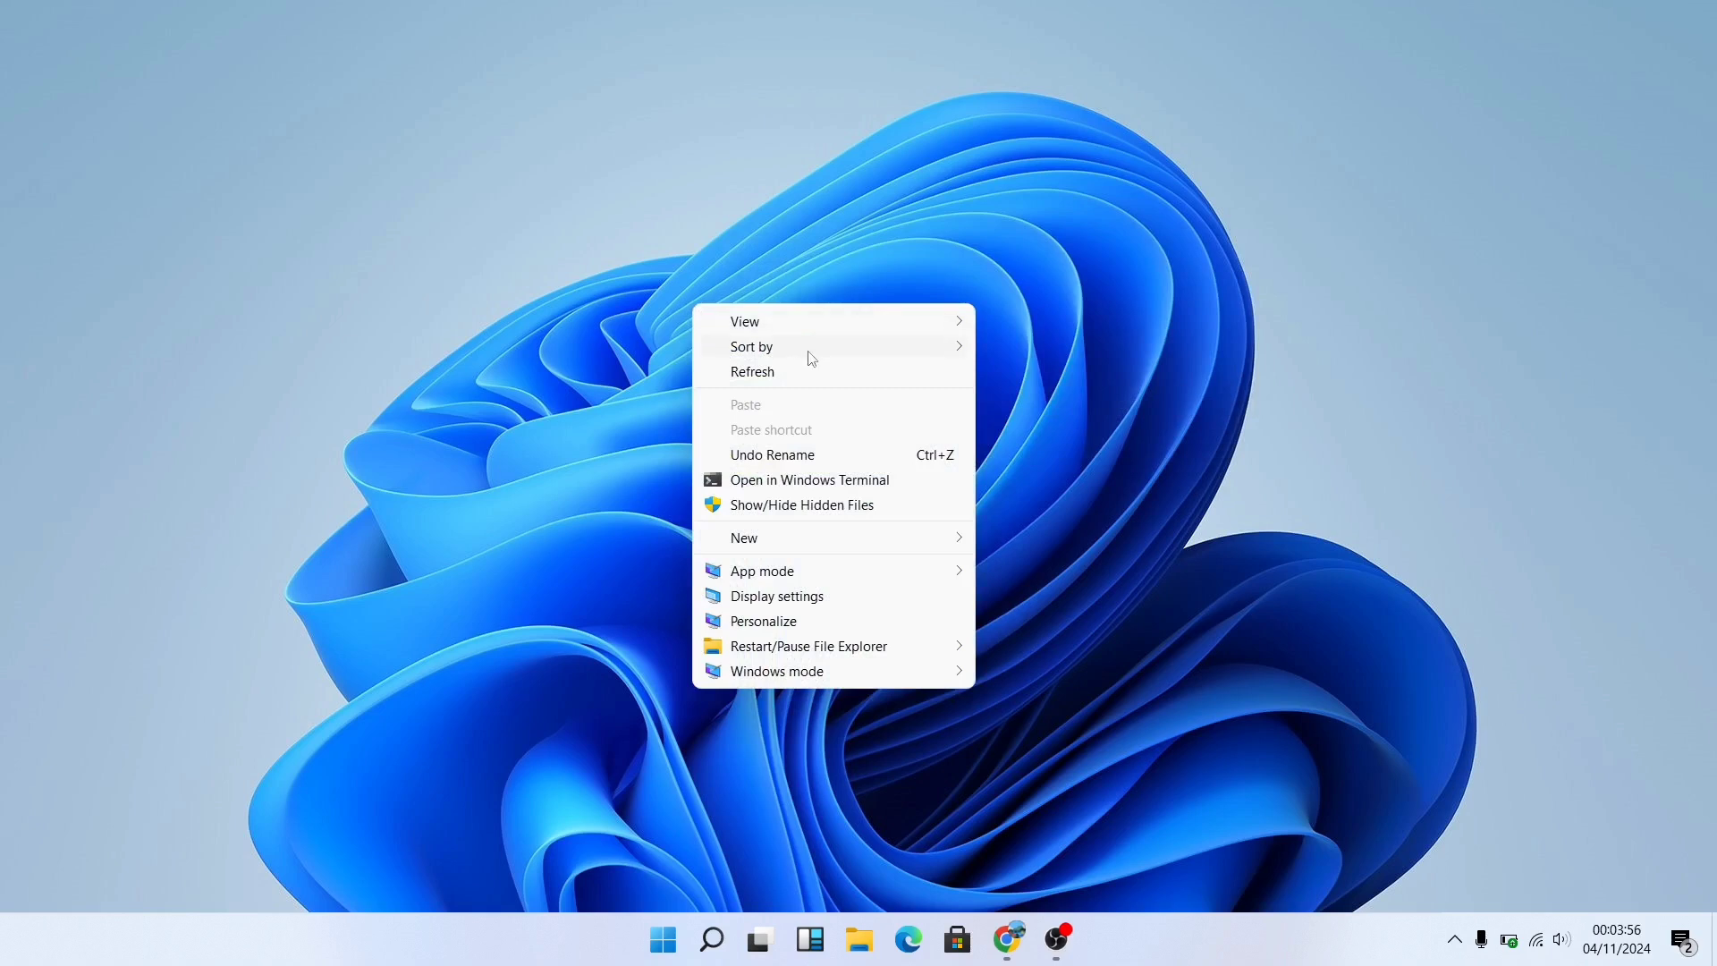
mouse_move(829, 332)
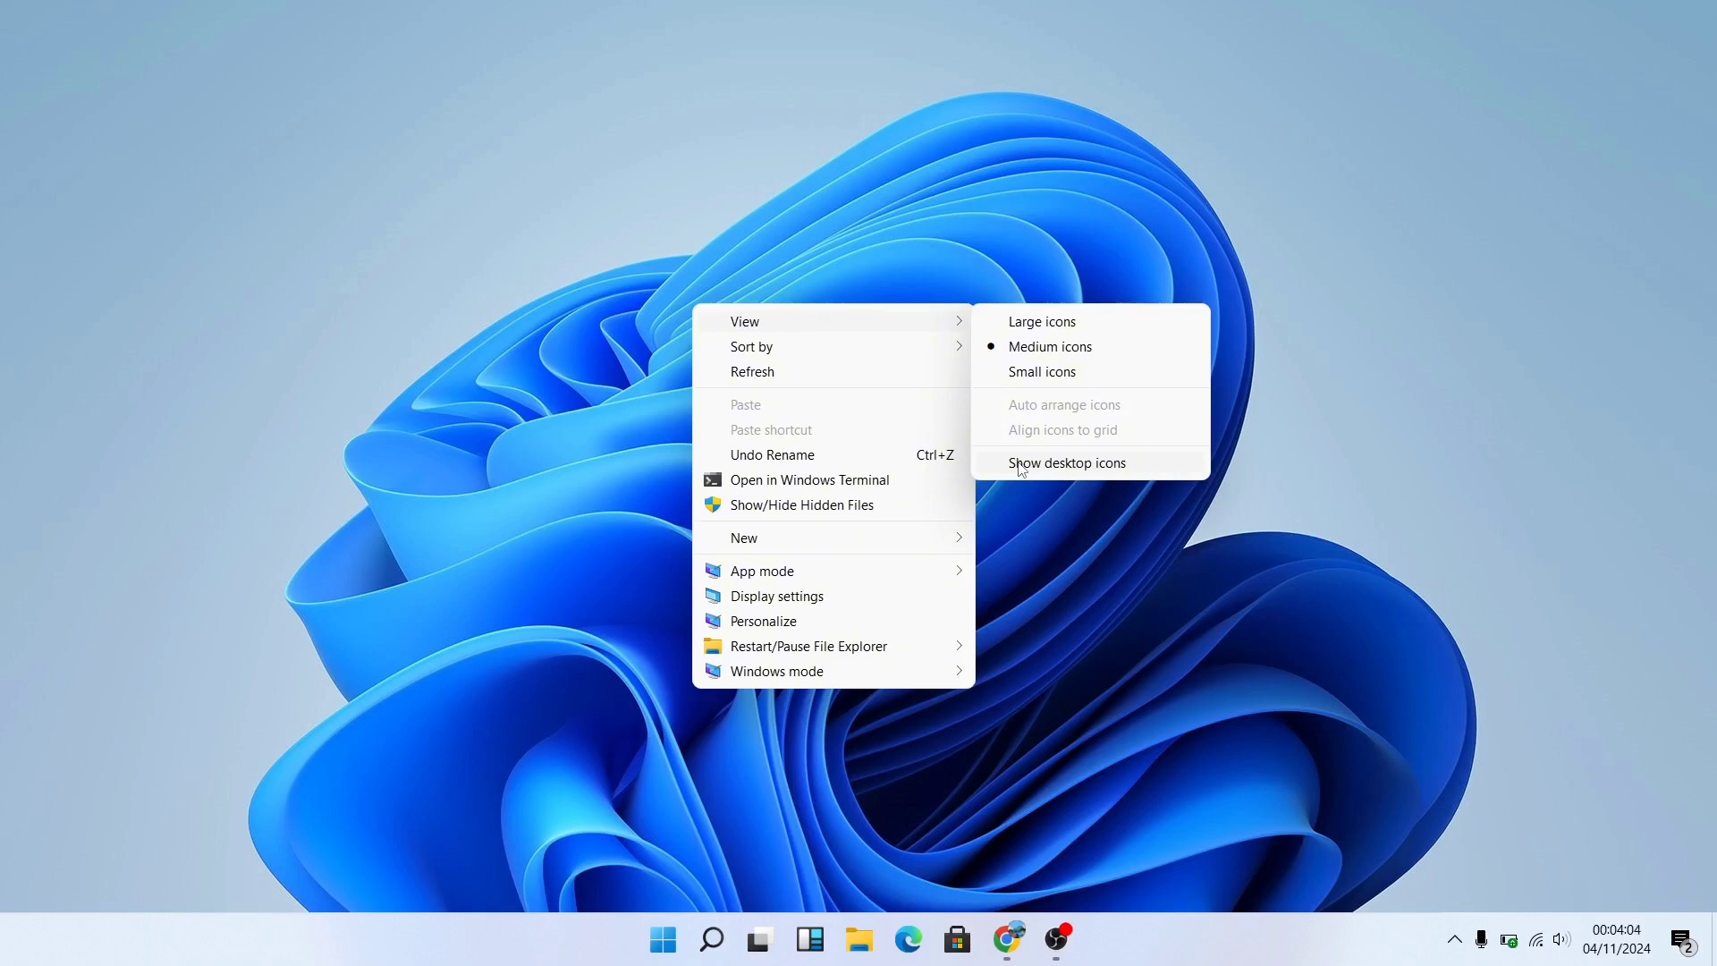
click(1022, 463)
right_click(874, 322)
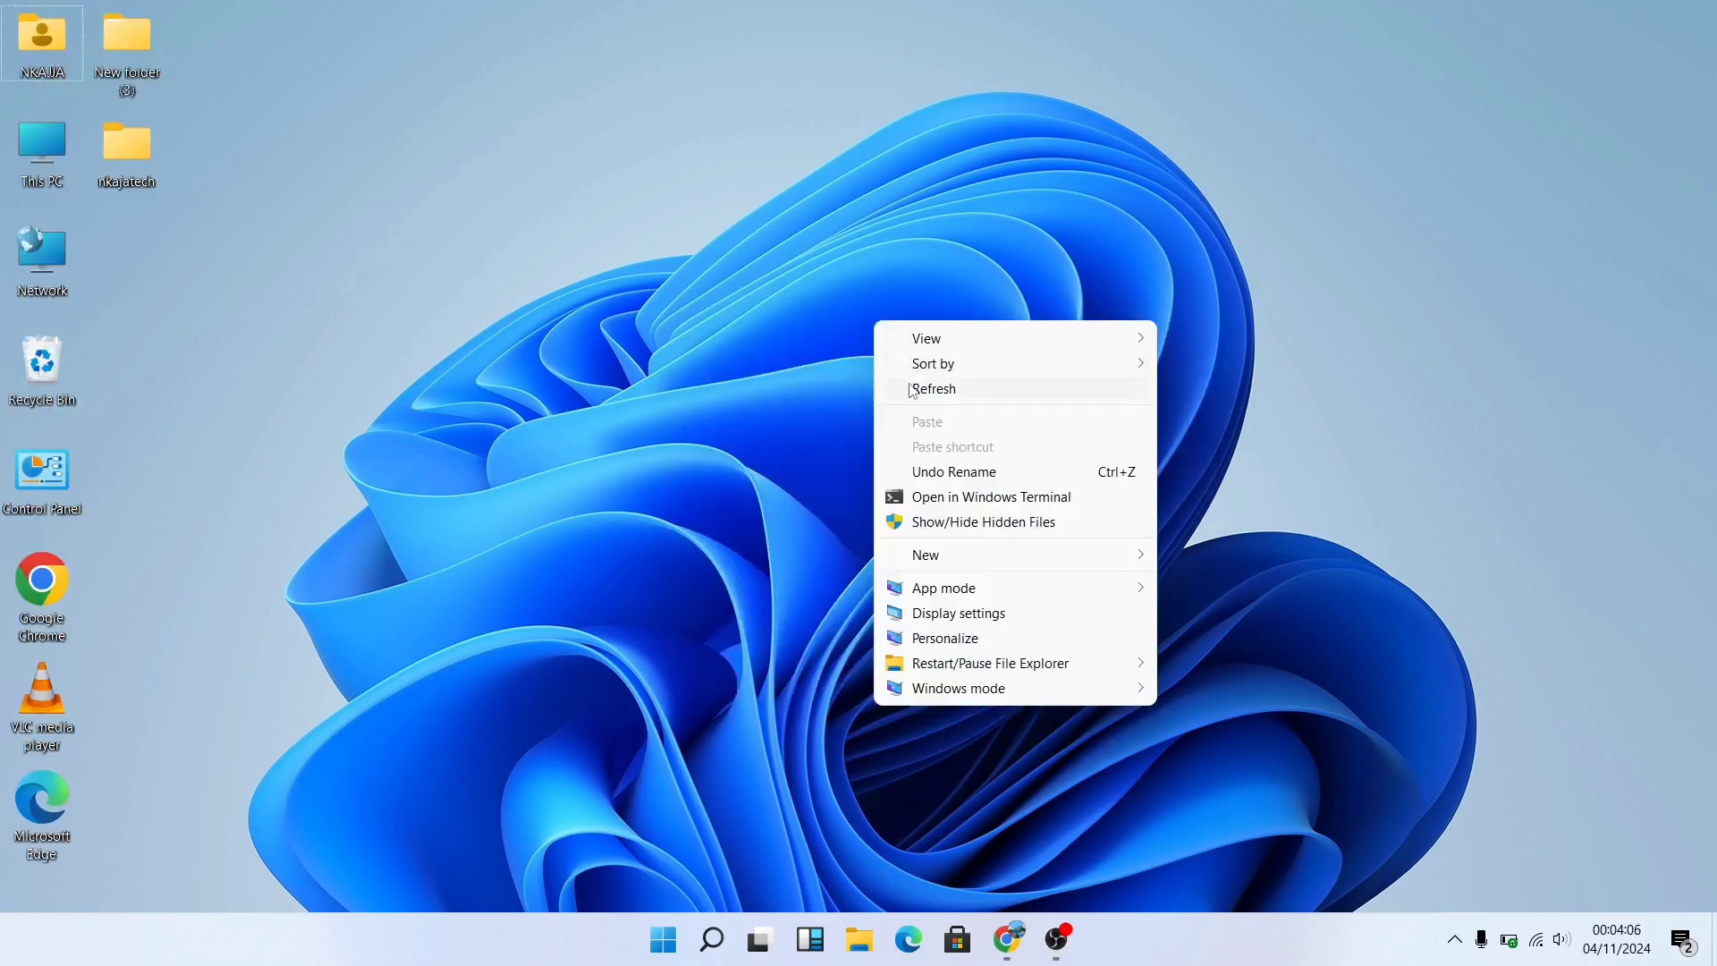
click(912, 391)
right_click(818, 259)
click(883, 330)
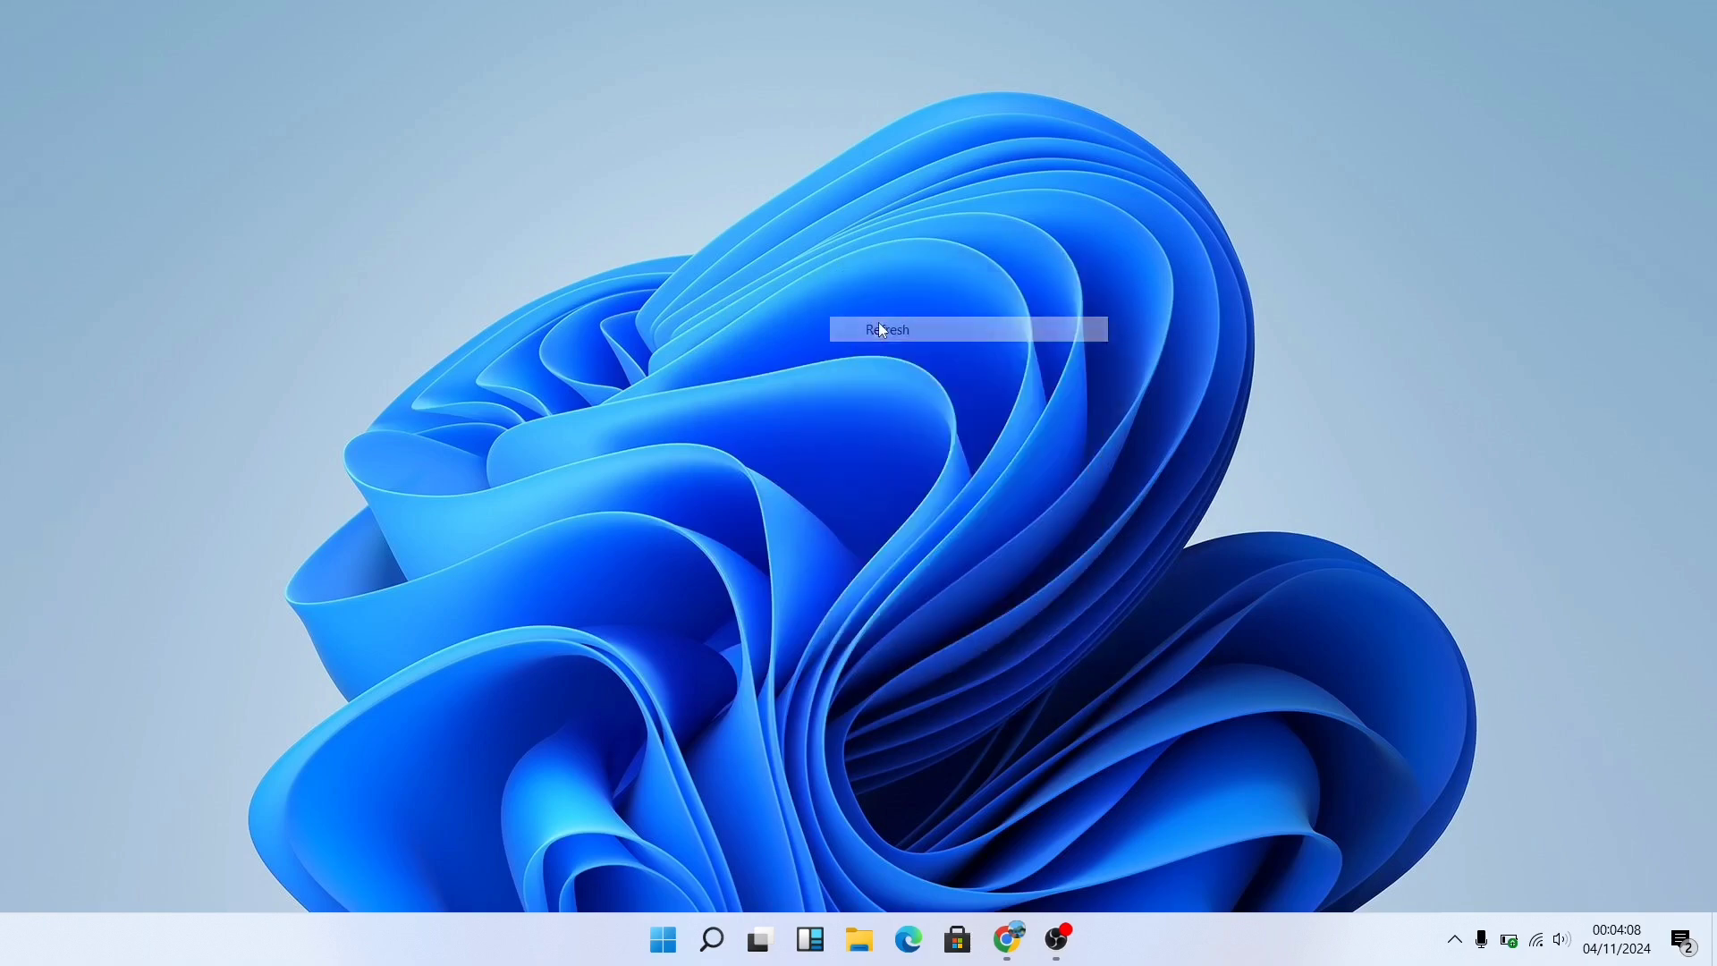
right_click(864, 279)
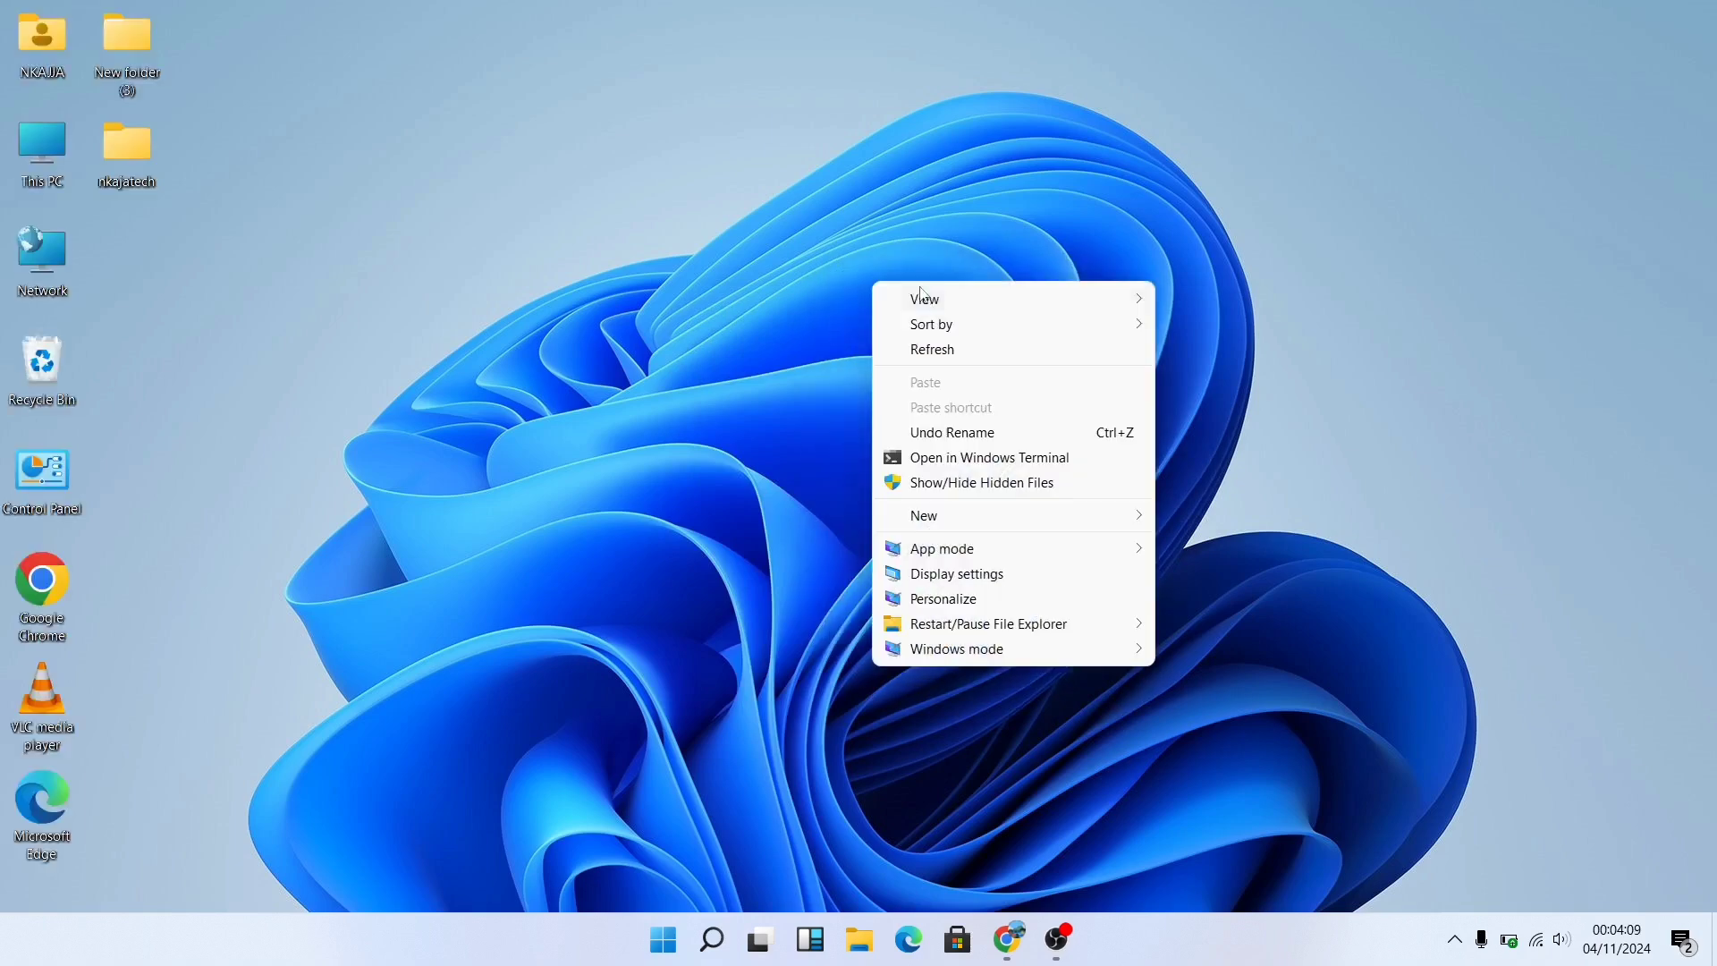
- Refresh the desktop and switch the app mode to the dark theme
click(935, 347)
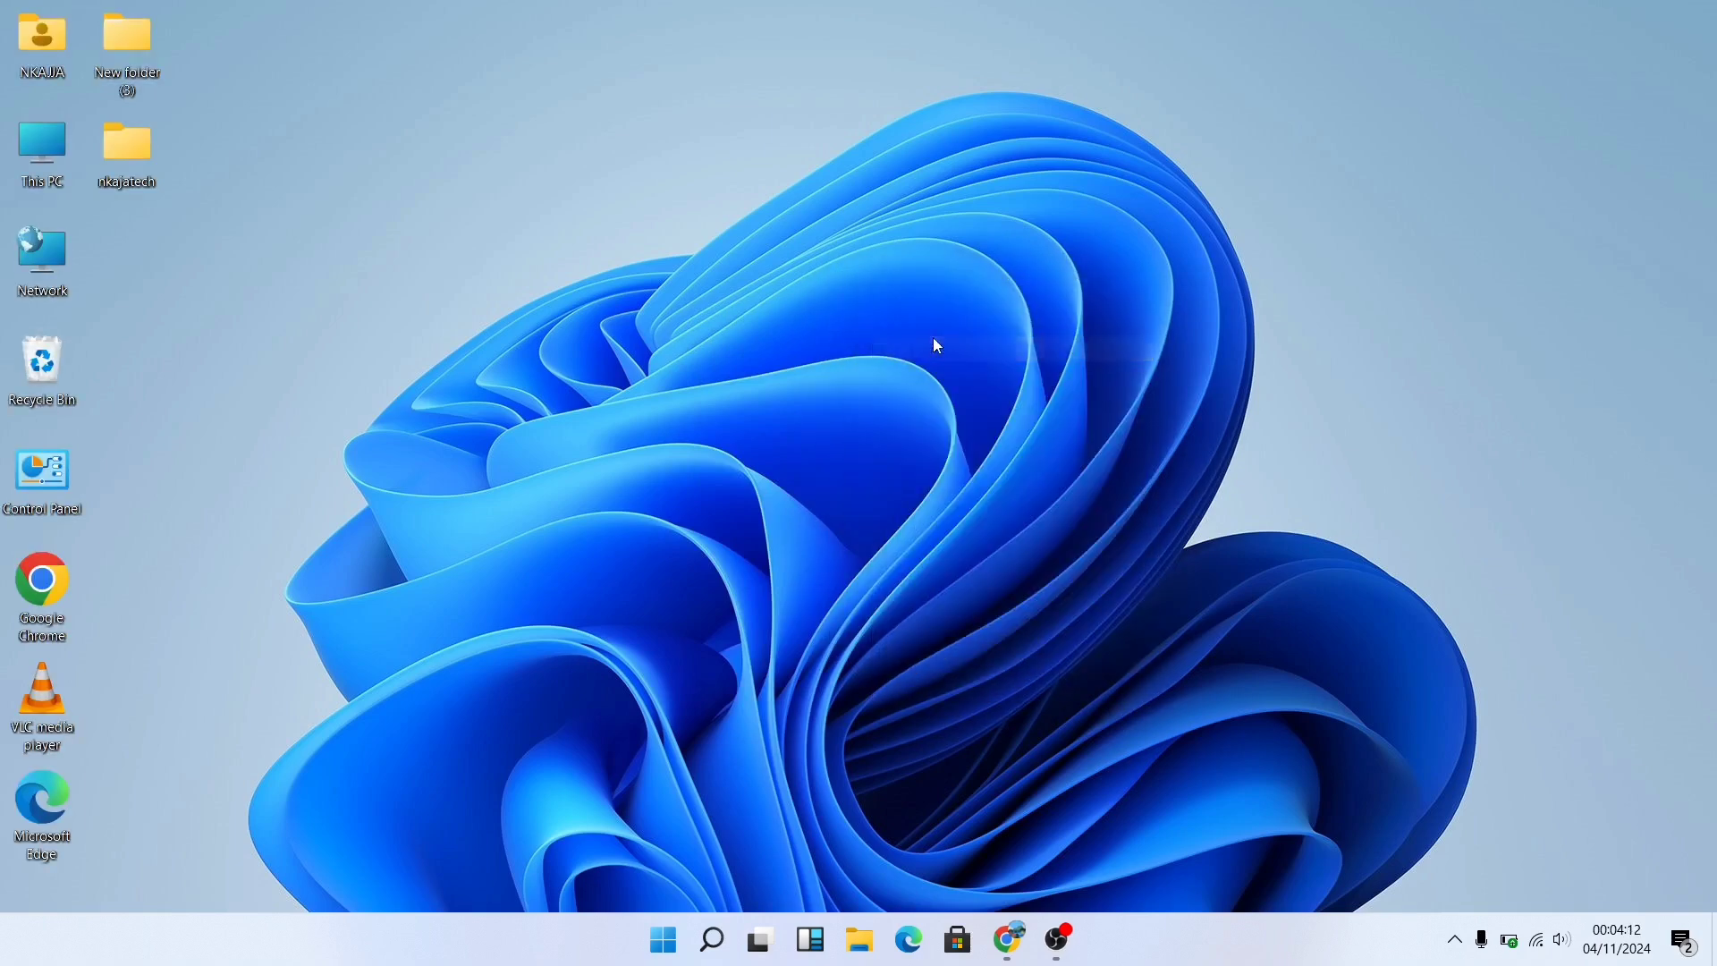
right_click(932, 337)
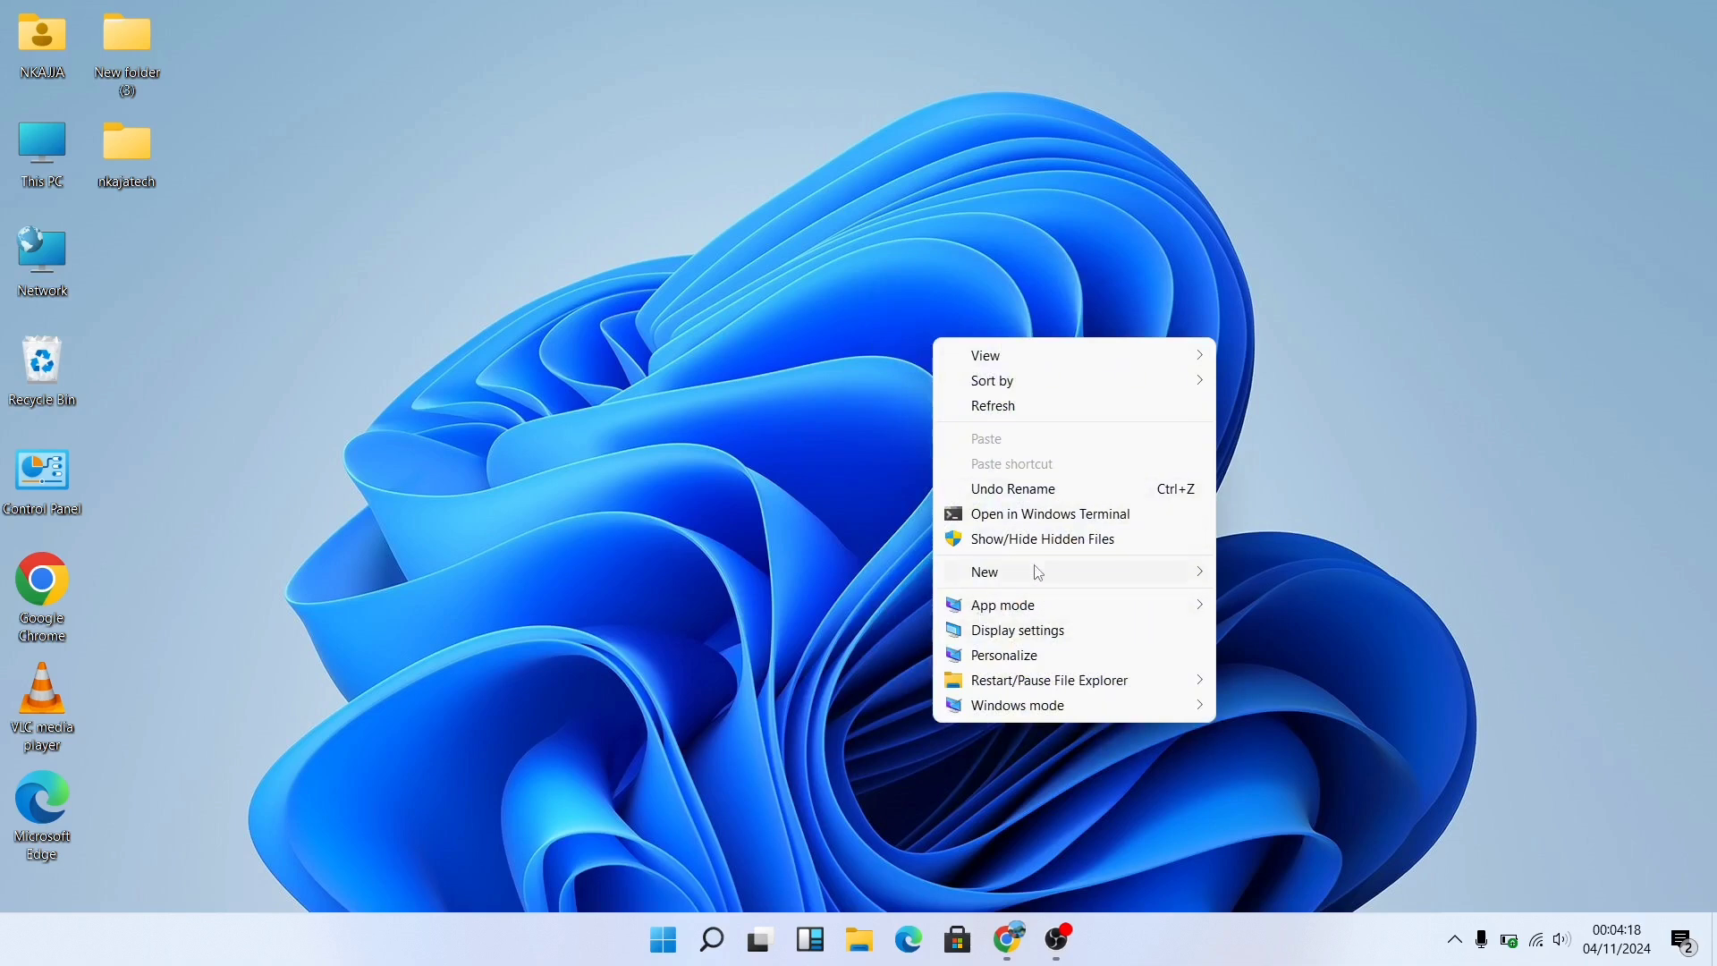
mouse_move(1050, 562)
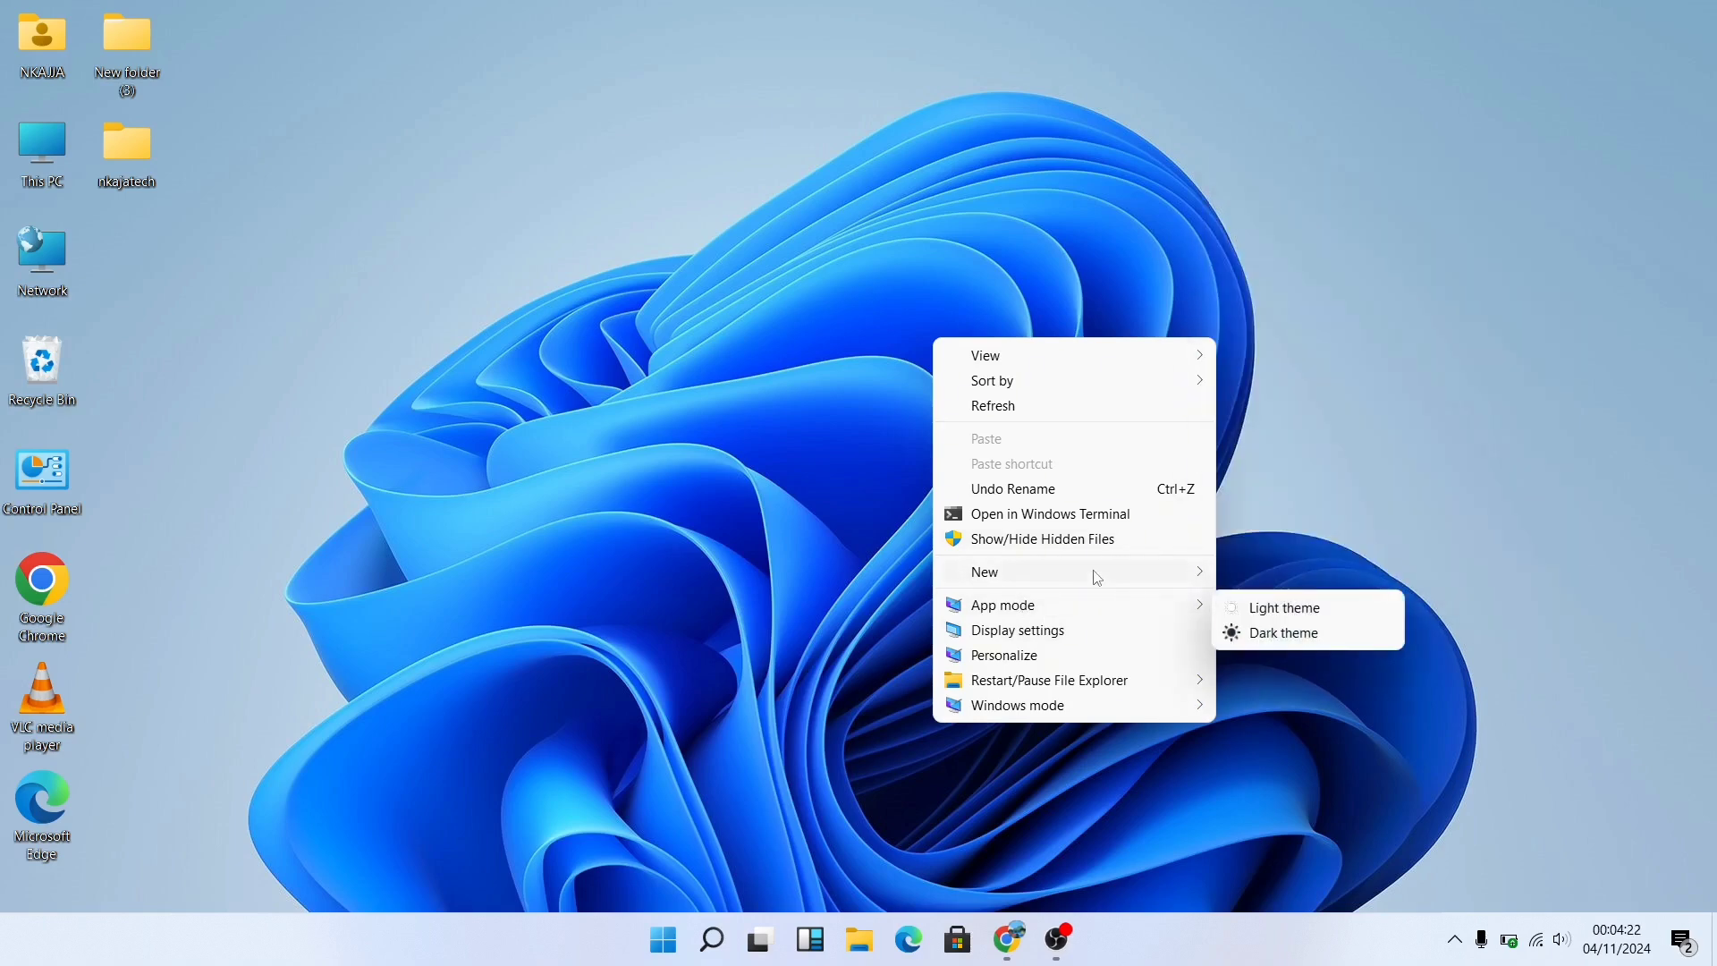
mouse_move(1150, 581)
mouse_move(1076, 607)
click(1277, 636)
- Switch the app mode back to the light theme and reopen the desktop menu
right_click(1069, 424)
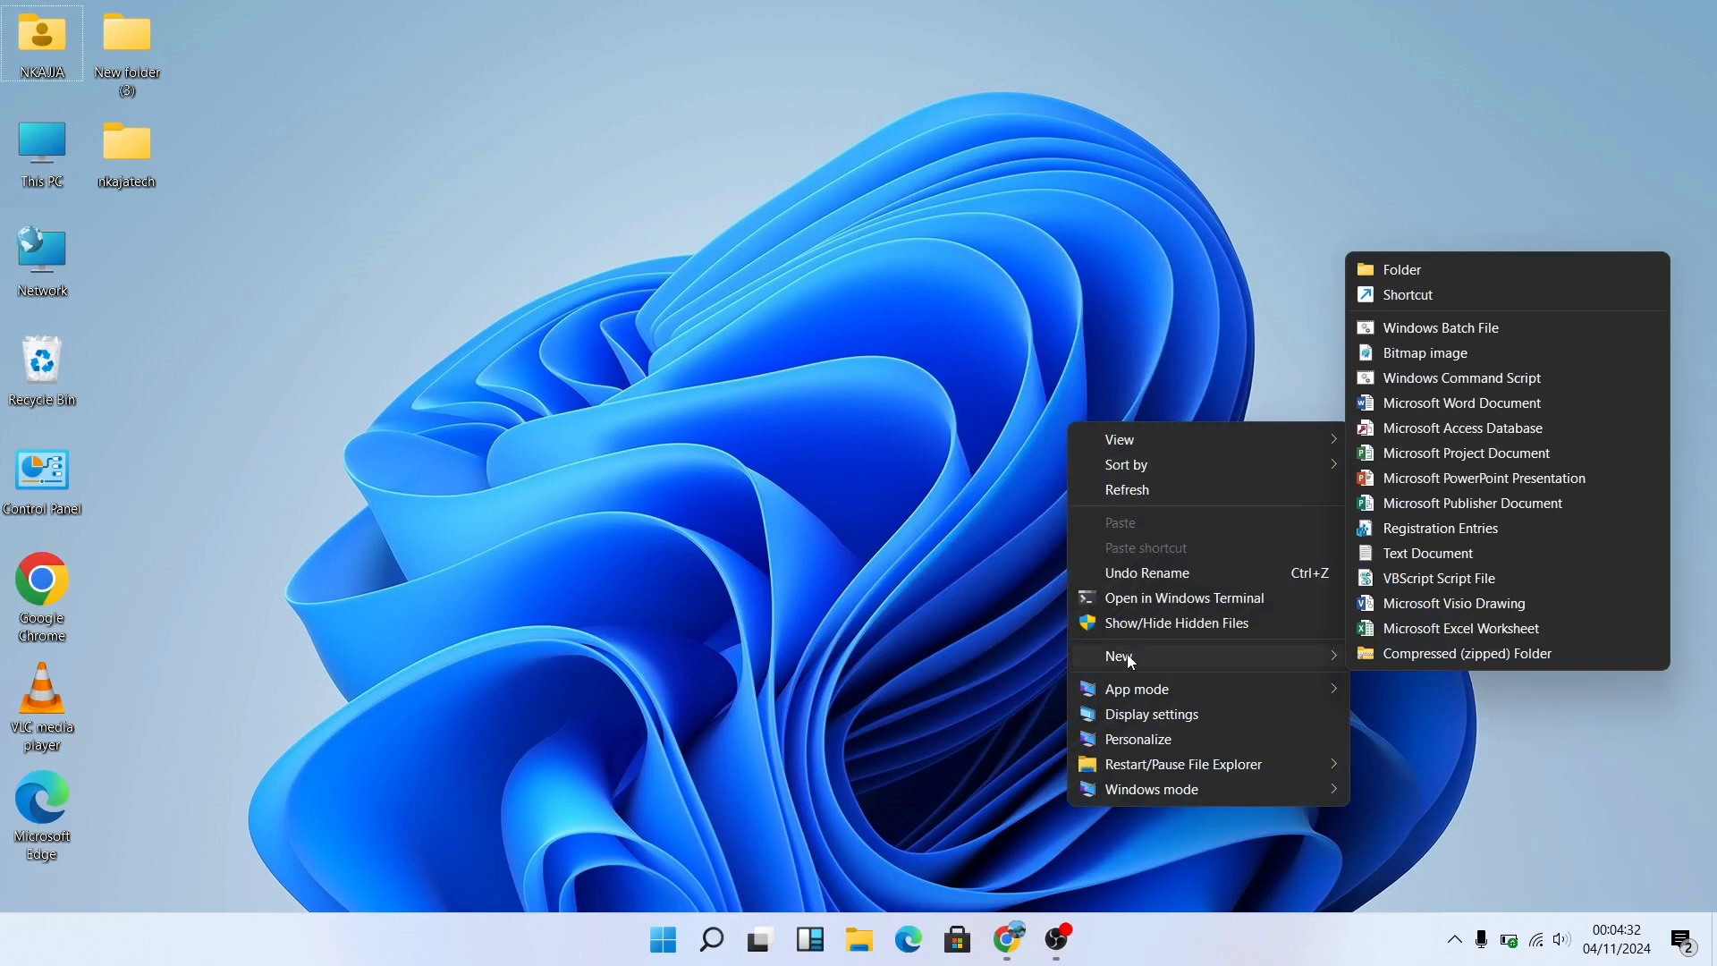
mouse_move(1132, 682)
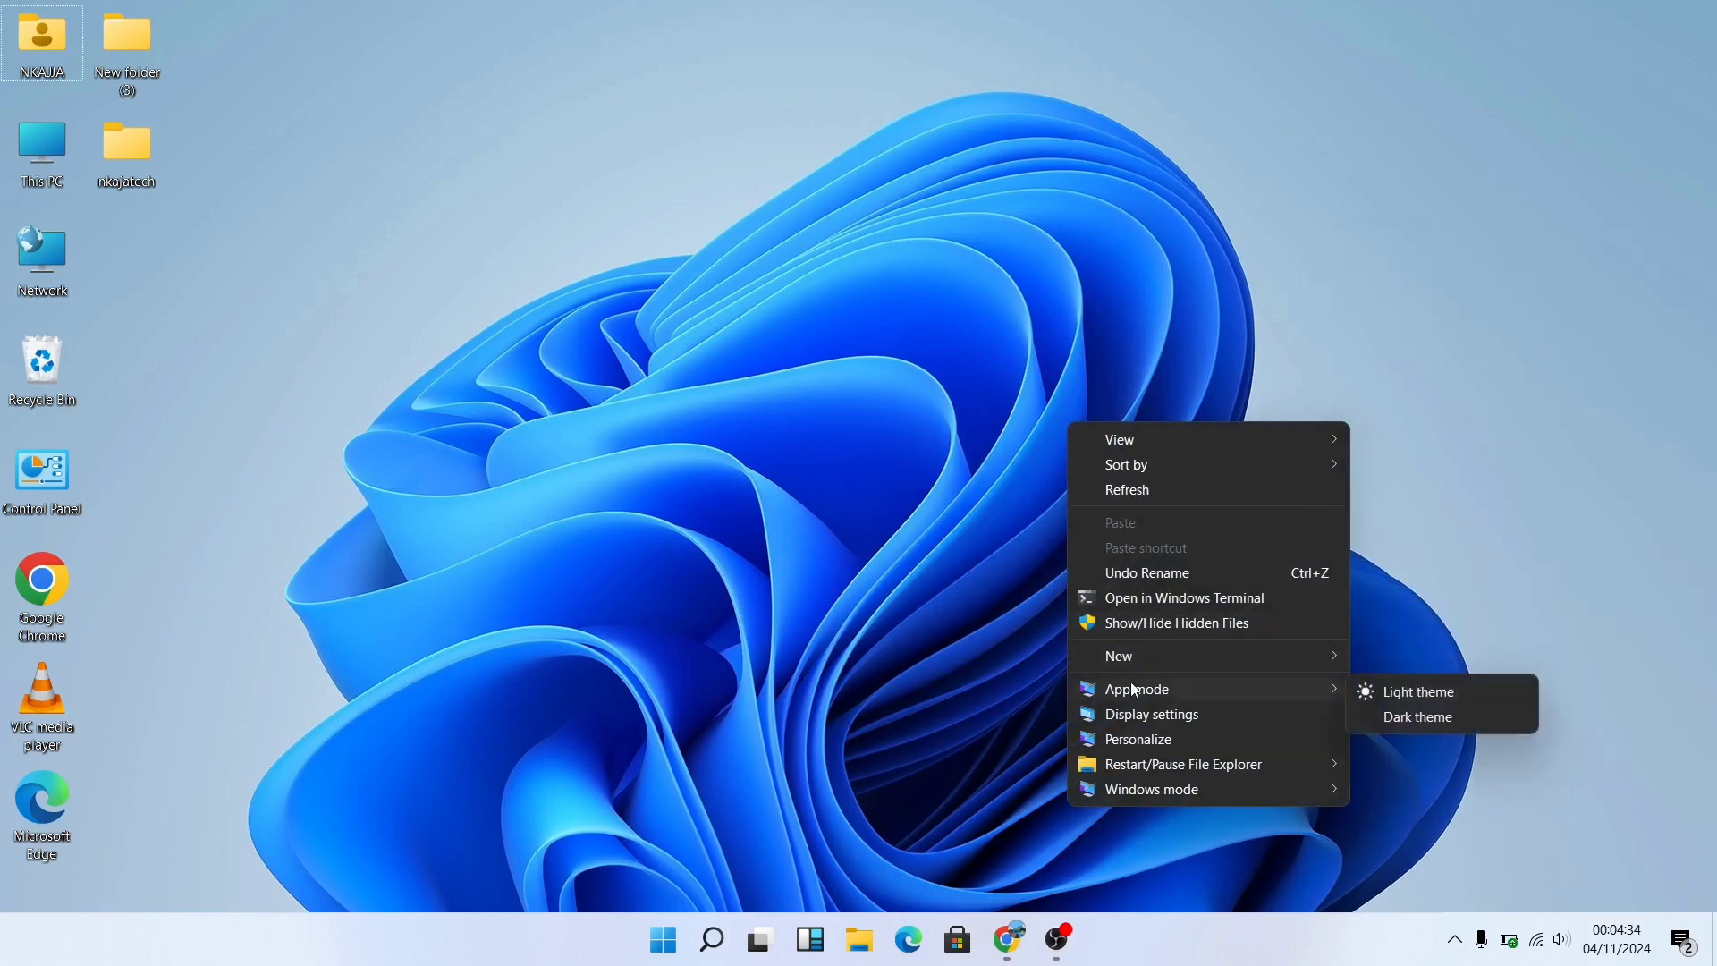
click(1390, 703)
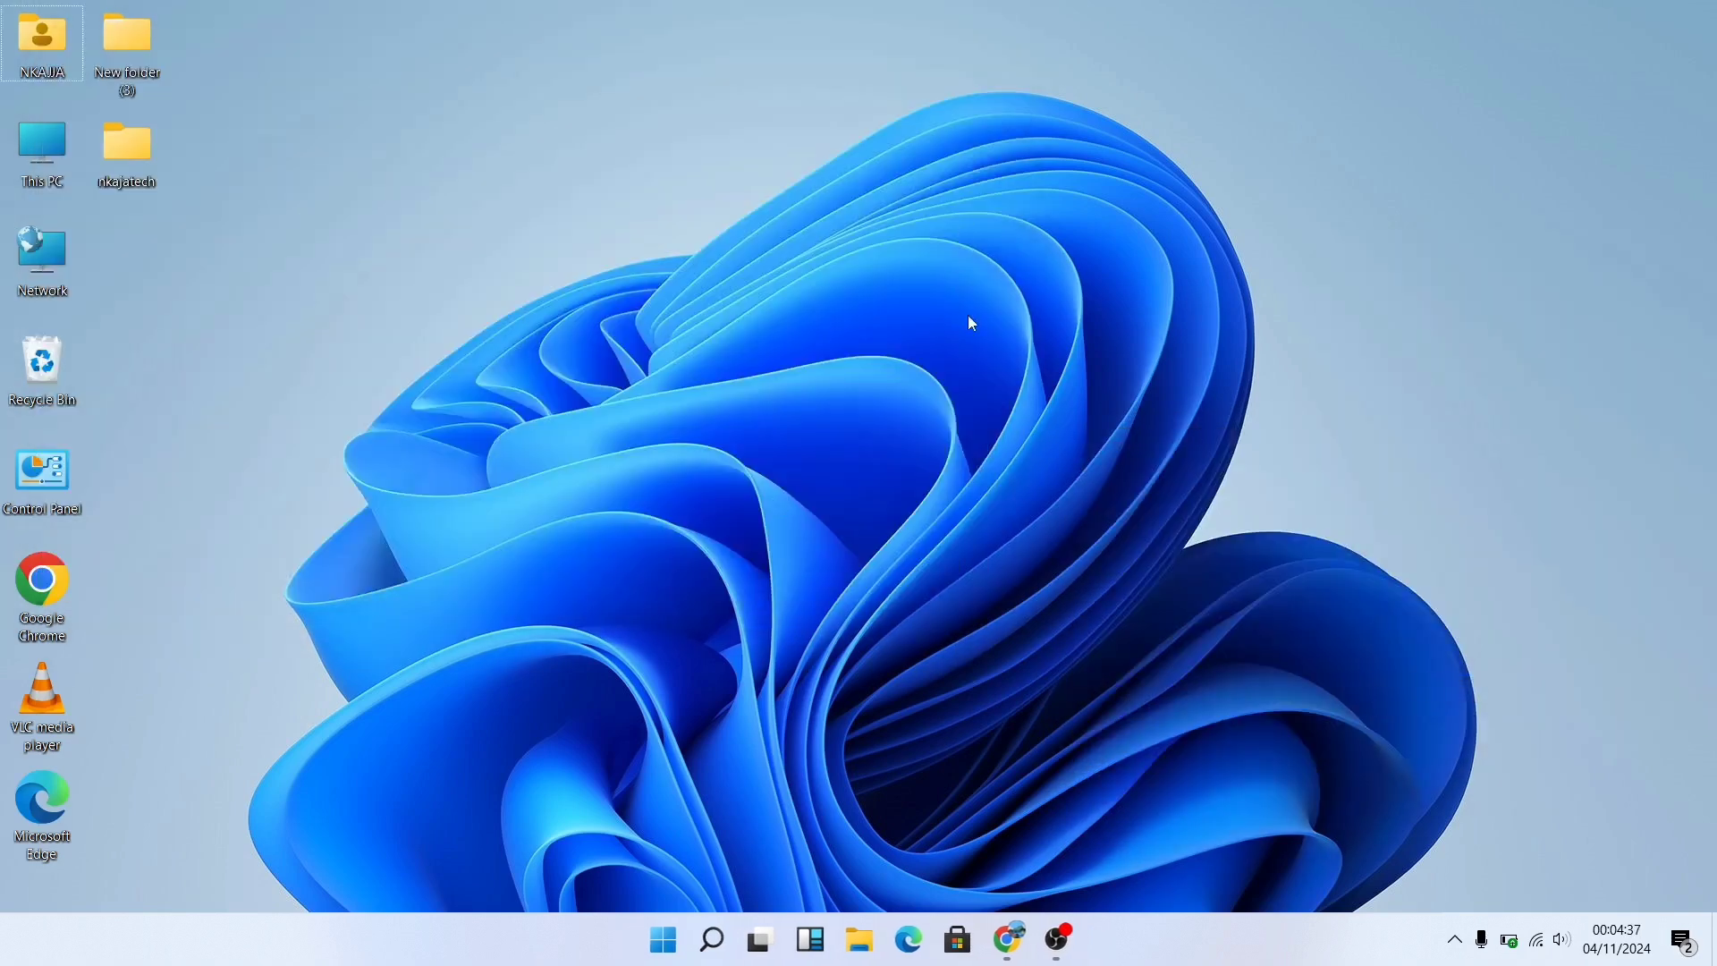
right_click(984, 335)
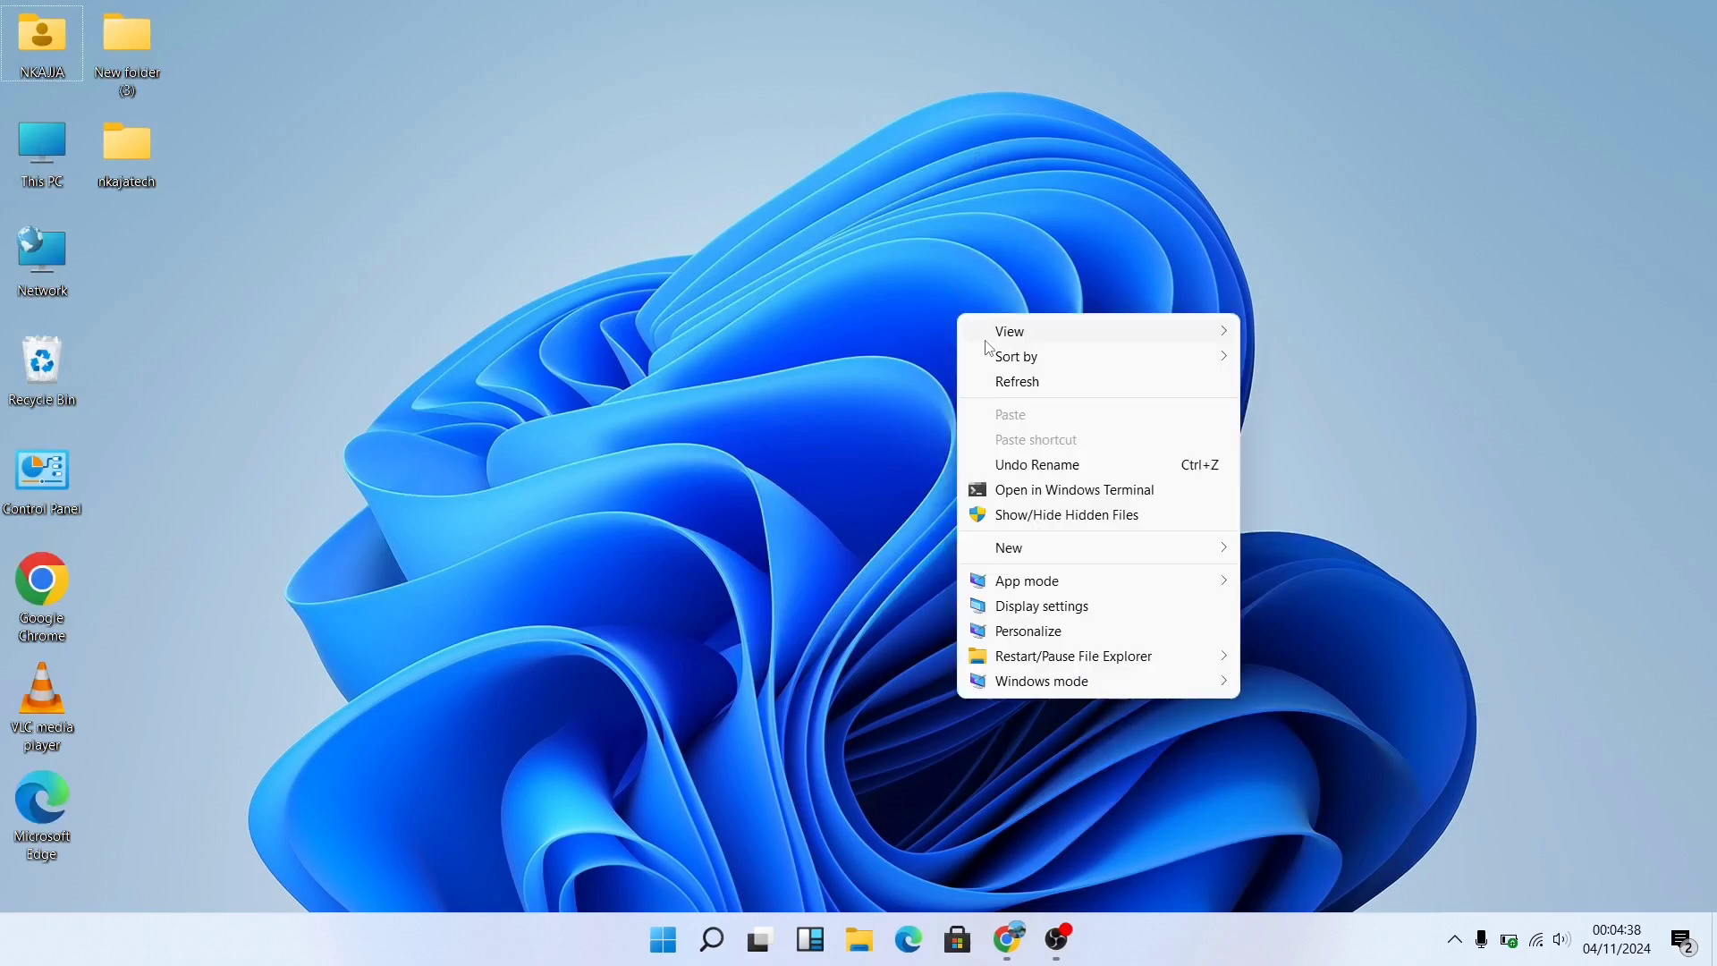
mouse_move(1067, 365)
mouse_move(1103, 552)
click(1096, 607)
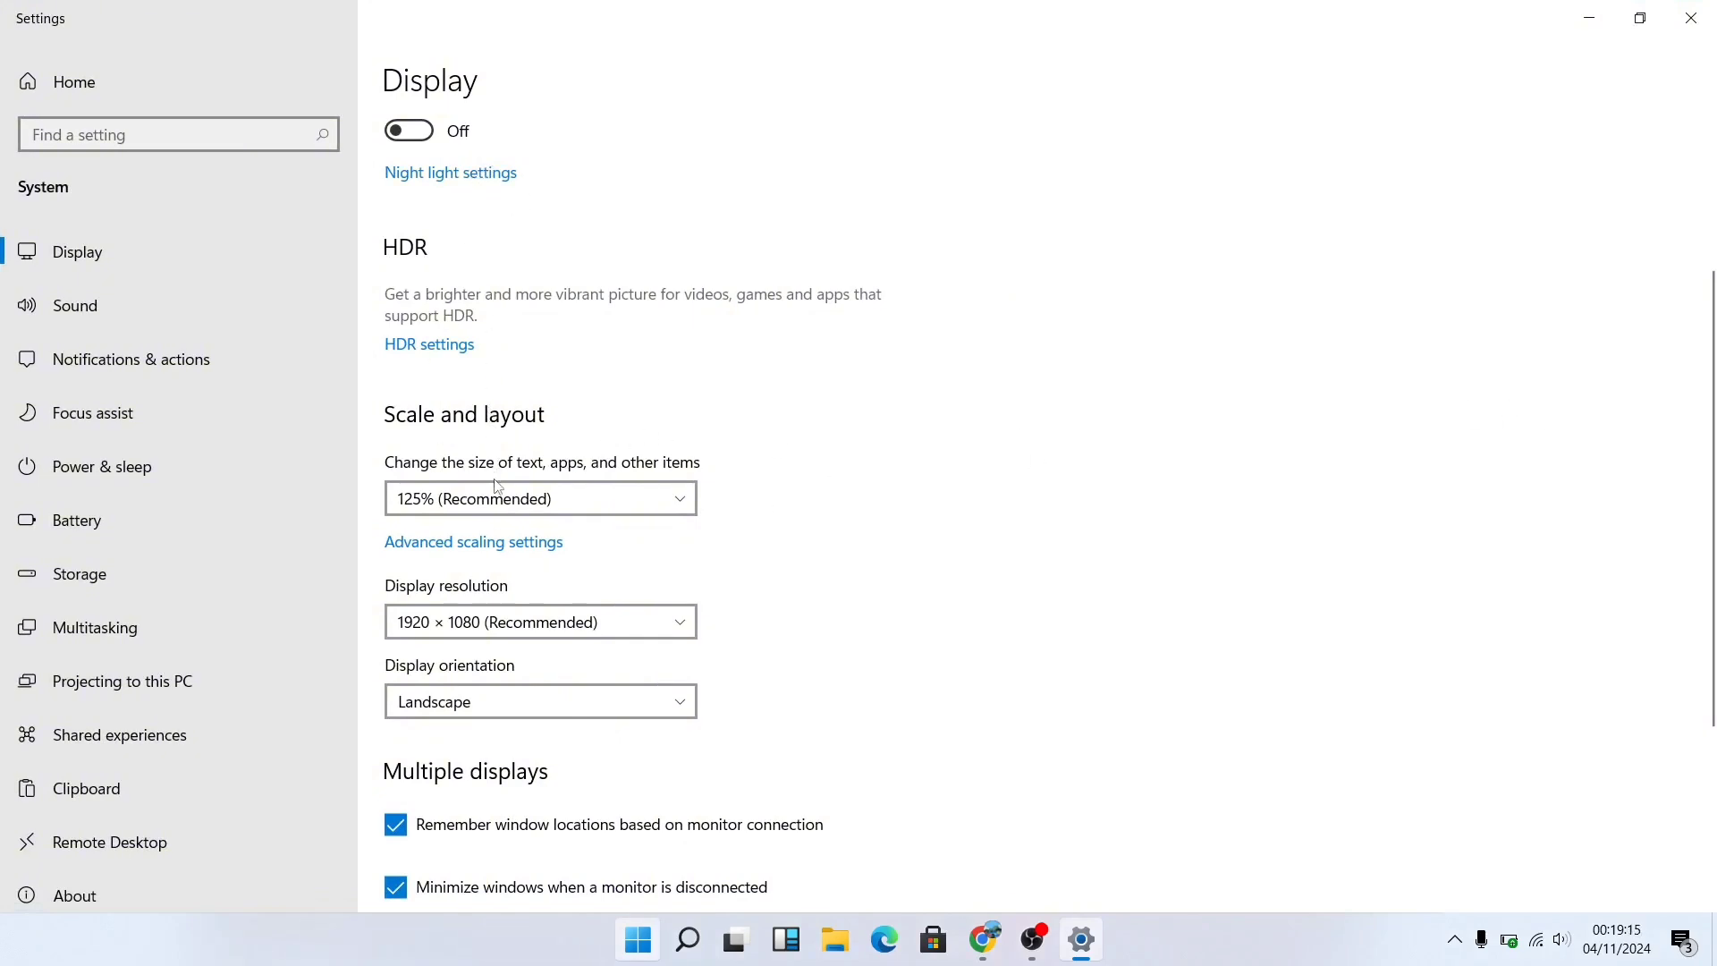
click(515, 506)
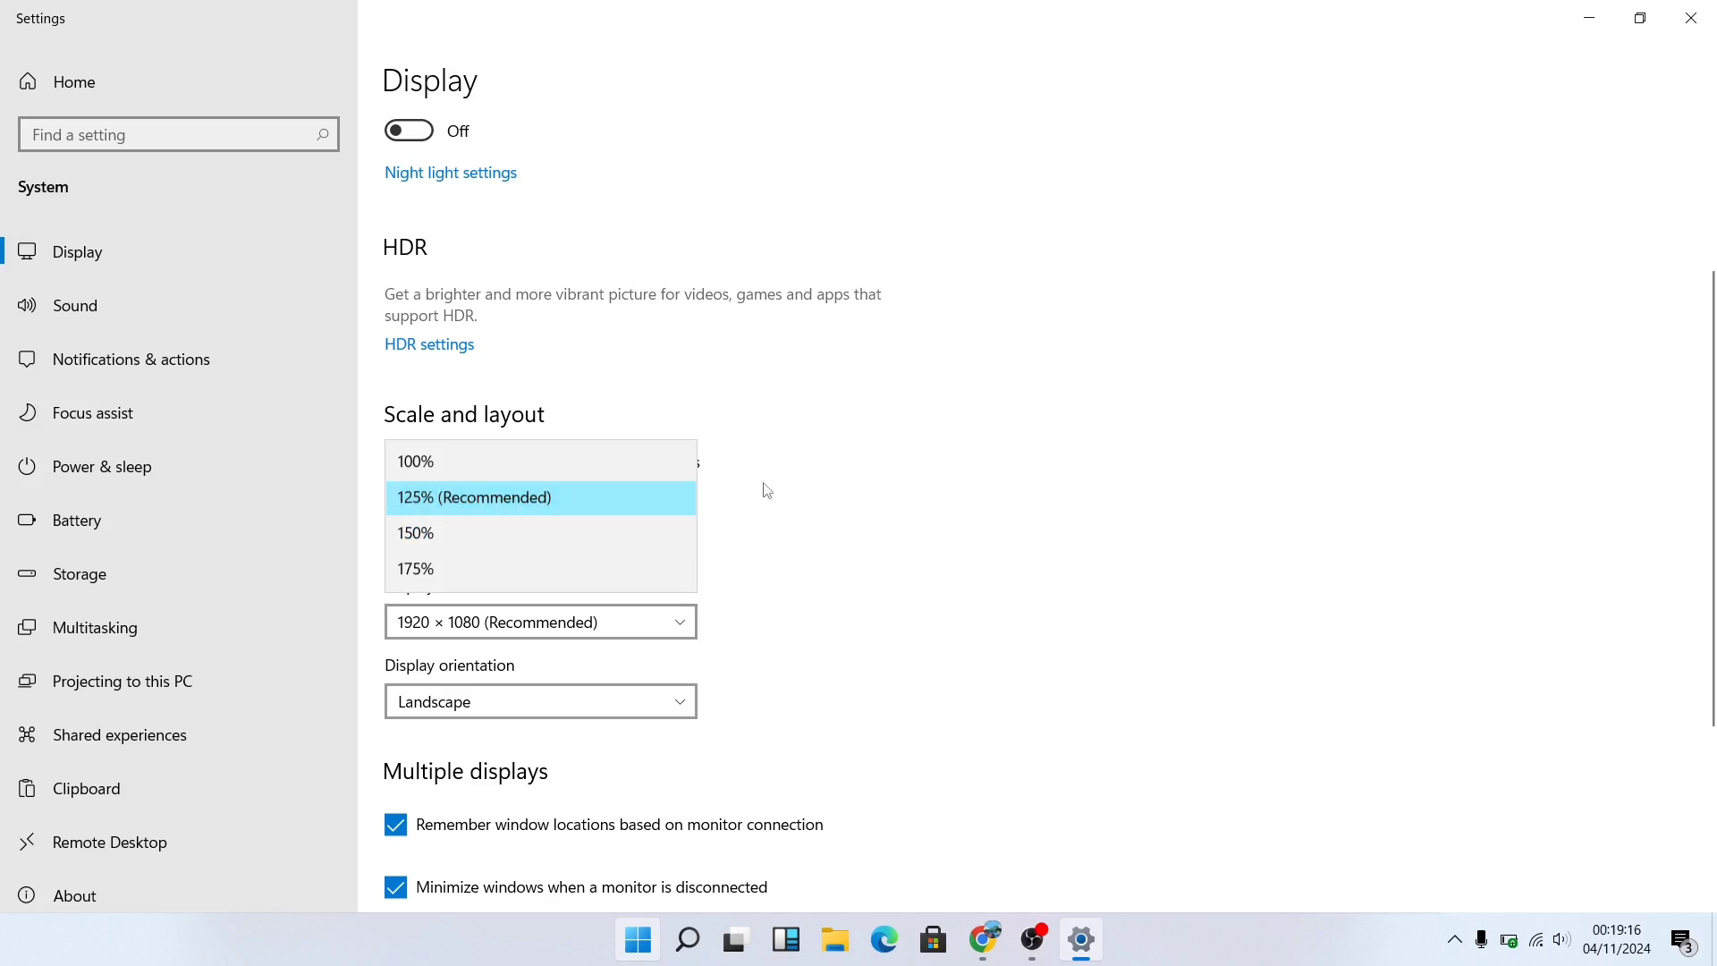
click(853, 490)
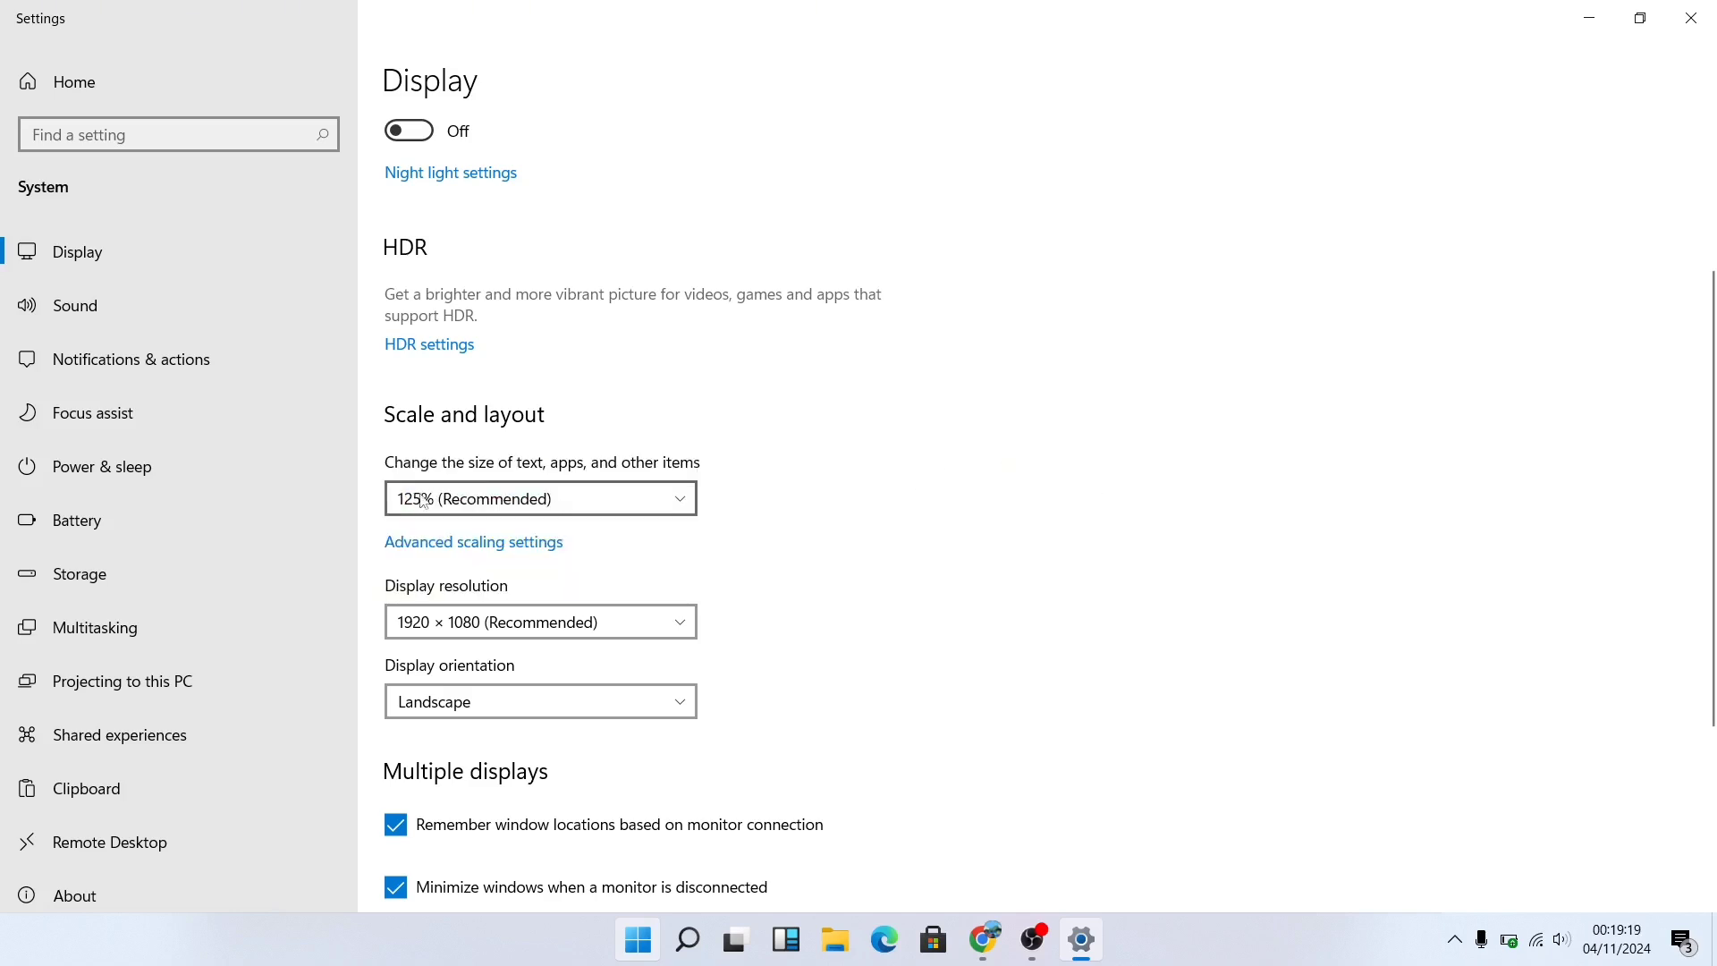
scroll(567, 499, down, 3)
click(545, 436)
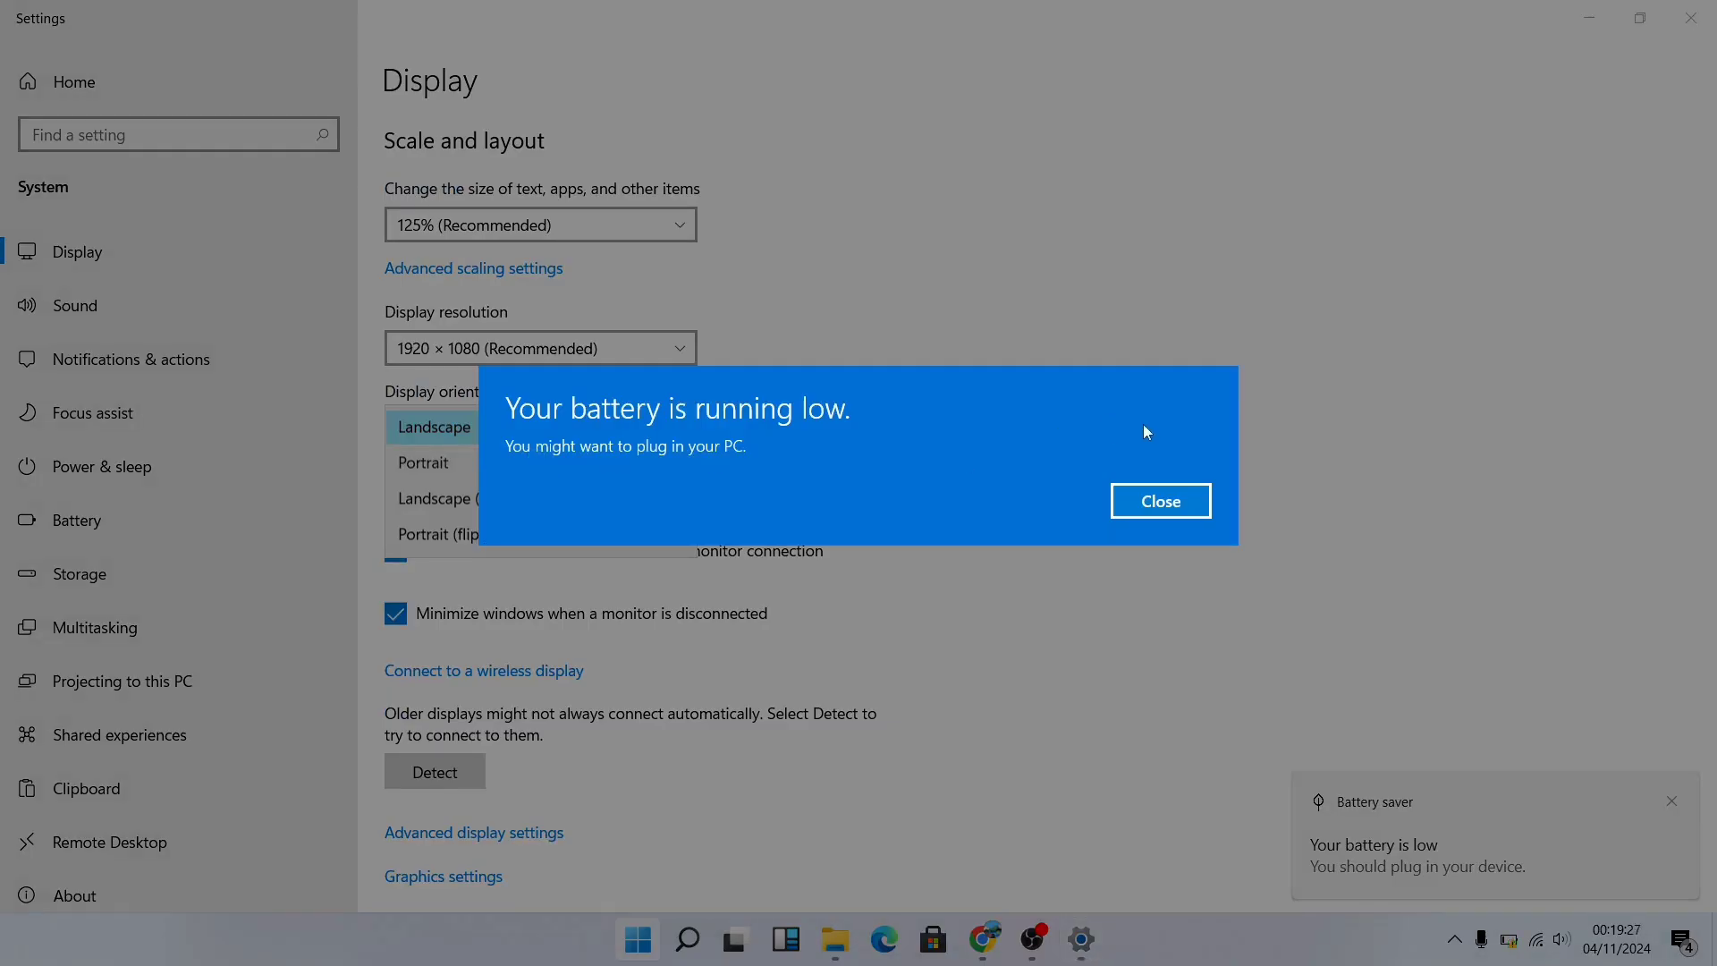
click(1152, 508)
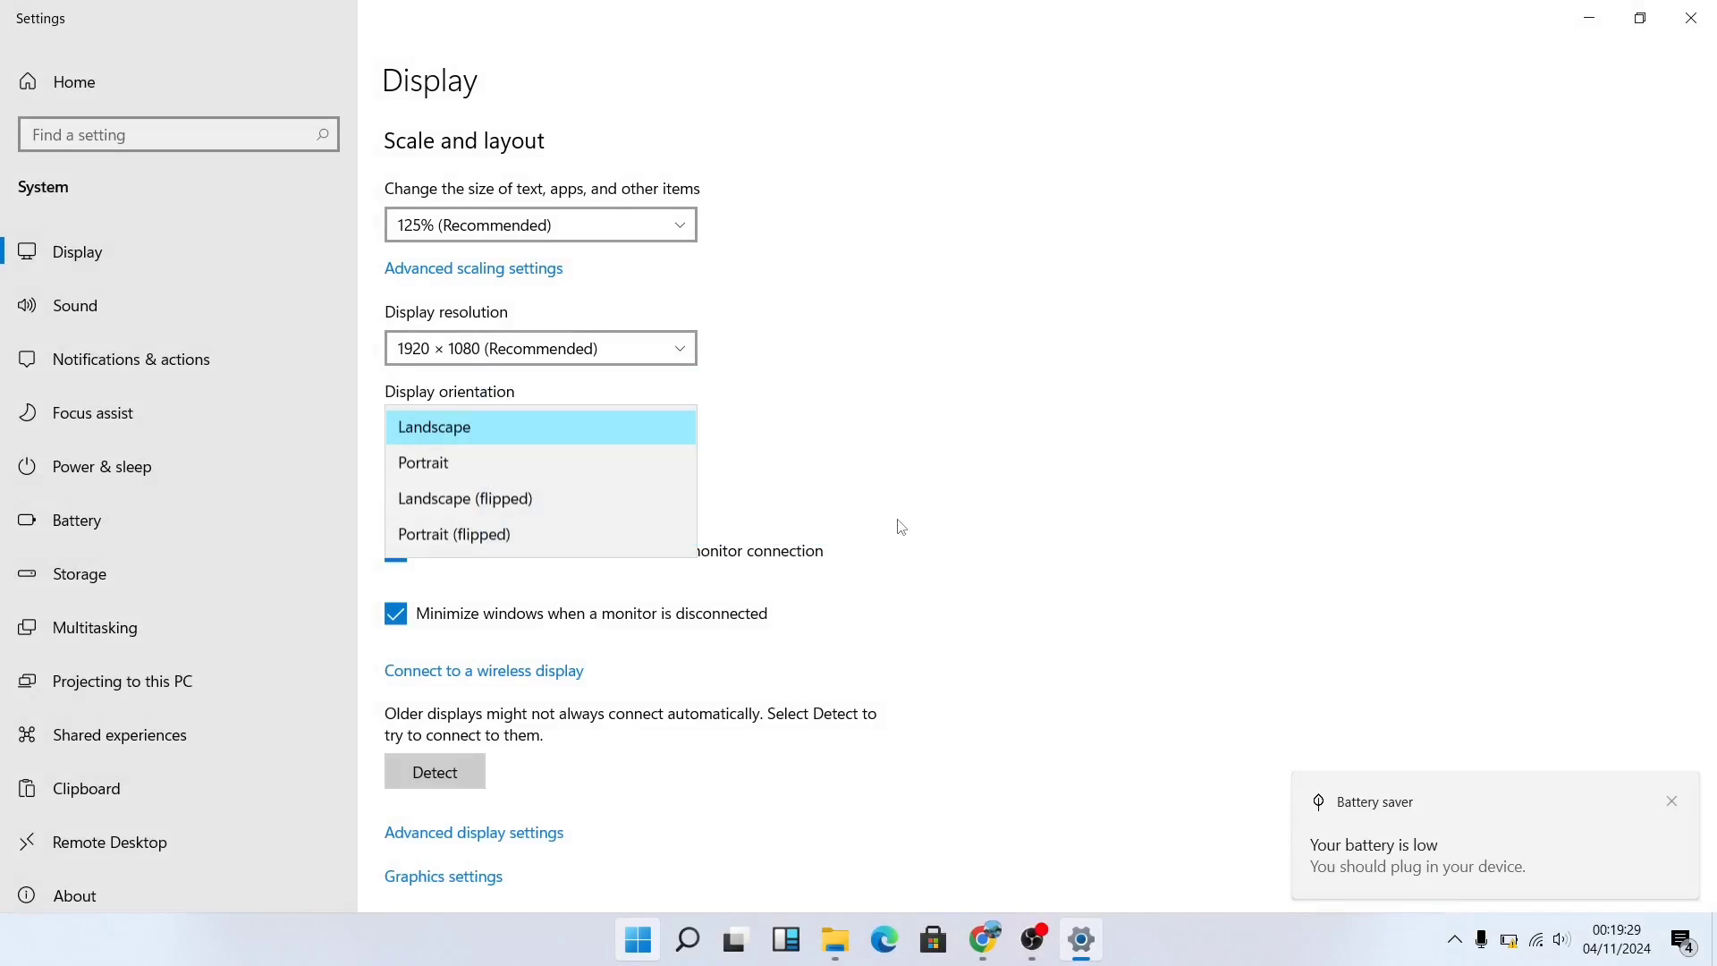
click(902, 527)
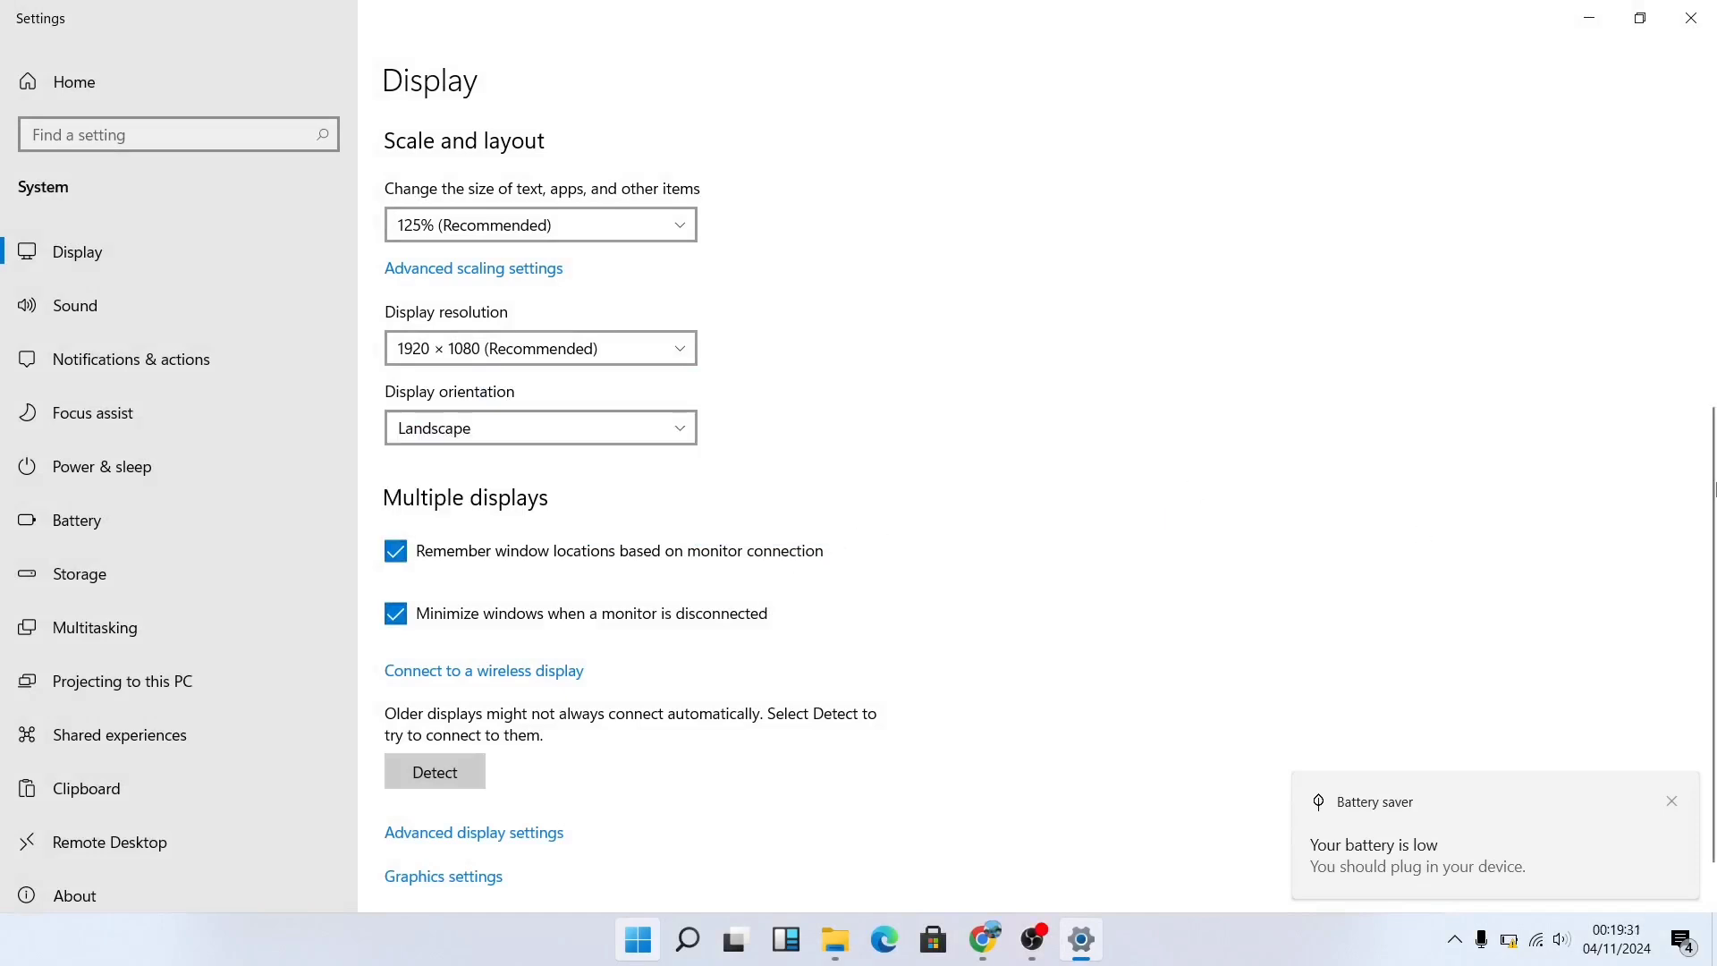
drag(1715, 488, 1715, 565)
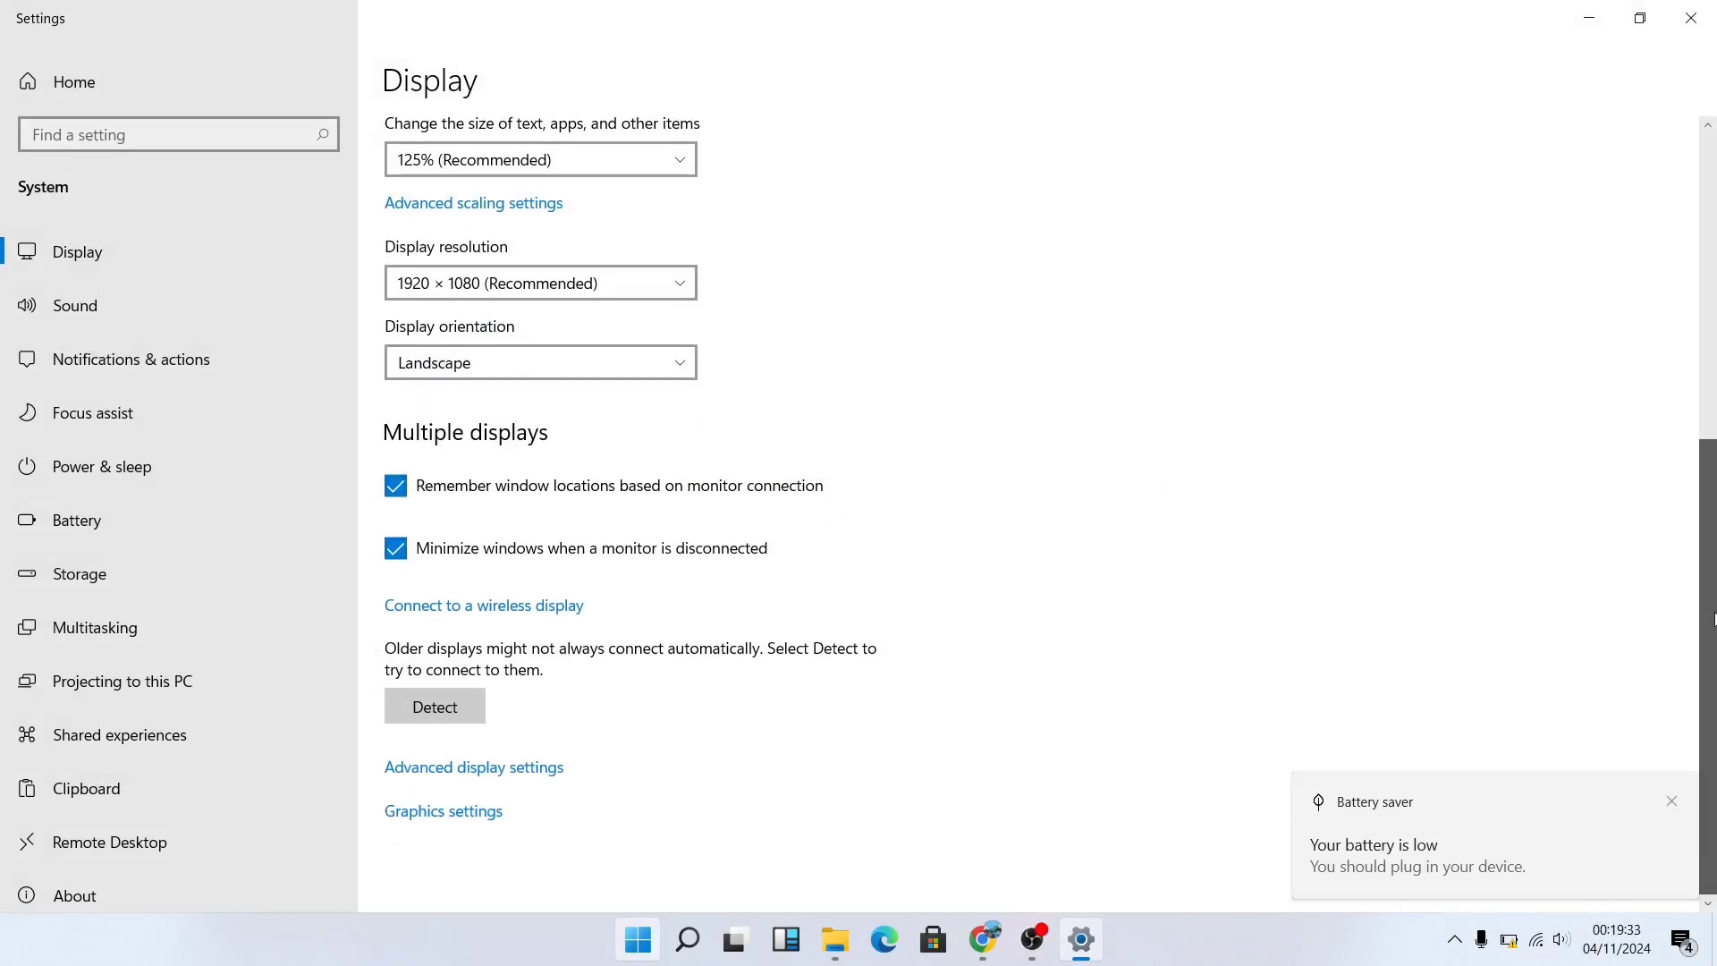
click(526, 780)
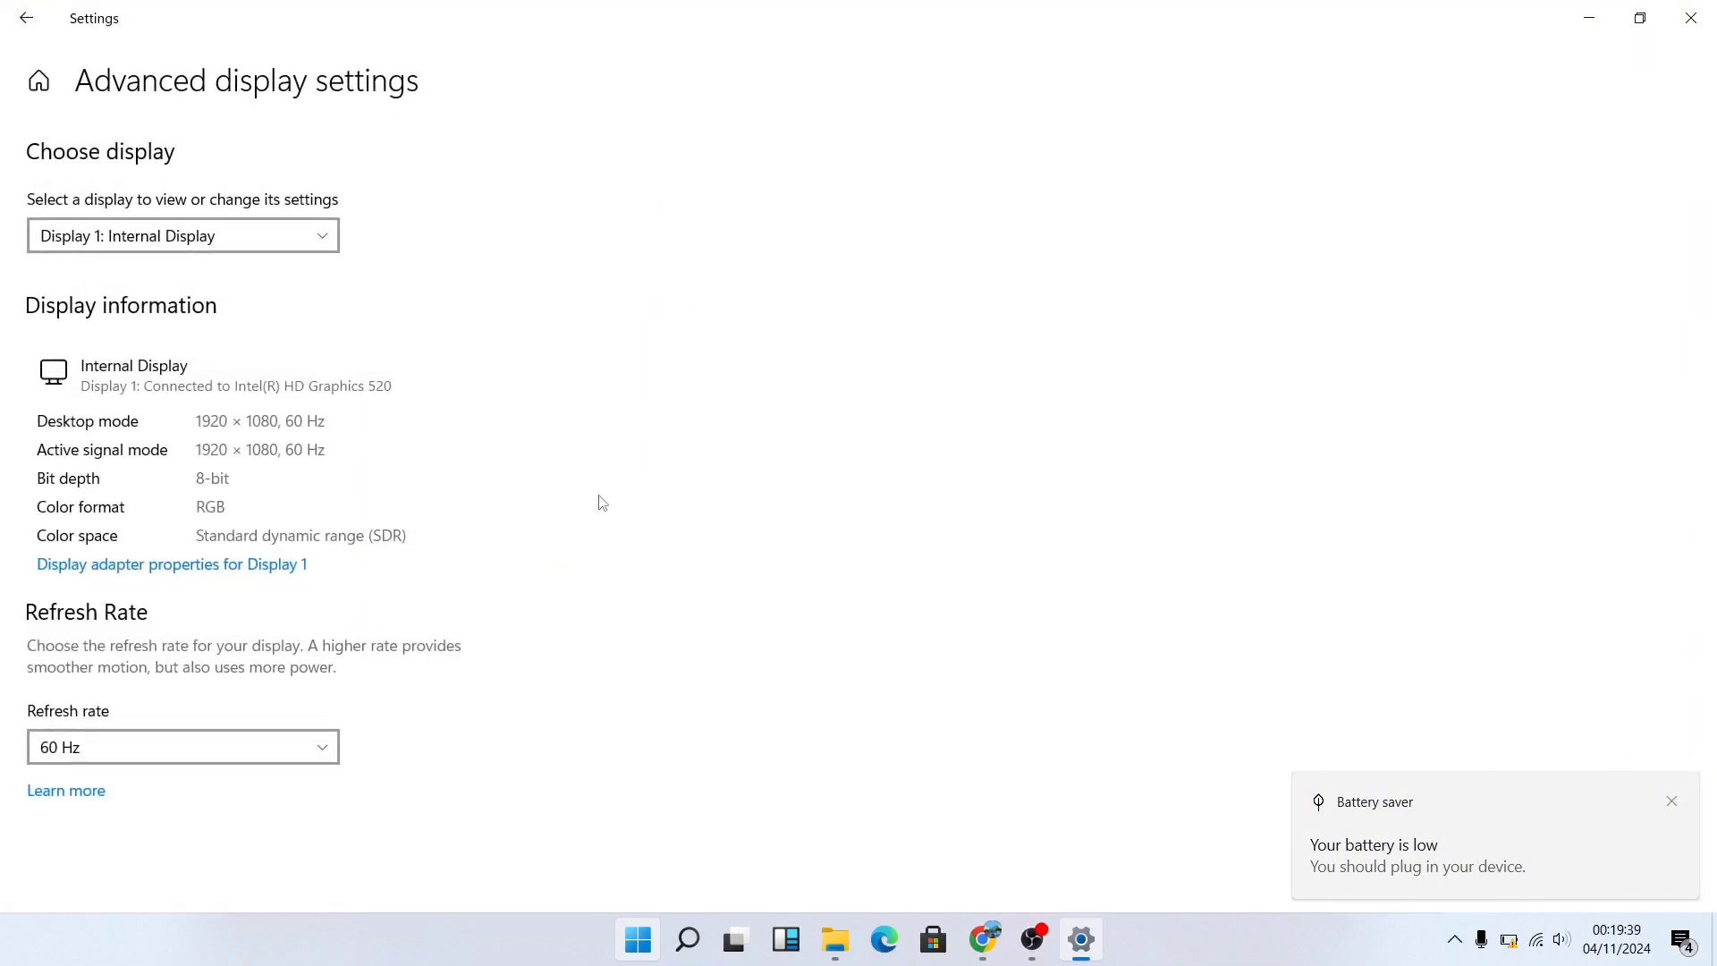
click(135, 251)
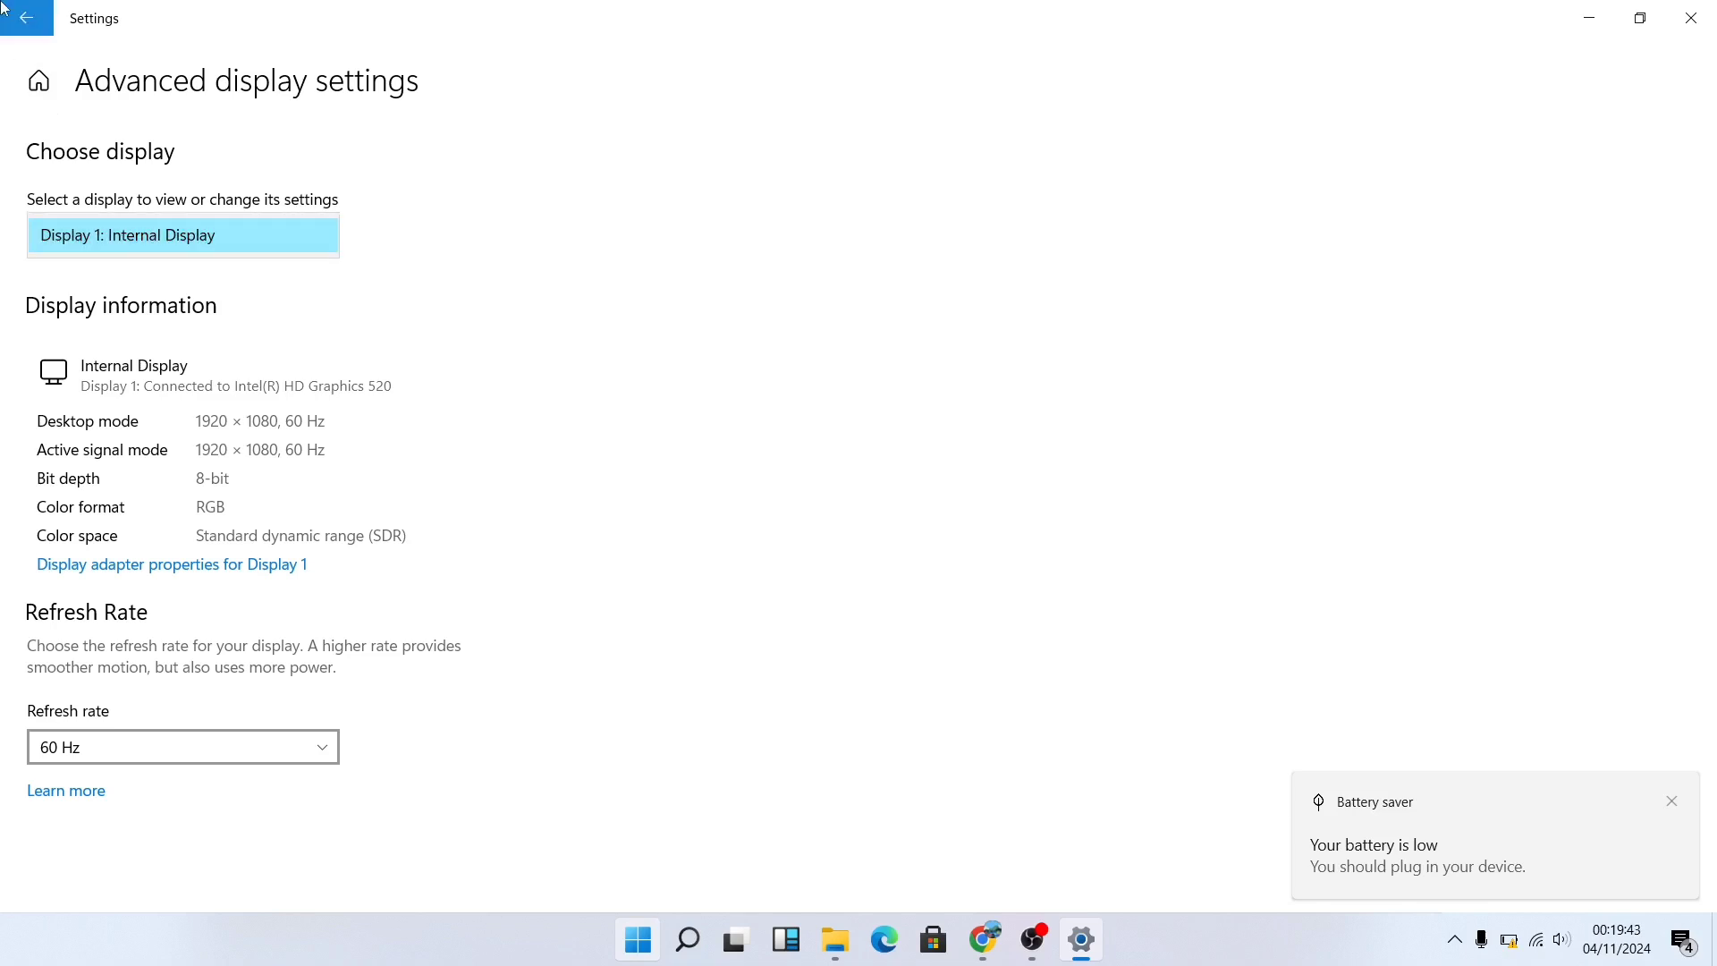
click(14, 29)
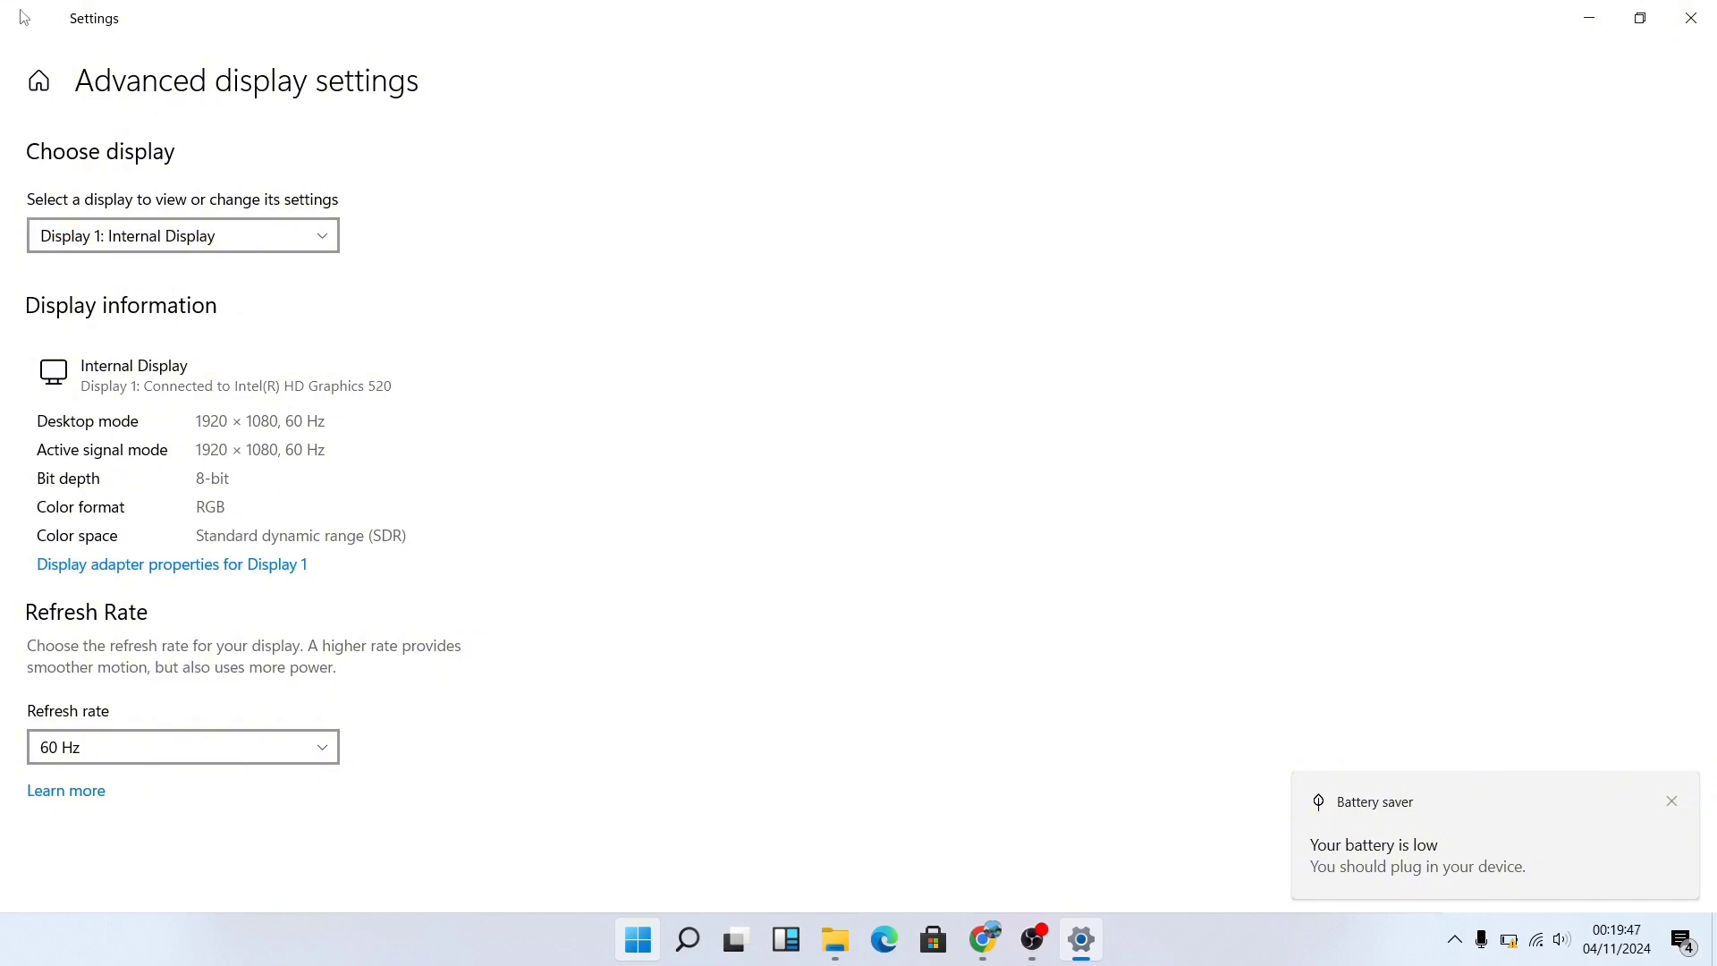
key(alt+Left)
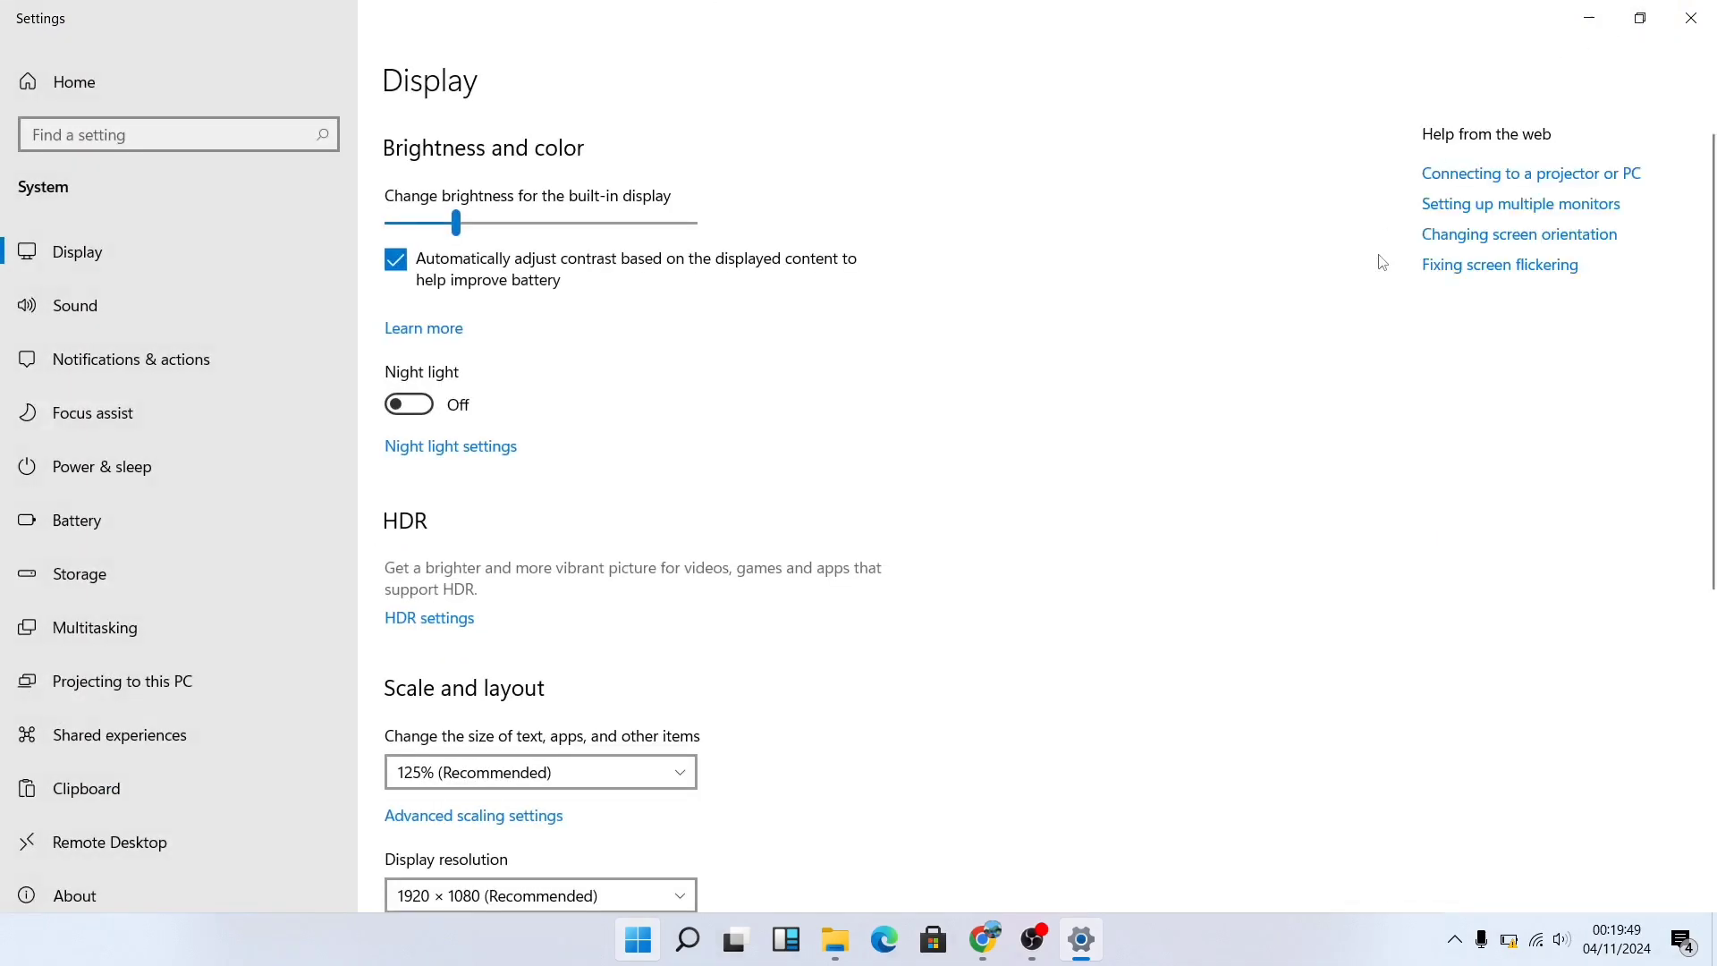
scroll(1714, 582, down, 5)
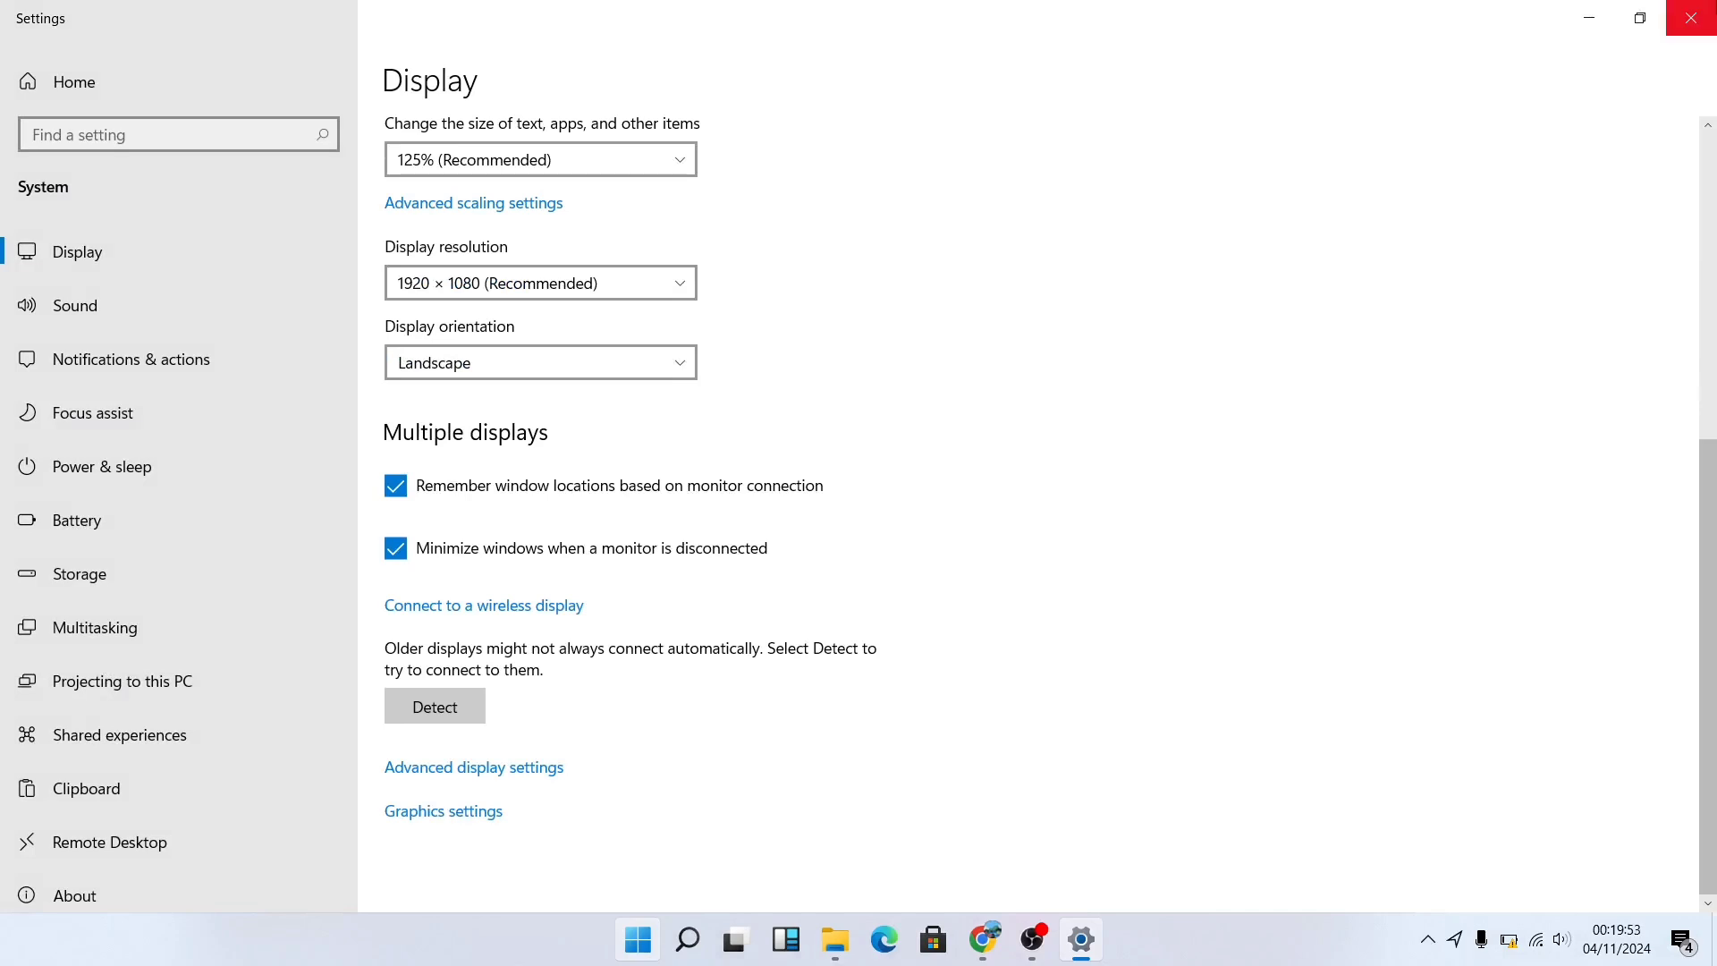
click(1692, 18)
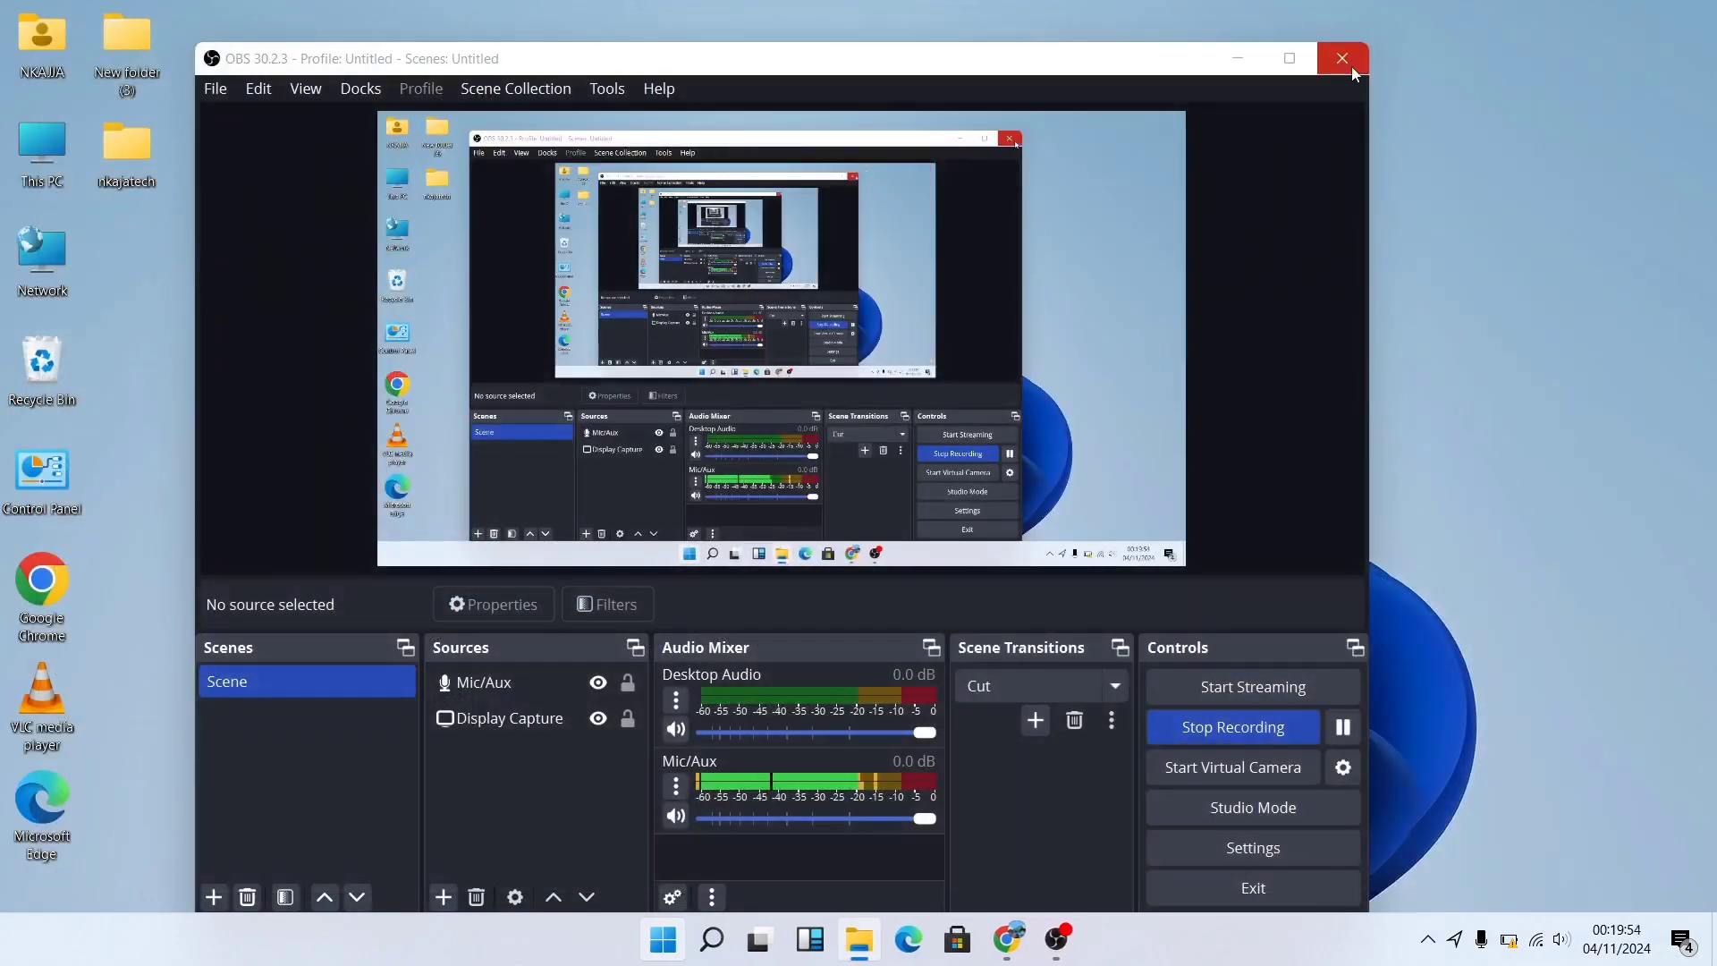
- Minimize OBS and set Windows mode to Dark from the desktop right-click menu
click(1239, 58)
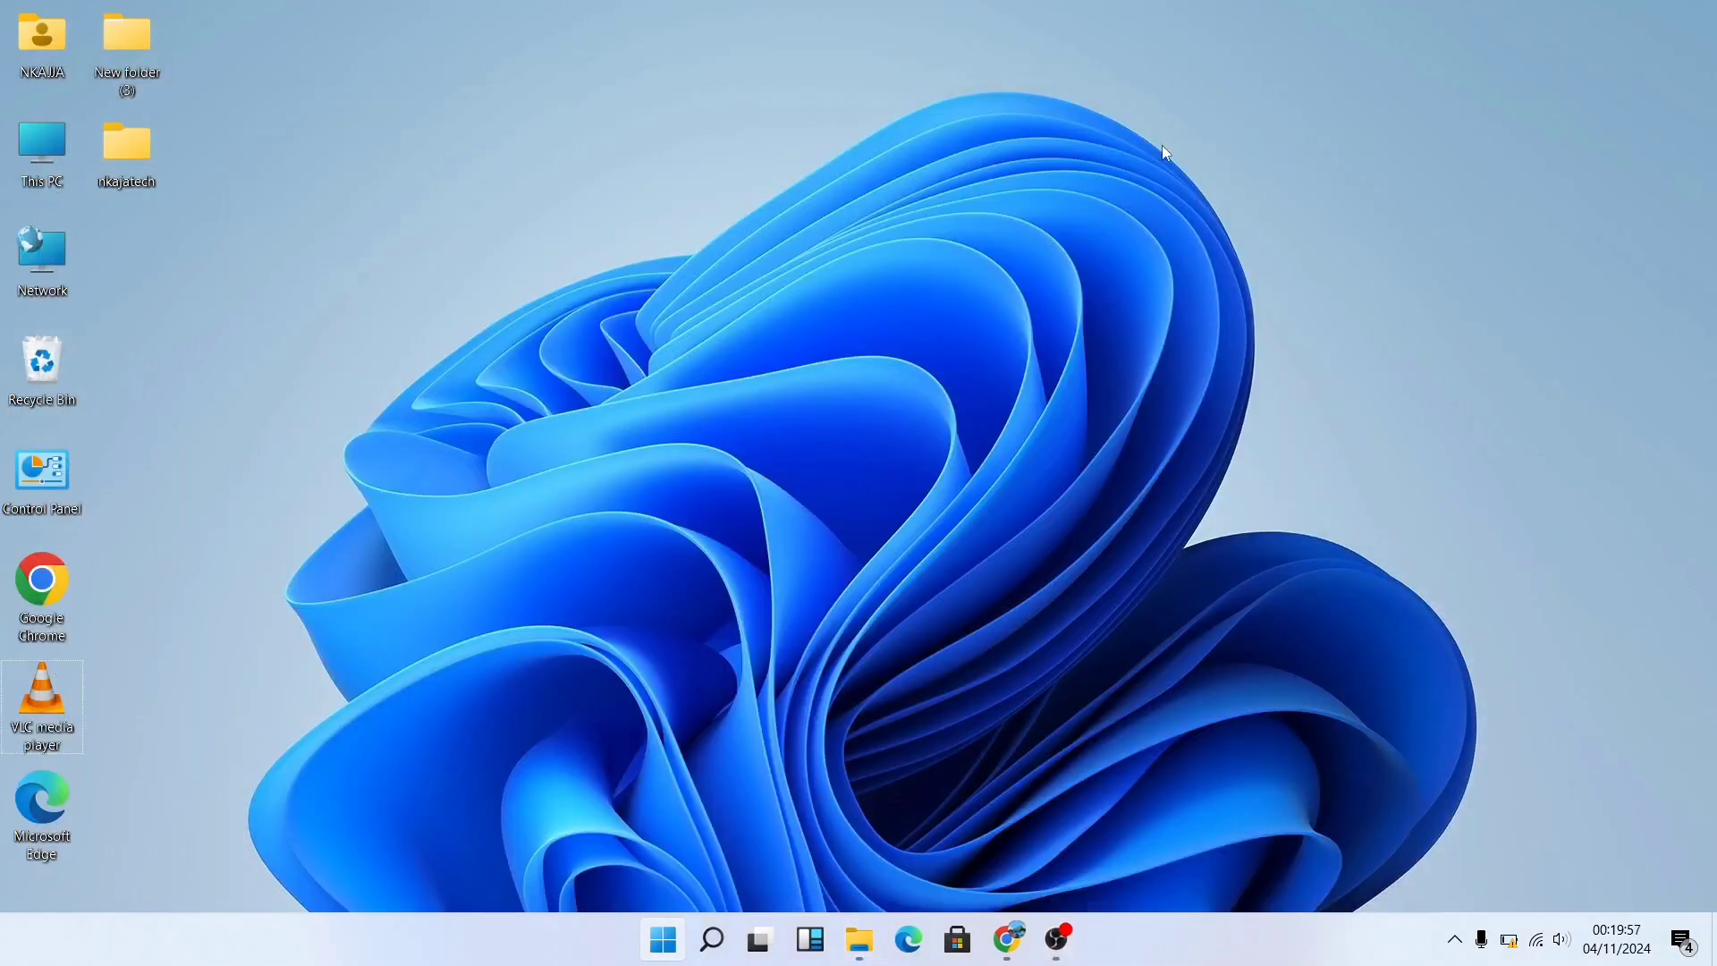
right_click(1163, 146)
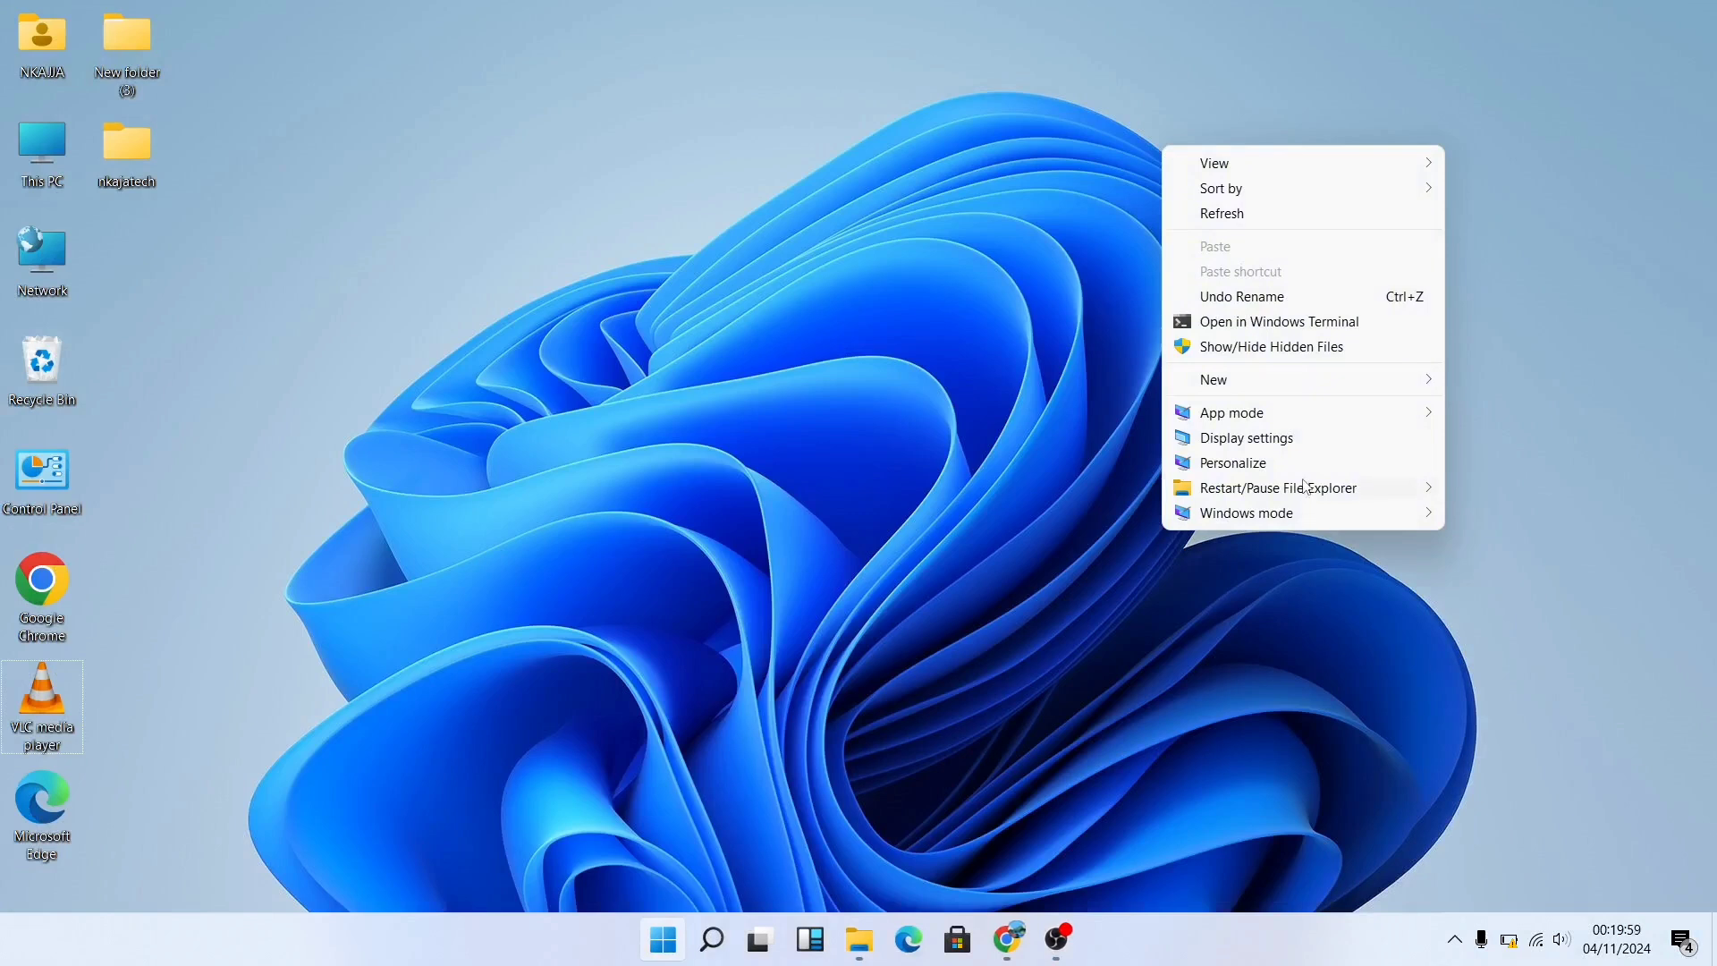
mouse_move(1306, 488)
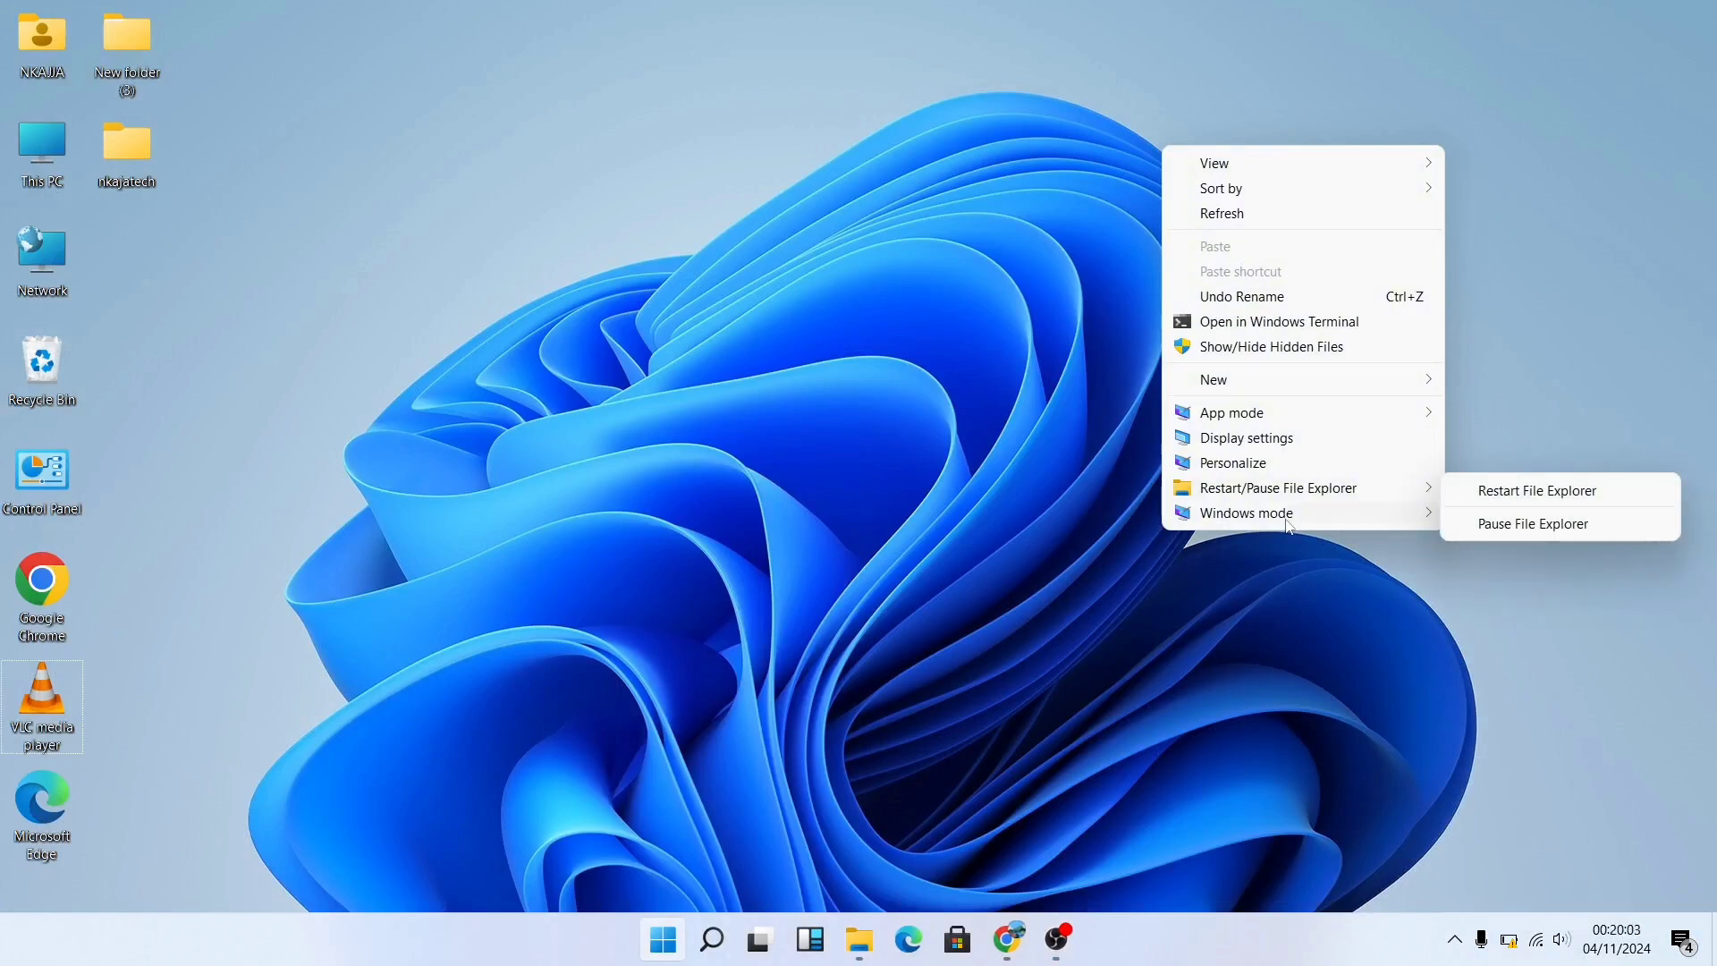
mouse_move(1289, 526)
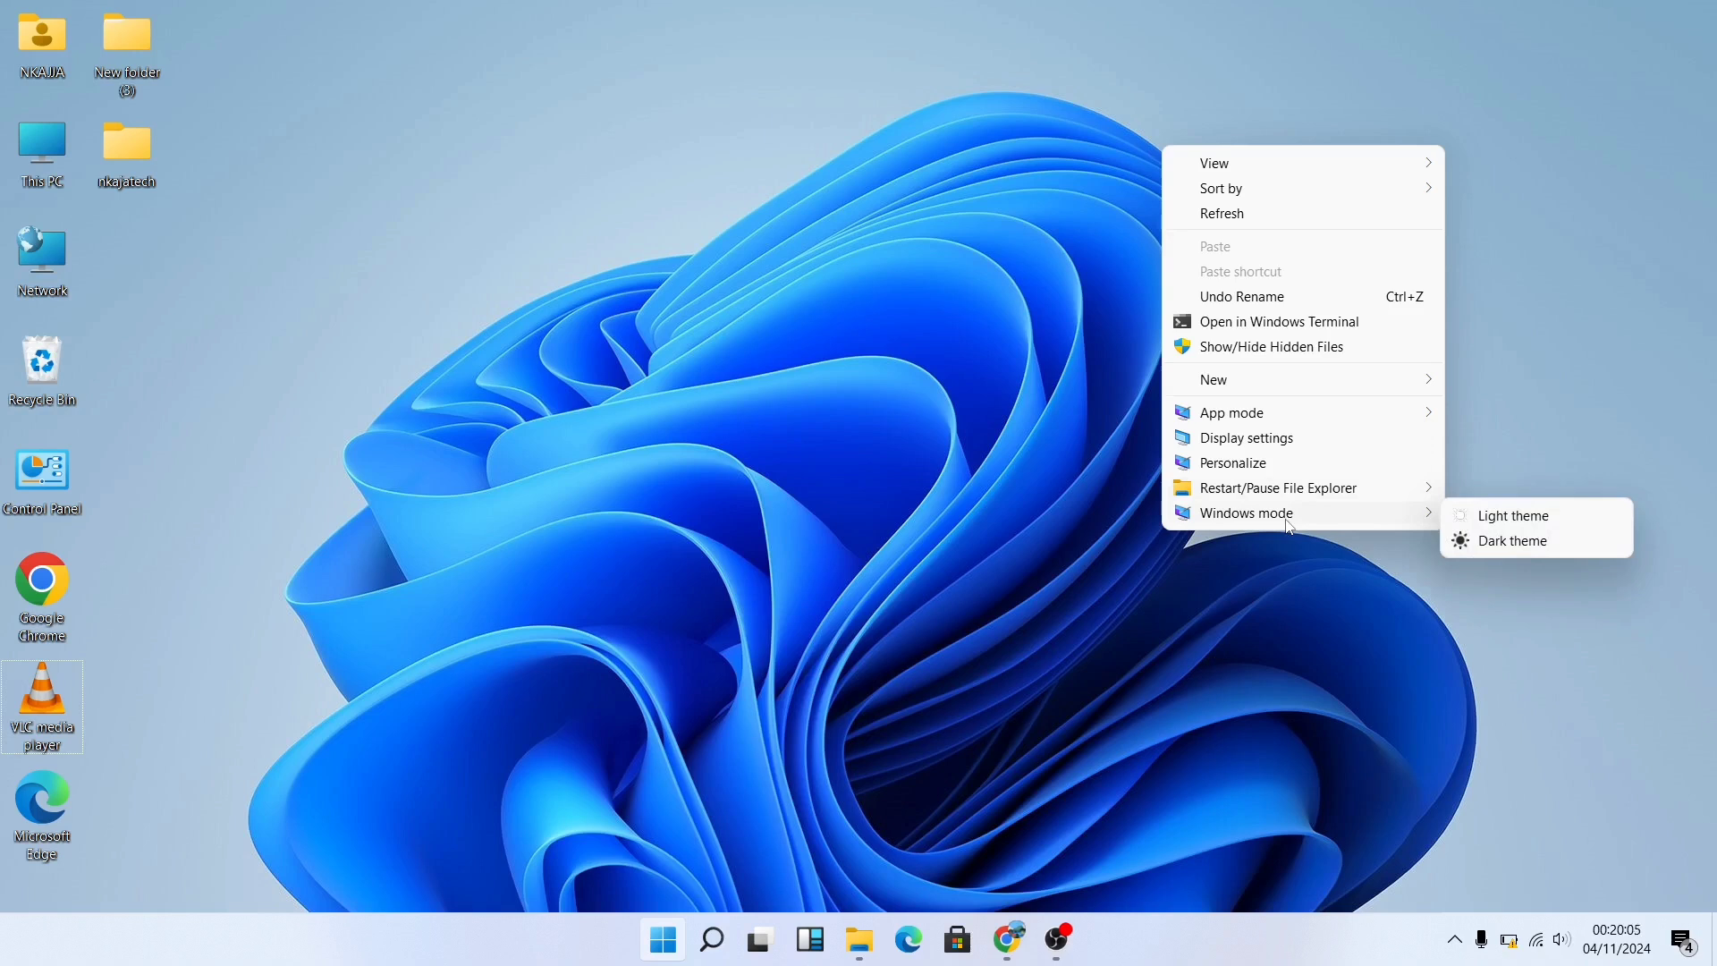
click(1467, 543)
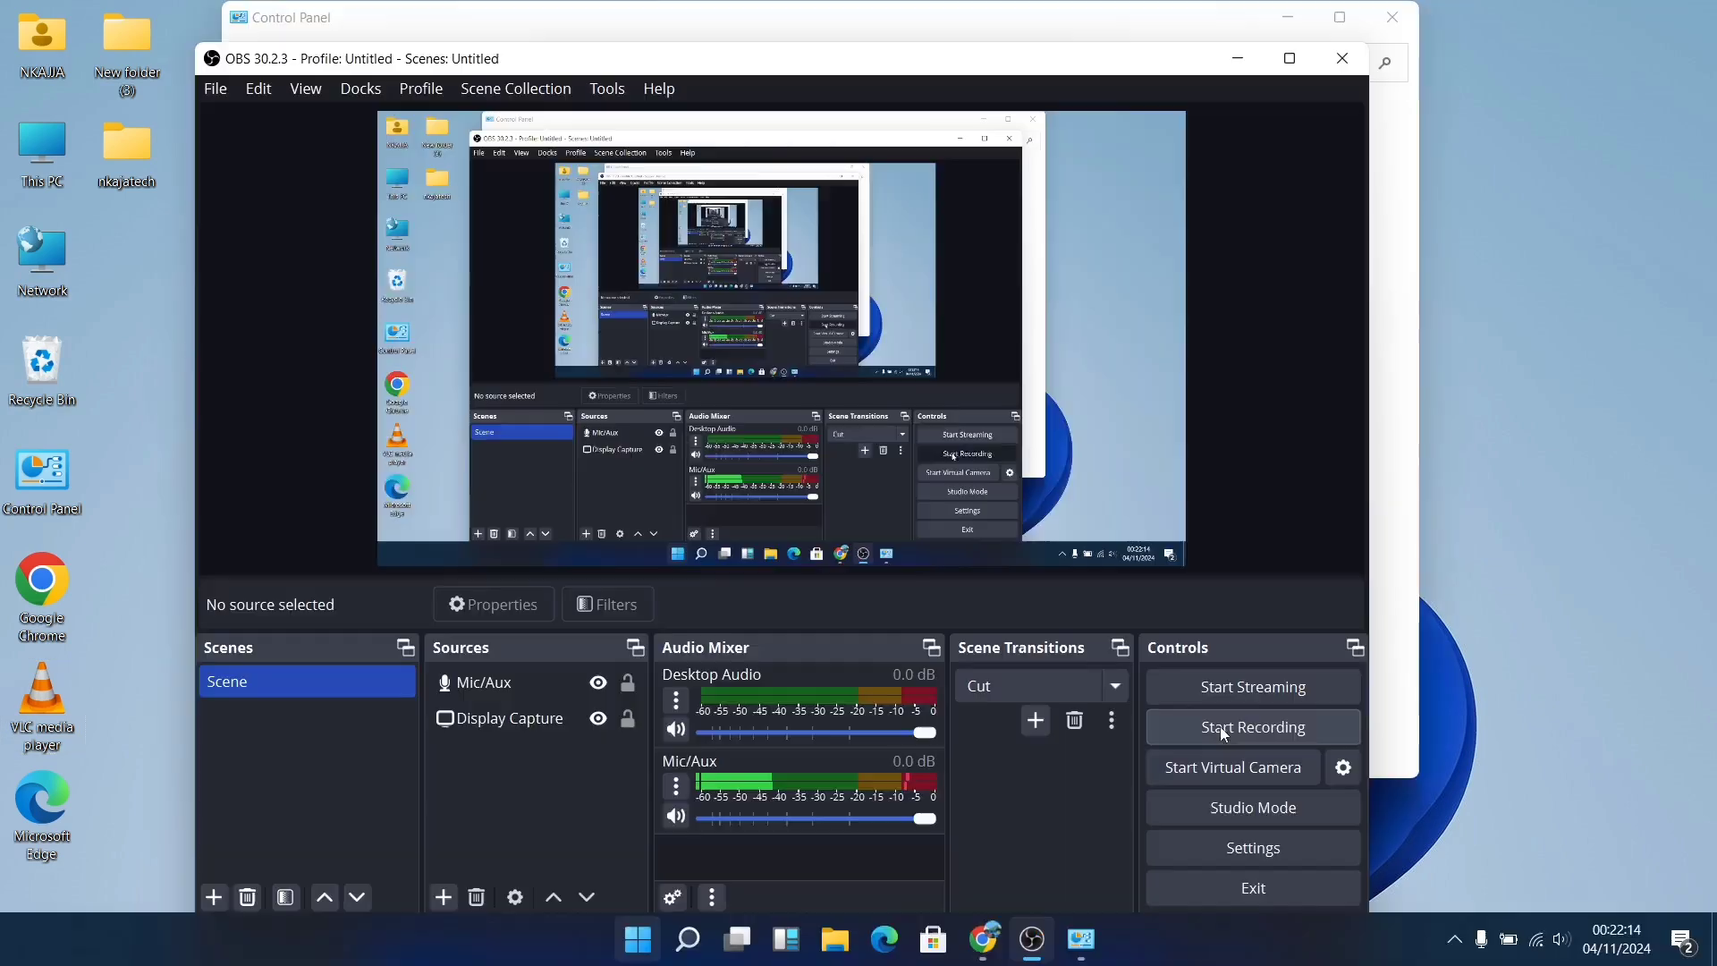
- Bring Control Panel to the front and choose Programs > Uninstall a program
click(1412, 641)
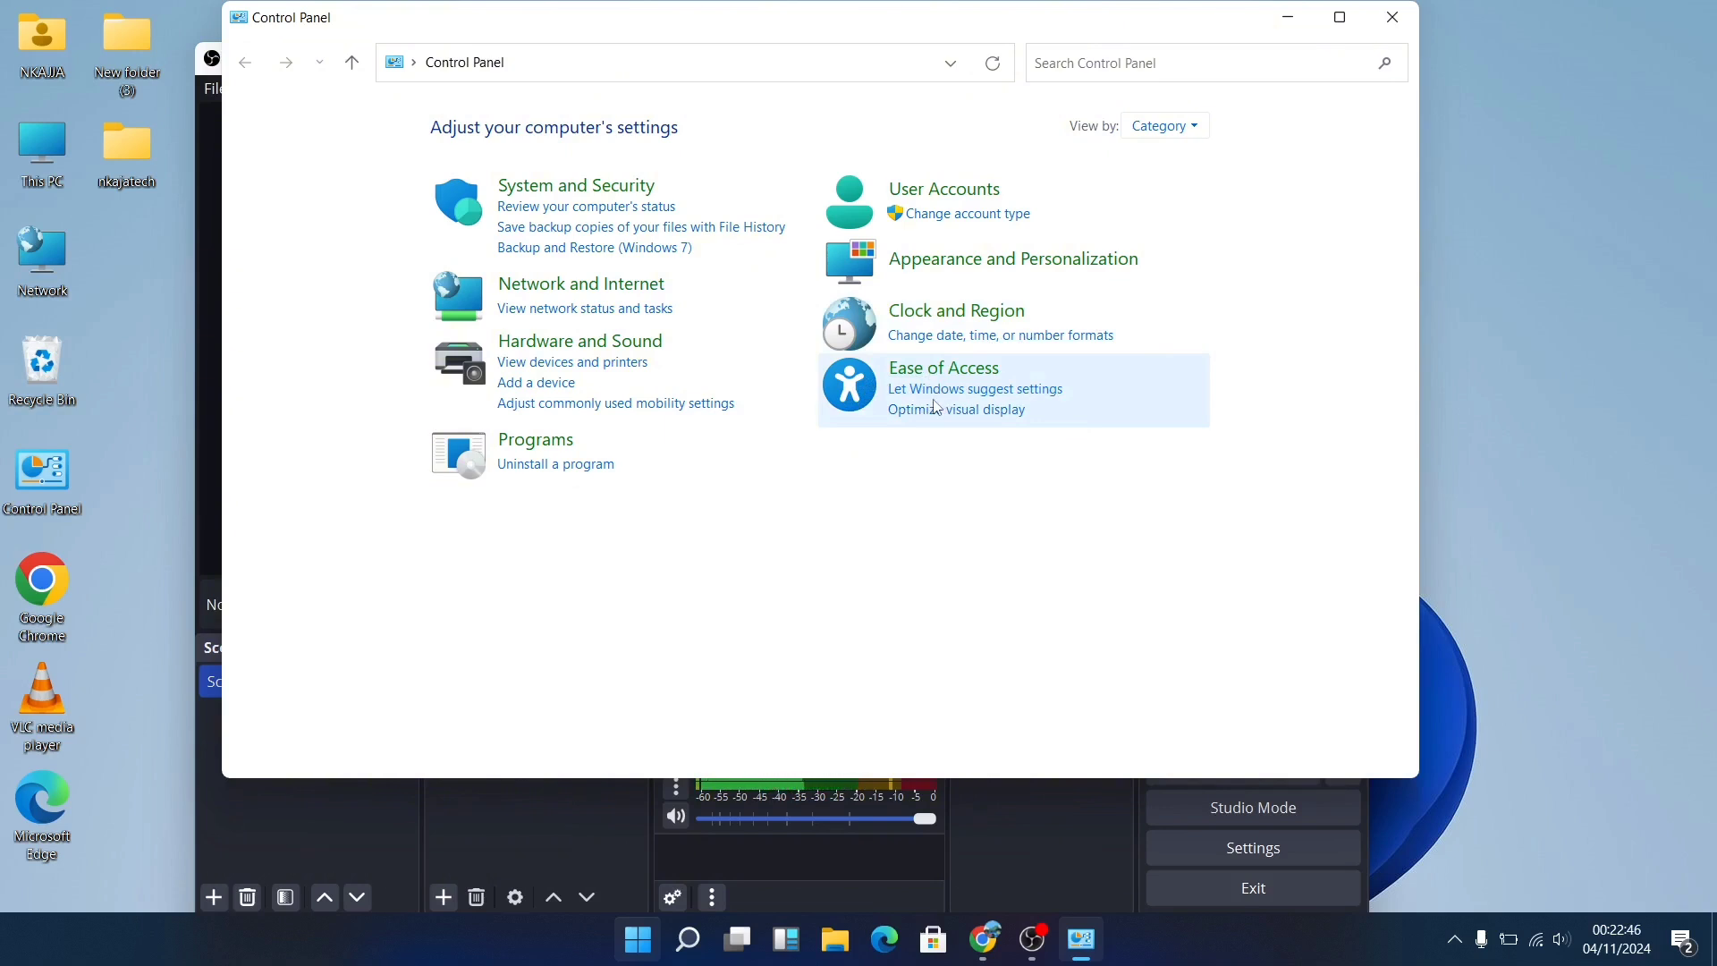
click(540, 469)
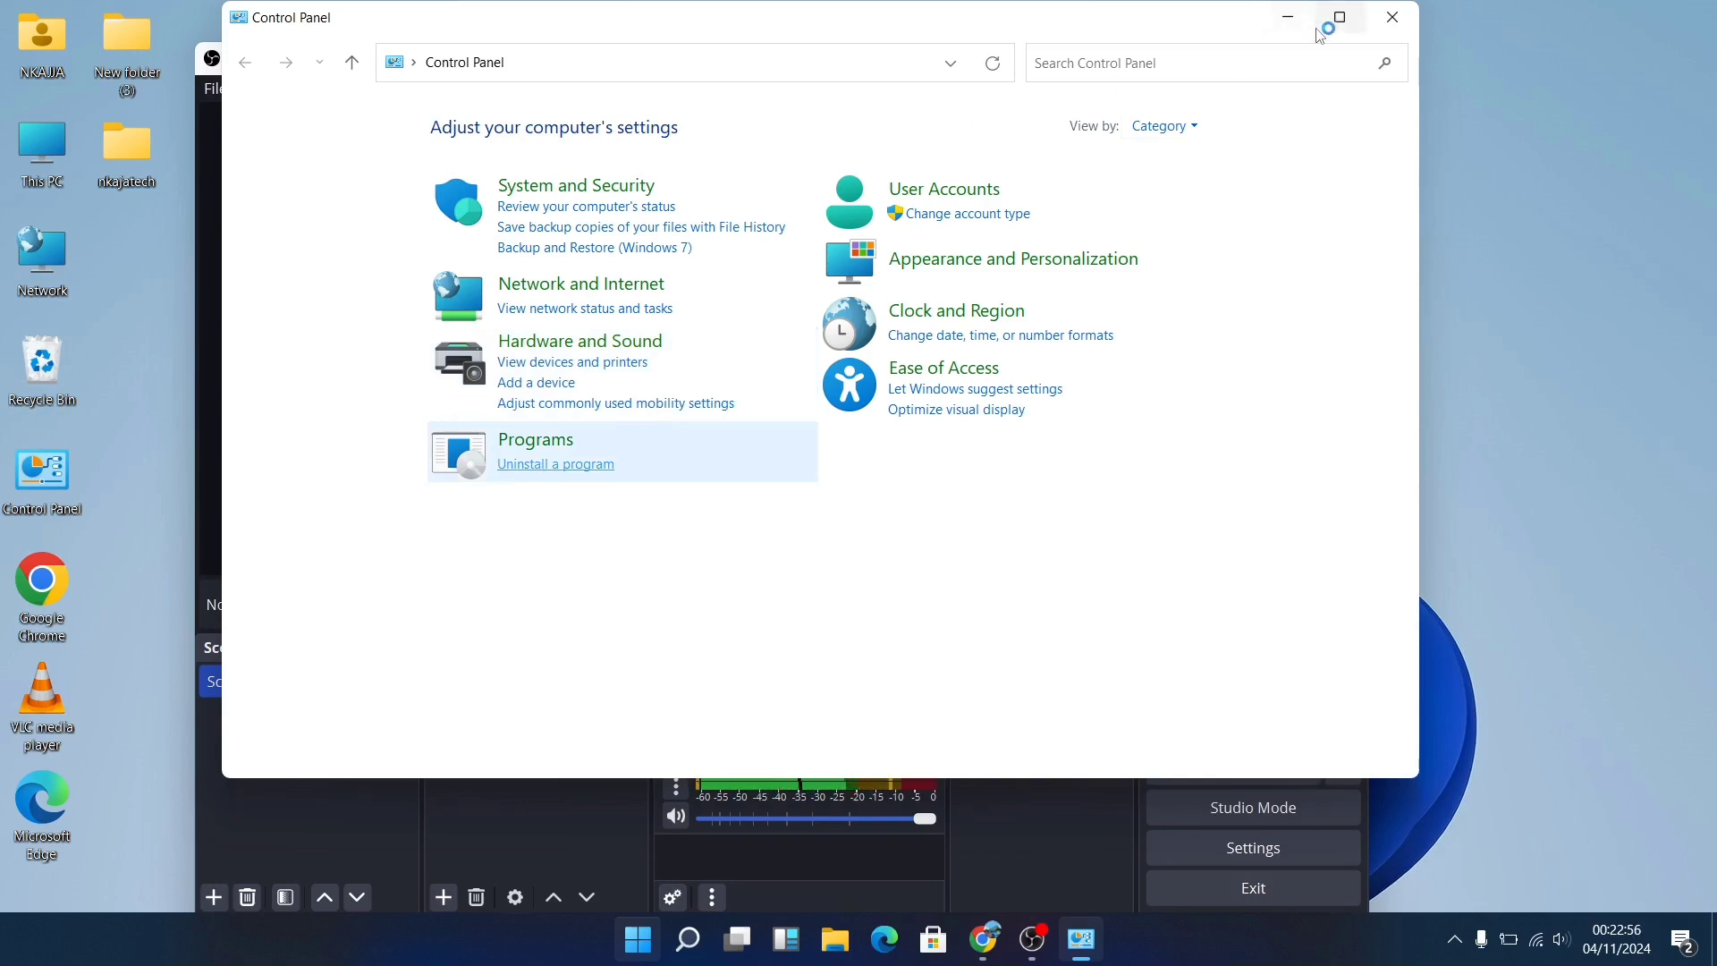
- Scroll the installed programs, select VLC and Visual C++ 2013 x86 Additional Runtime, then return to Control Panel home
mouse_move(1323, 32)
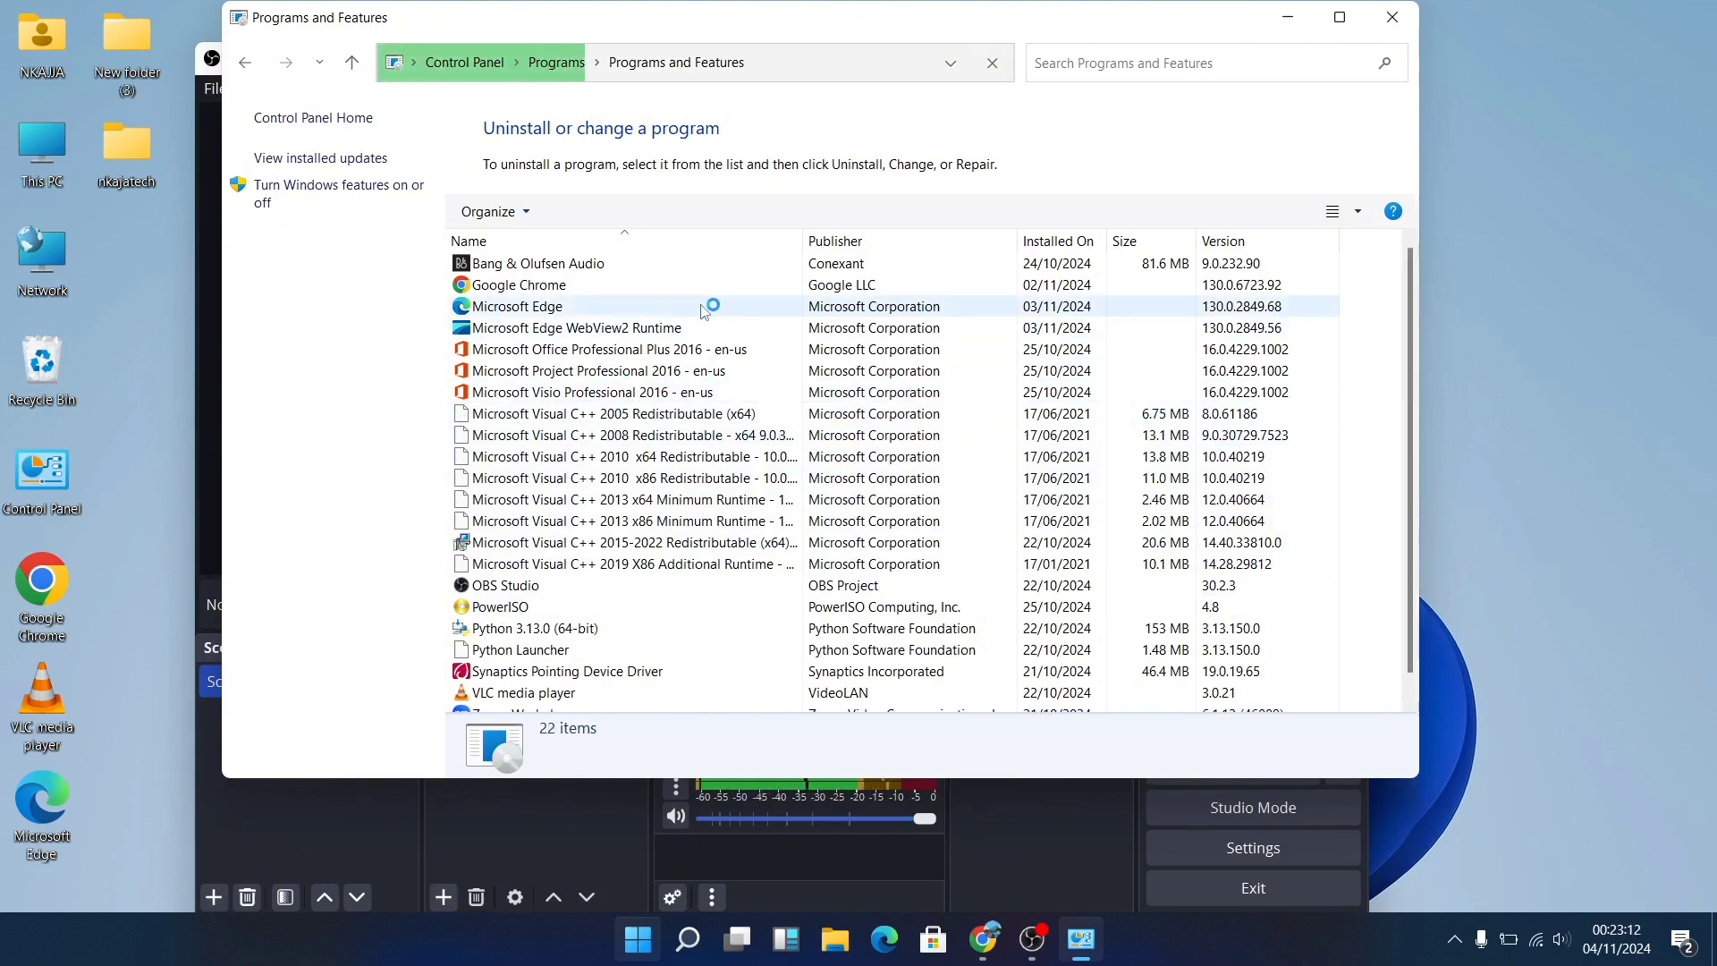
scroll(606, 475, down, 1)
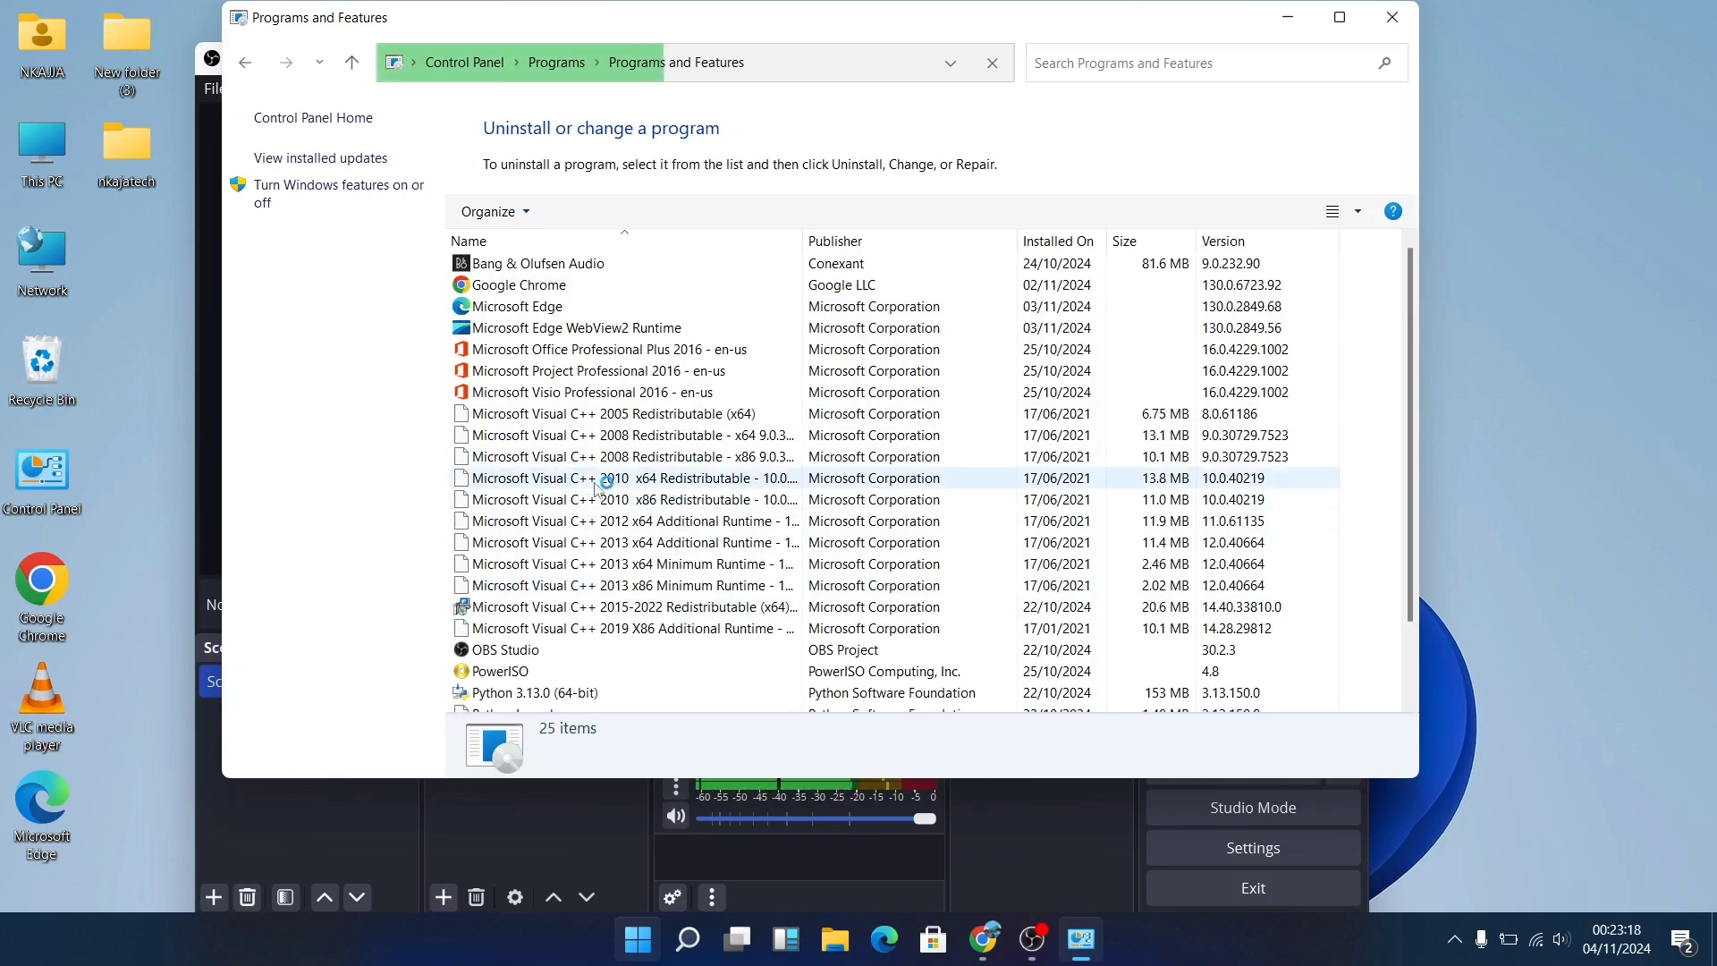
scroll(591, 500, down, 2)
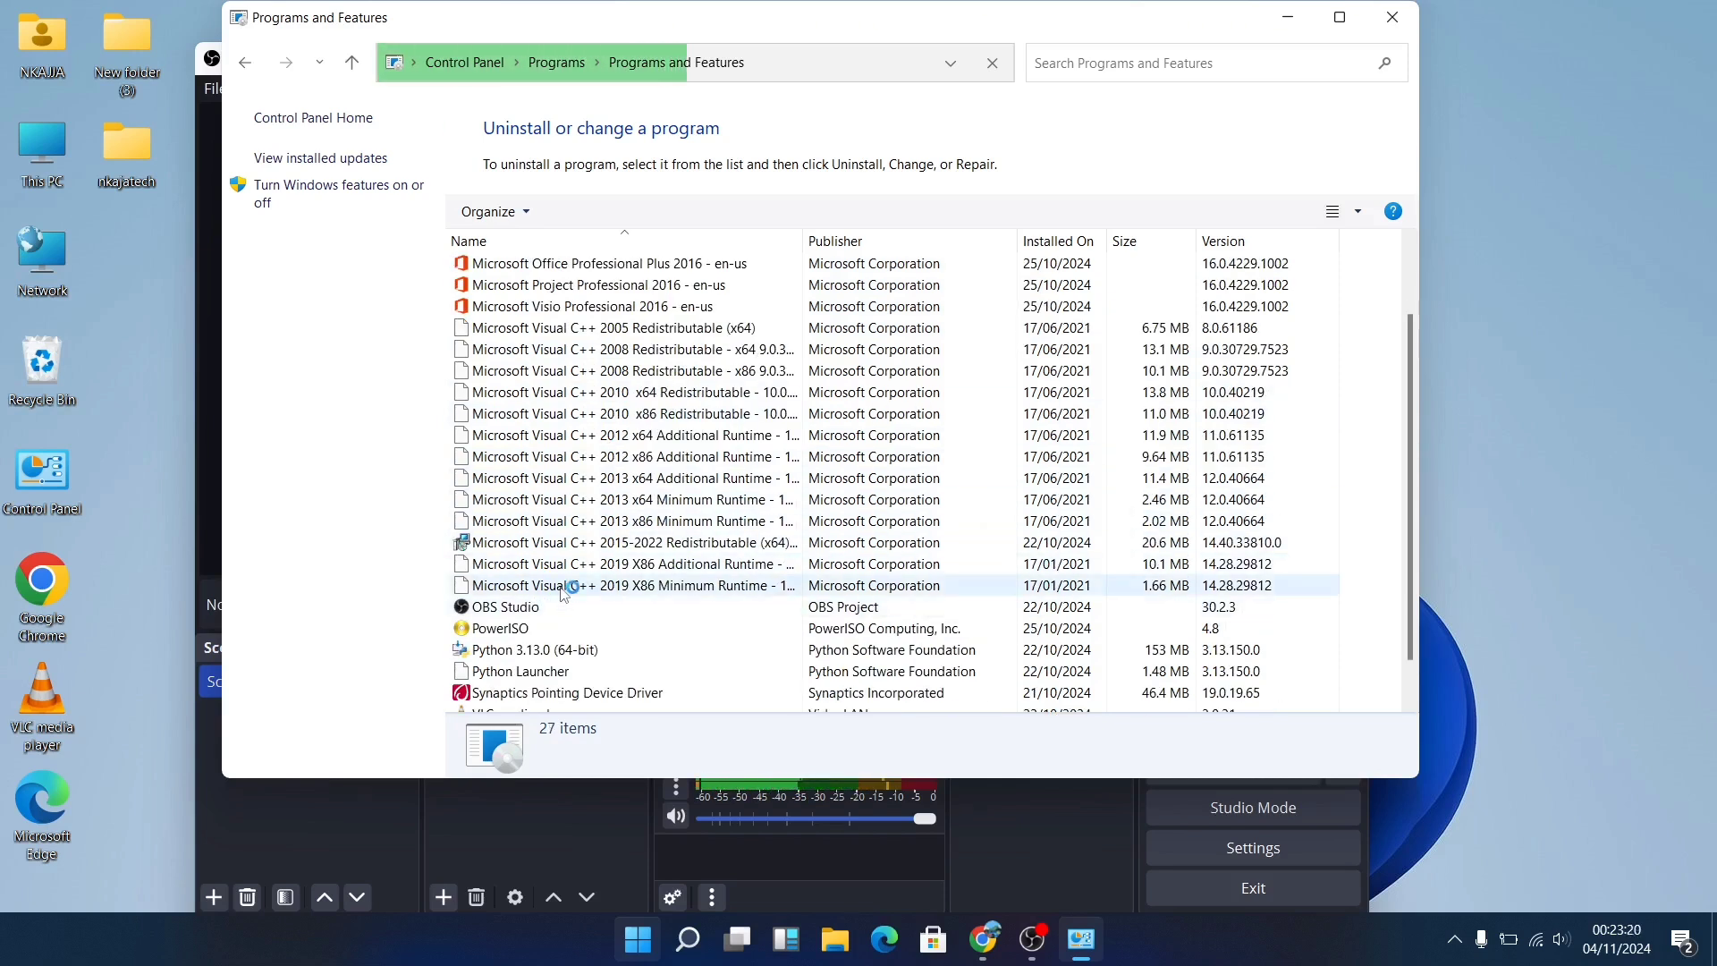
scroll(563, 595, down, 1)
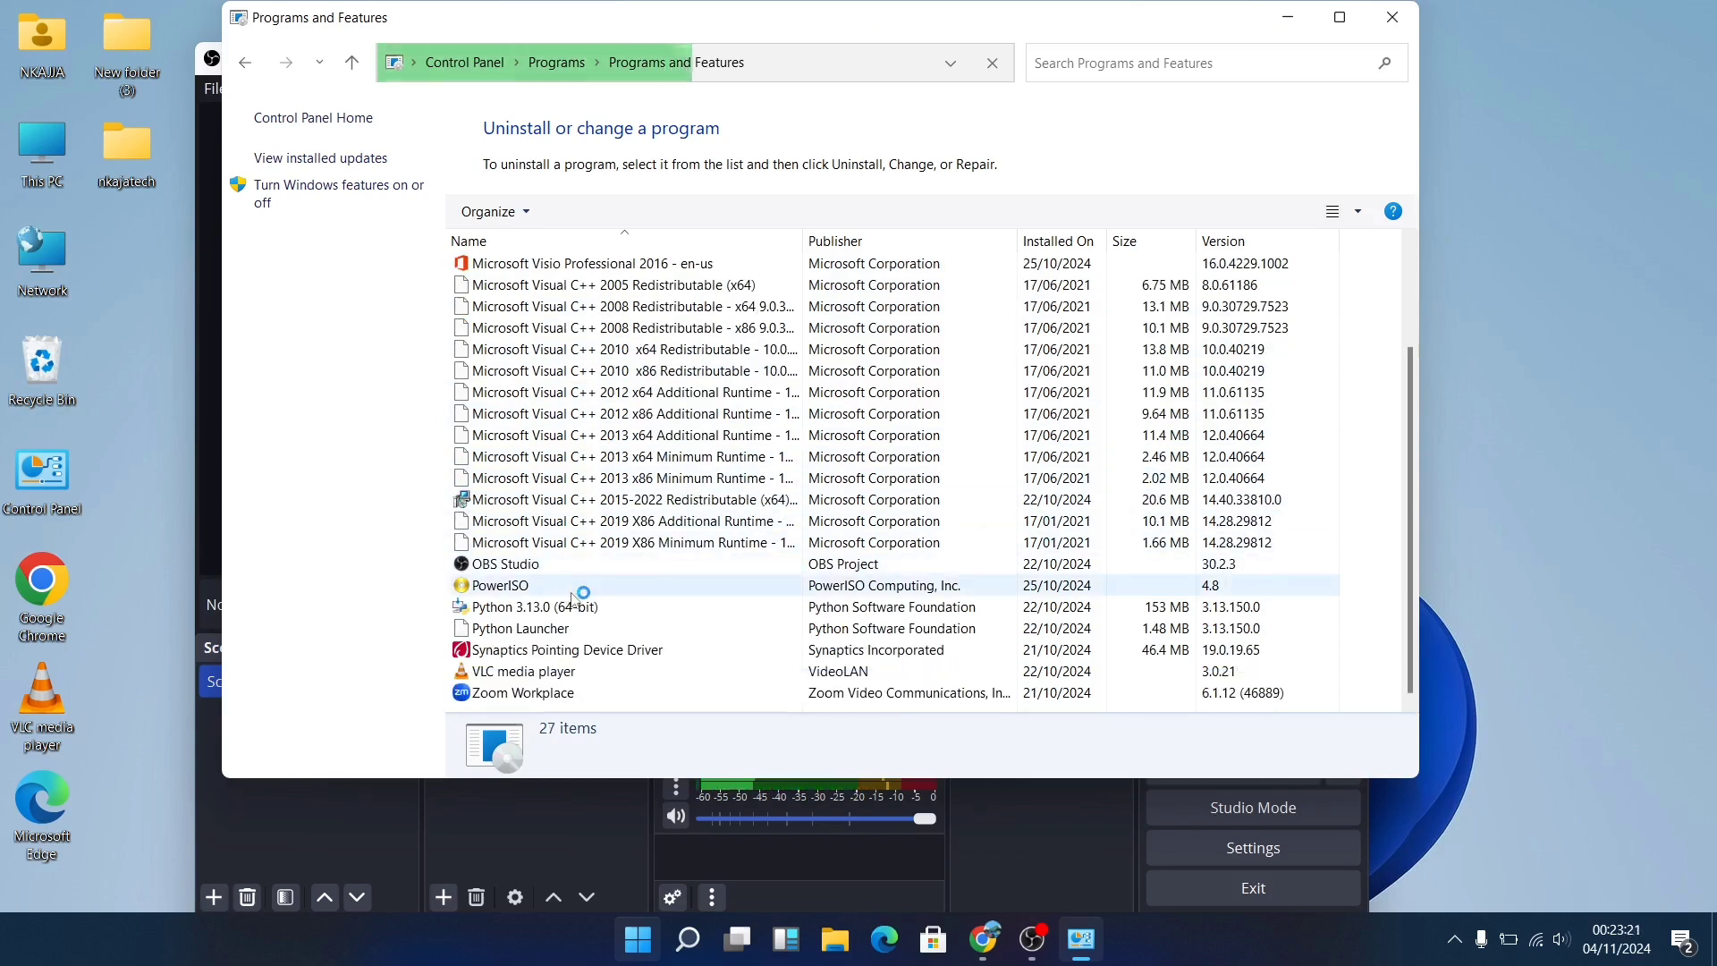
click(541, 674)
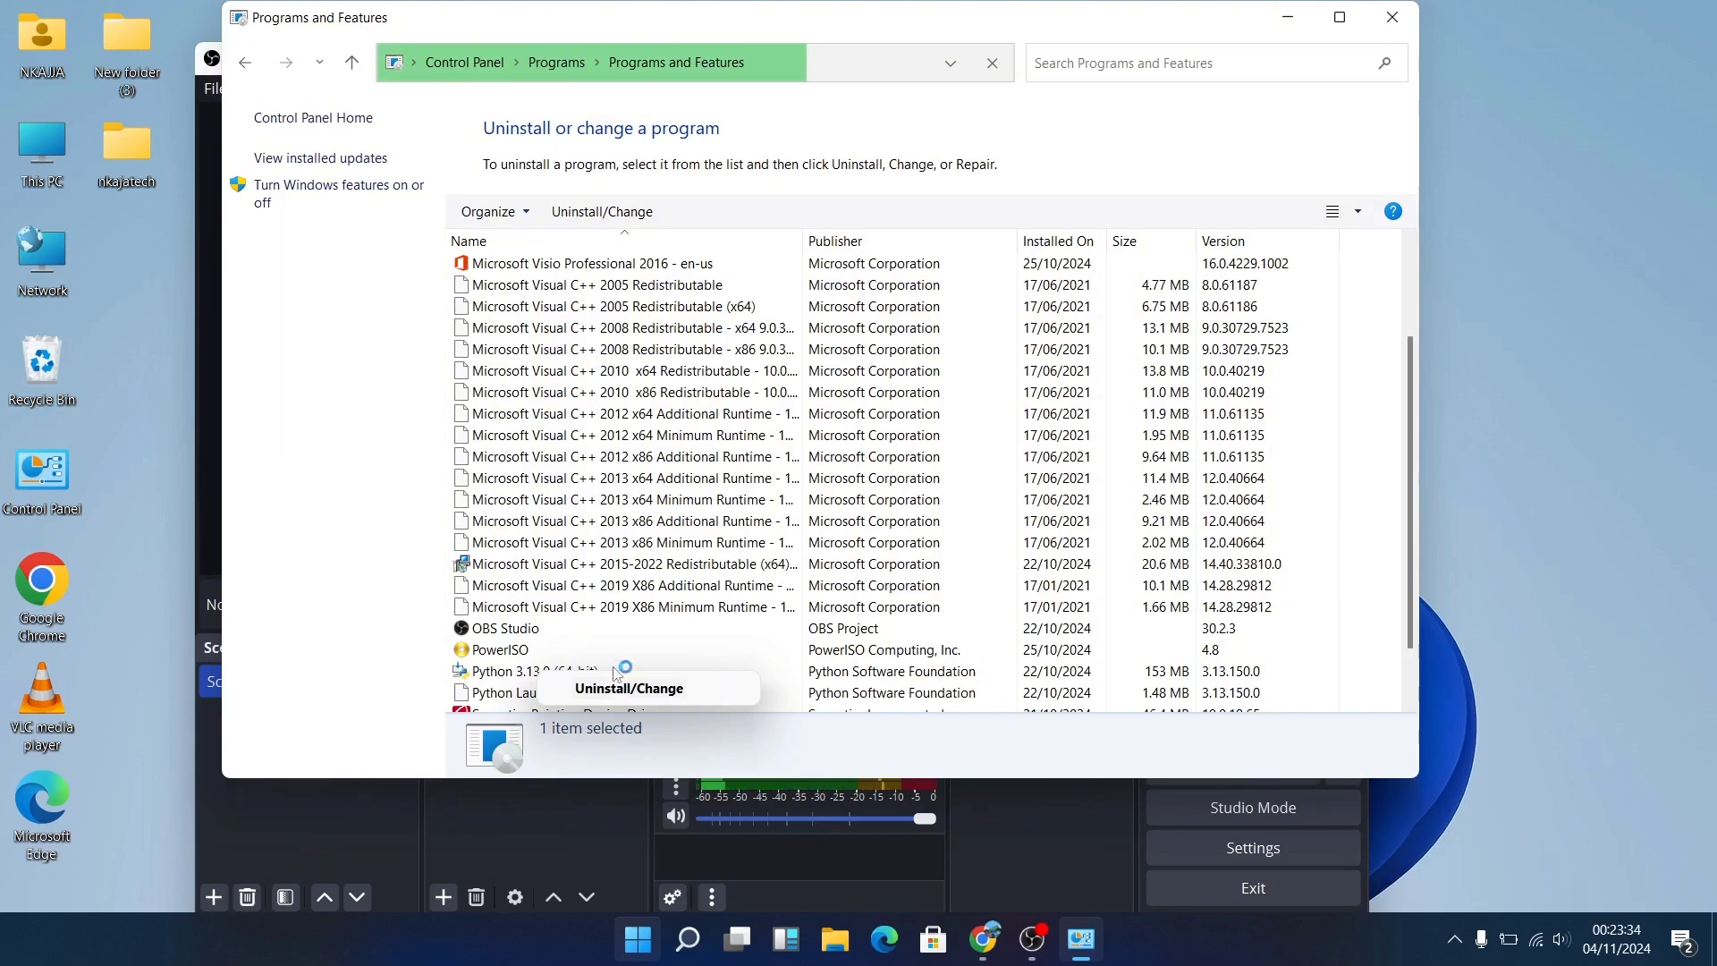
click(687, 523)
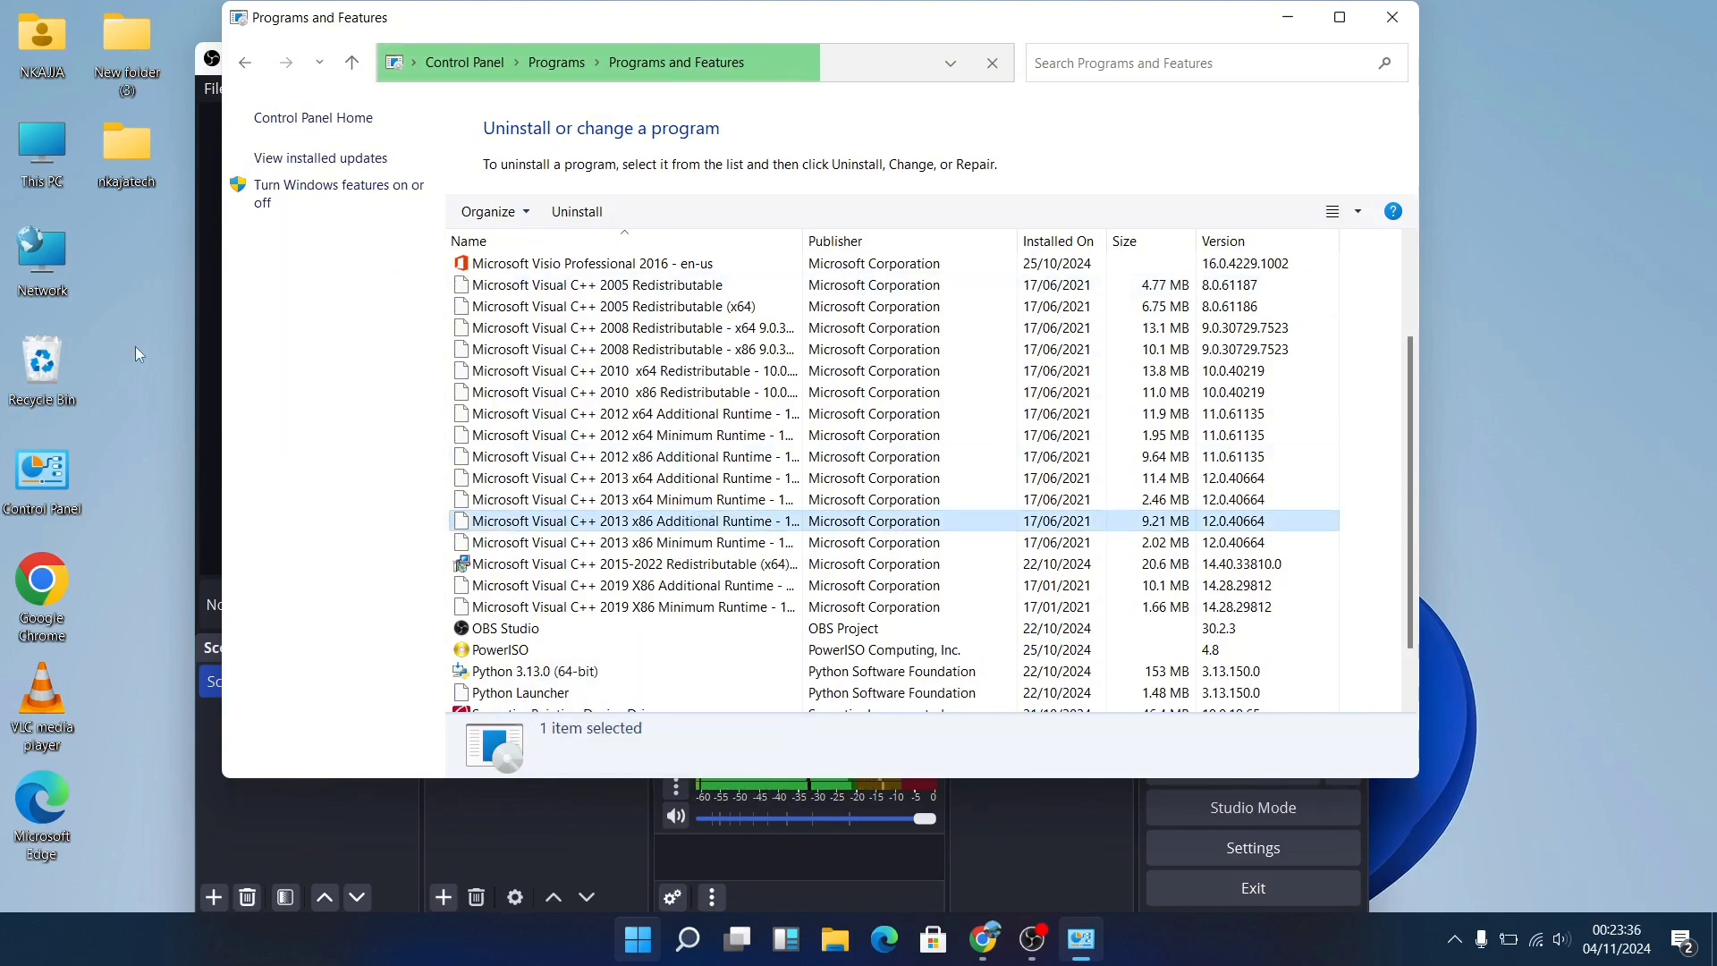
click(247, 63)
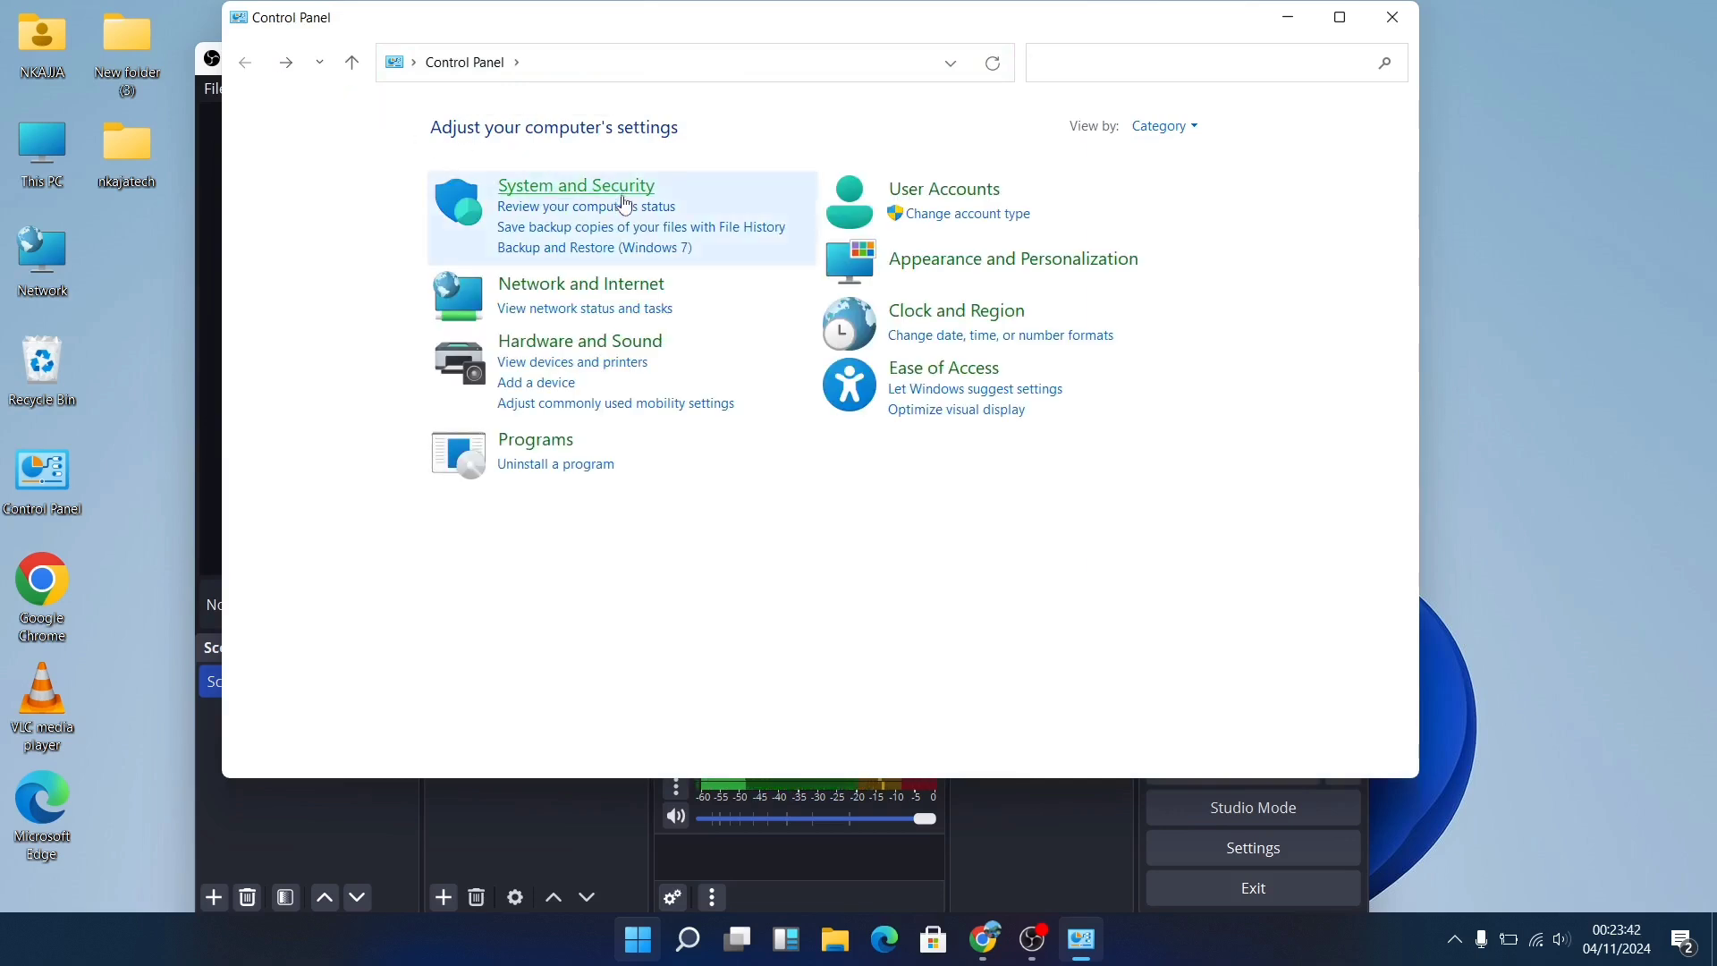
- Visit System and Security, return to Control Panel home, then choose Change account type
click(713, 187)
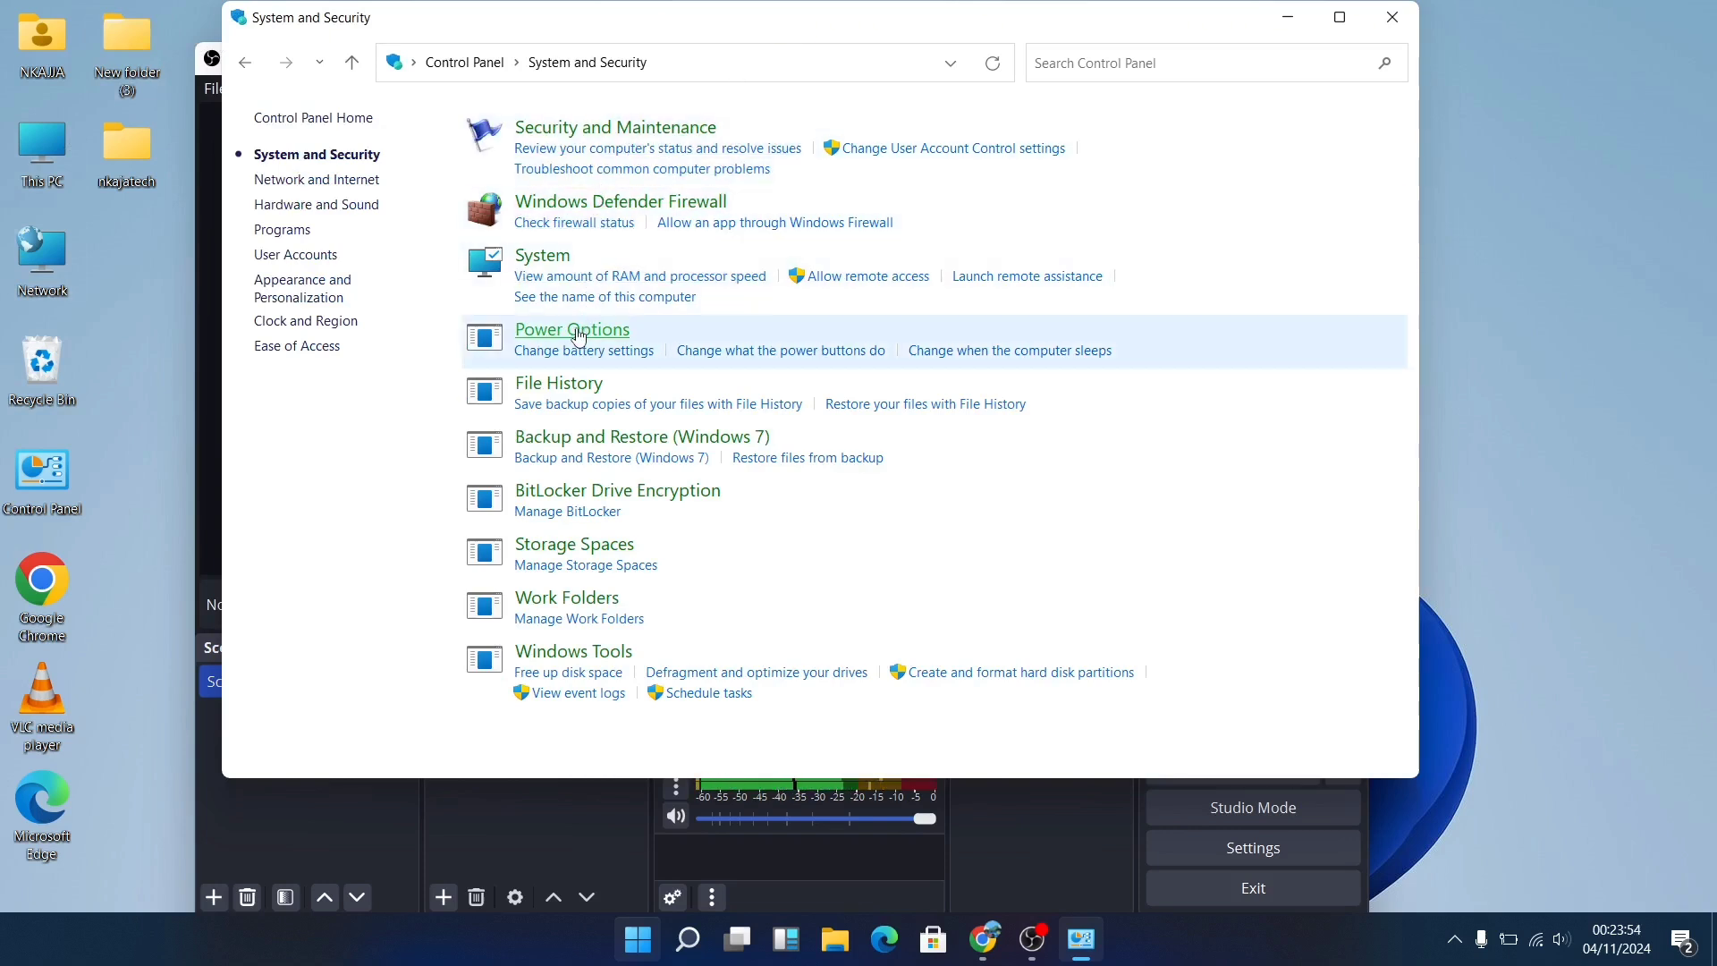
click(243, 62)
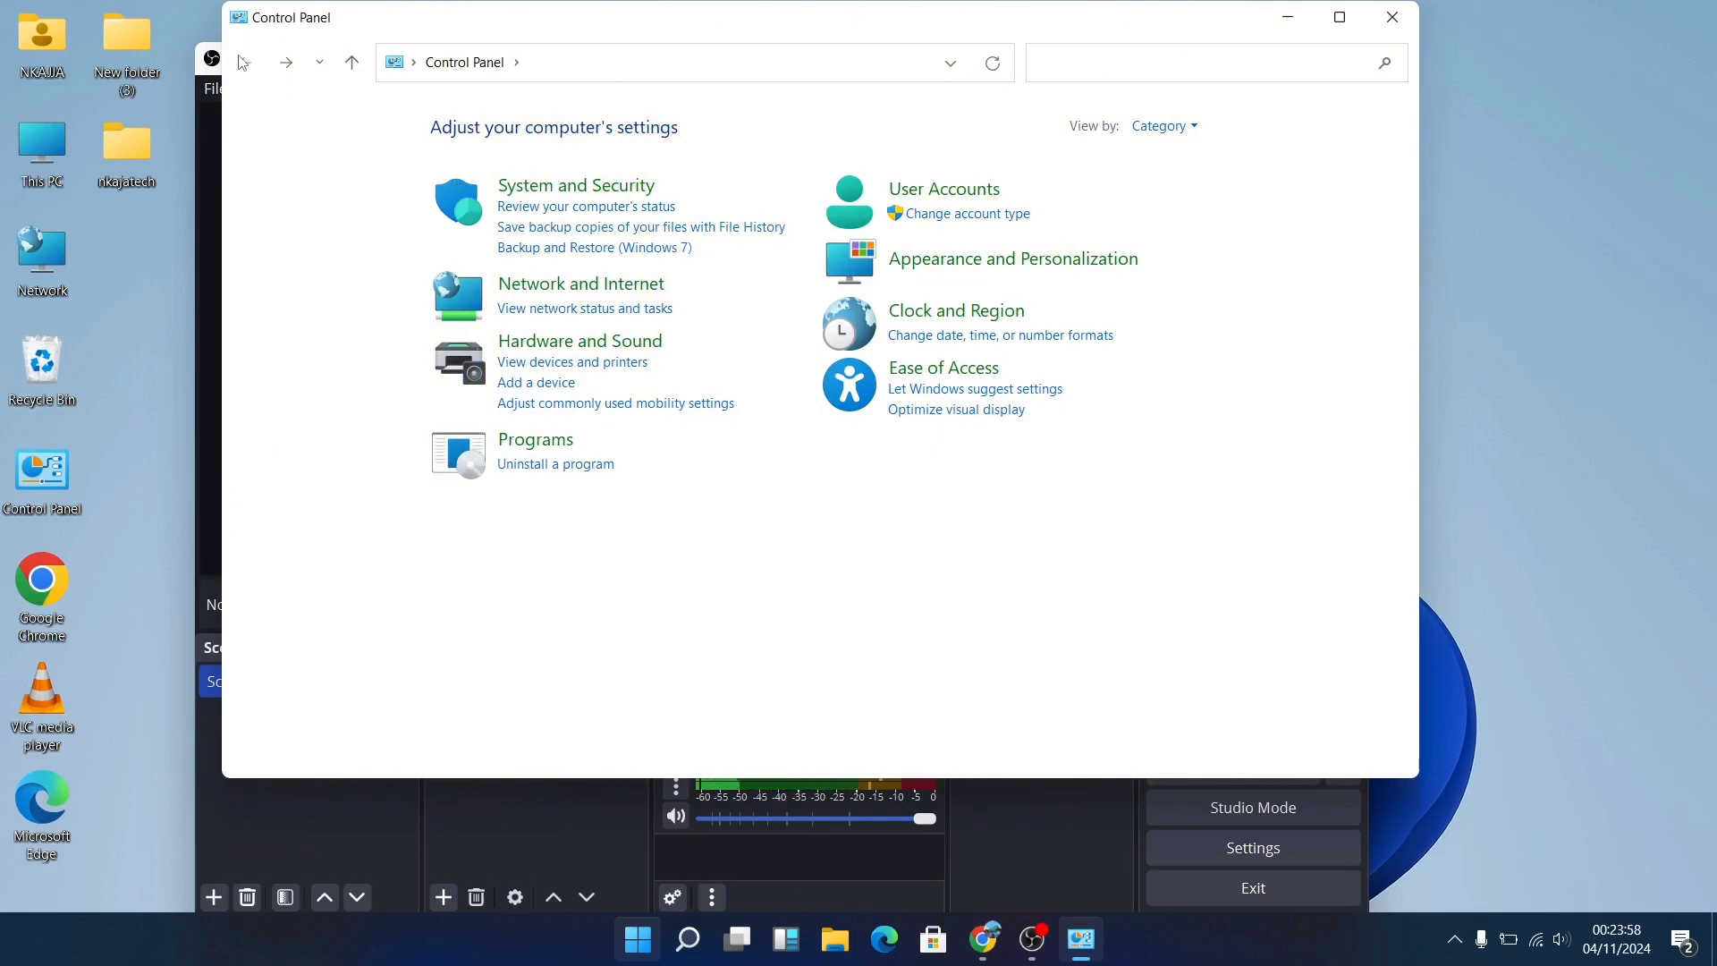
click(975, 215)
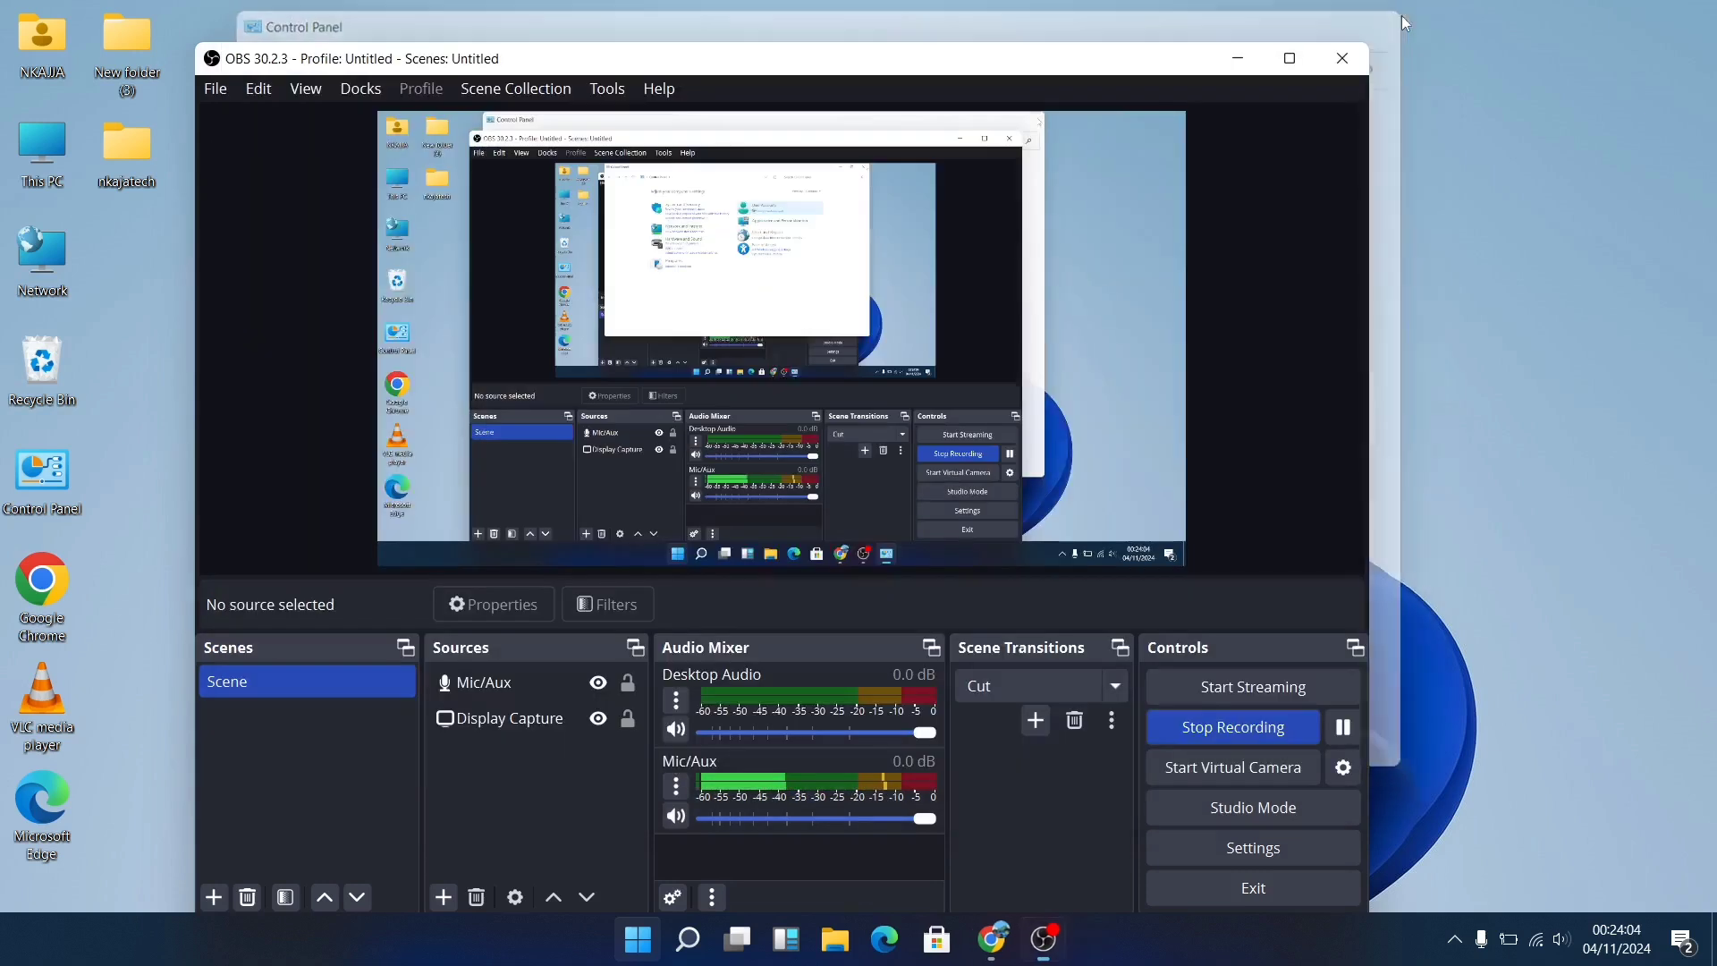
- Close Control Panel and clear the screen to the desktop with Win+D
click(1393, 17)
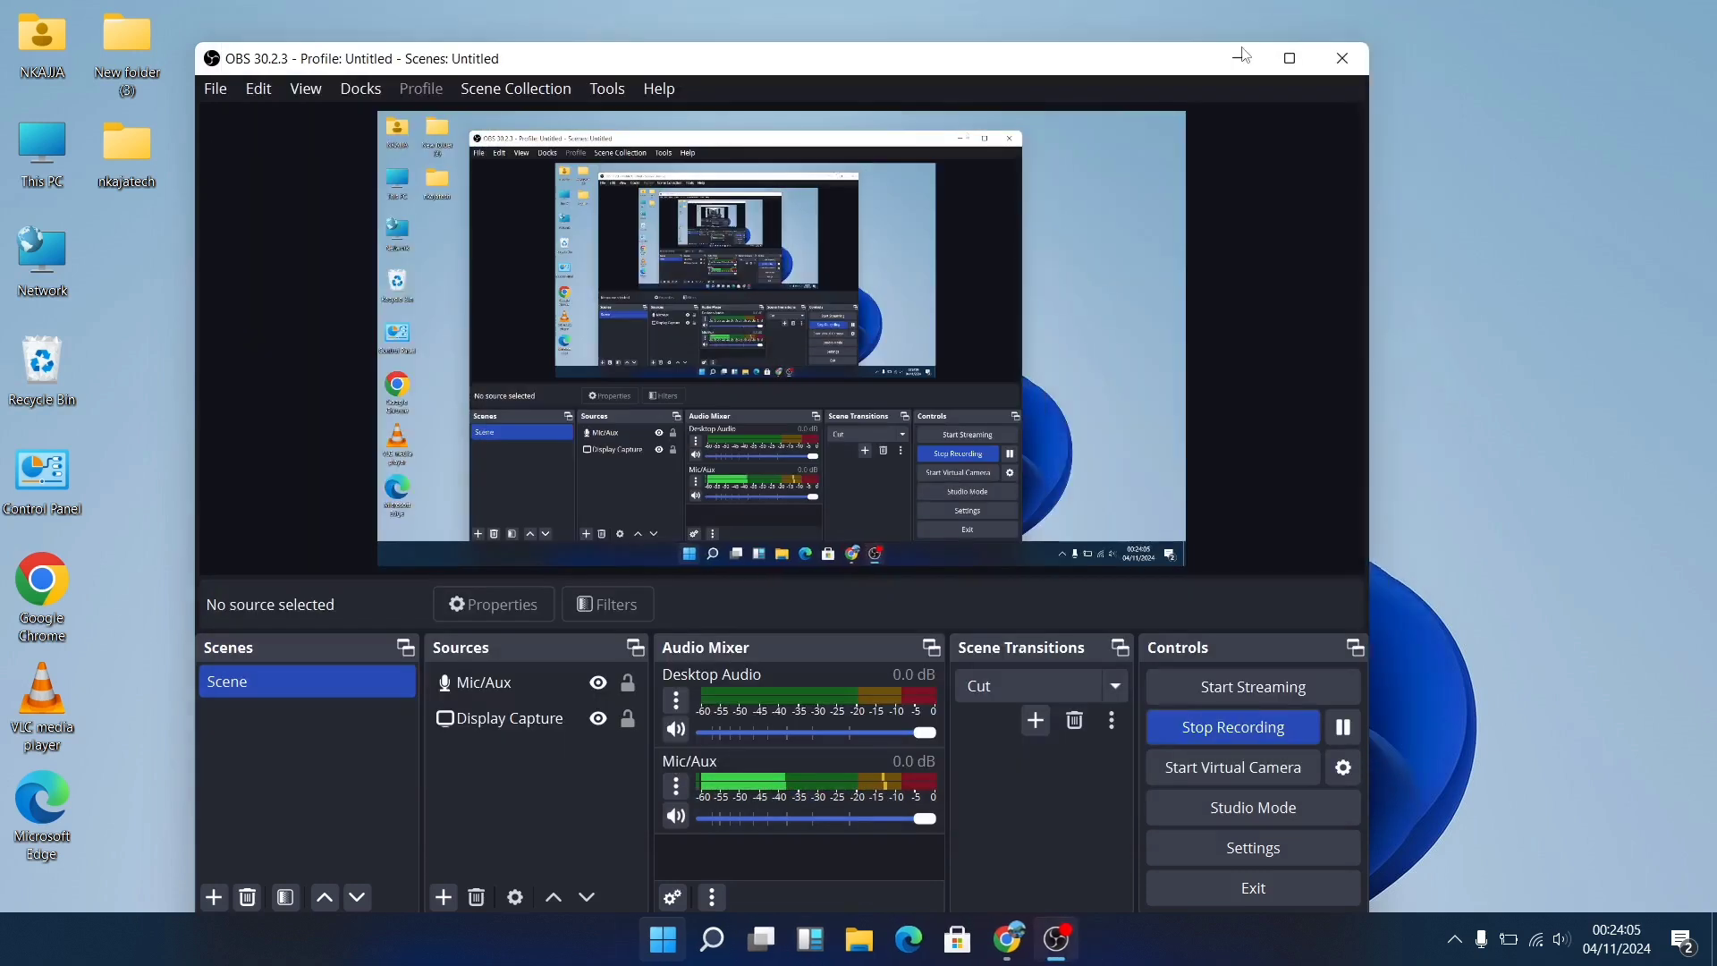
click(1567, 293)
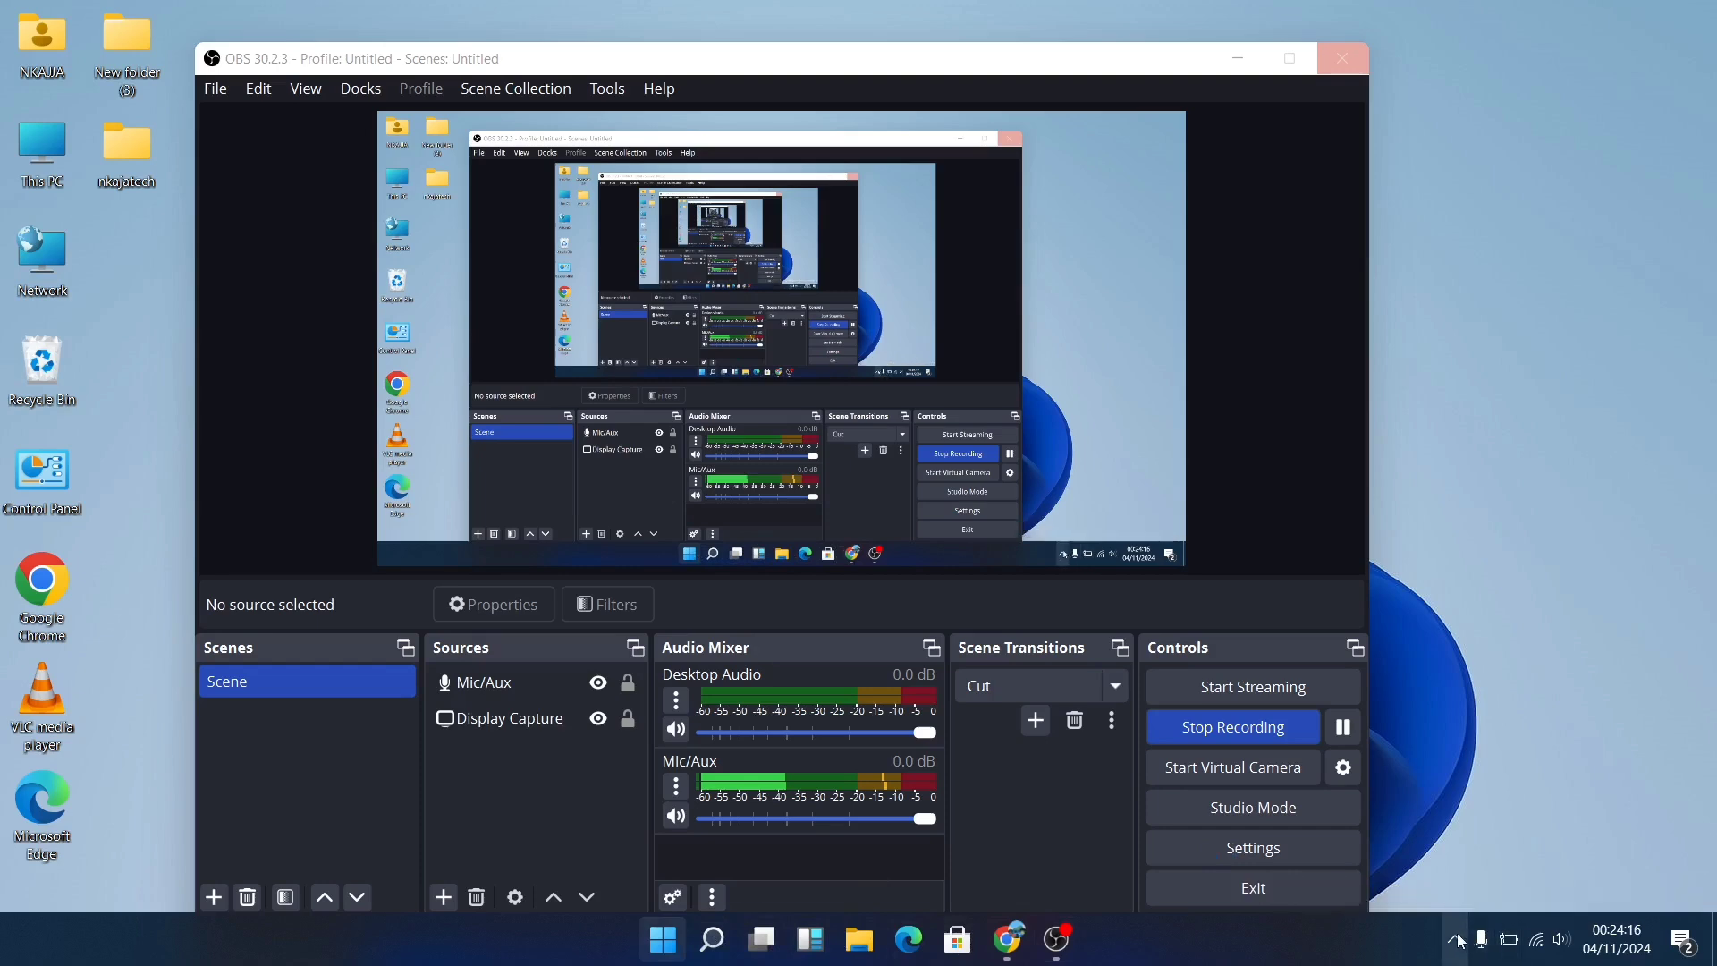
key(super+d)
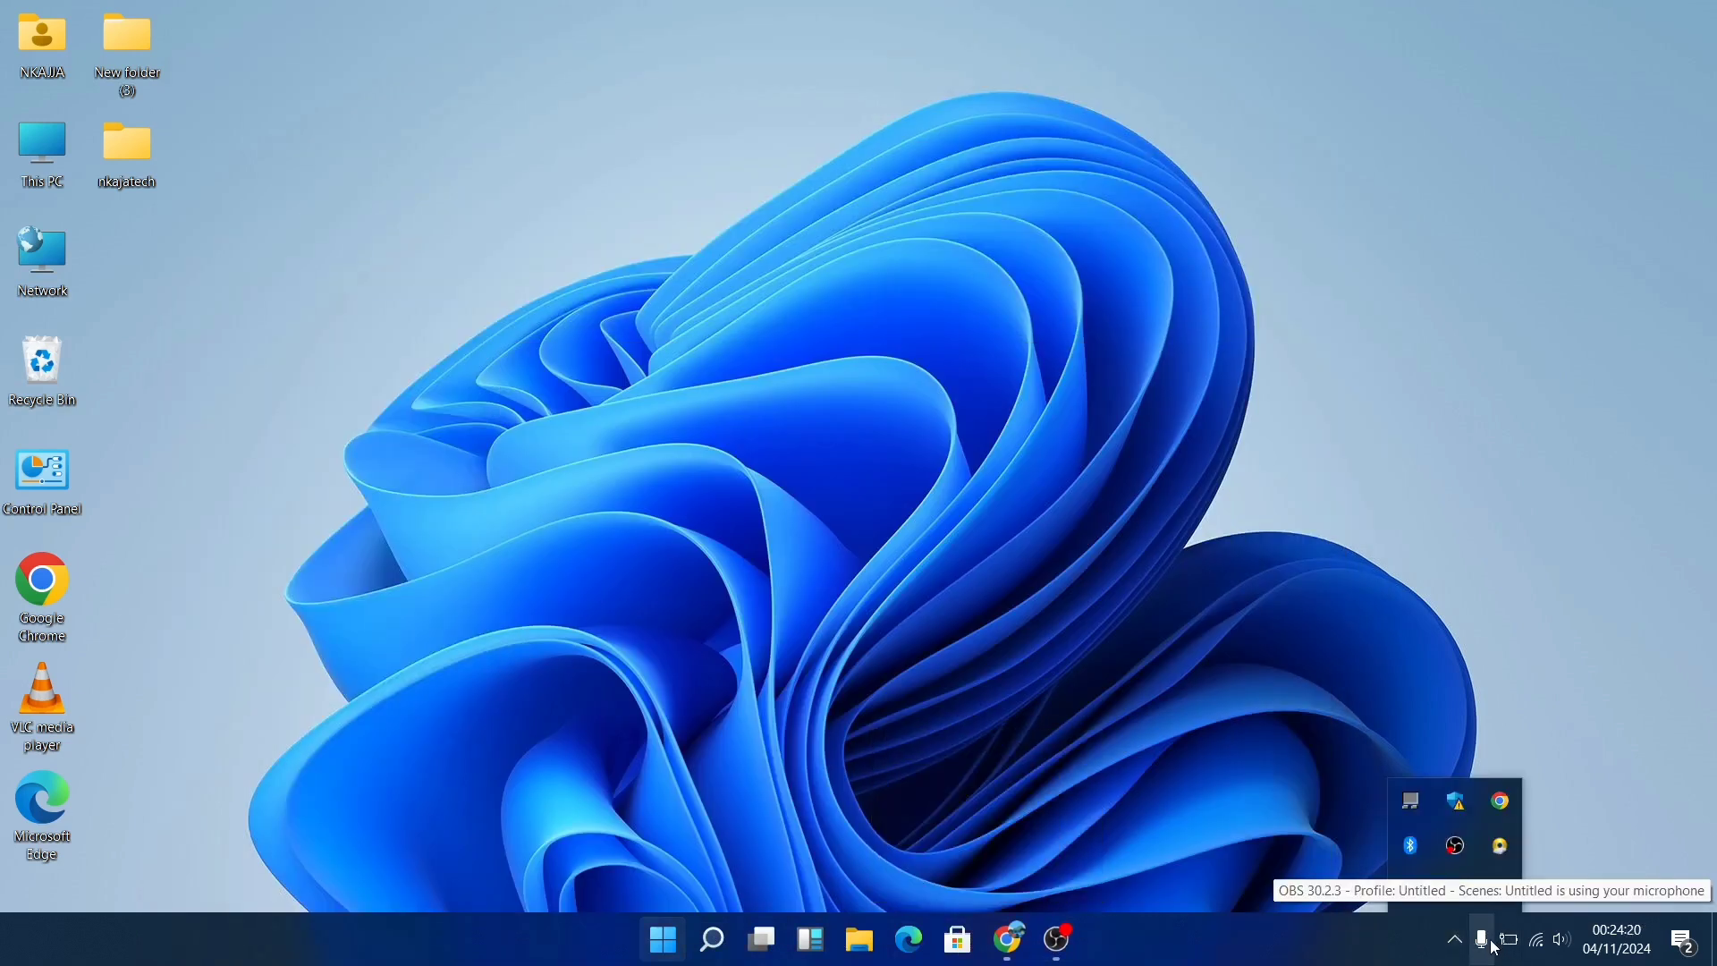
- Close the hidden tray icons flyout and Refresh the desktop via its context menu
click(1540, 944)
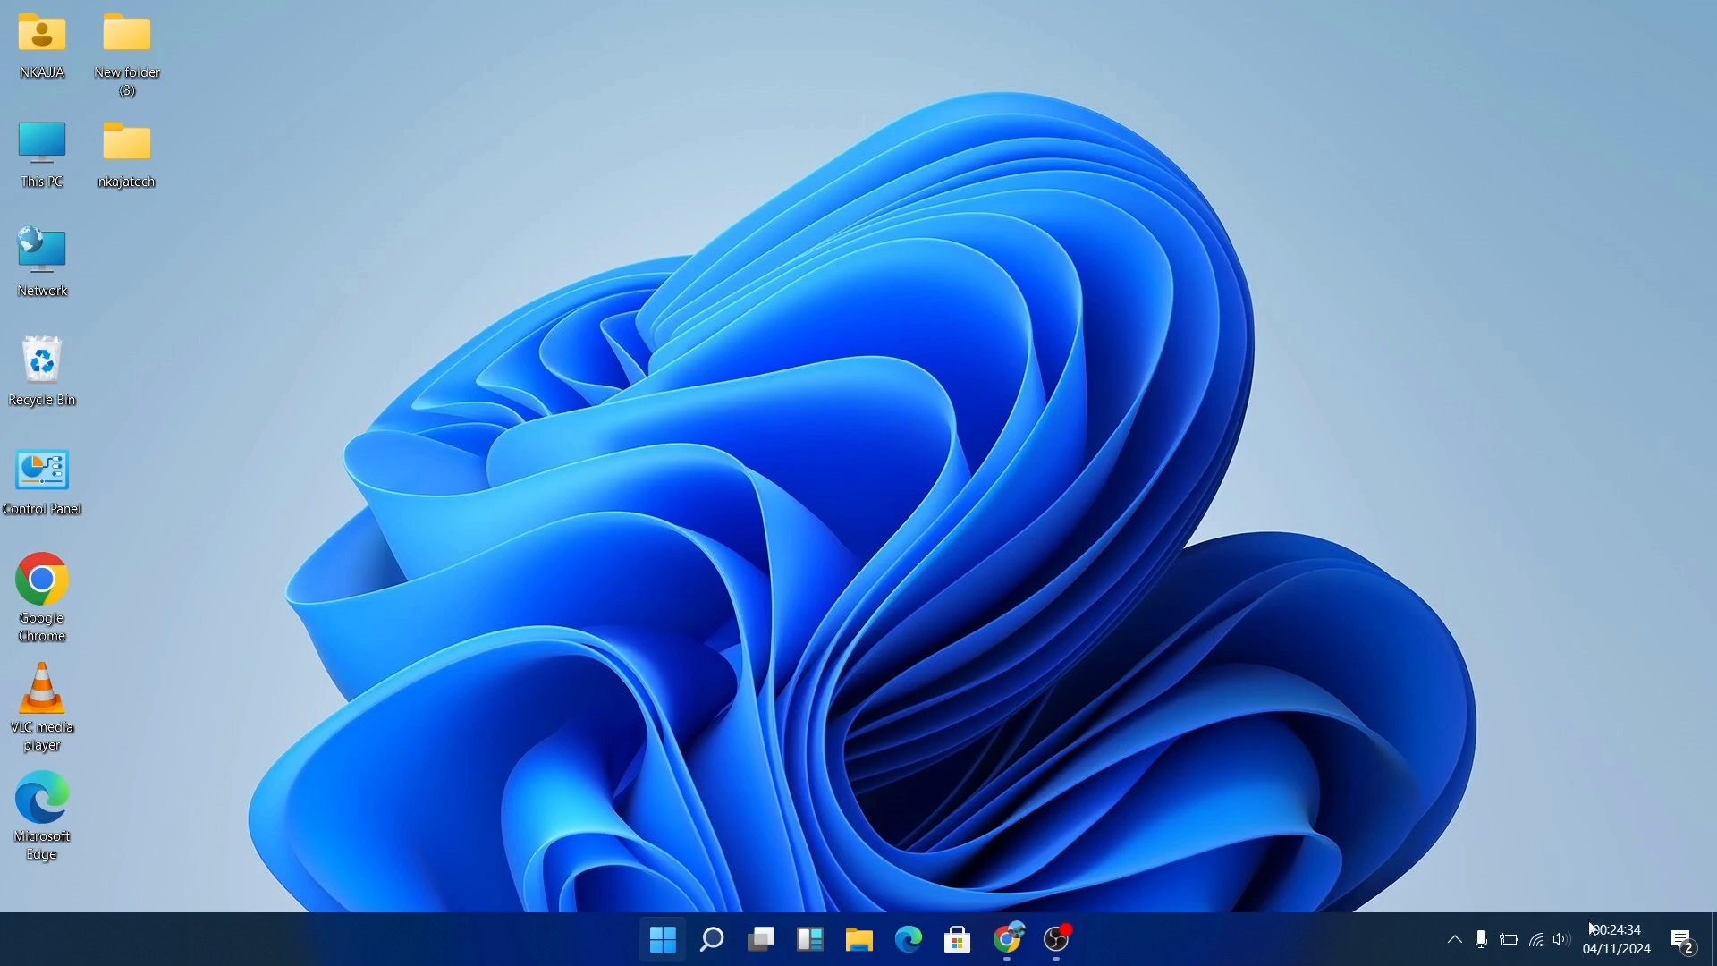
mouse_move(1603, 938)
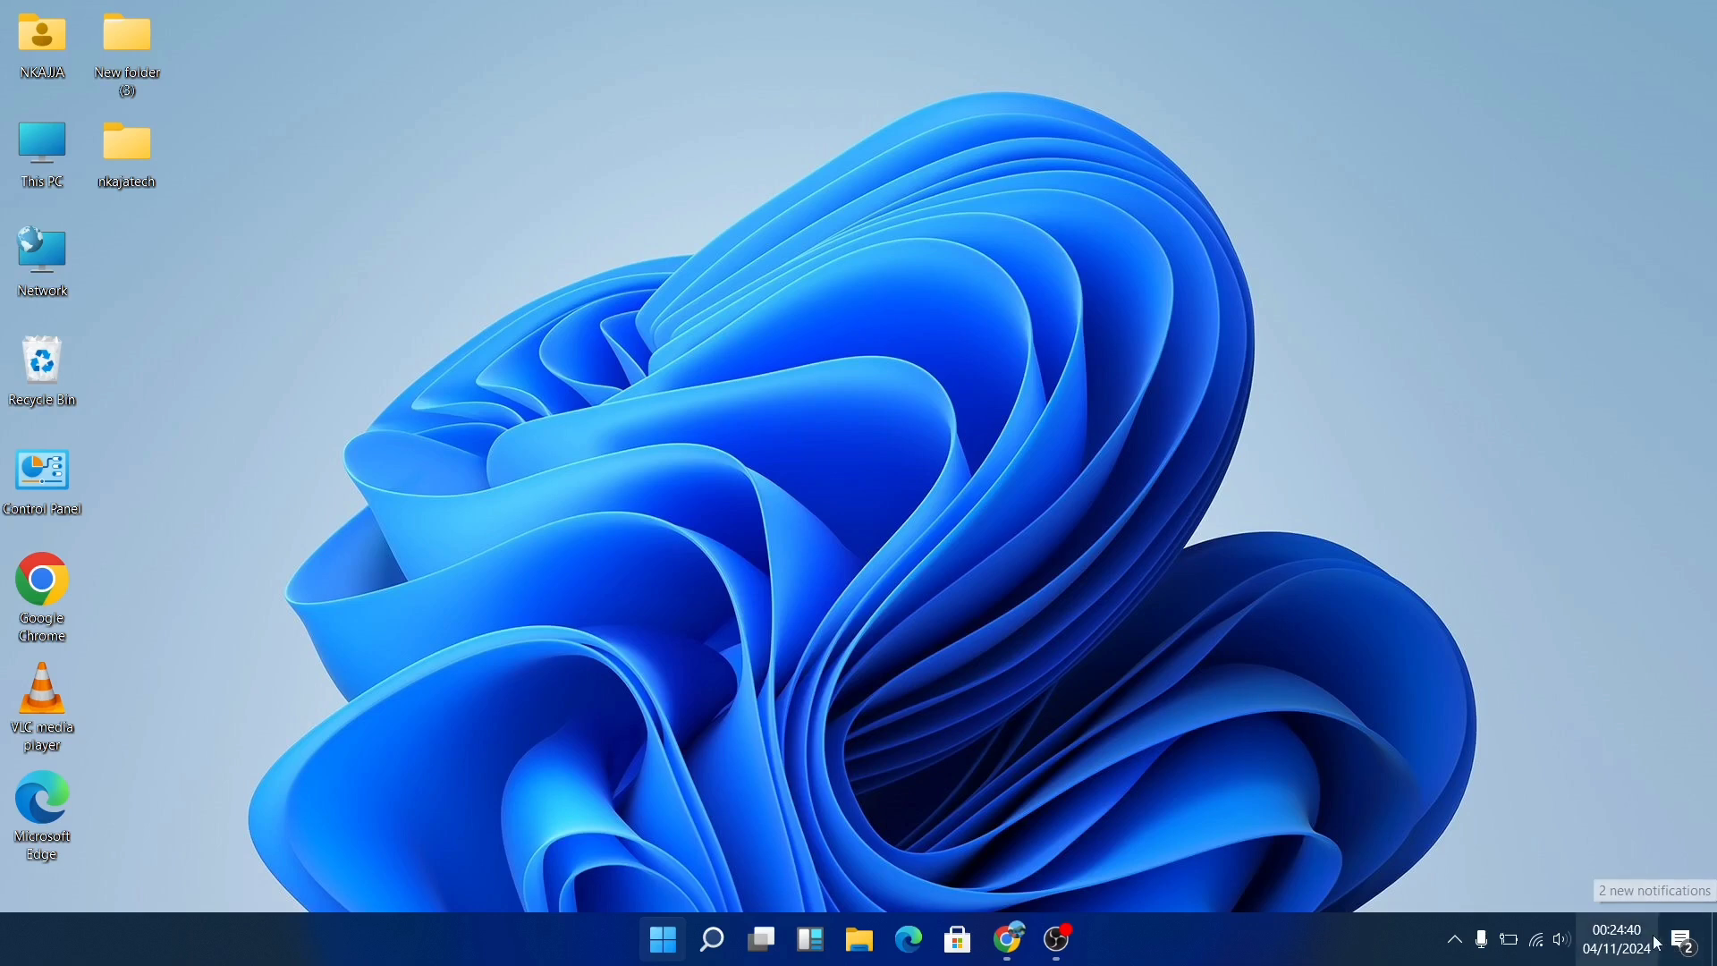
key(shift+F10)
click(1356, 451)
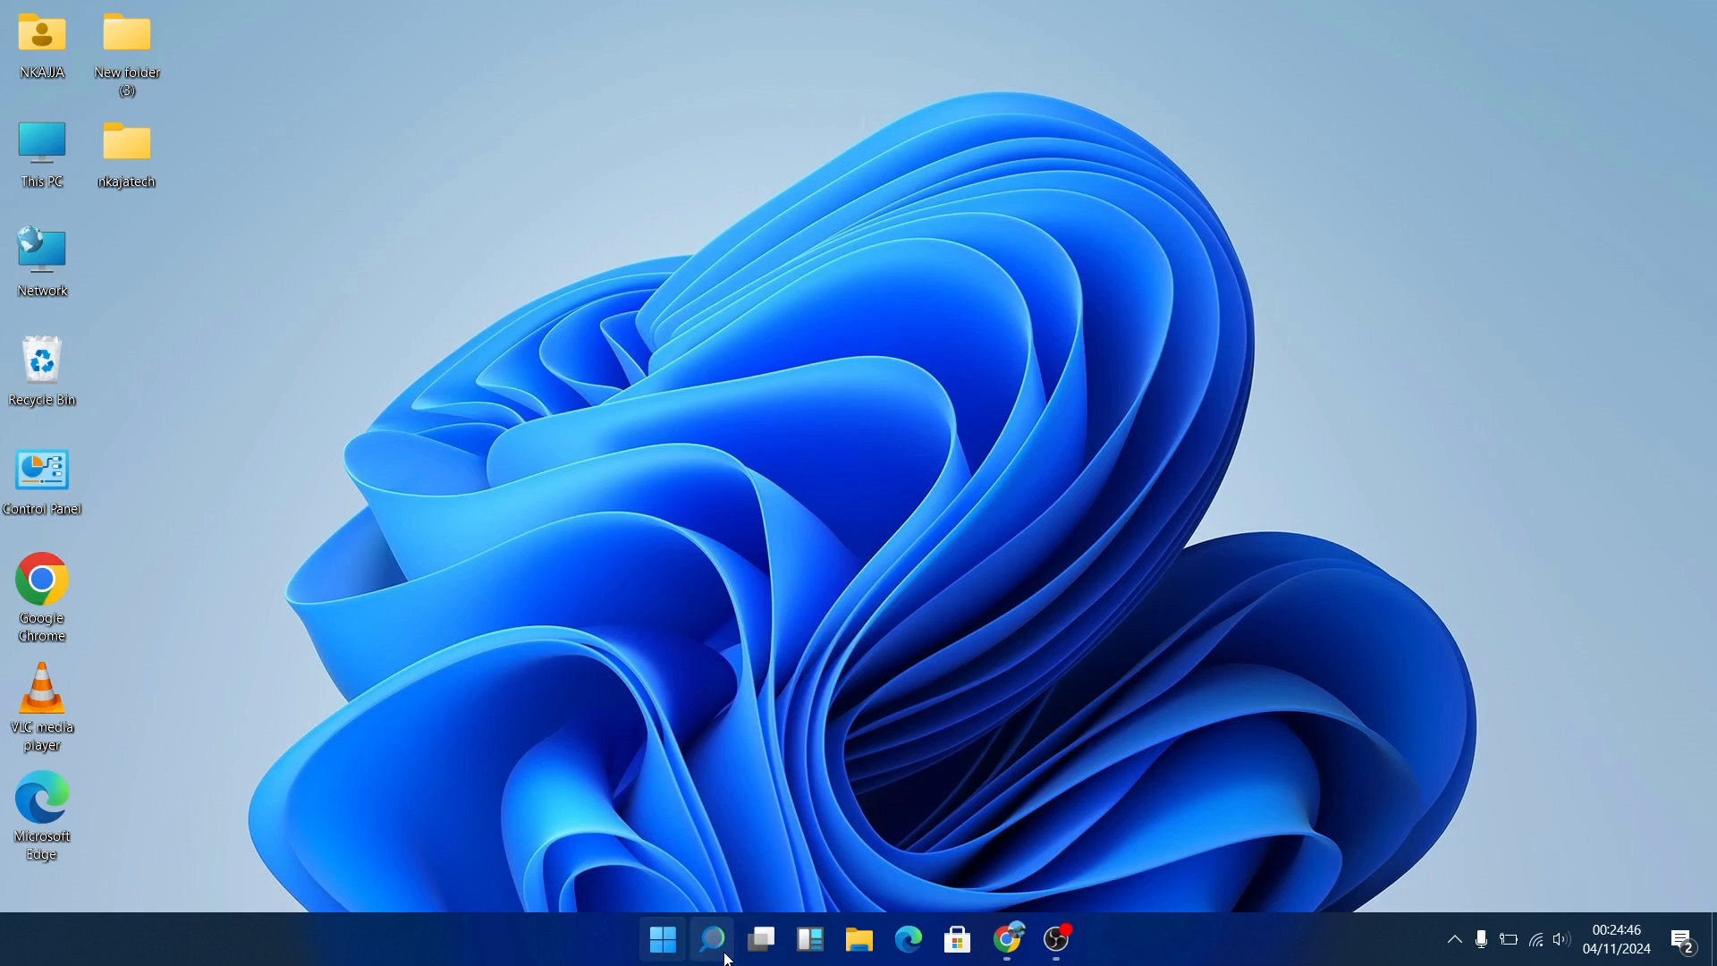
click(725, 954)
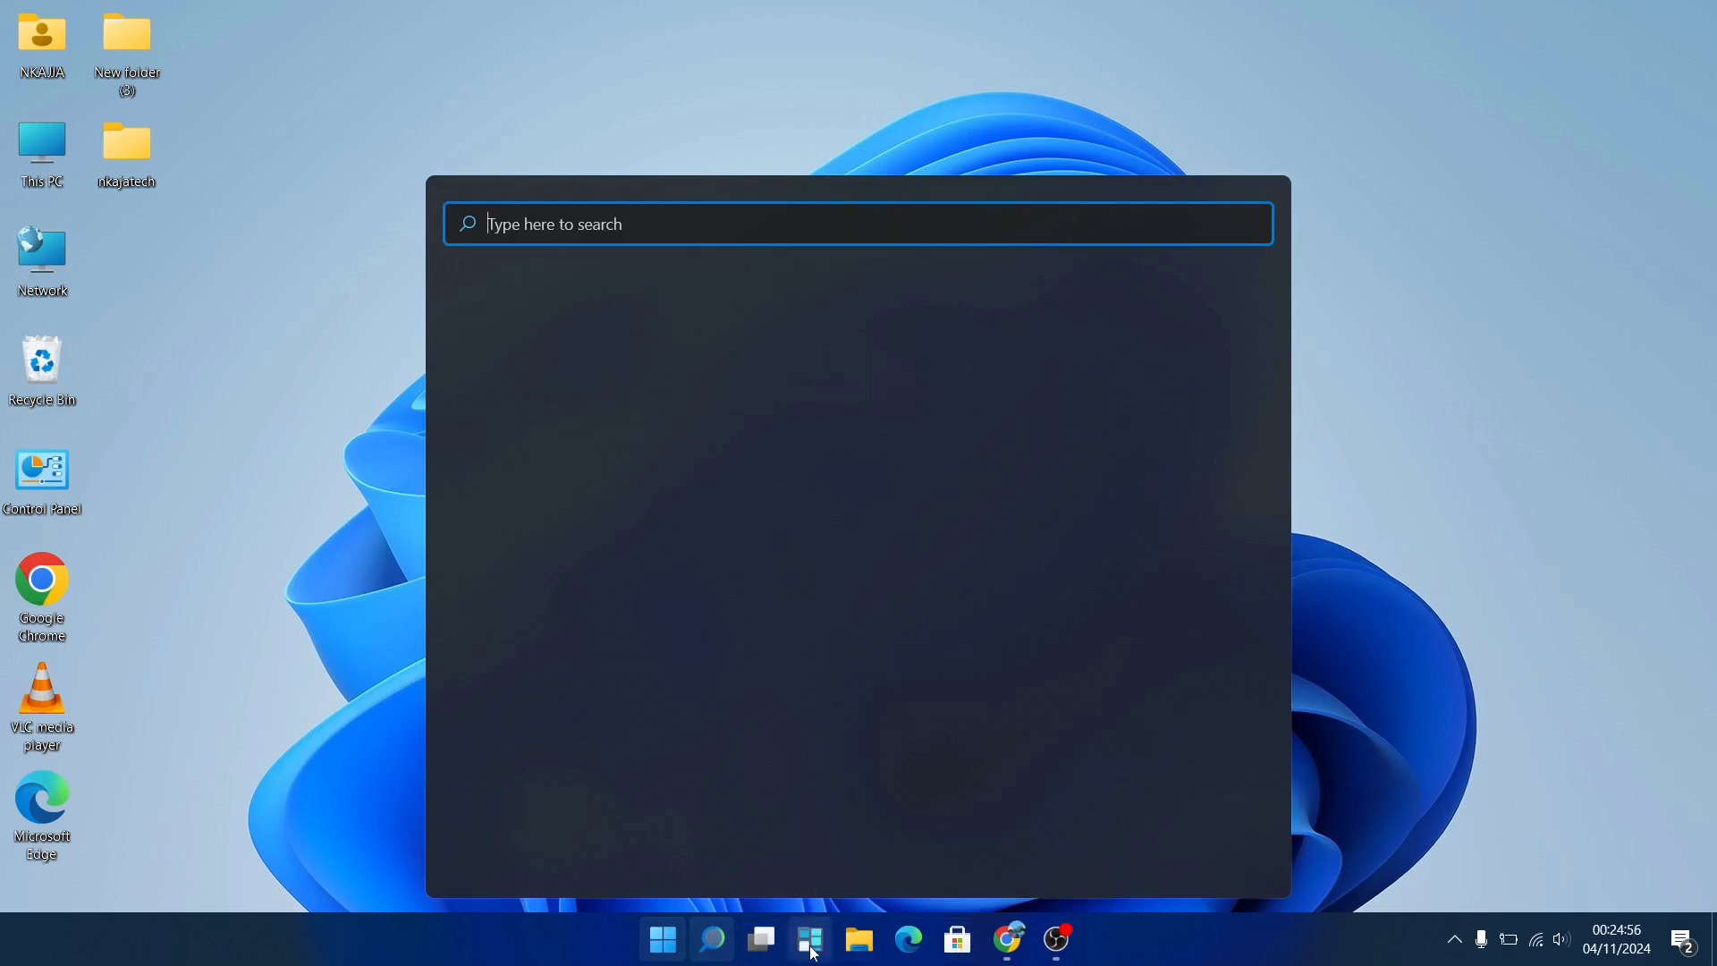
click(1391, 56)
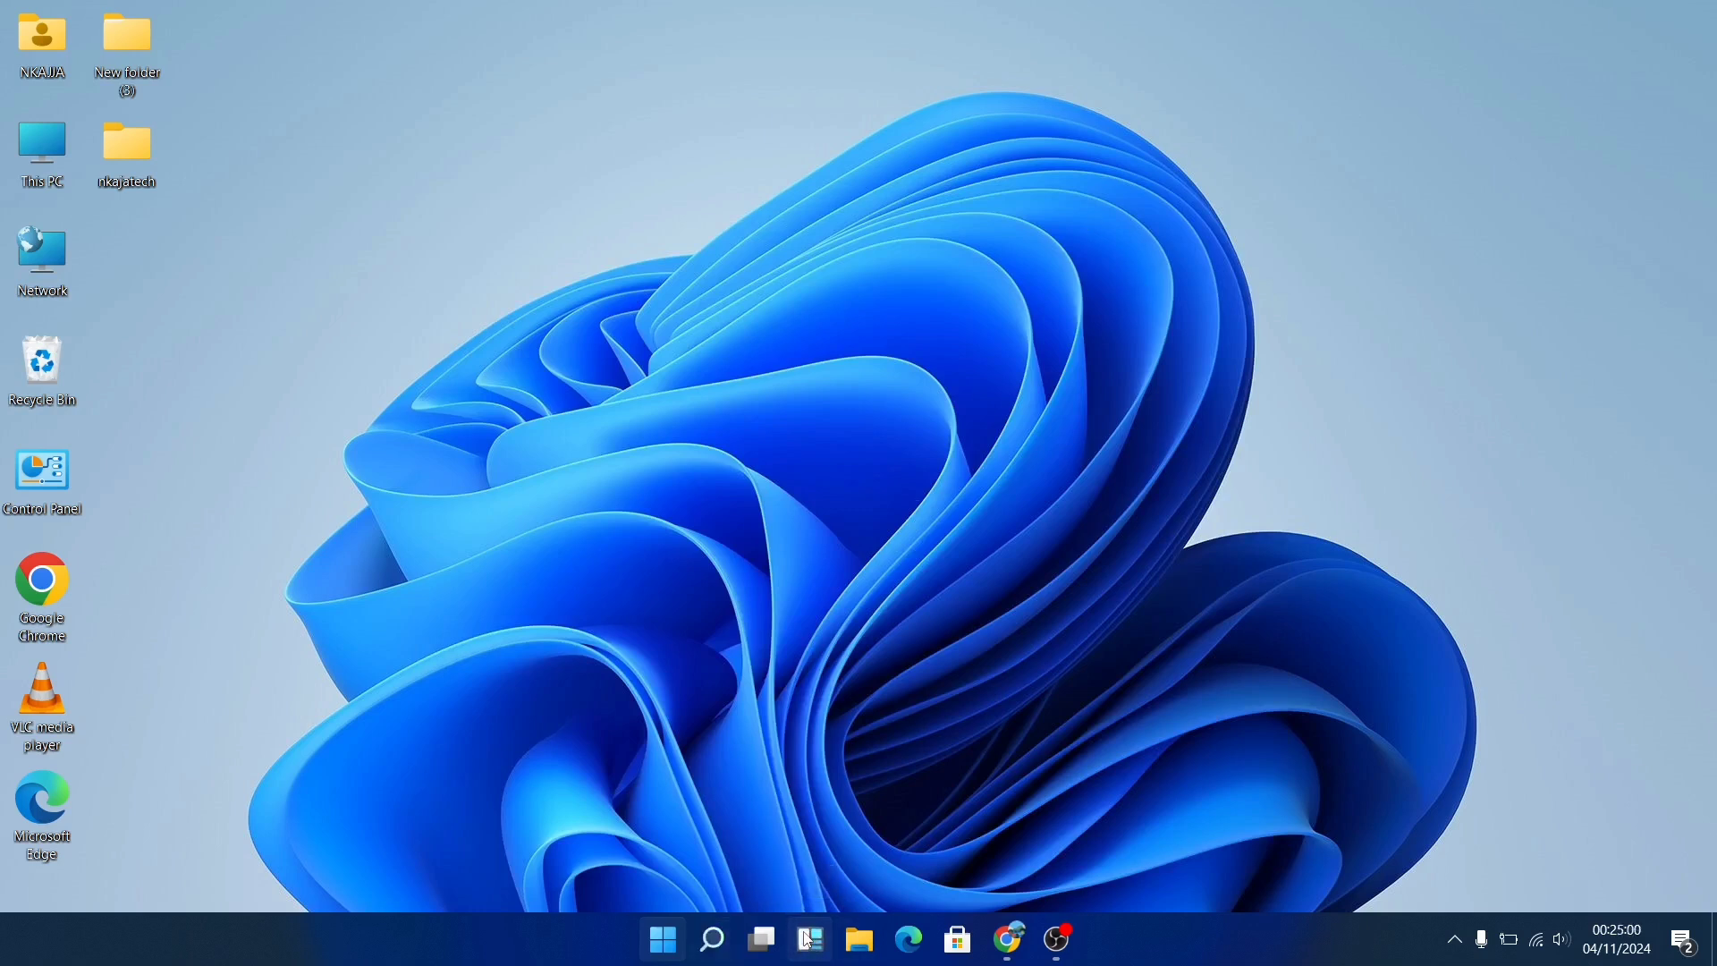
- Launch Microsoft Store, move it right, close Manage Accounts, and open This PC in File Explorer
click(961, 939)
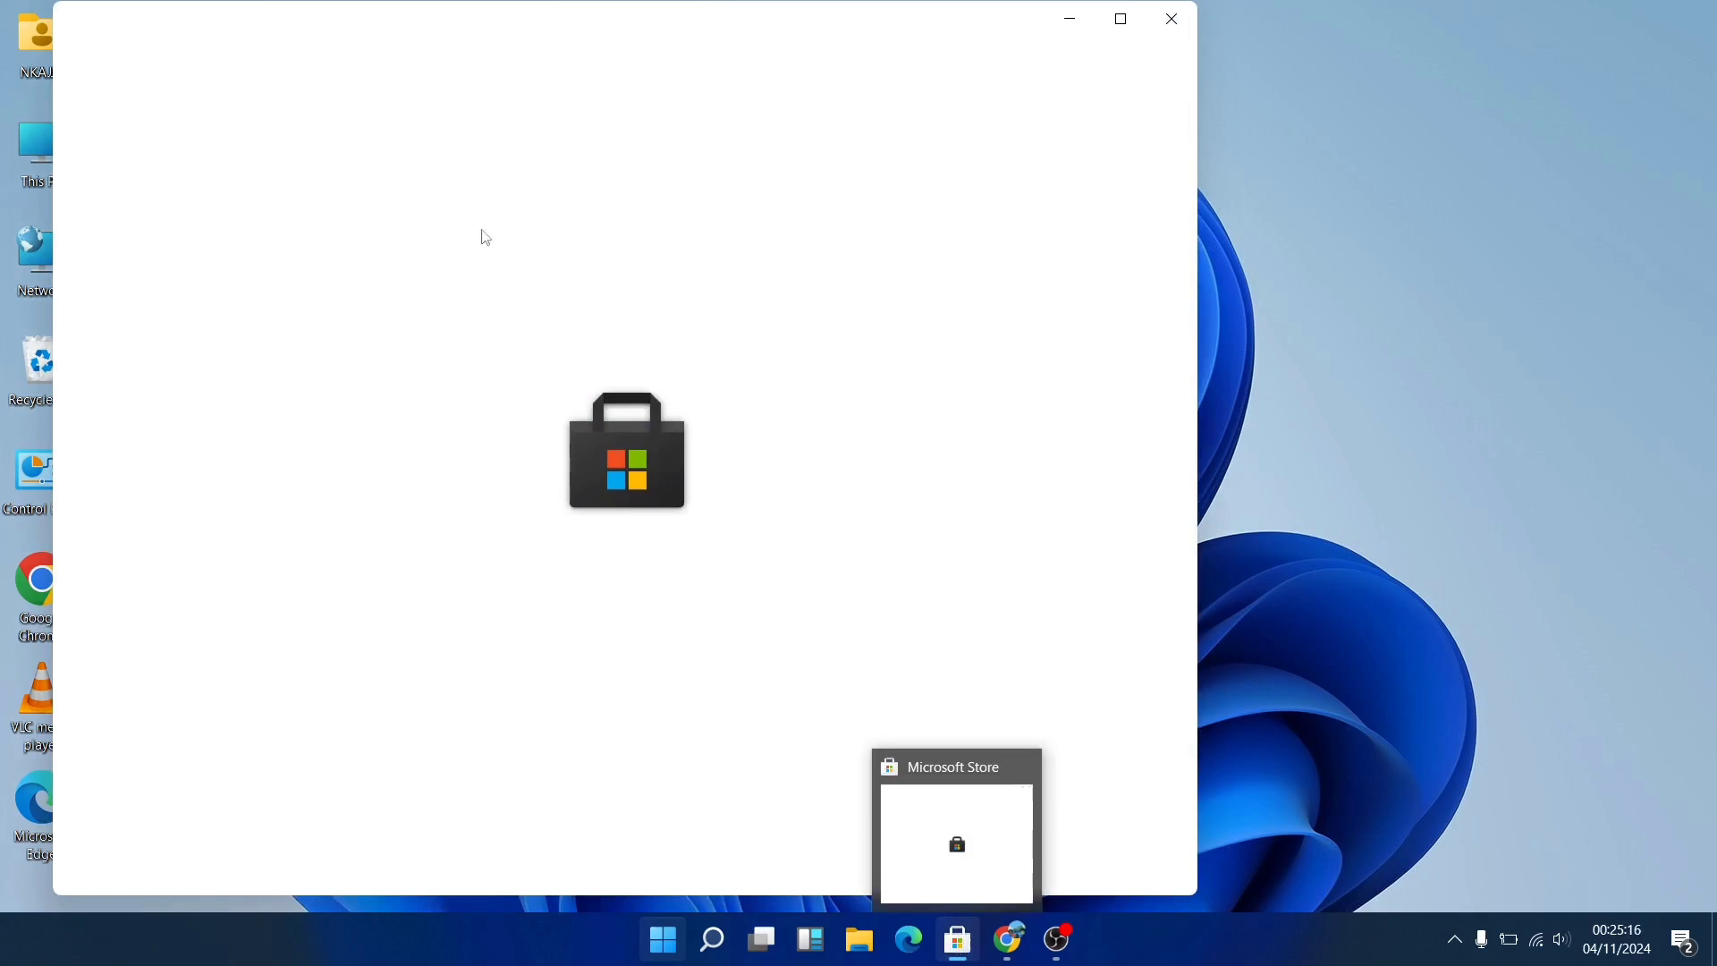
drag(884, 30, 1080, 43)
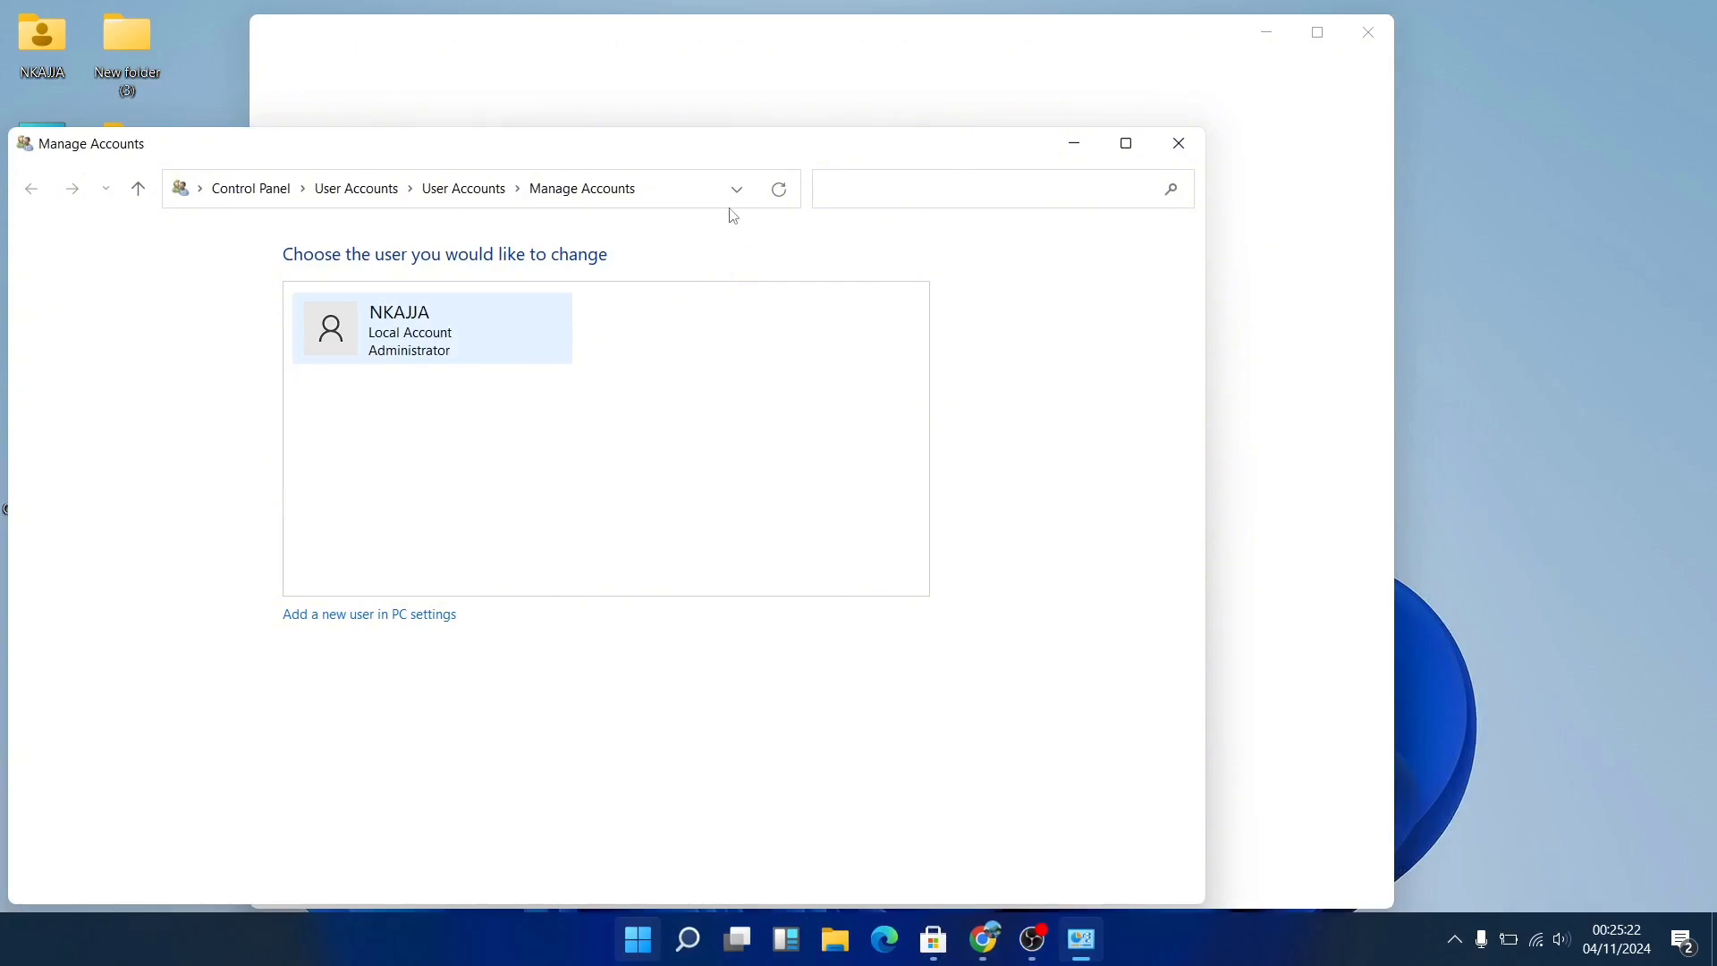
click(1179, 144)
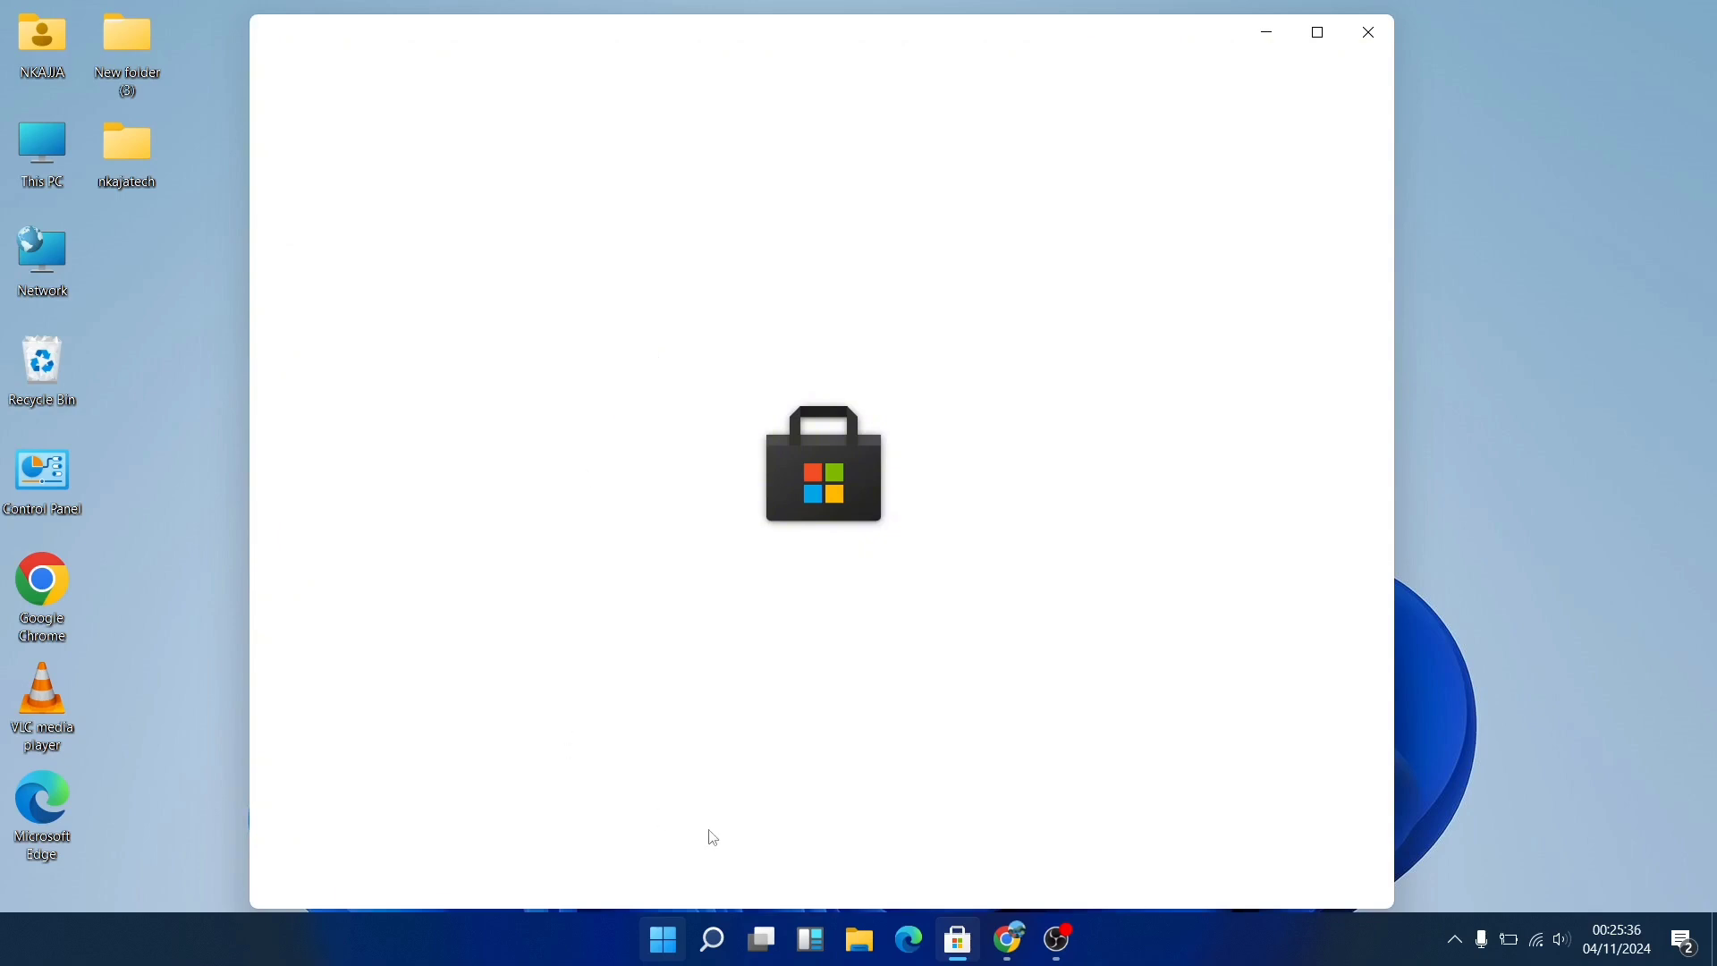
click(860, 941)
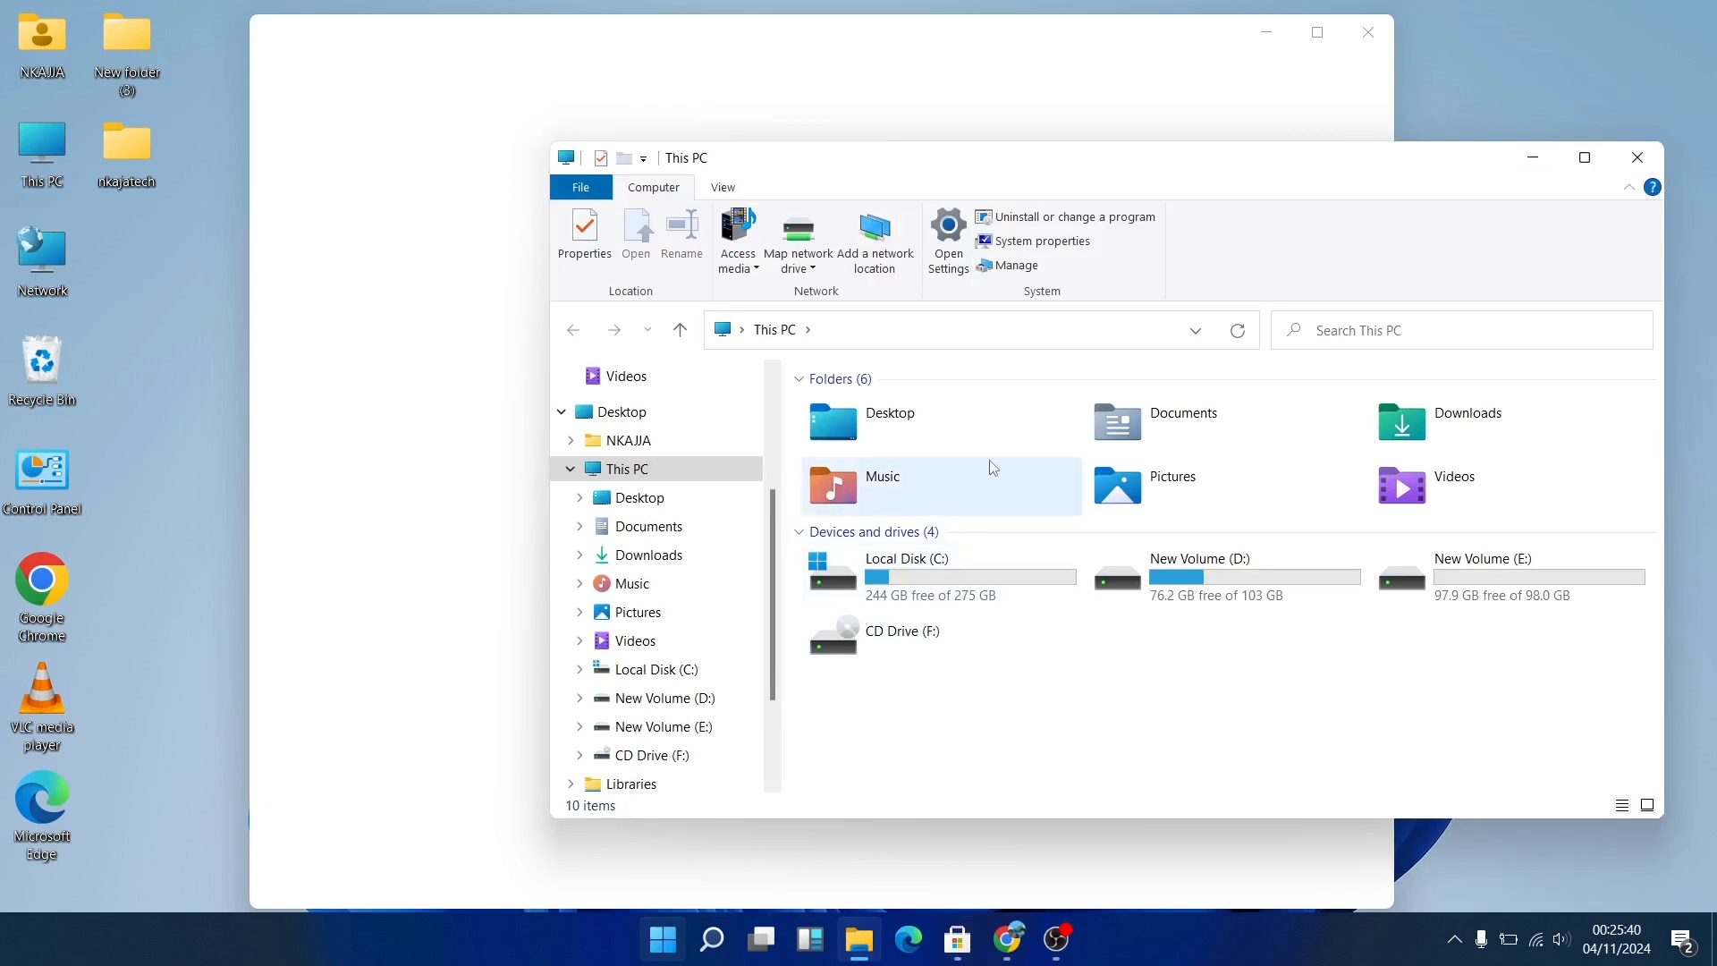
- Open a second This PC window from the desktop, move it up-left, and open the View tab
double_click(26, 143)
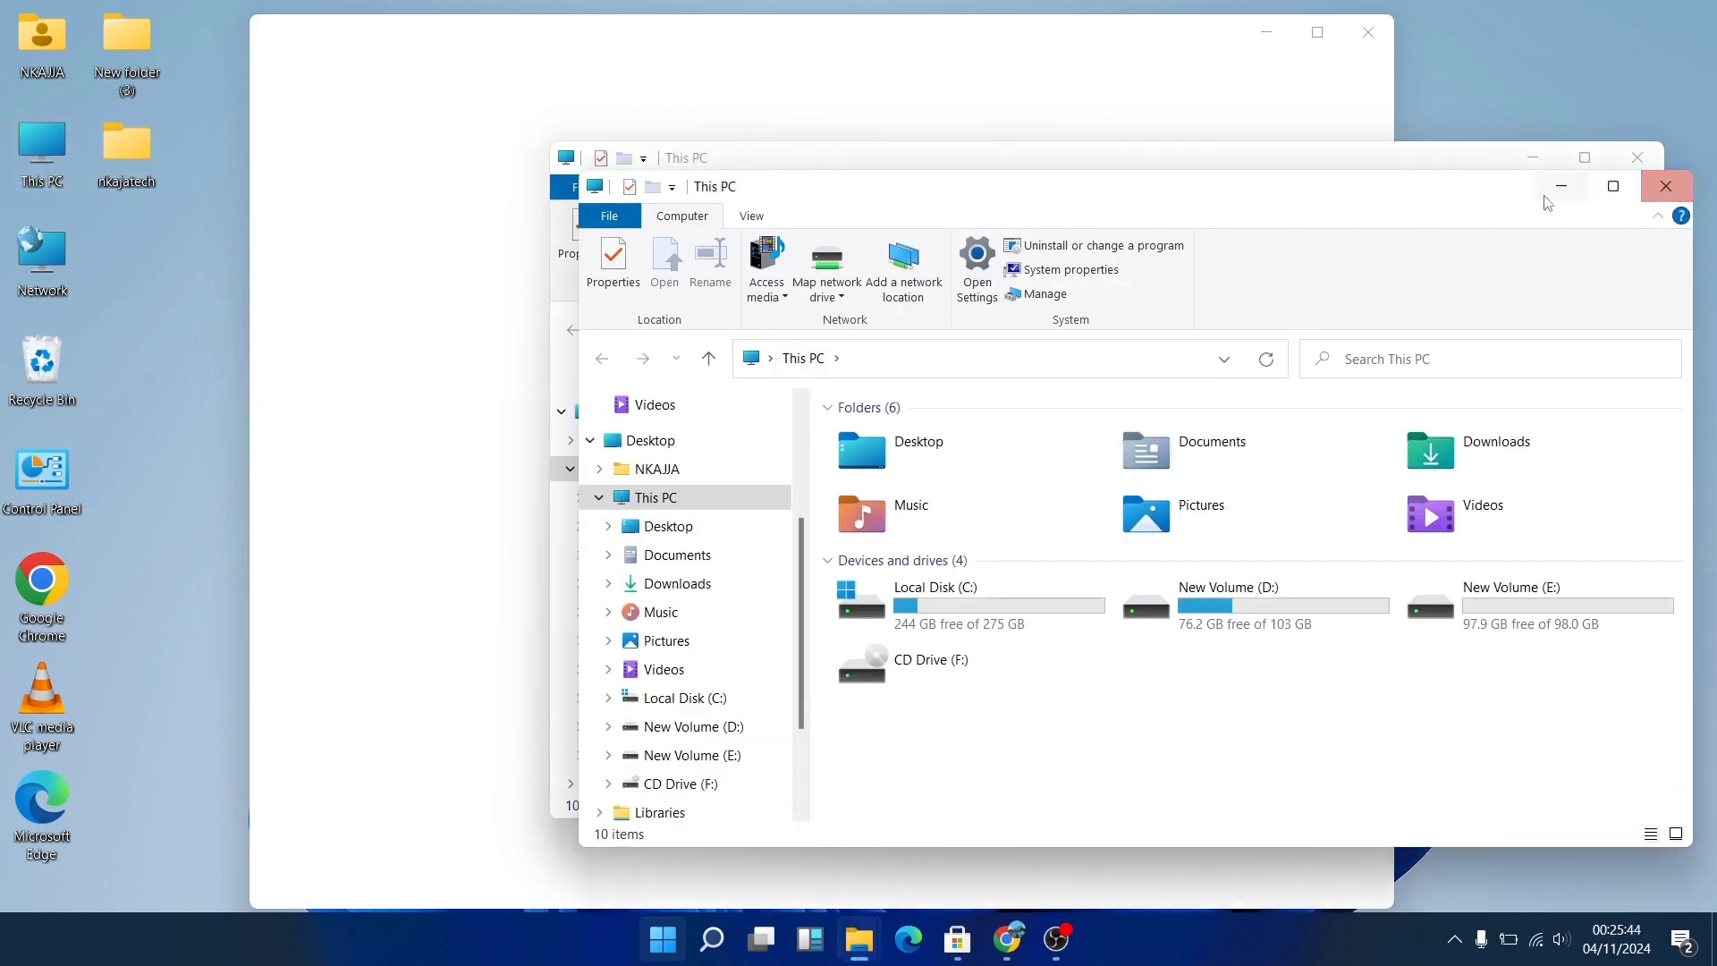
drag(1454, 190, 1216, 147)
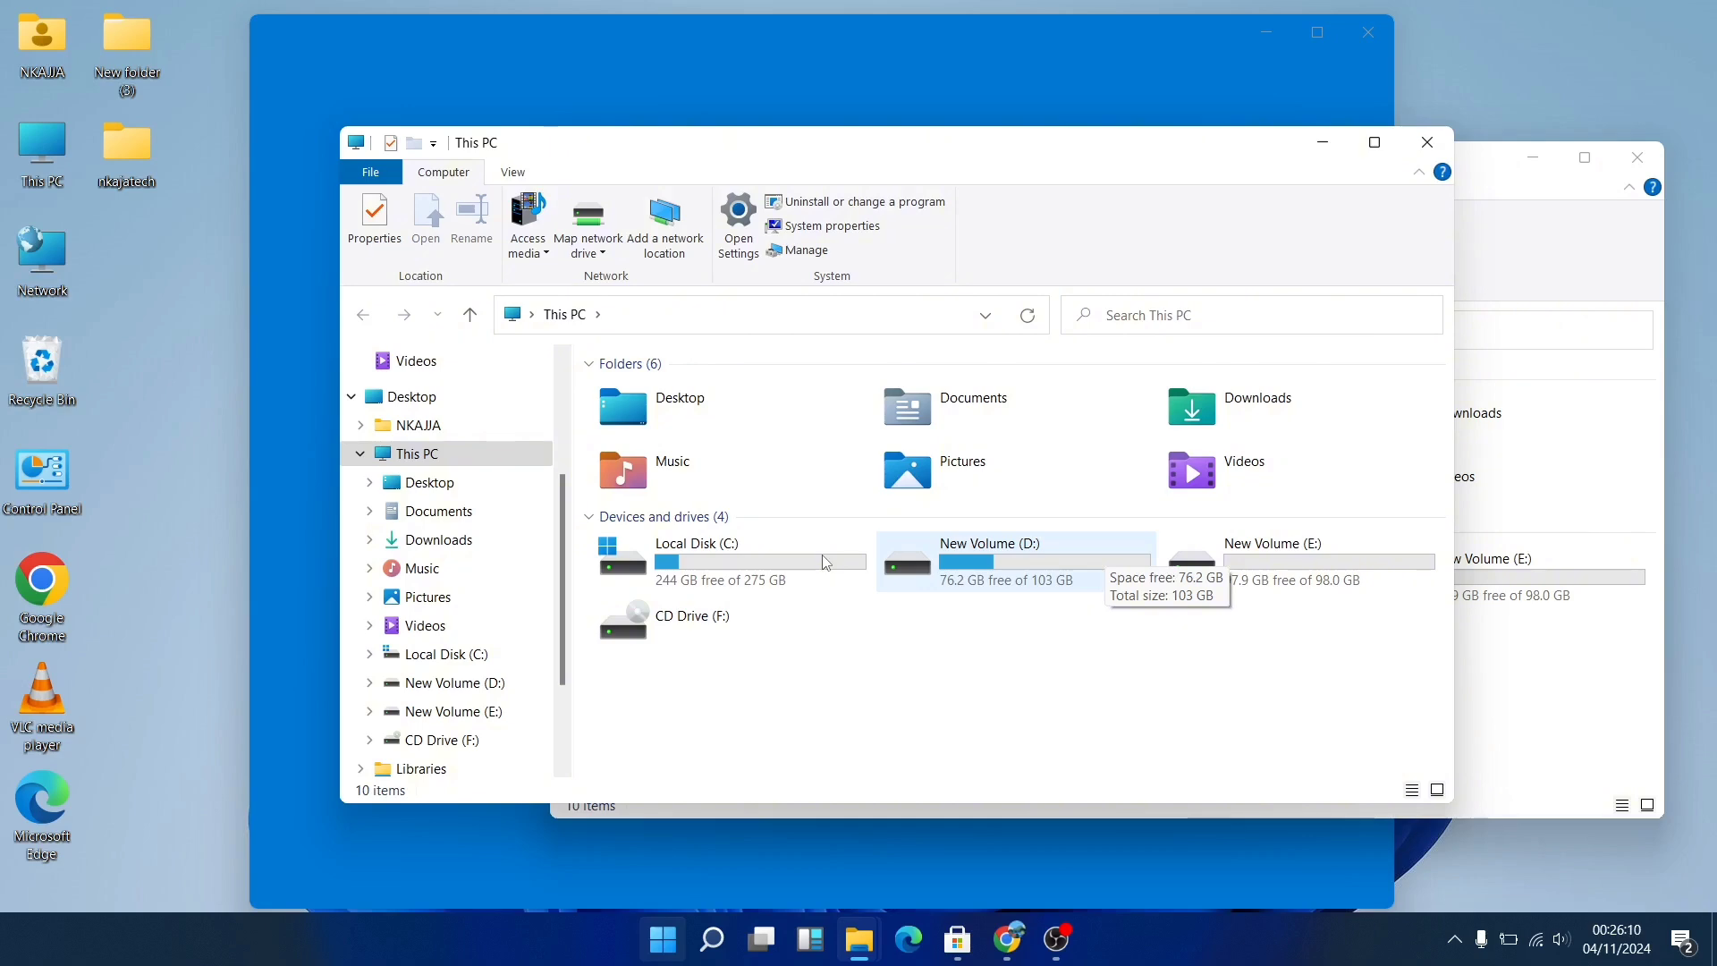
click(1366, 34)
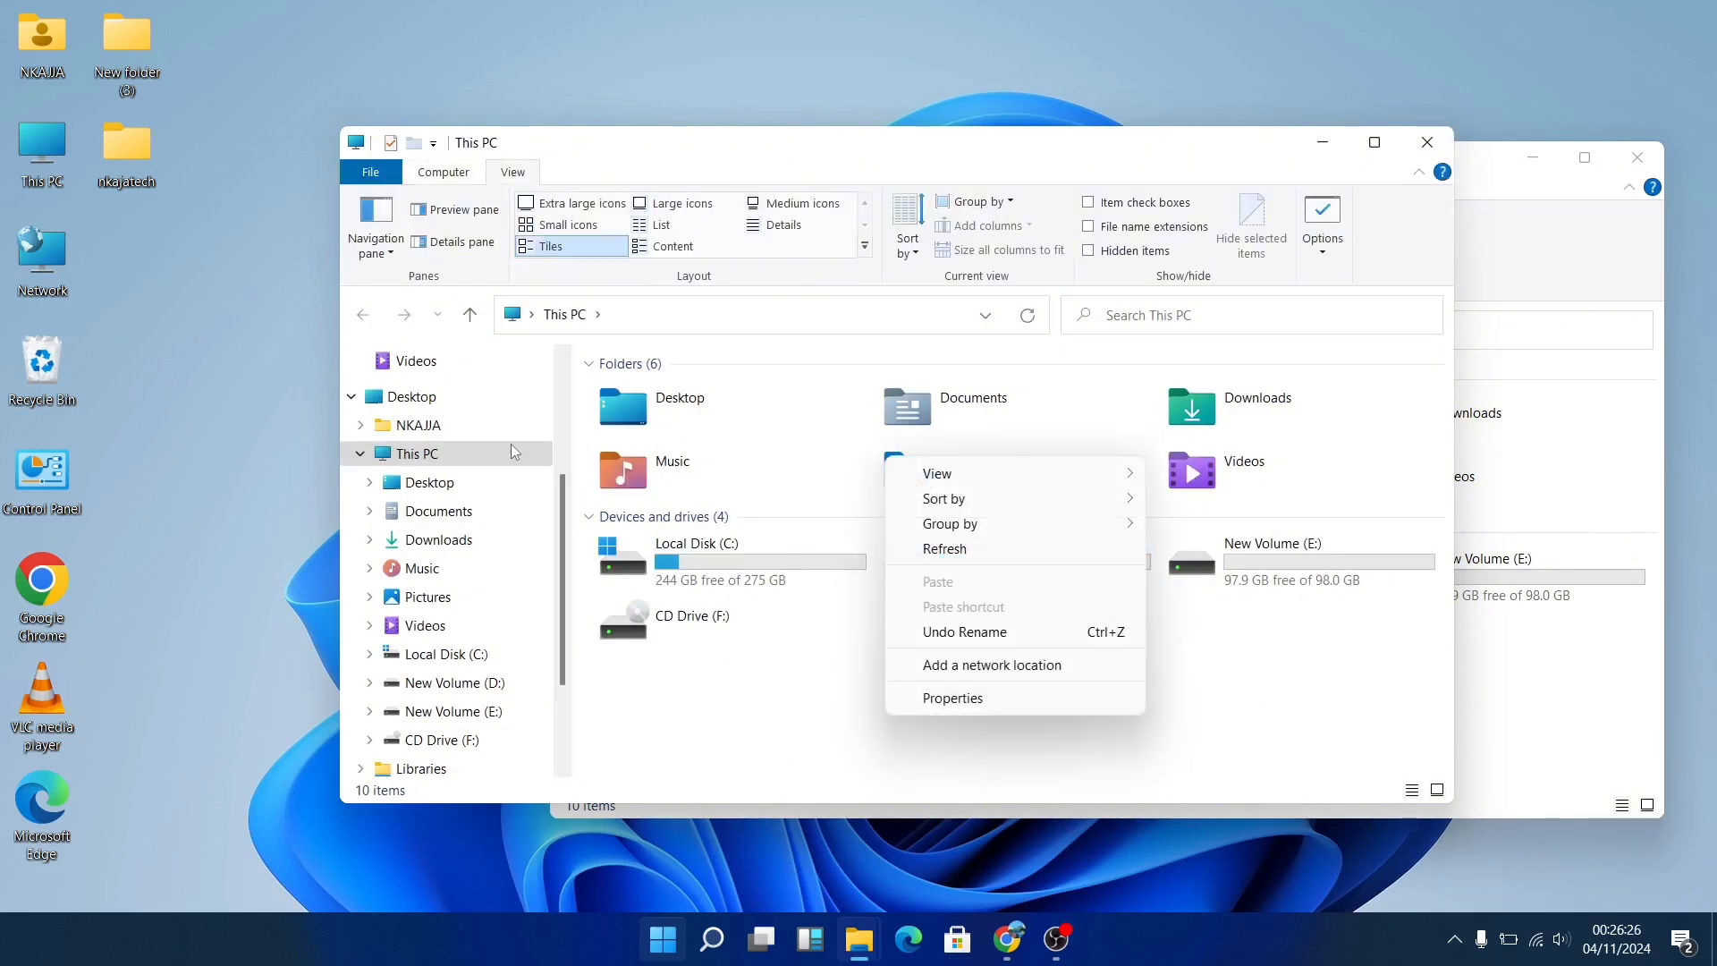
- Dismiss the context menu and try the Content, Tiles and Small icons layouts
click(948, 549)
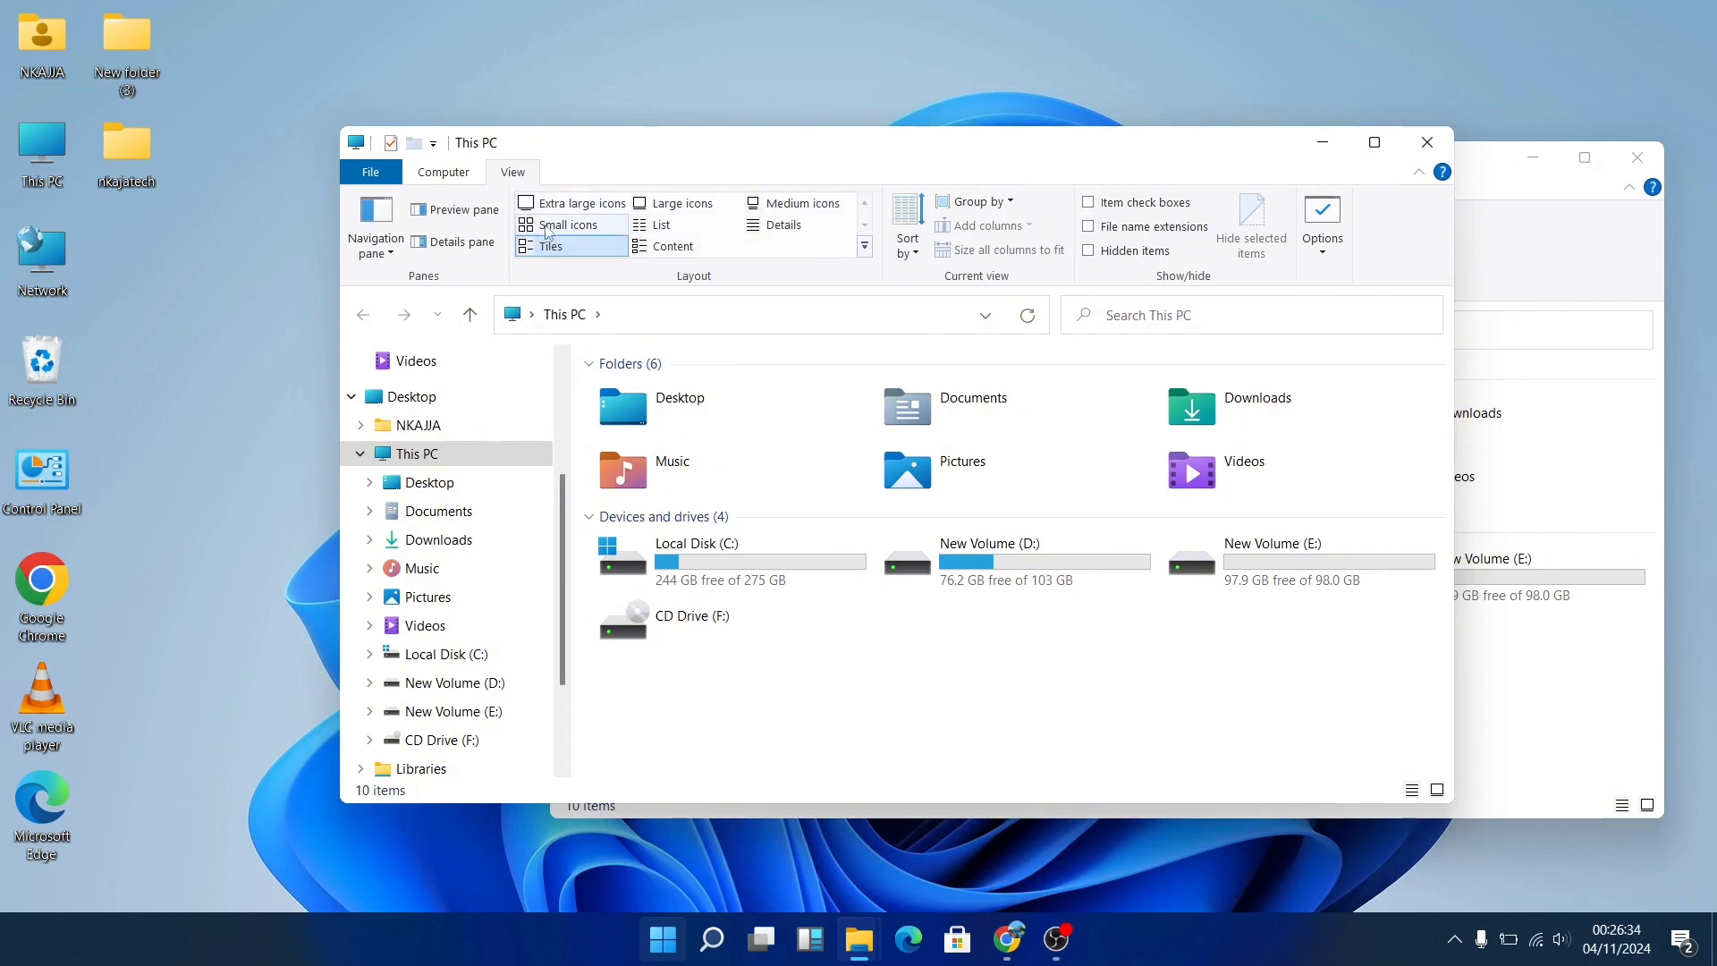
click(646, 249)
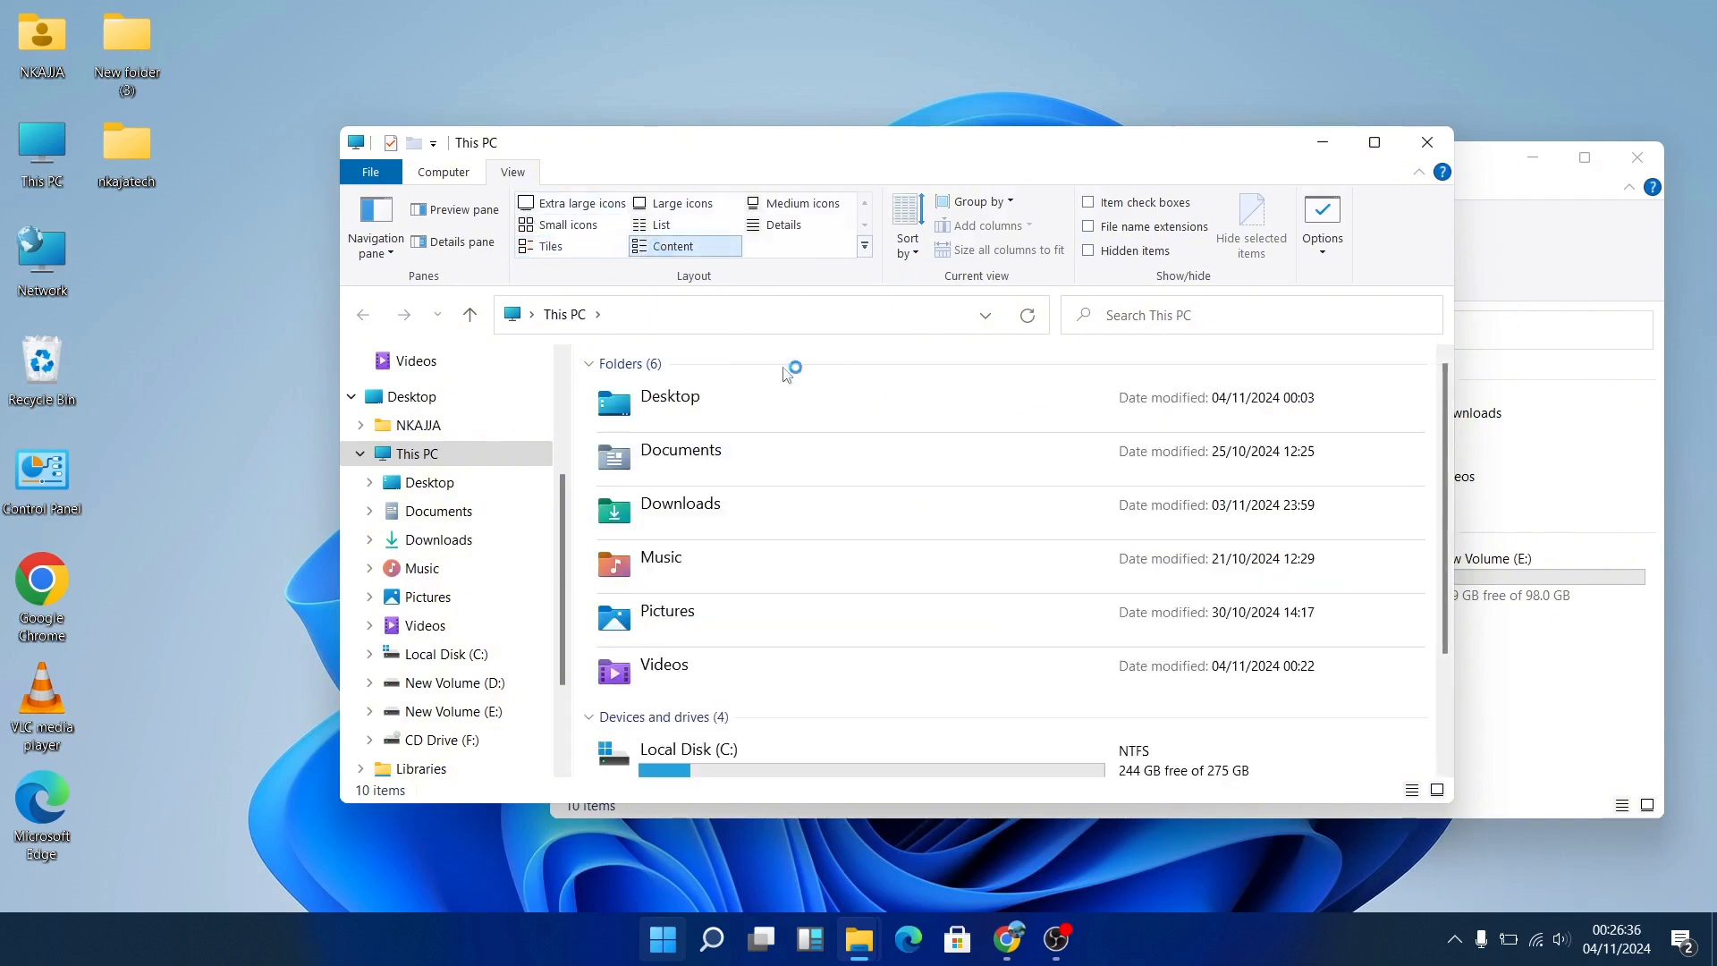
scroll(783, 492, down, 2)
click(571, 250)
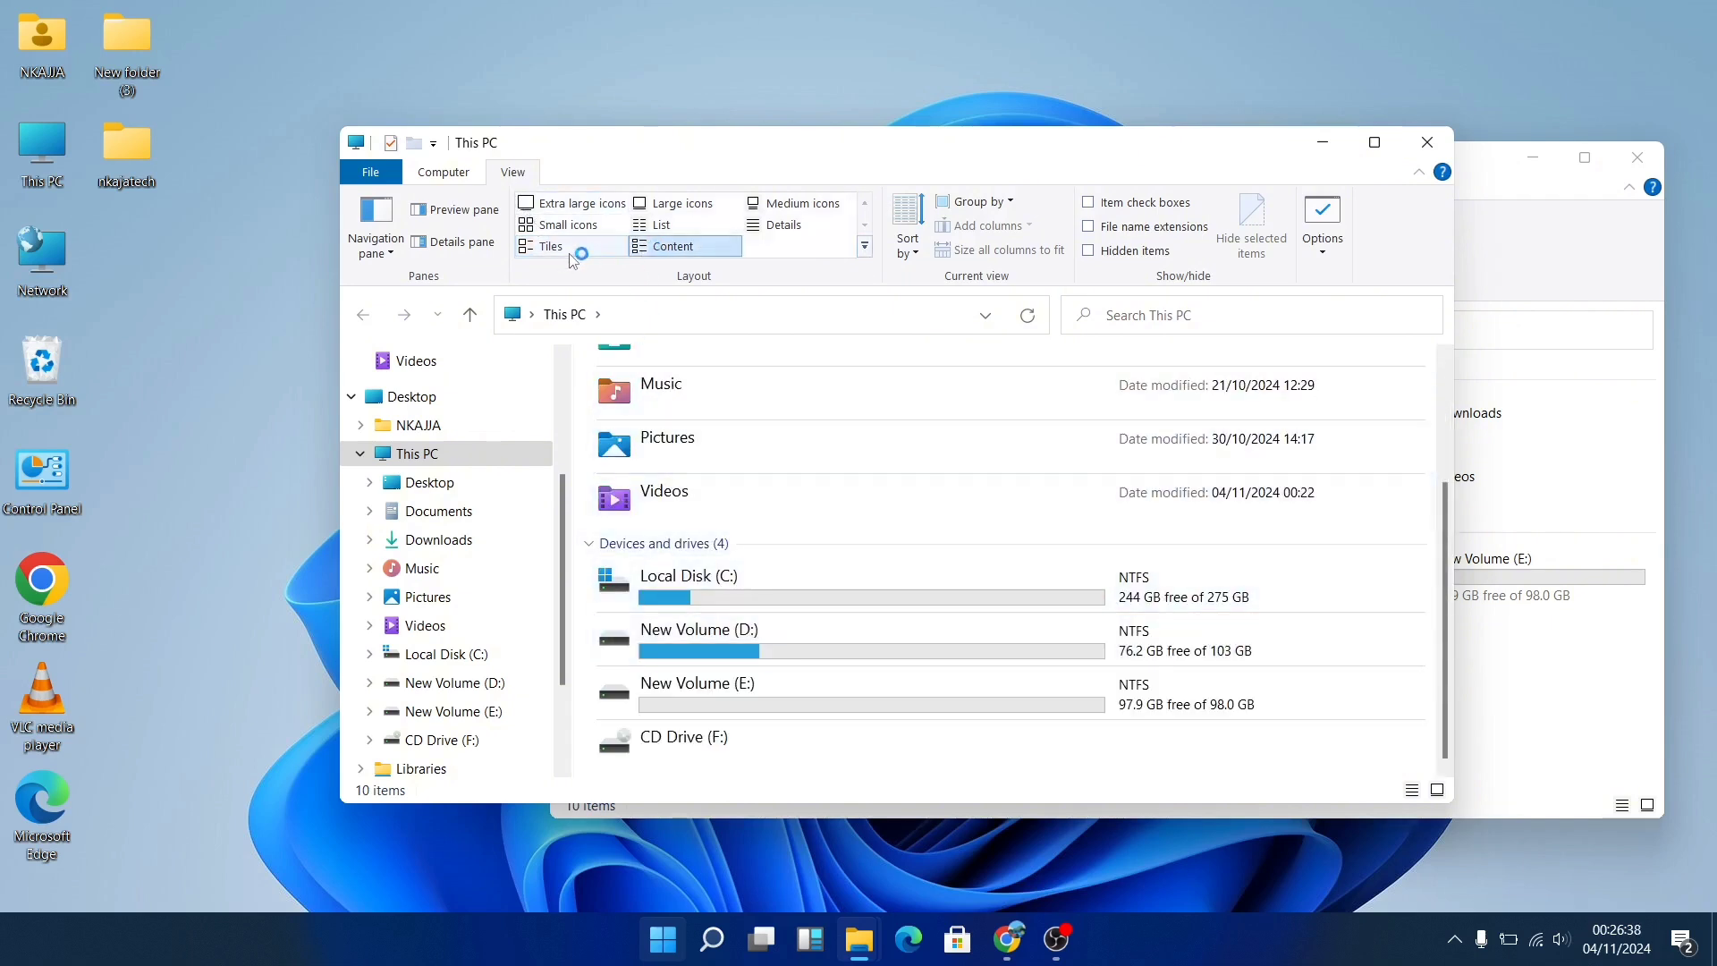
click(607, 228)
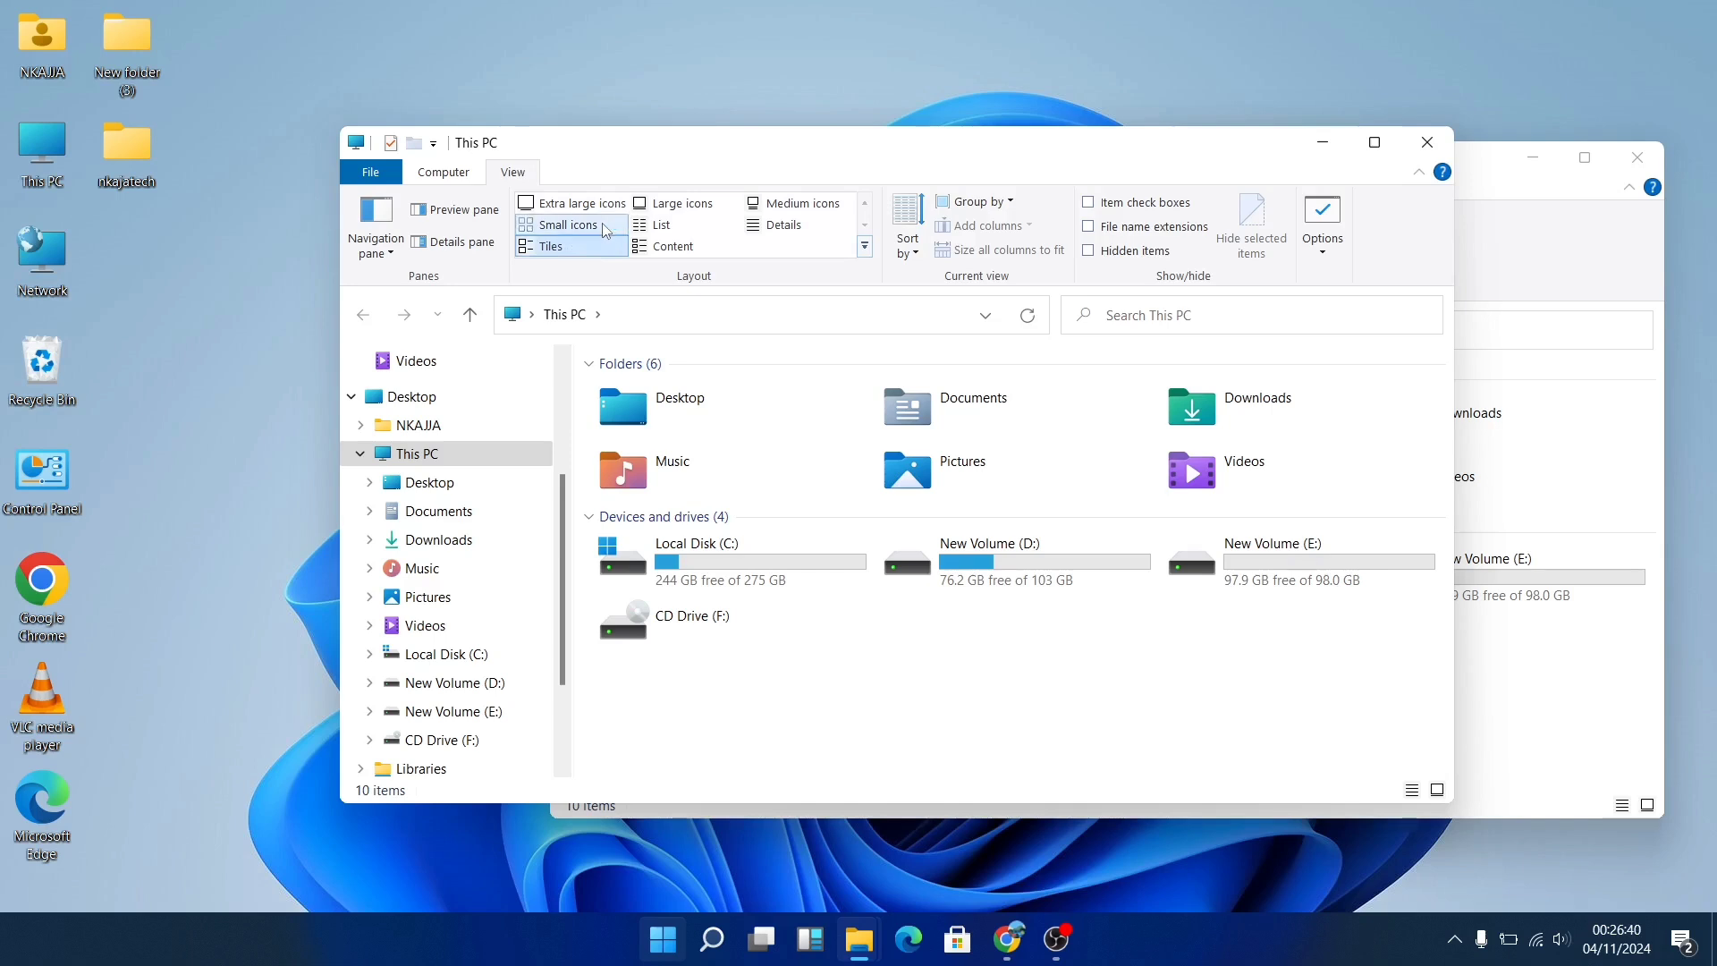
- Try List and Extra large icons, settle on Tiles, then open the Desktop folder
click(662, 224)
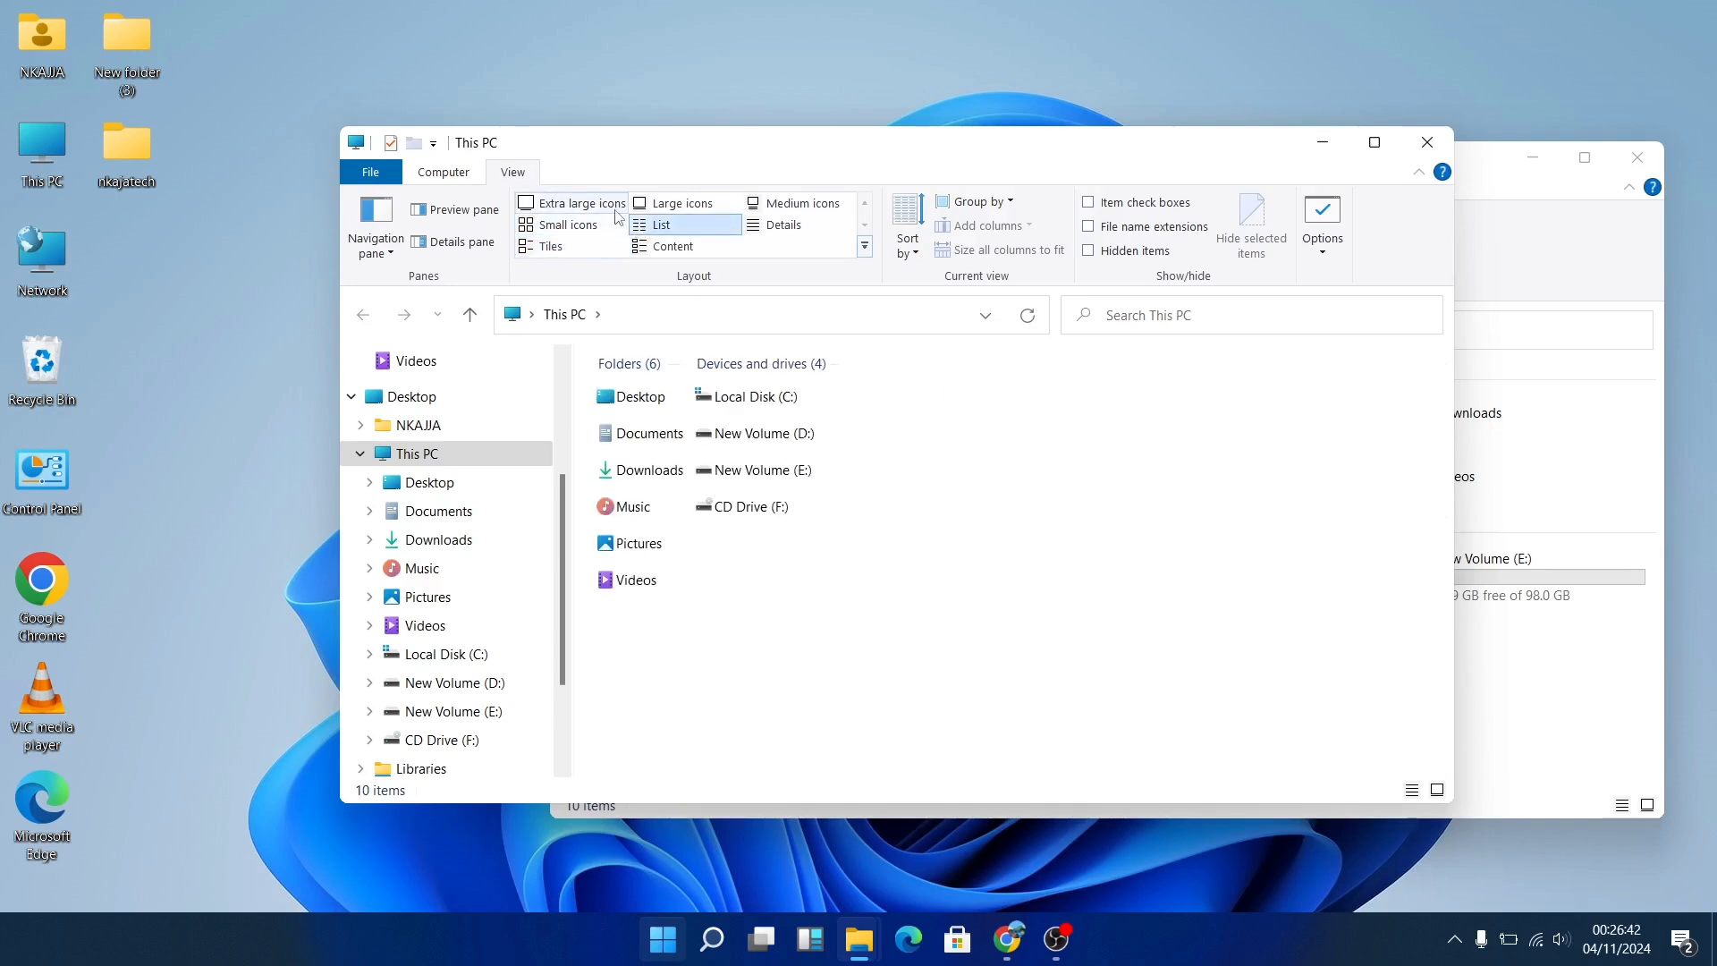
click(581, 203)
scroll(866, 529, down, 6)
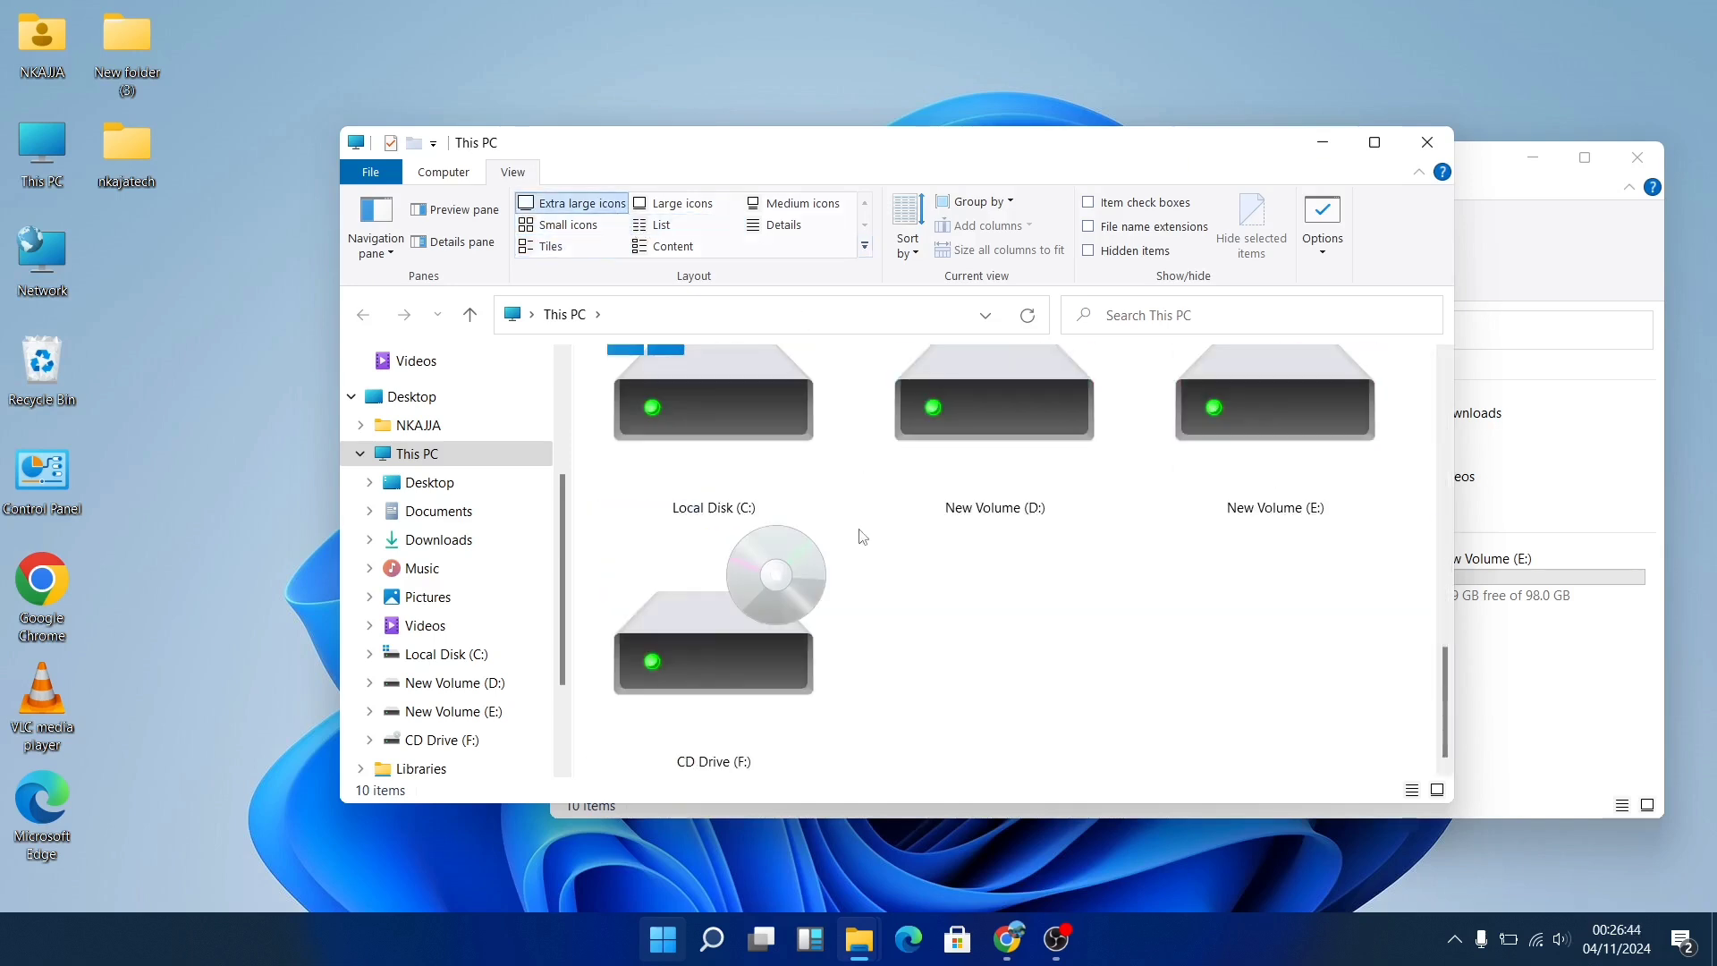
scroll(701, 490, up, 4)
click(561, 250)
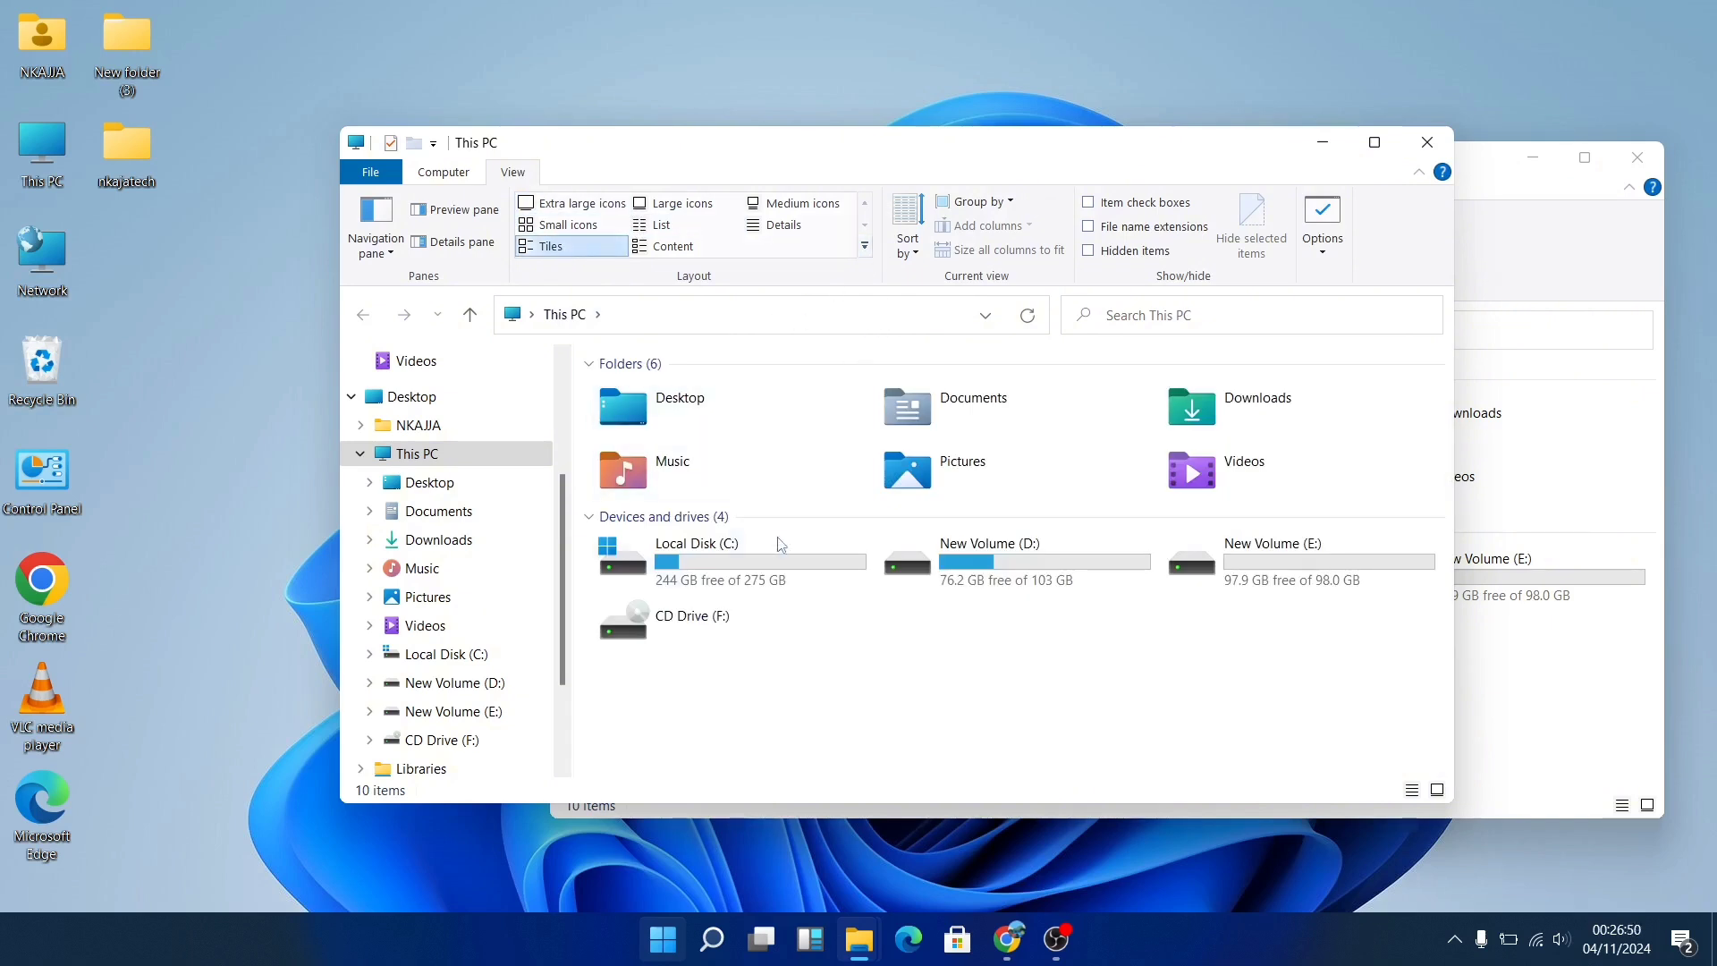
click(502, 492)
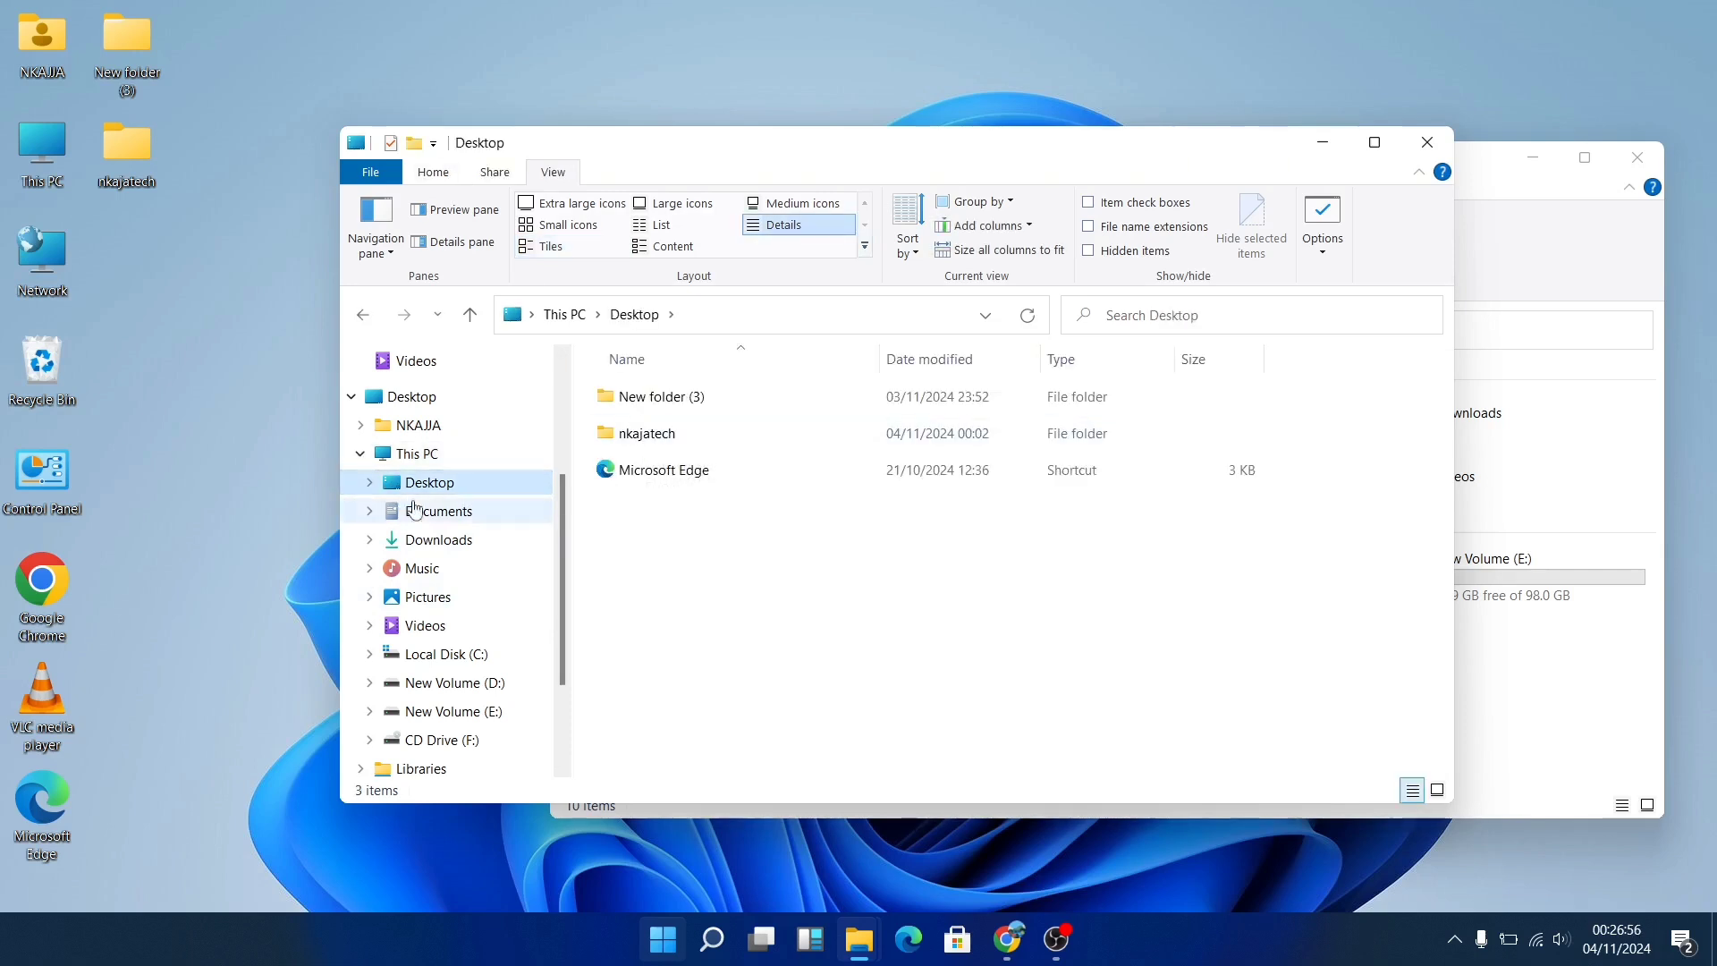
- Browse the Documents and Downloads folders
click(447, 523)
click(439, 540)
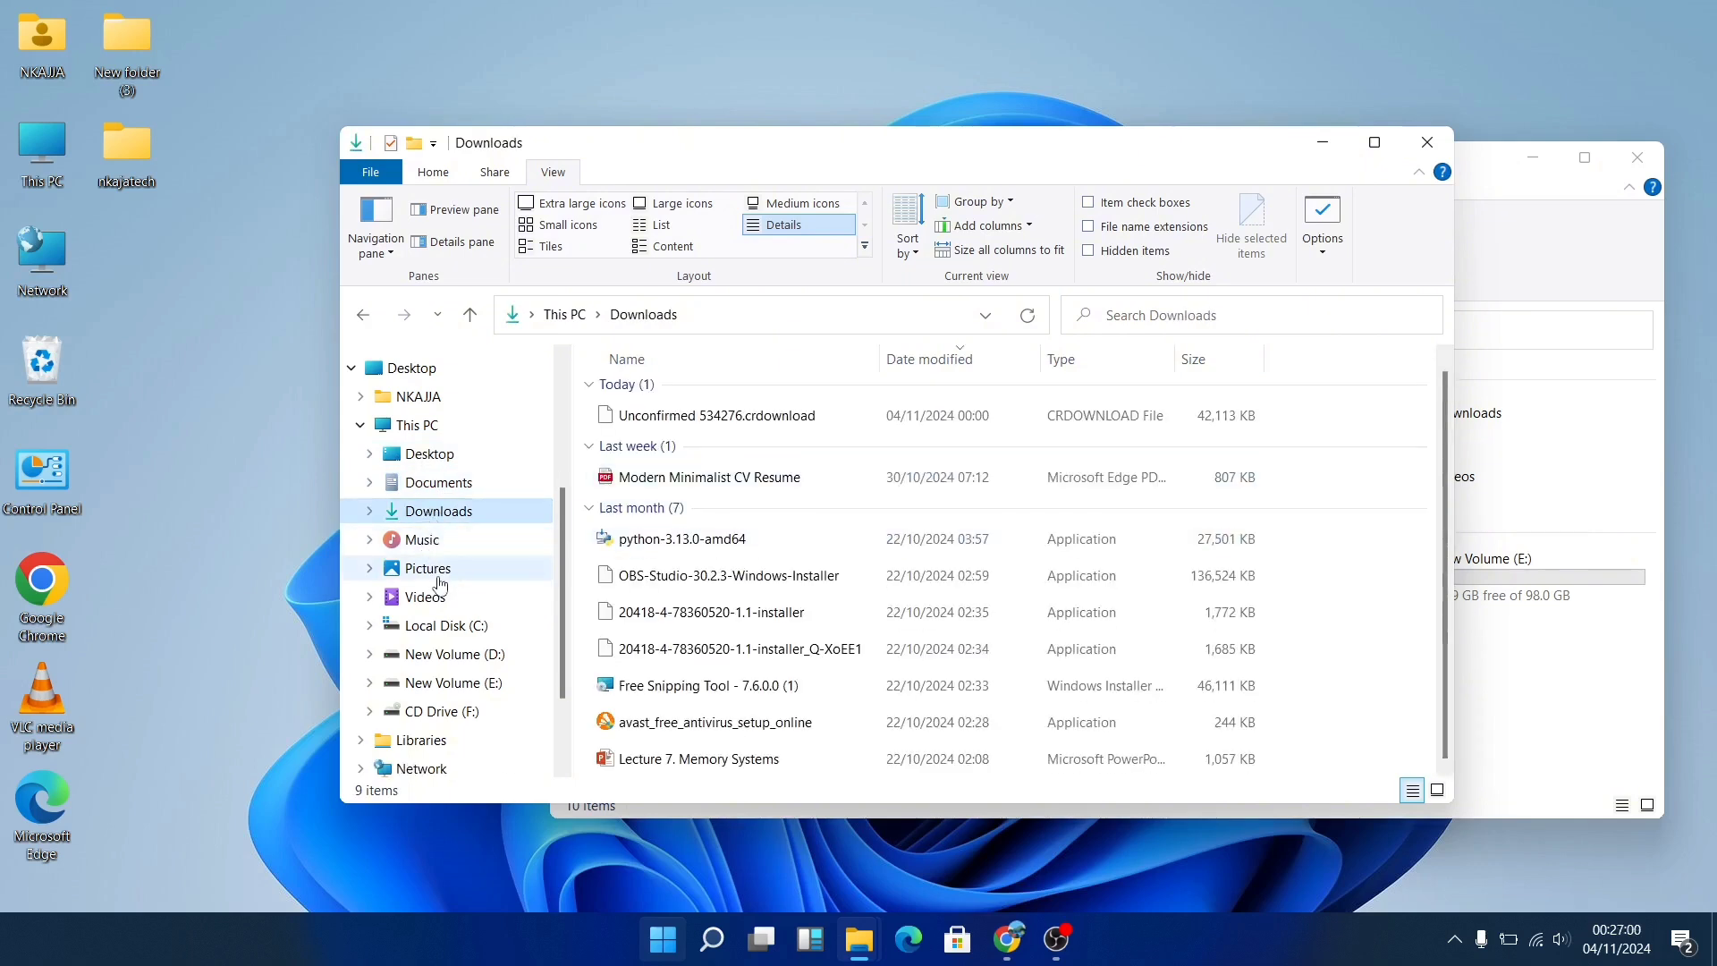
scroll(447, 559, down, 1)
scroll(447, 532, up, 1)
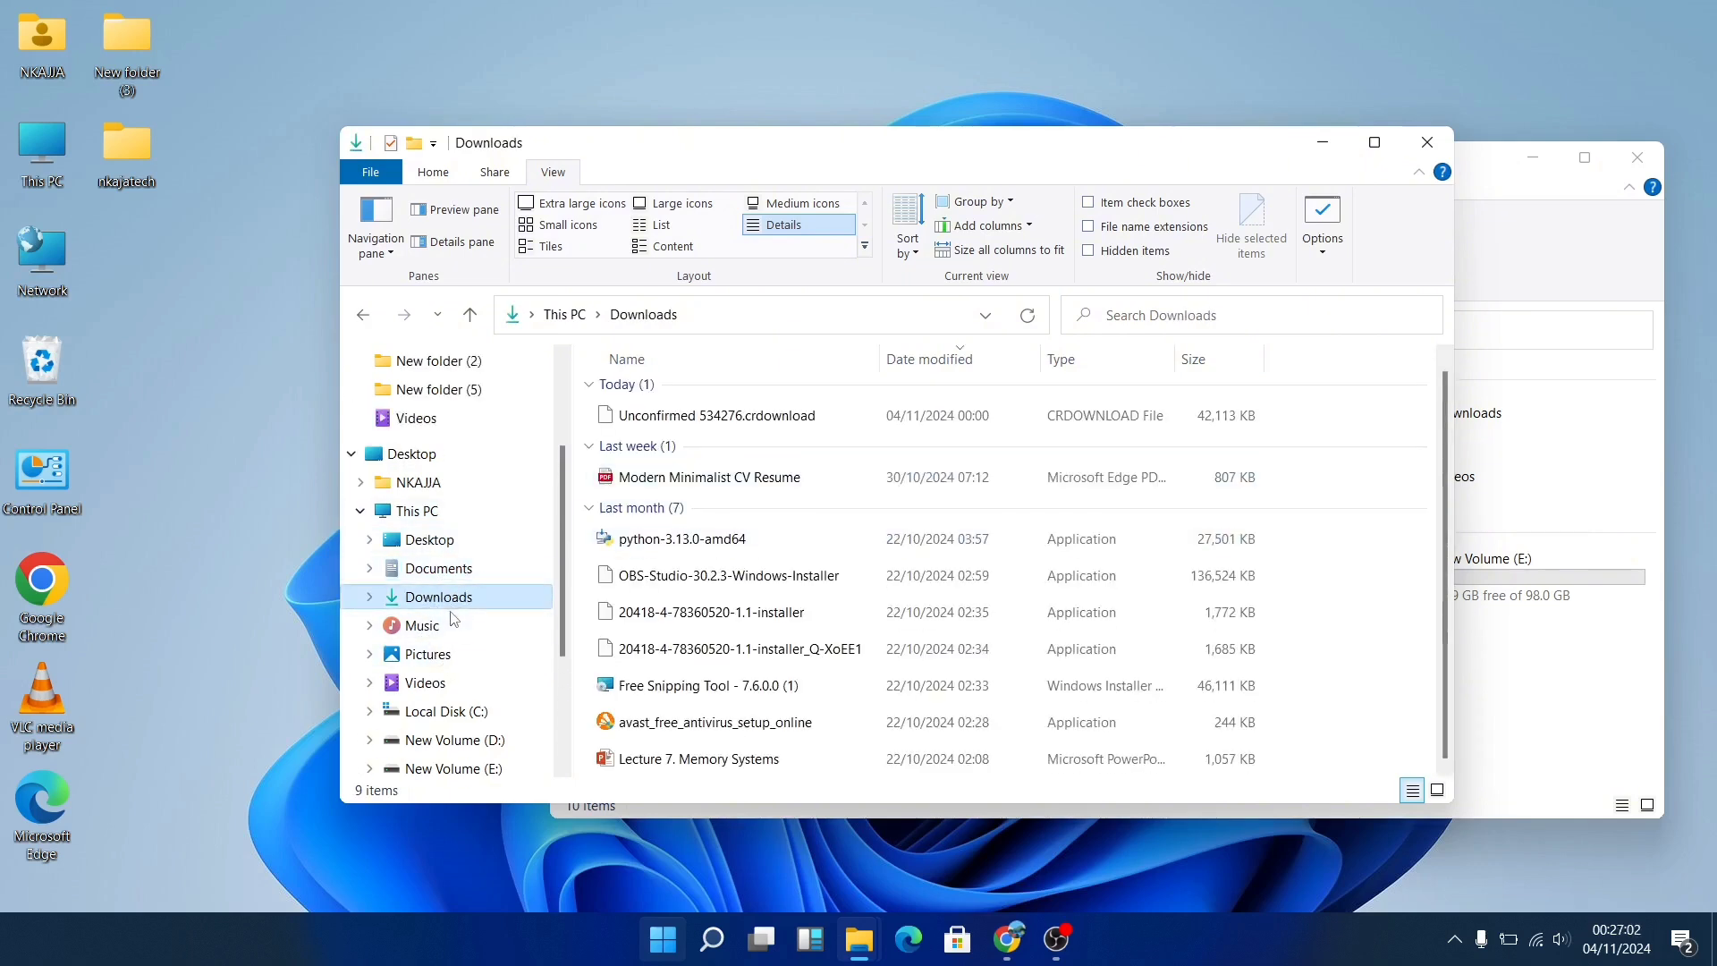
scroll(434, 402, up, 1)
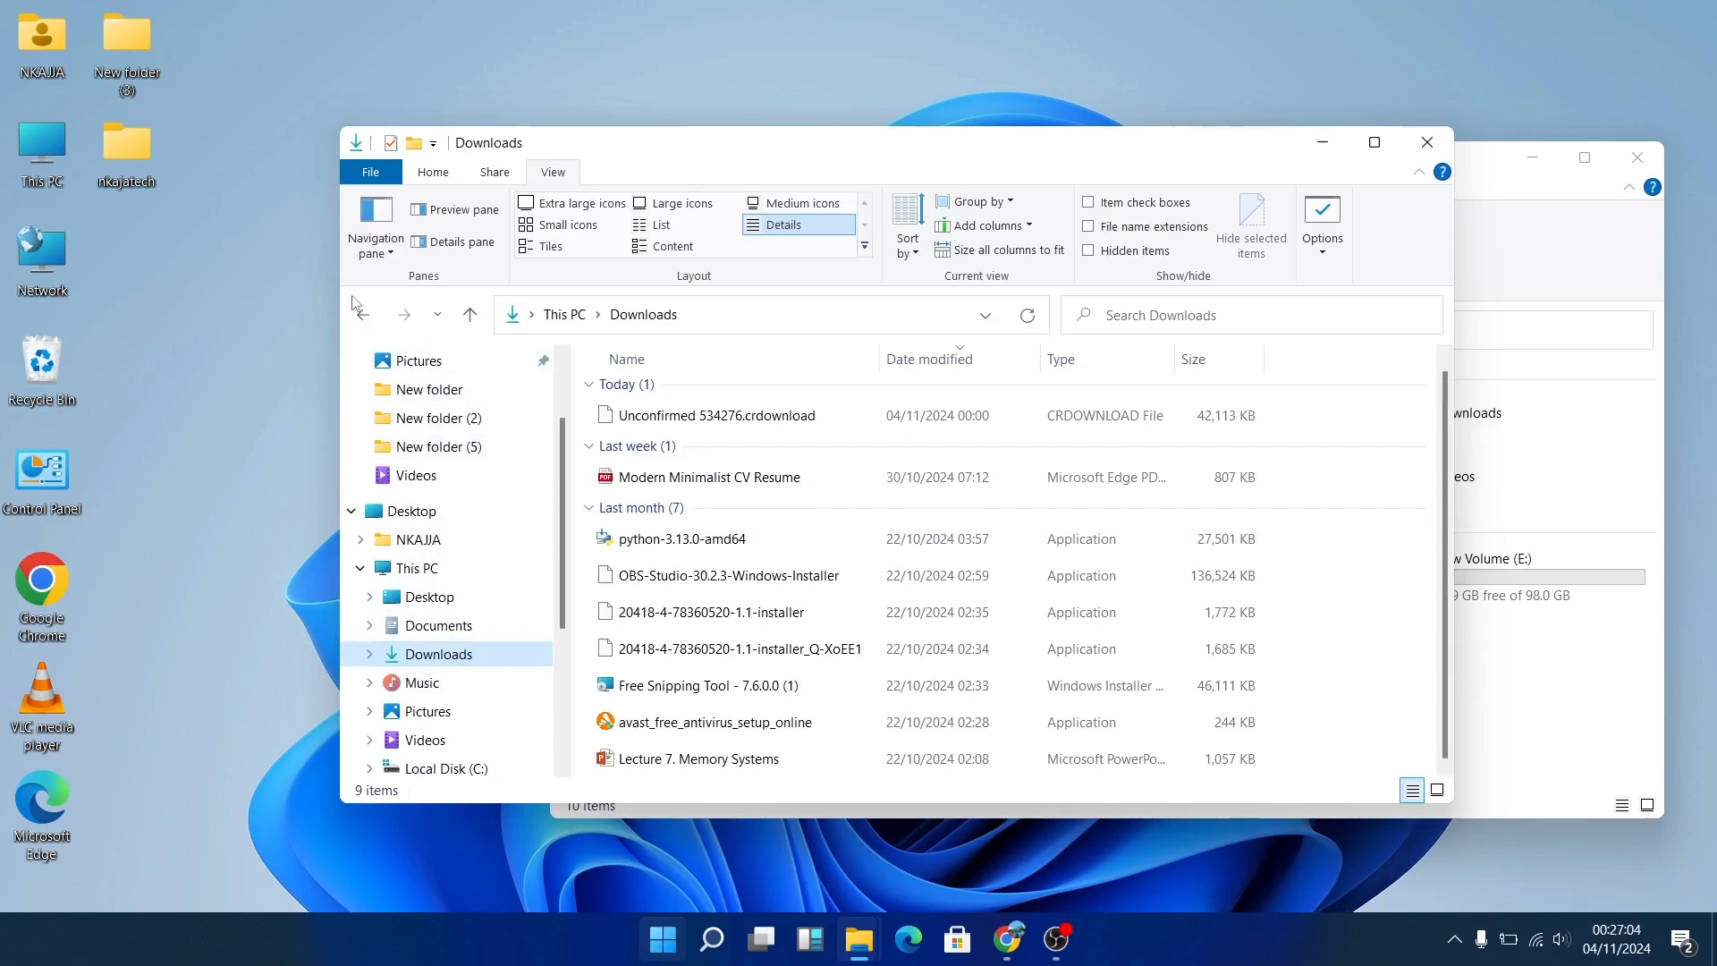
- Go back twice, return to This PC, and show the Computer tab commands
click(363, 319)
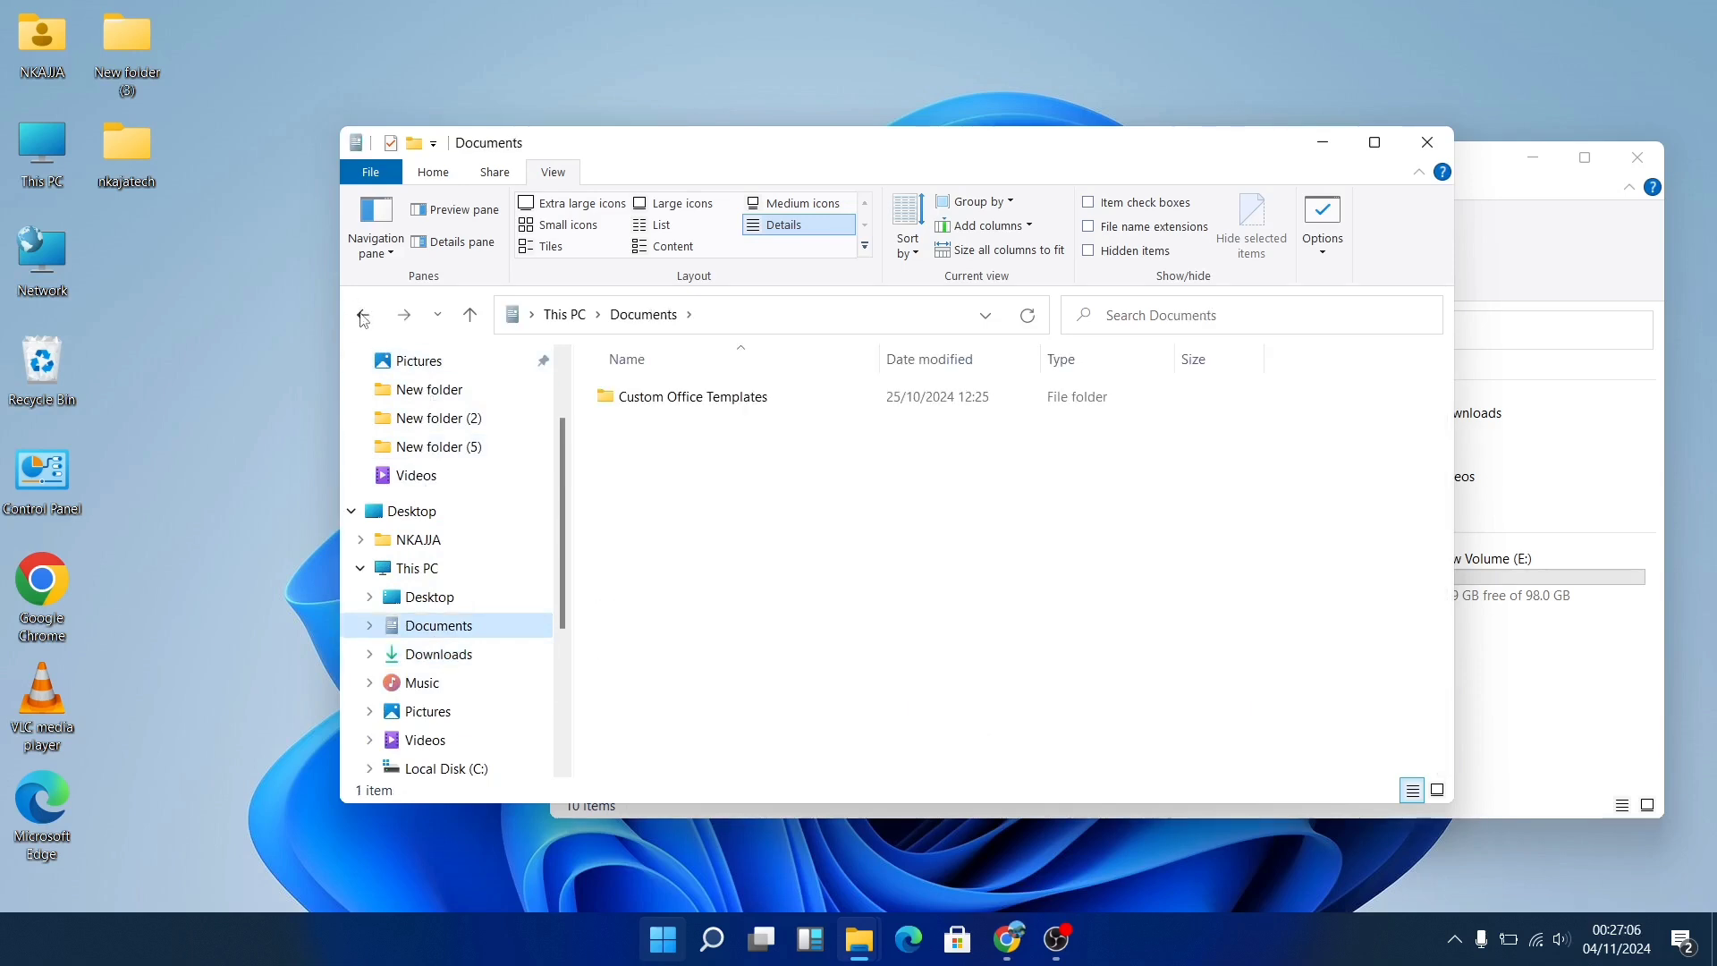
click(363, 319)
click(442, 565)
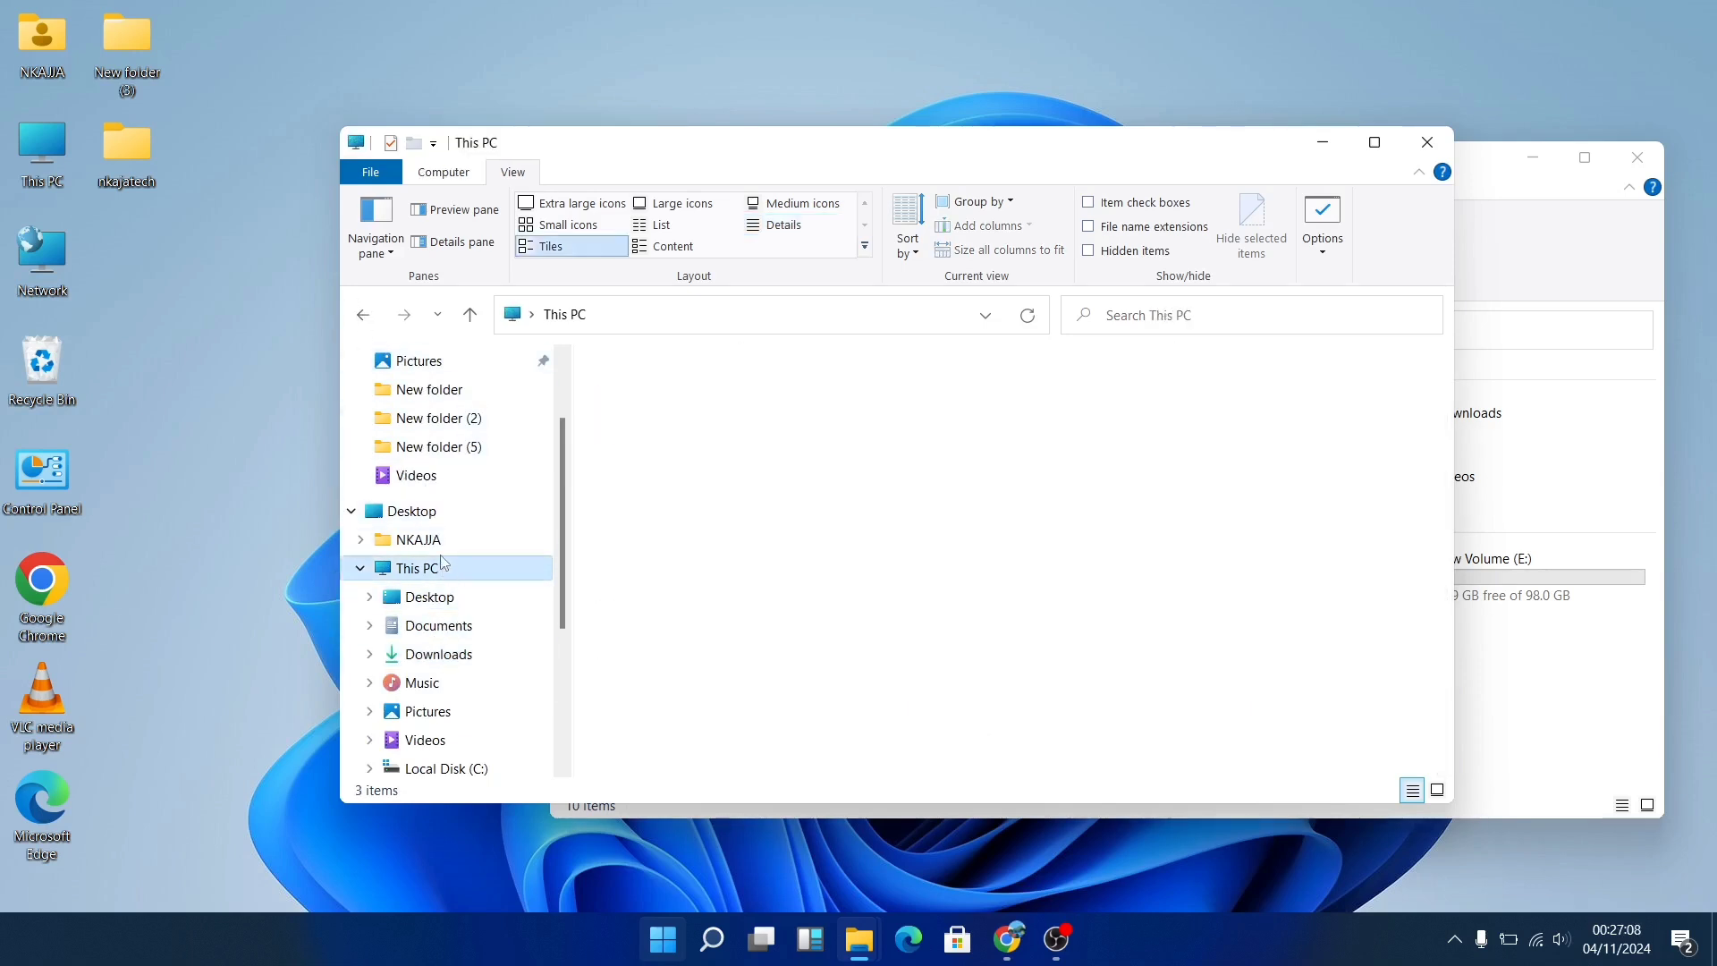
click(463, 177)
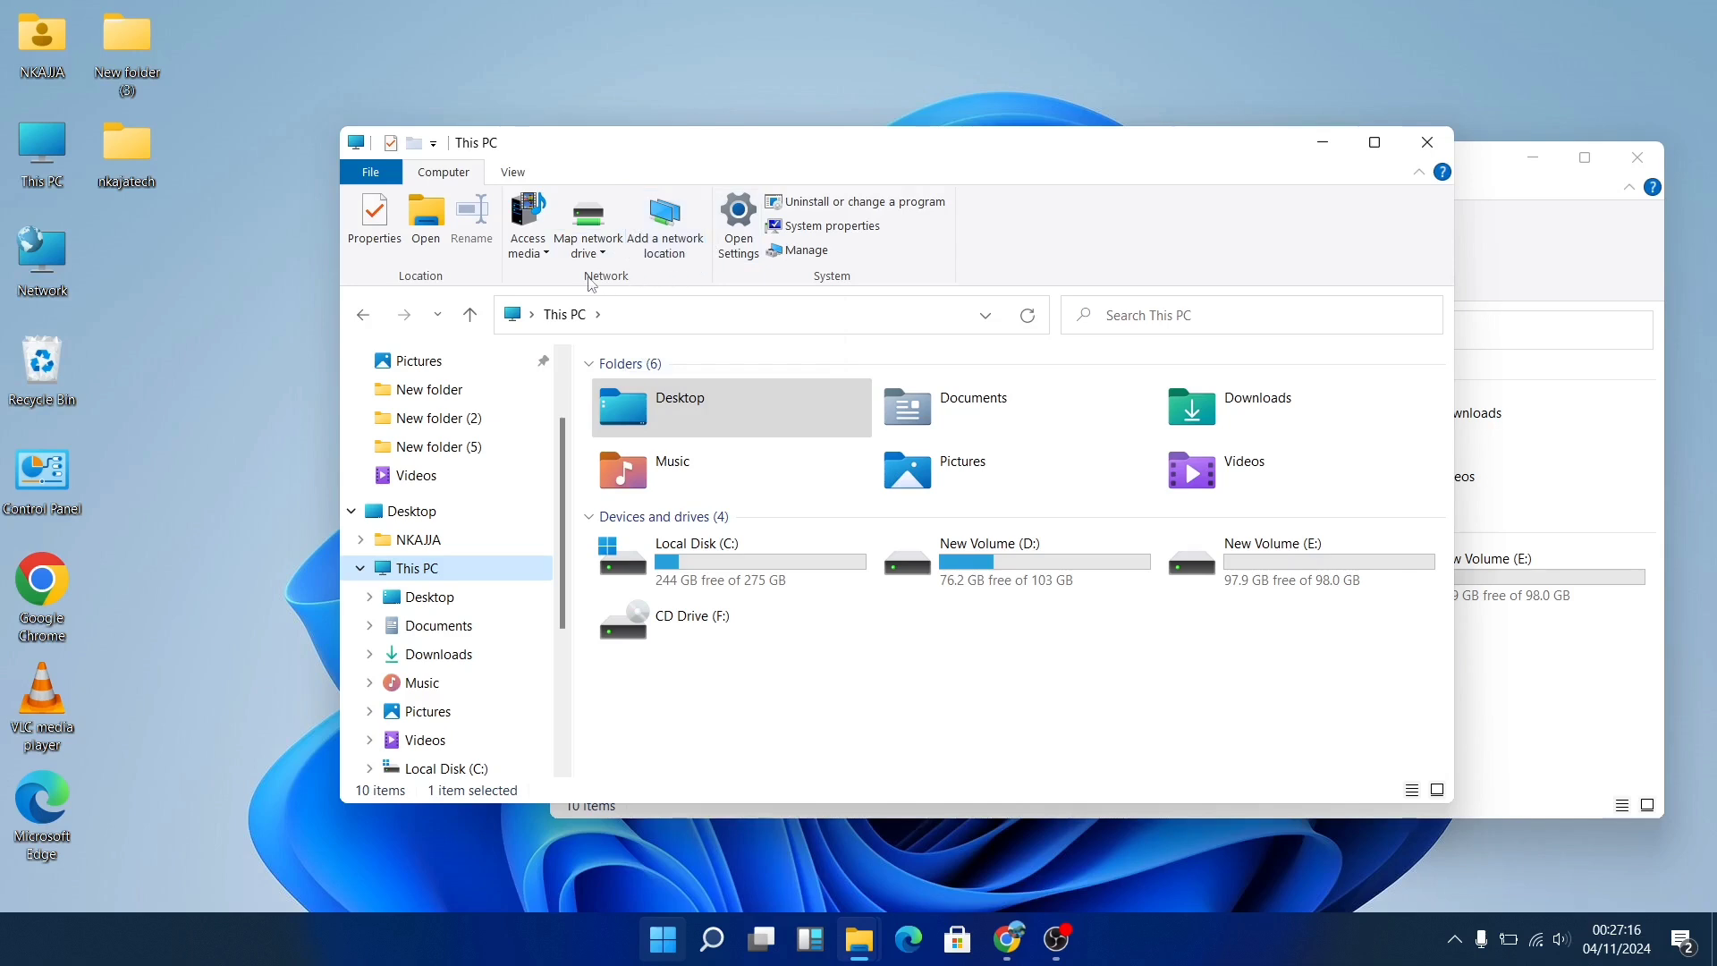
- Browse the Access media and View ribbon options, then launch Windows Settings from This PC
click(537, 255)
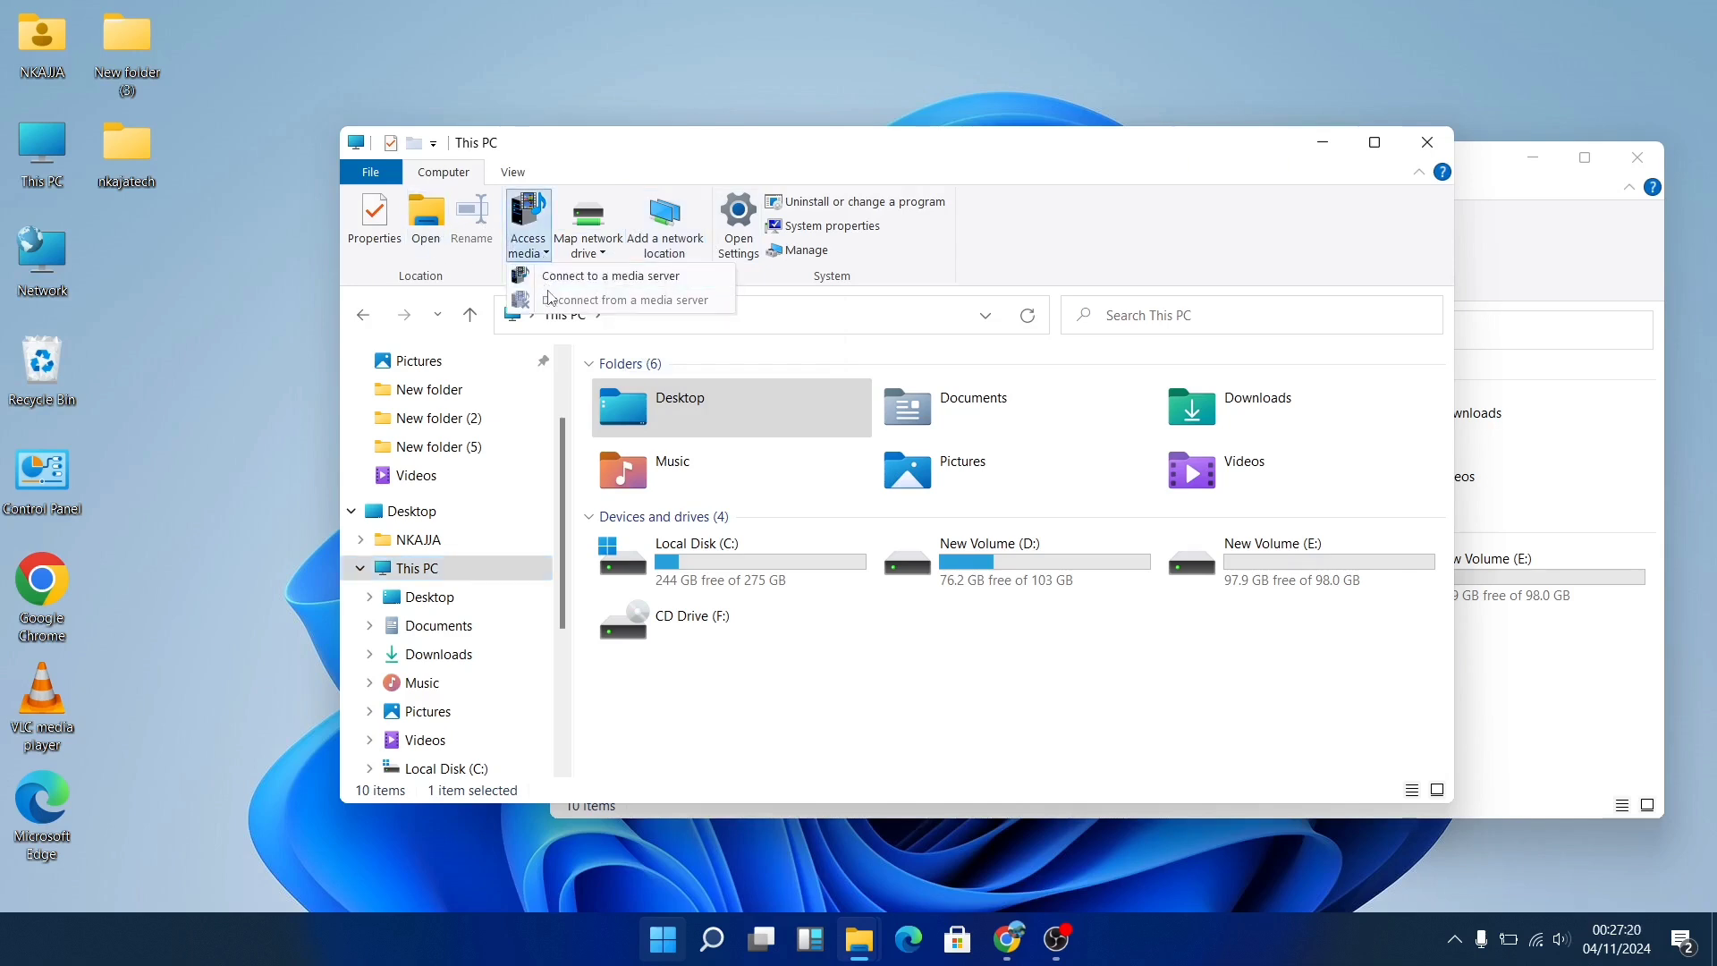
click(948, 257)
click(515, 175)
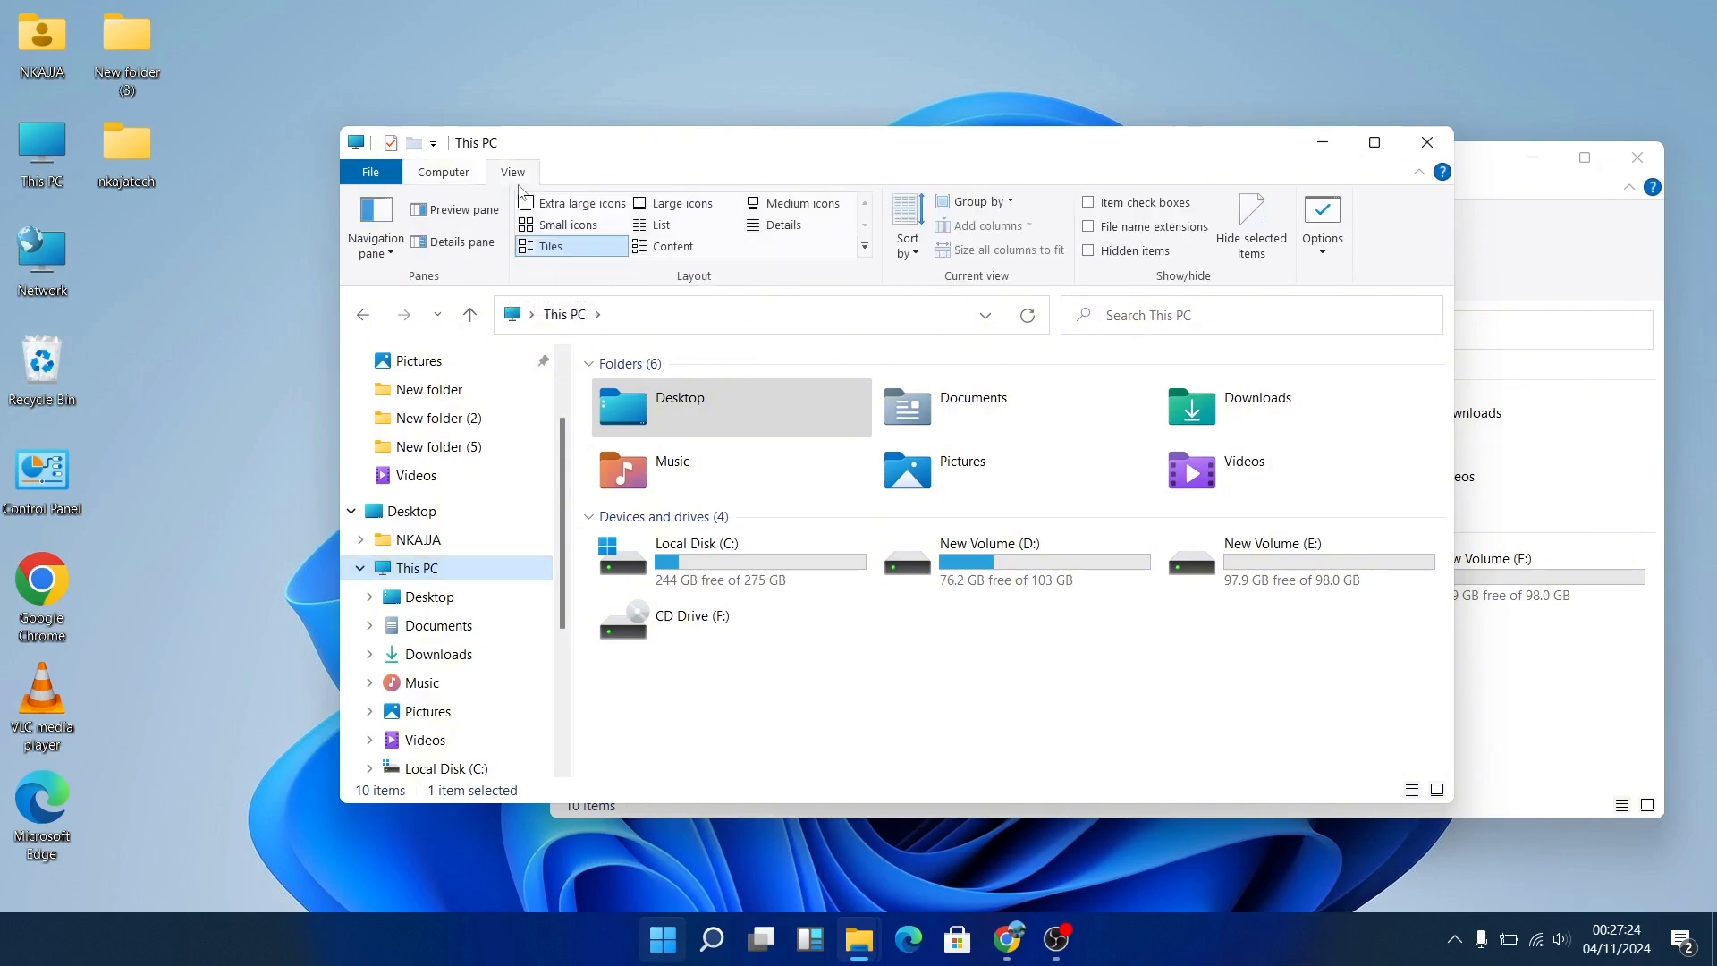
click(464, 178)
click(738, 224)
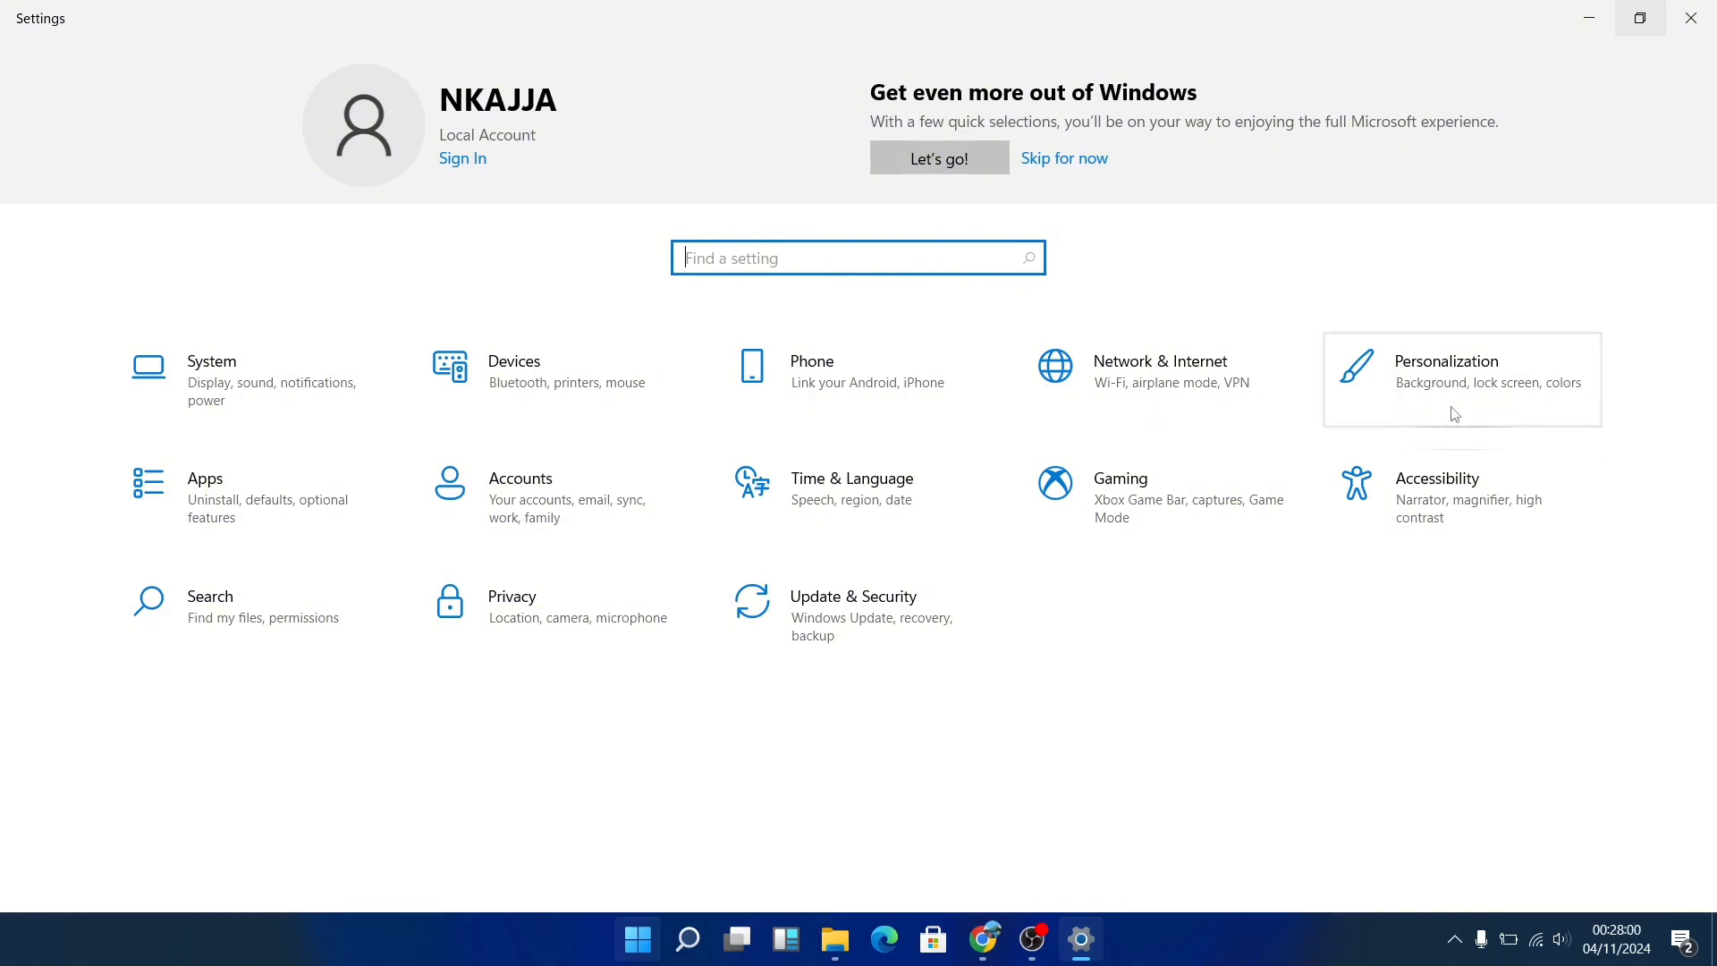
- Go to the Personalization Background page, shrinking the Settings window and maximizing it again
click(1421, 395)
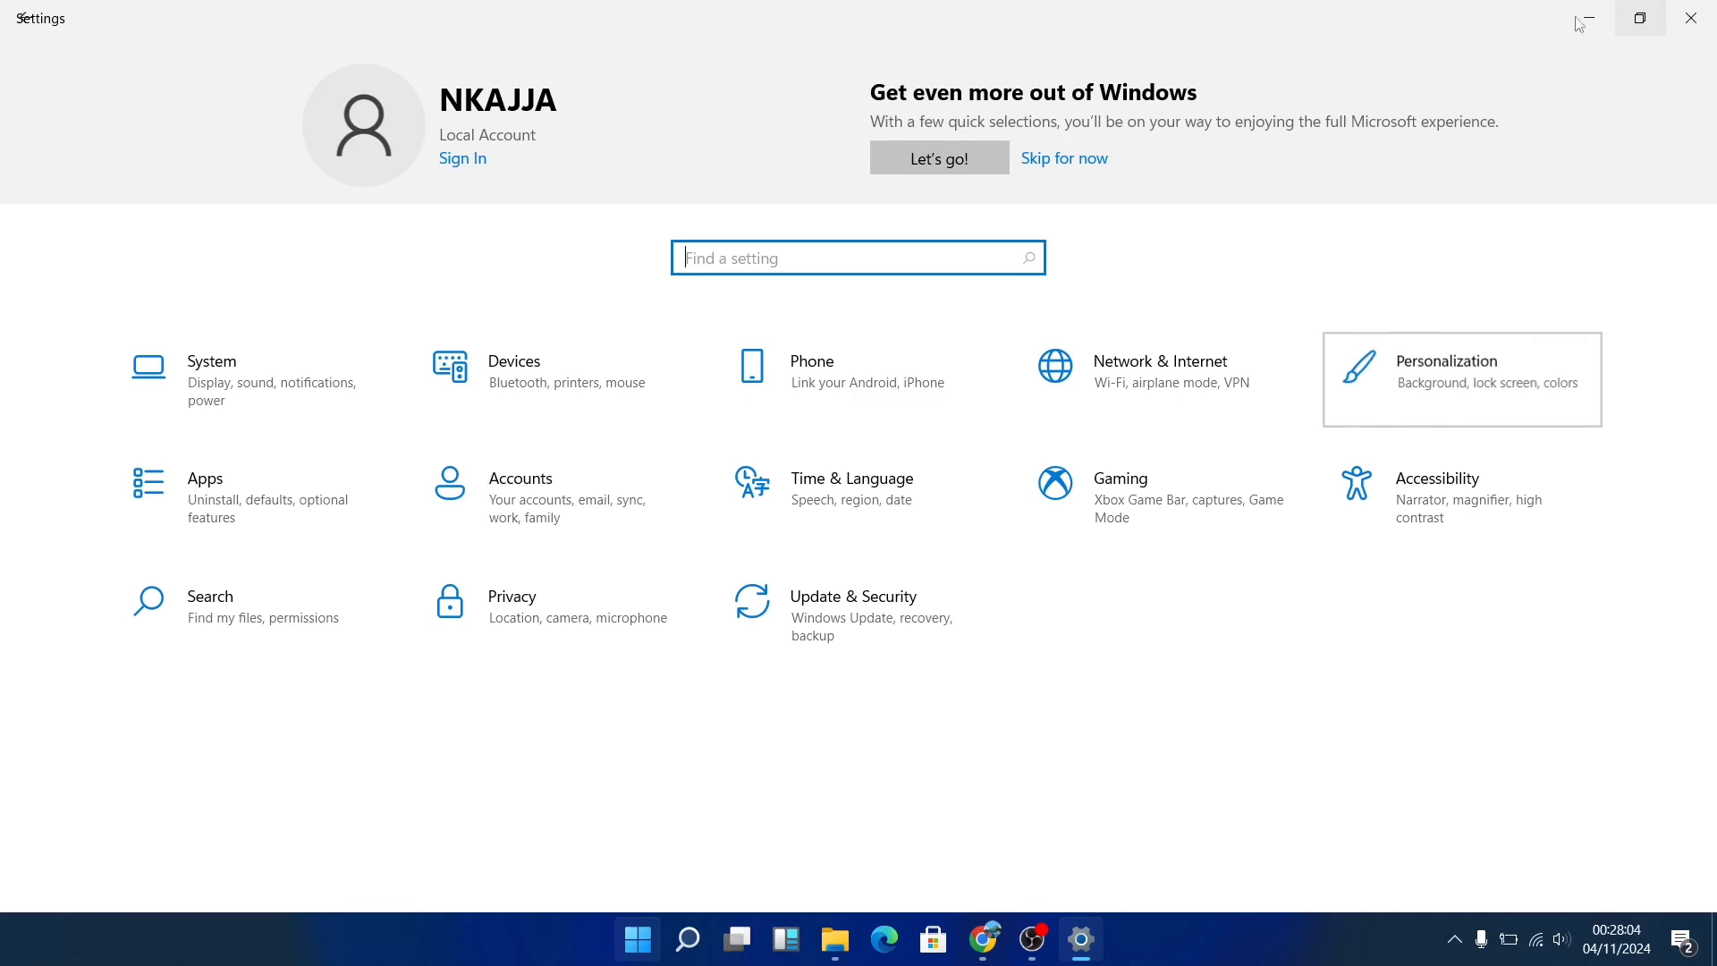
drag(1431, 10, 948, 268)
drag(856, 34, 1250, 145)
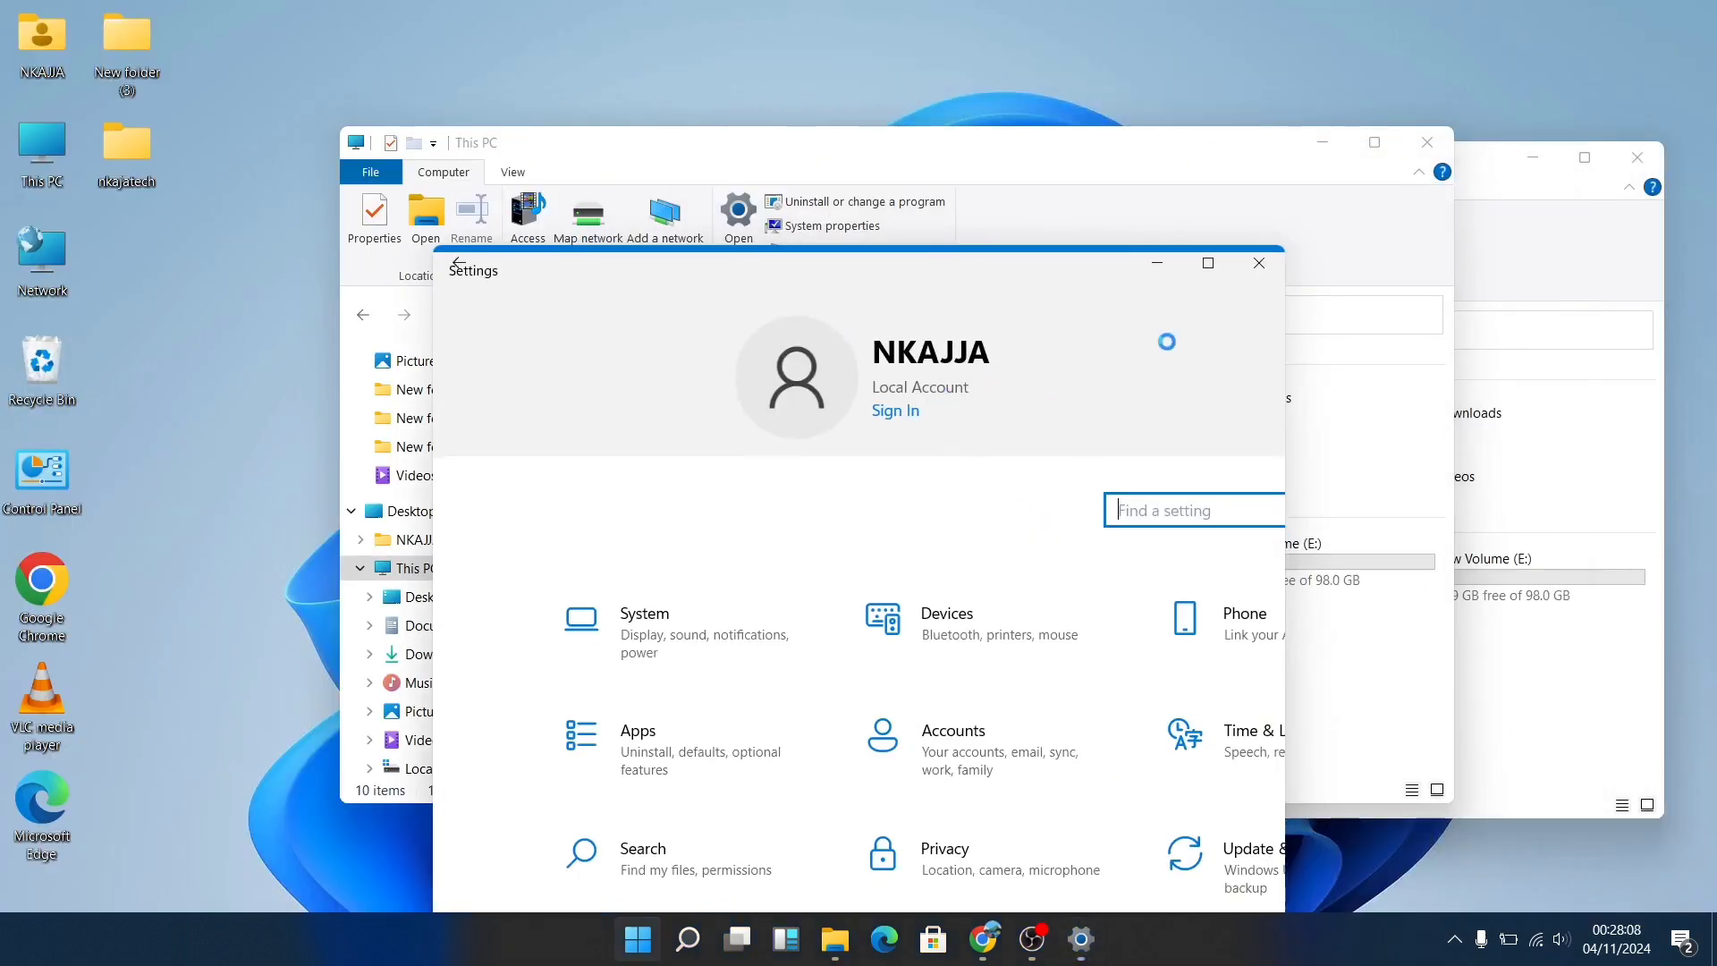
click(1208, 263)
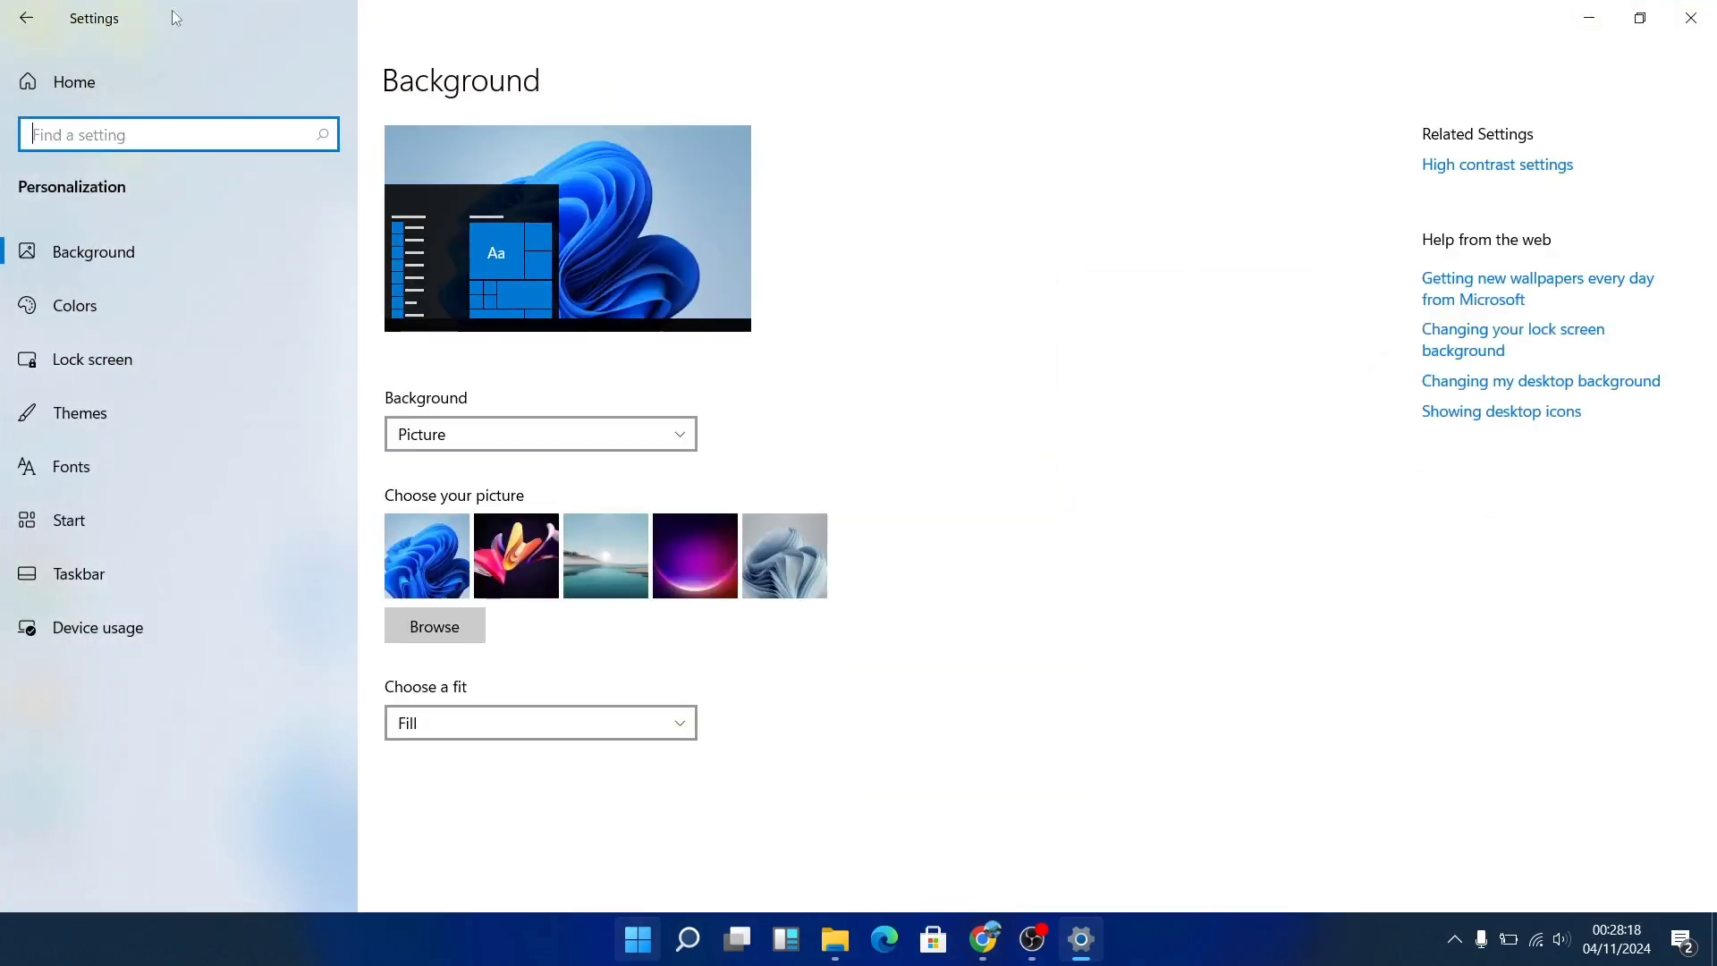
- Set the pink flower picture as wallpaper and preview it on the desktop
click(523, 562)
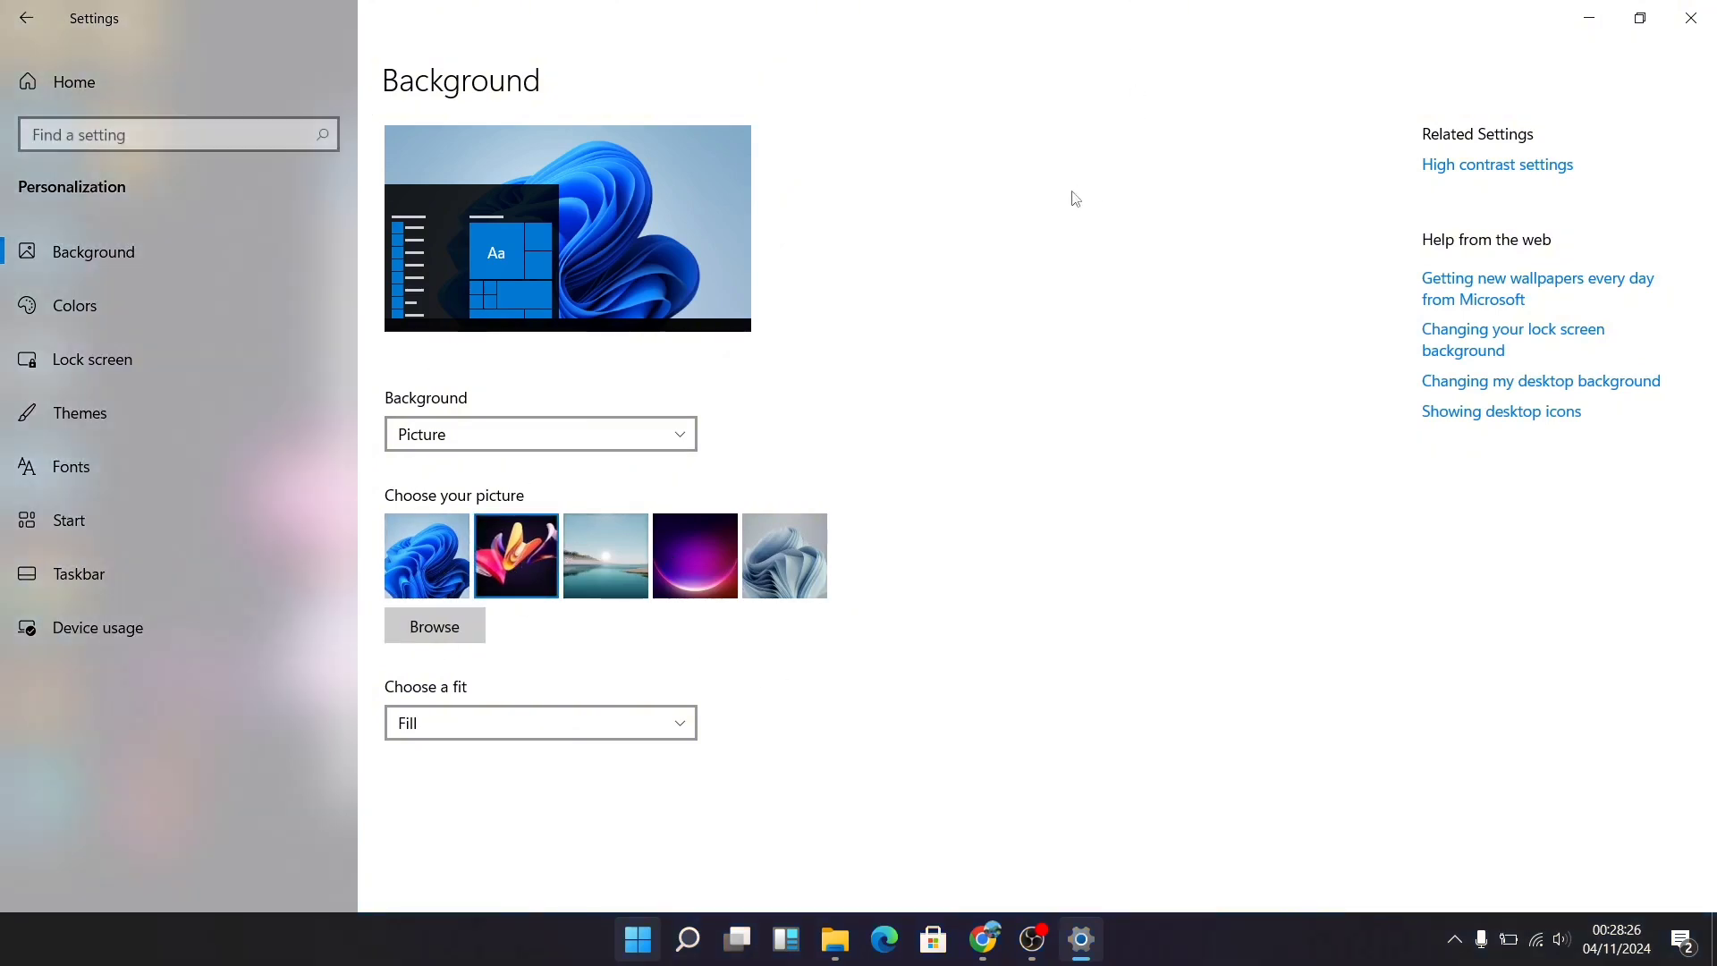
click(1641, 18)
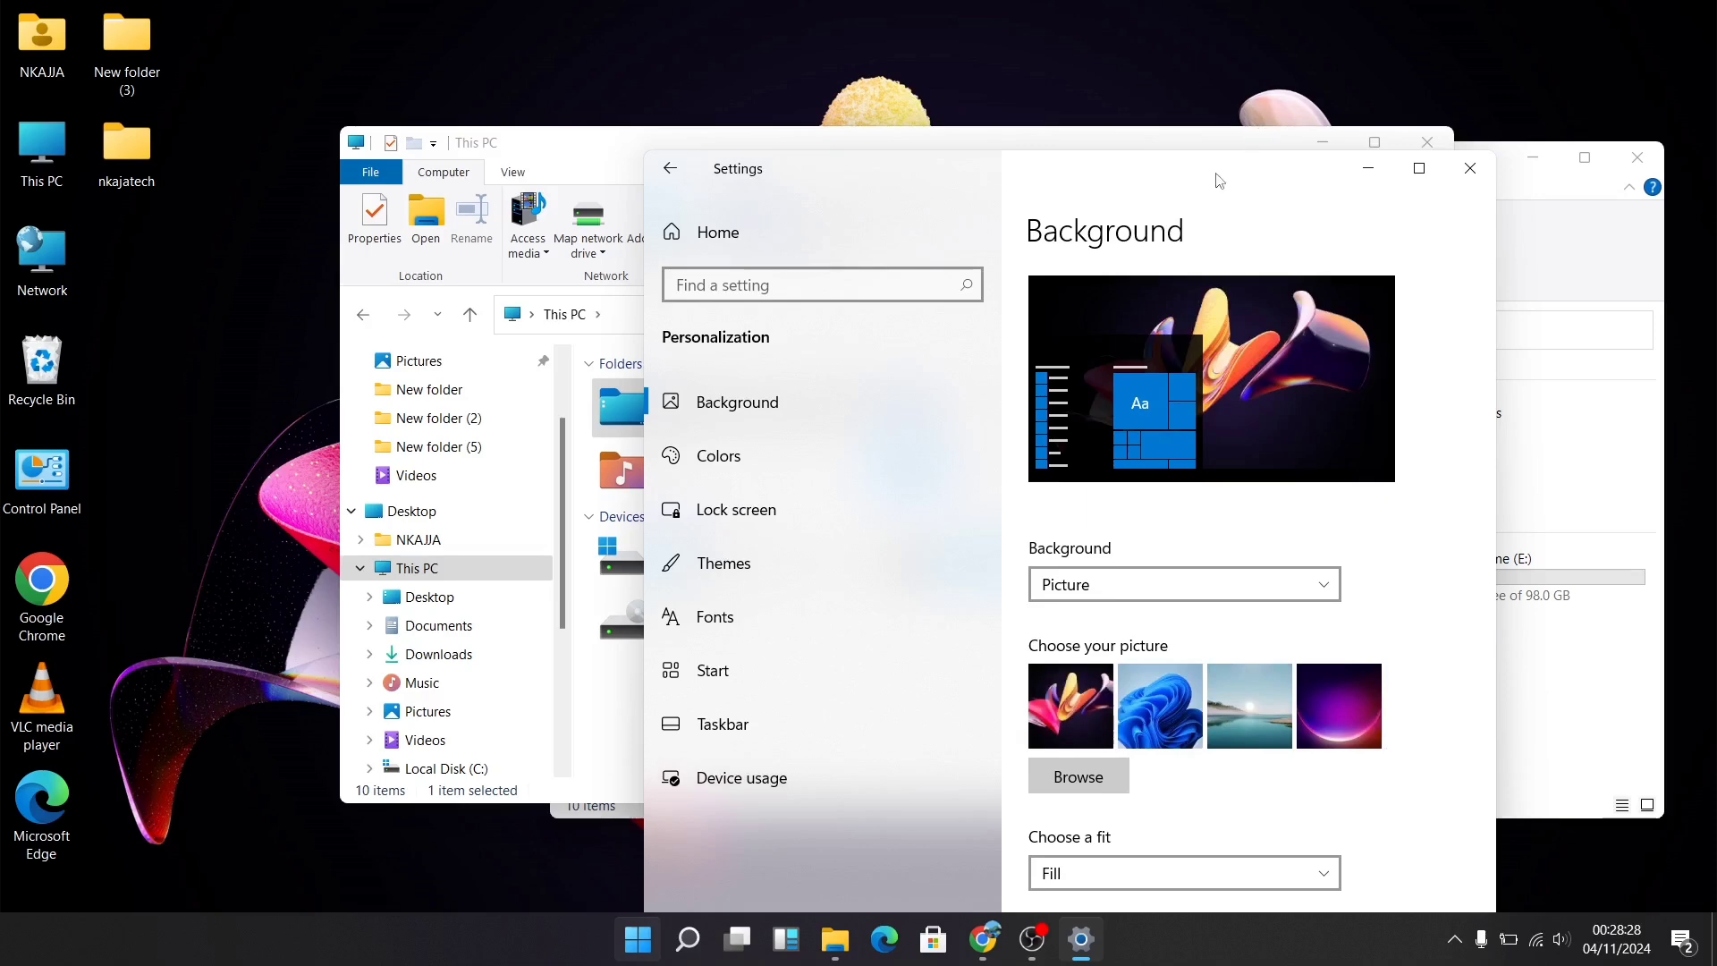
drag(1220, 176, 1011, 3)
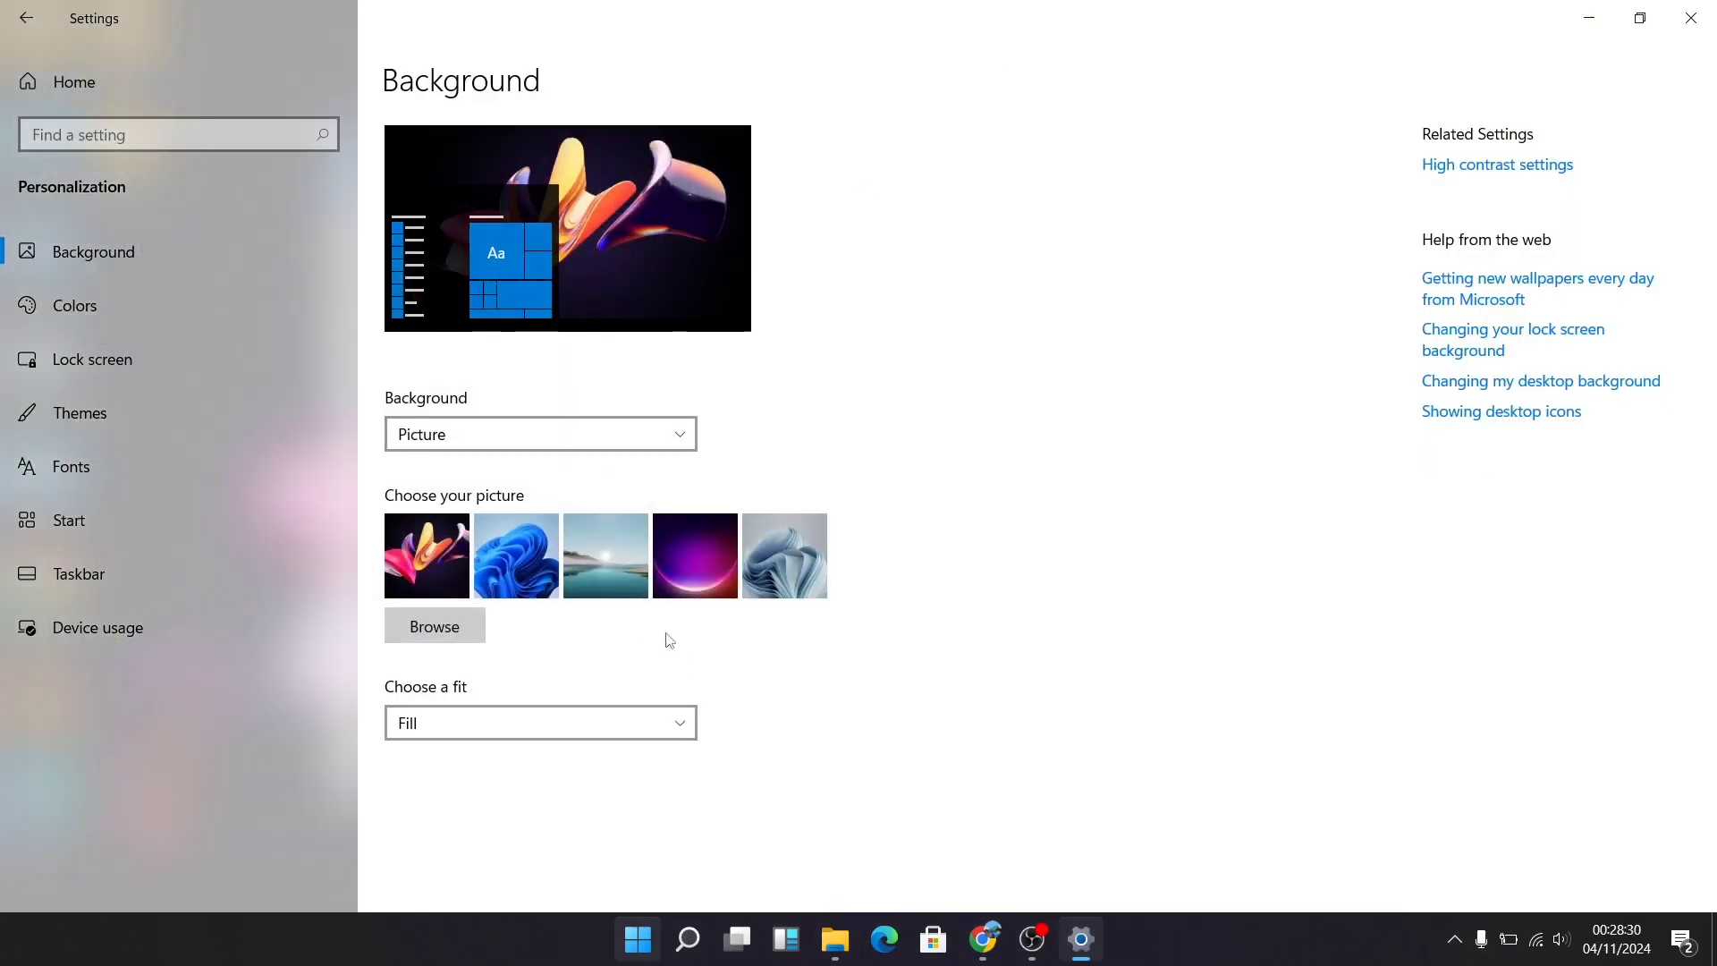
- Try the lake picture, settle on the pale blue bloom, and view the Colors page
click(597, 553)
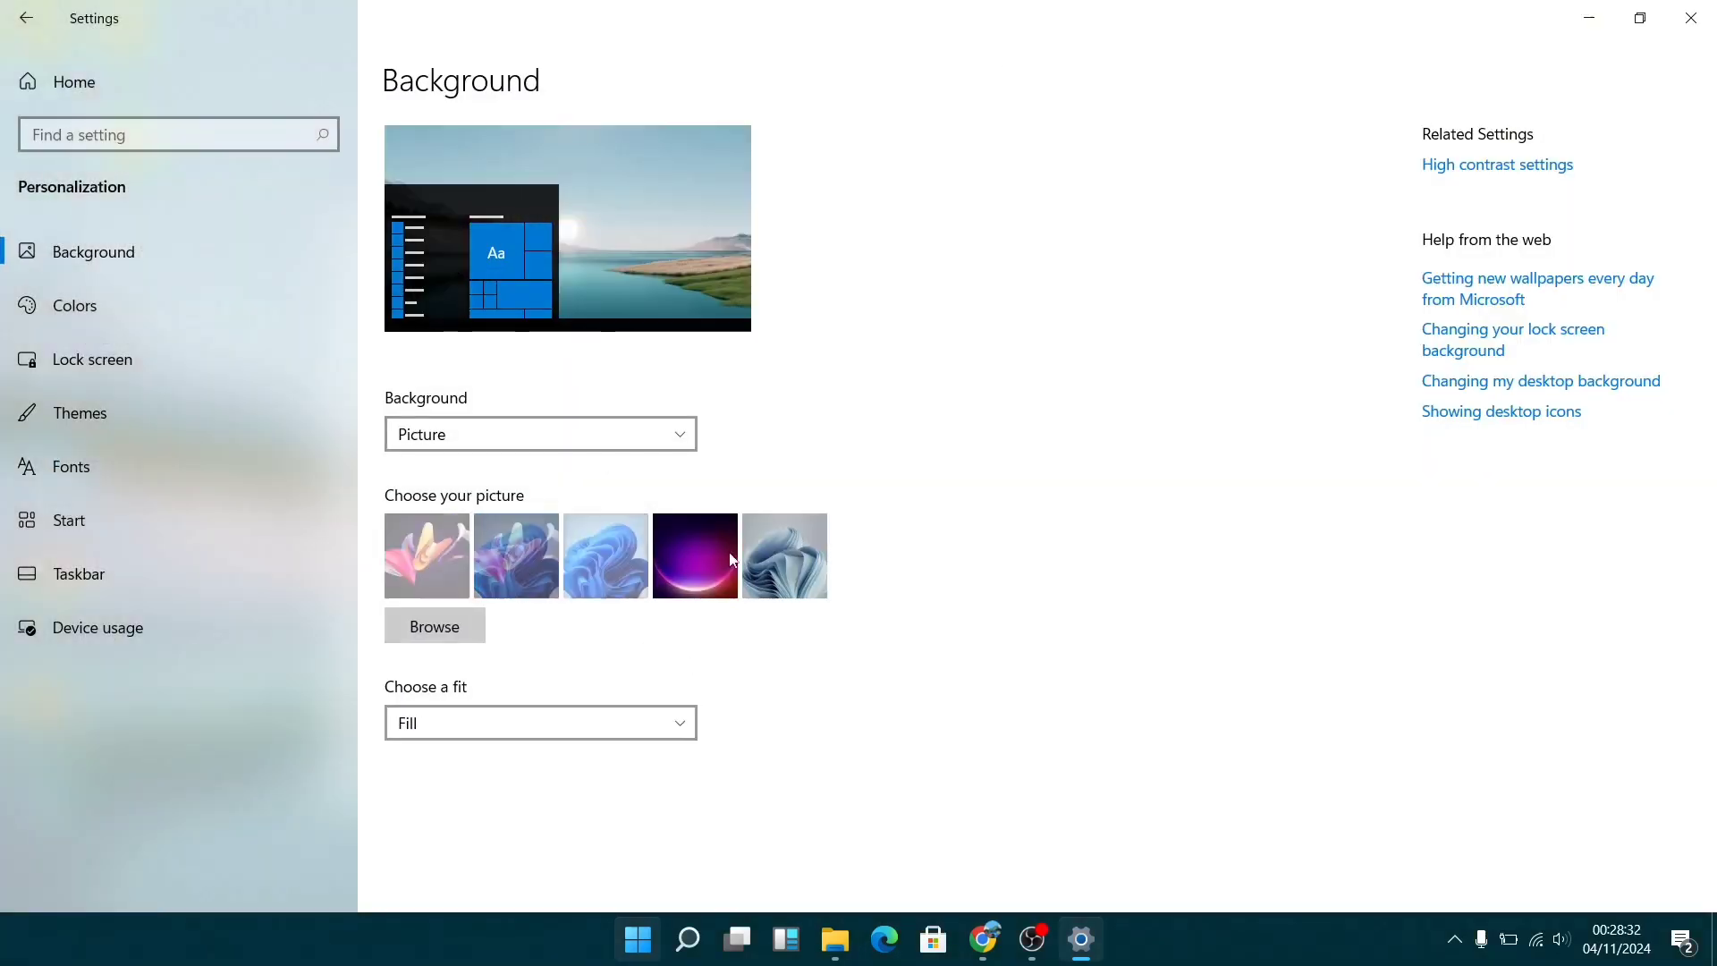
click(815, 587)
drag(862, 18, 1117, 4)
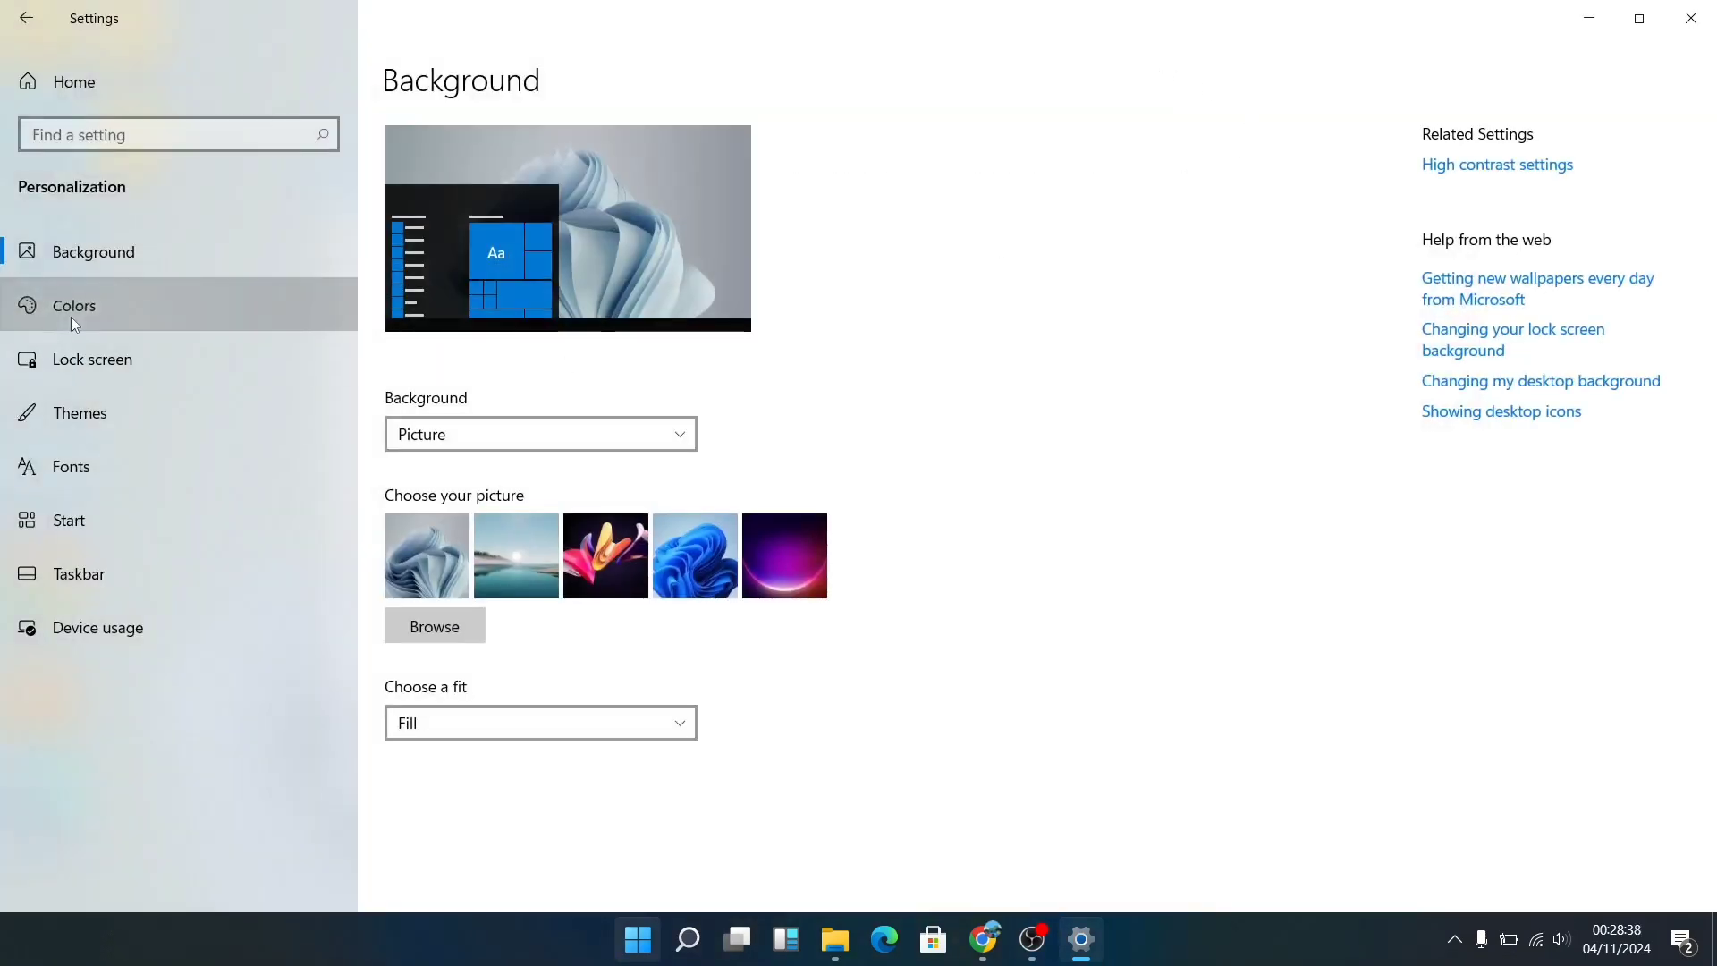
click(175, 307)
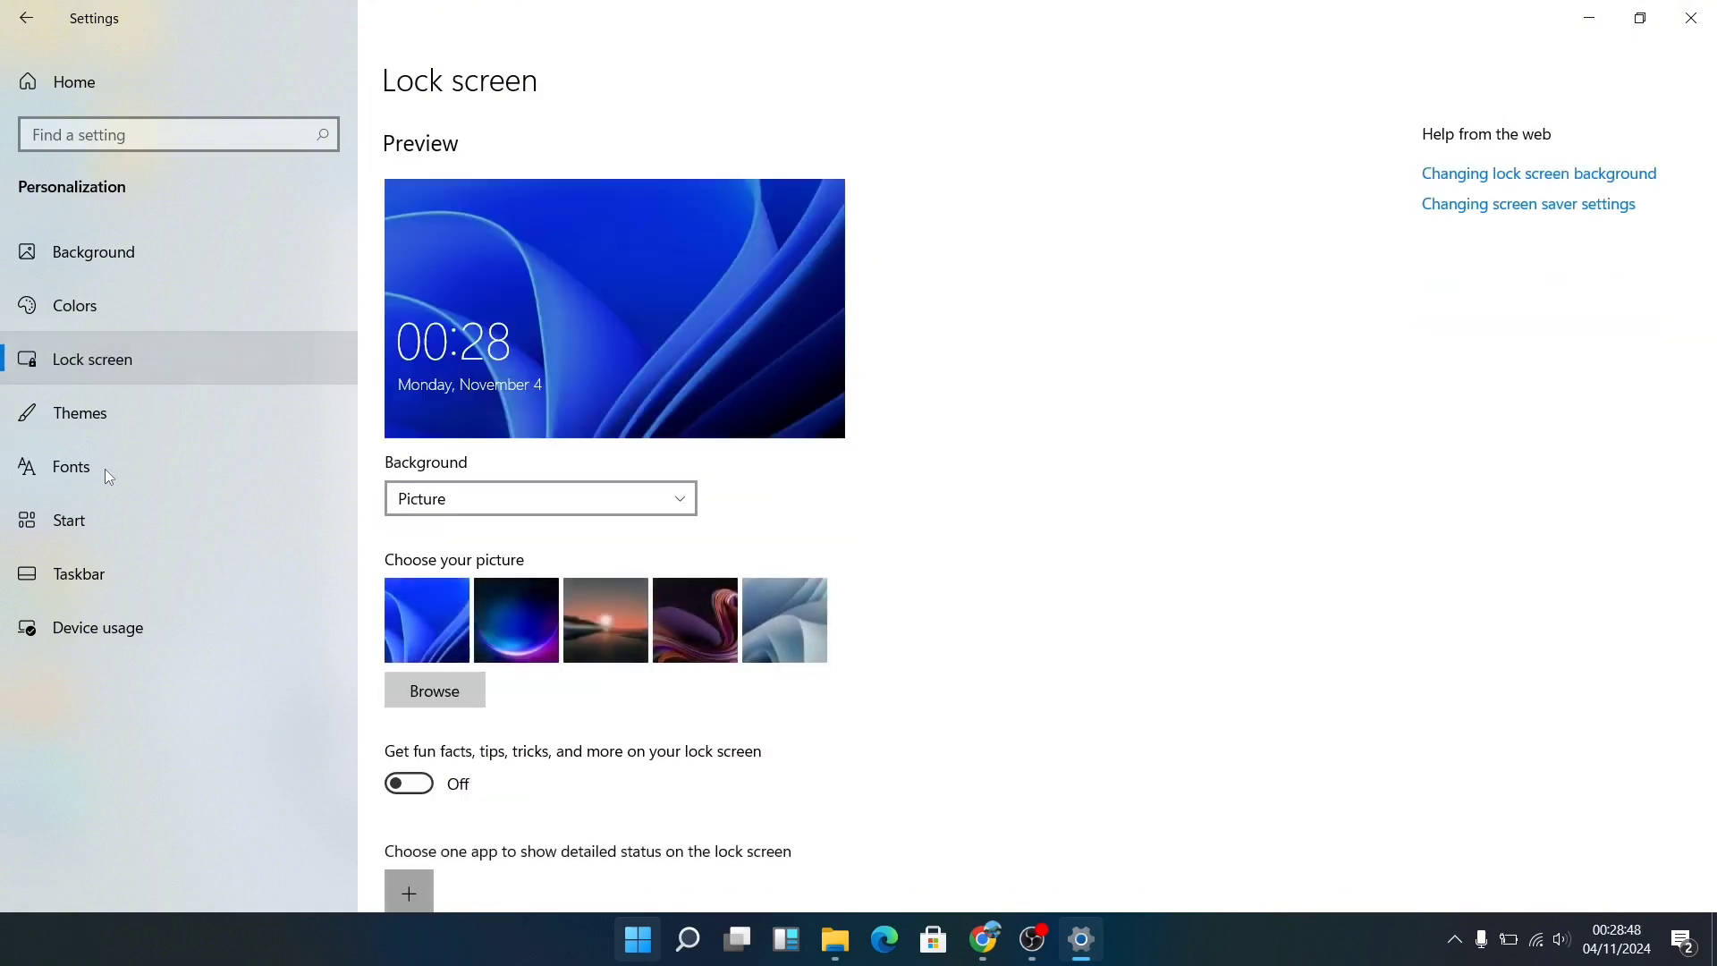
- View the Fonts page, then minimize Settings to reveal This PC in File Explorer
click(105, 468)
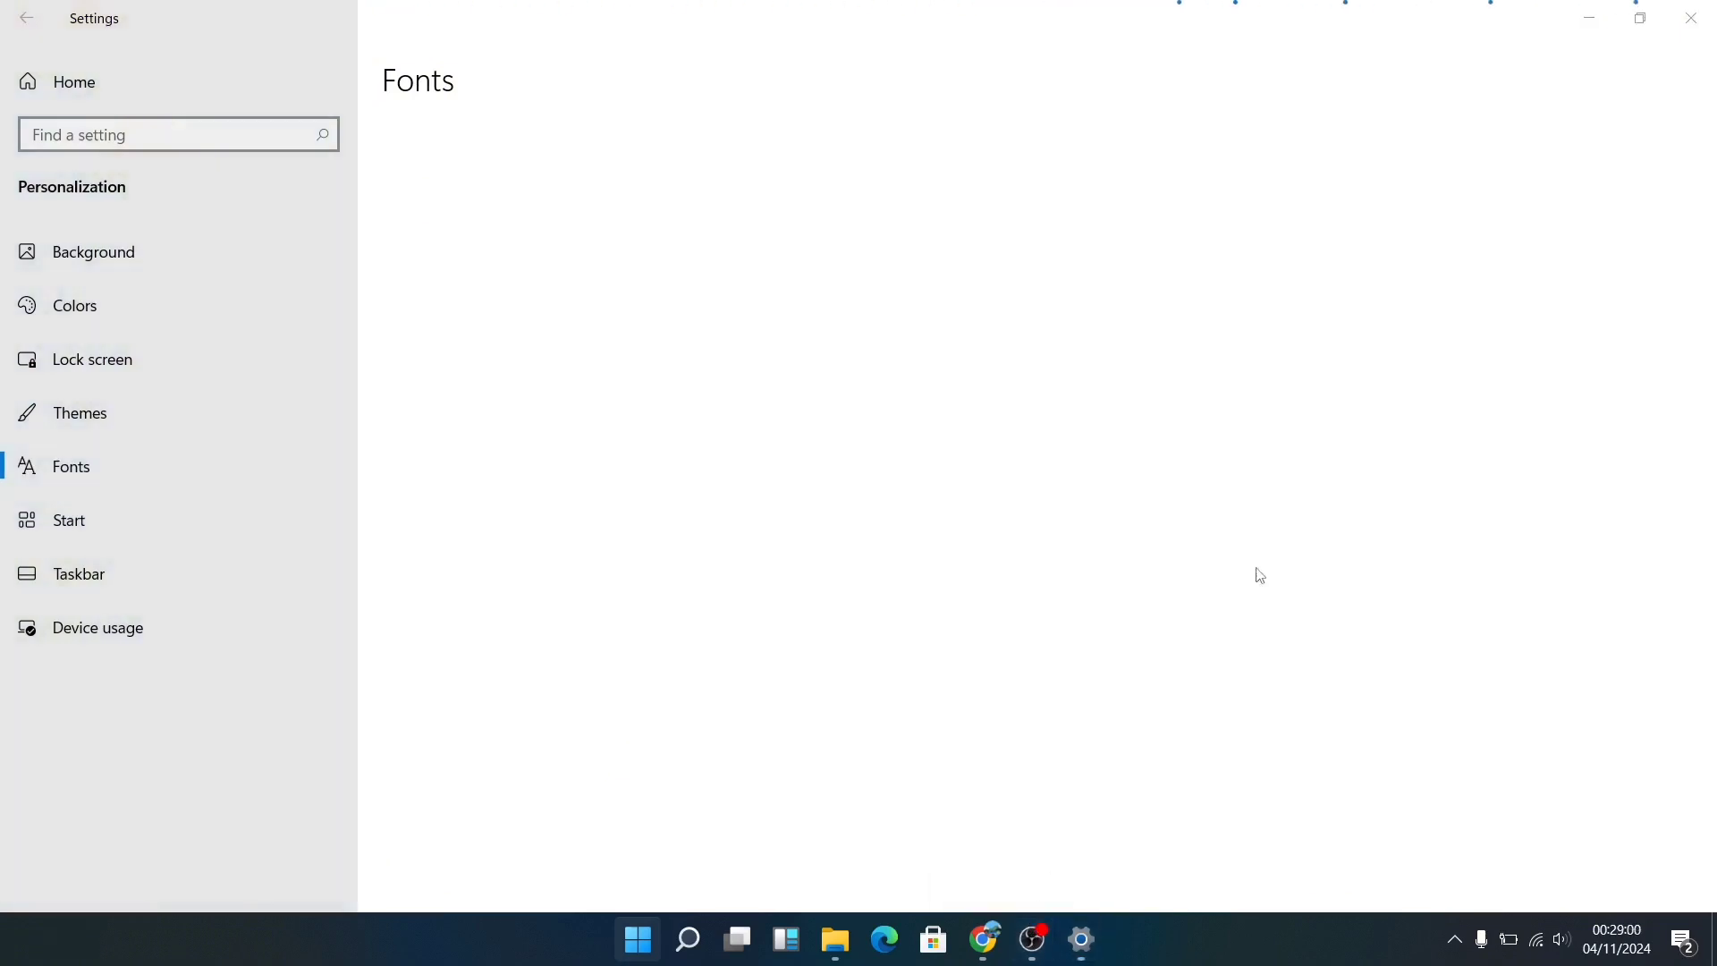
click(1585, 17)
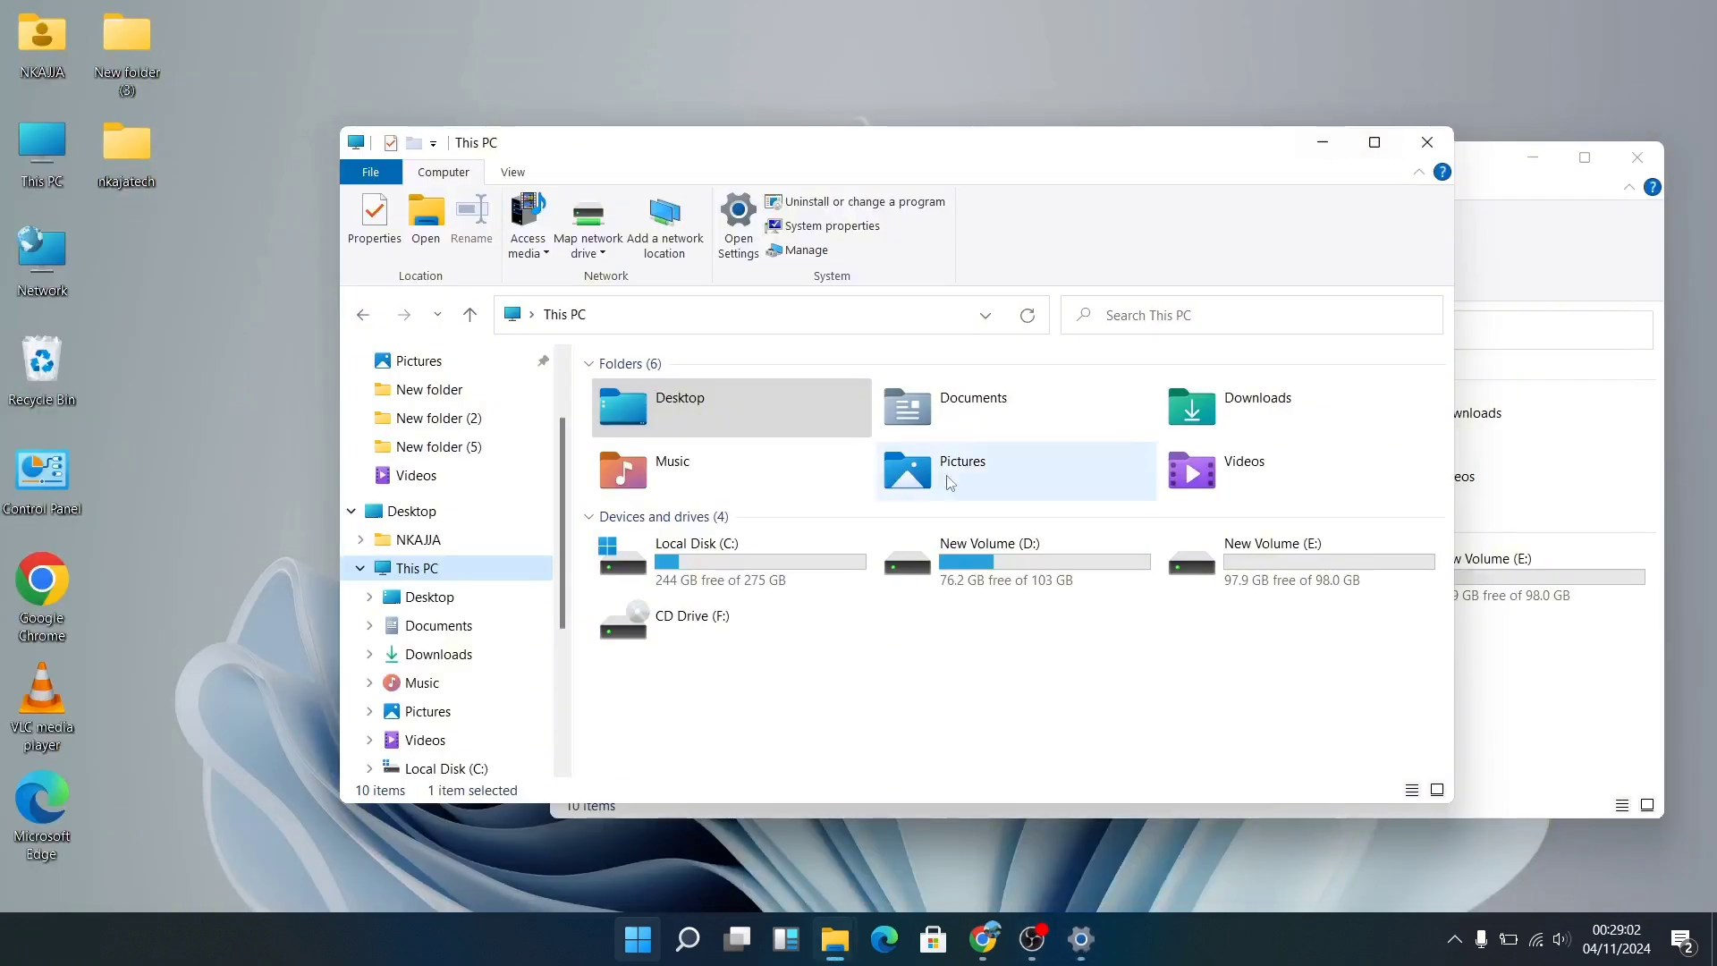
click(1037, 938)
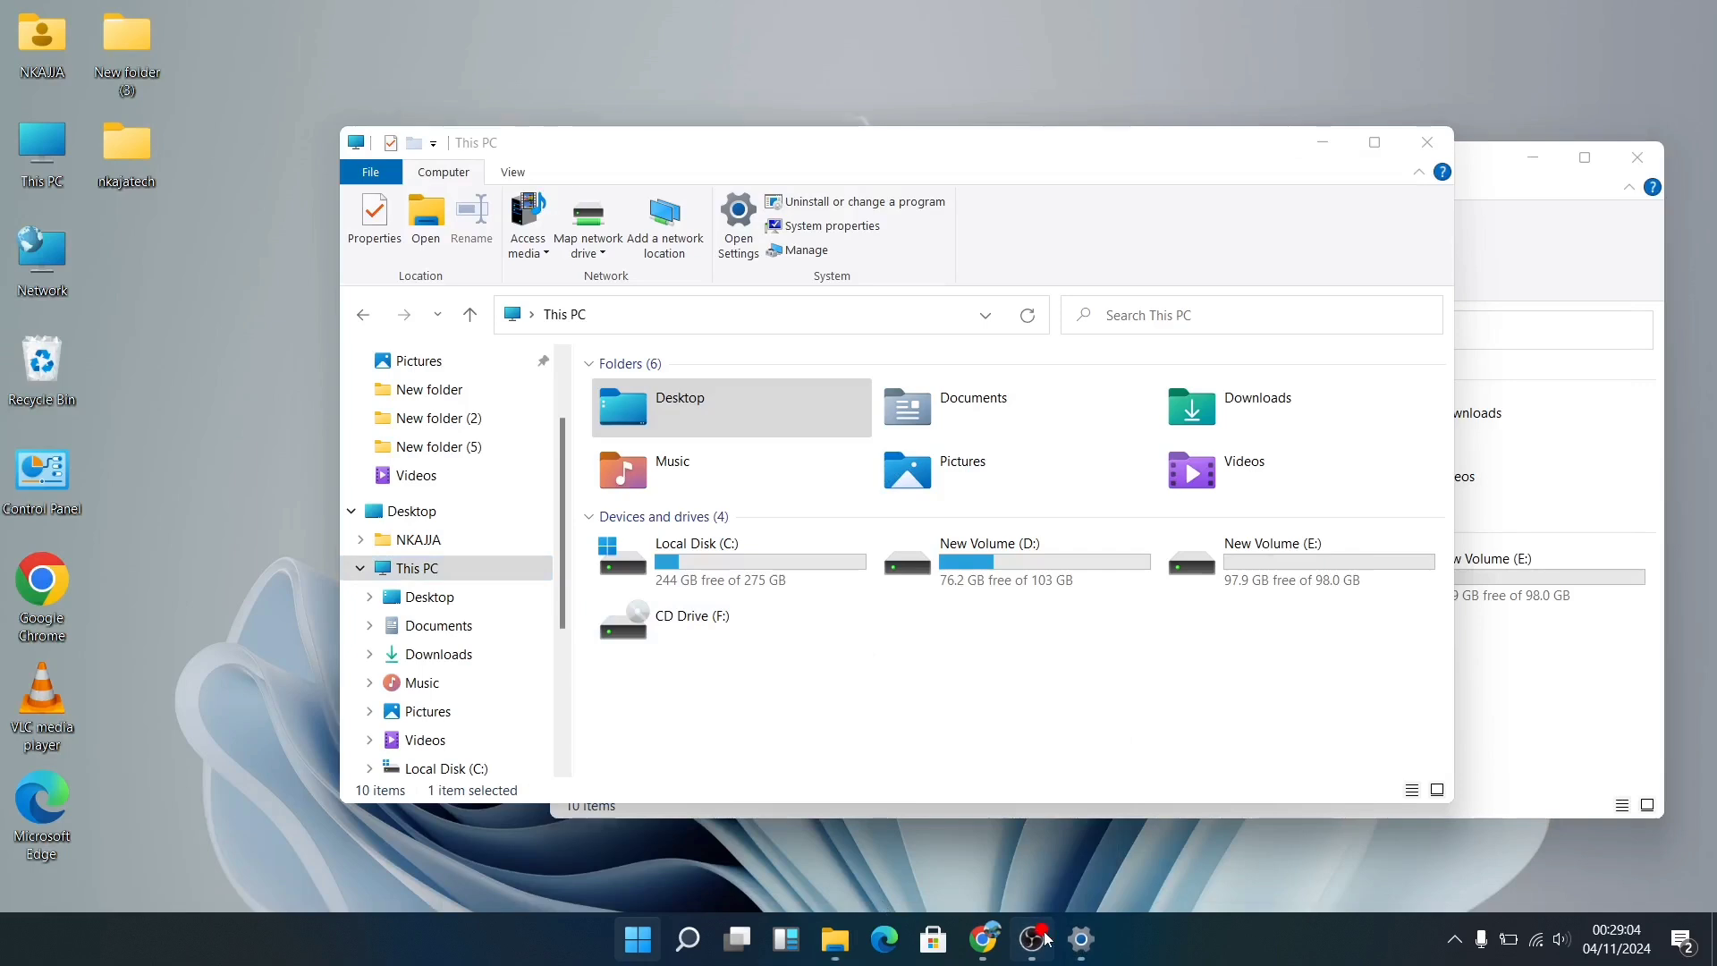